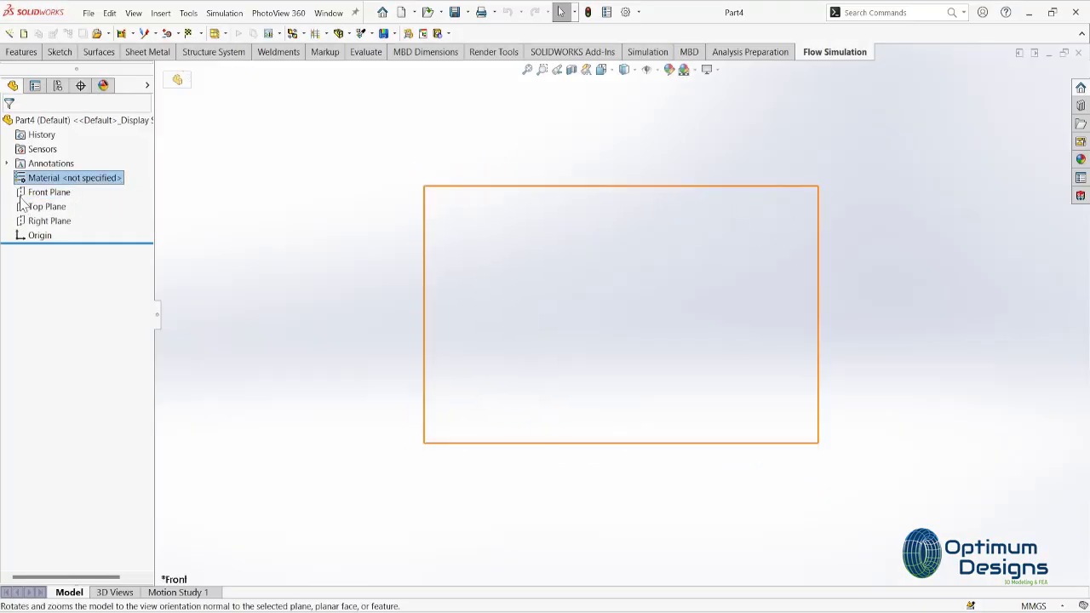
- On the Top Plane, draw a vertical centerline through the origin and dimension it 1000 mm
click(59, 52)
click(11, 34)
click(66, 33)
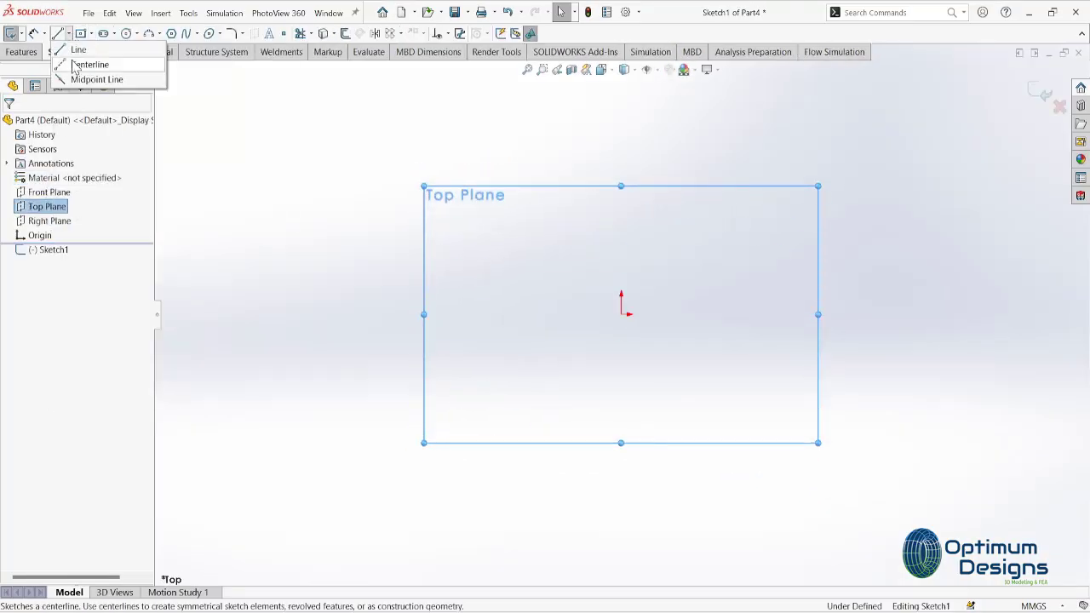
click(621, 133)
click(621, 436)
key(Escape)
click(624, 402)
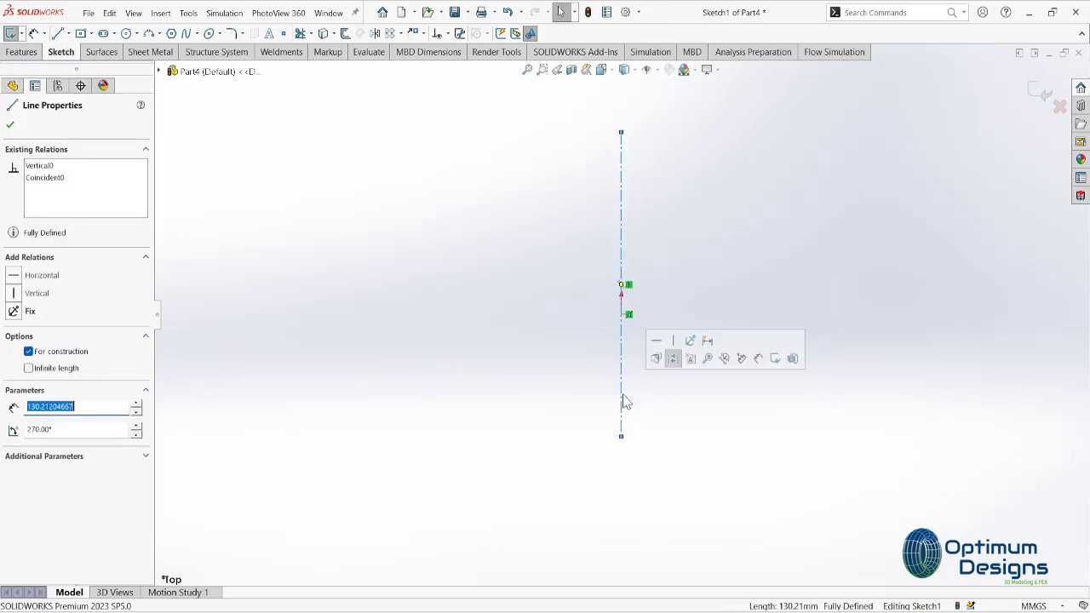
right_click(622, 205)
click(656, 213)
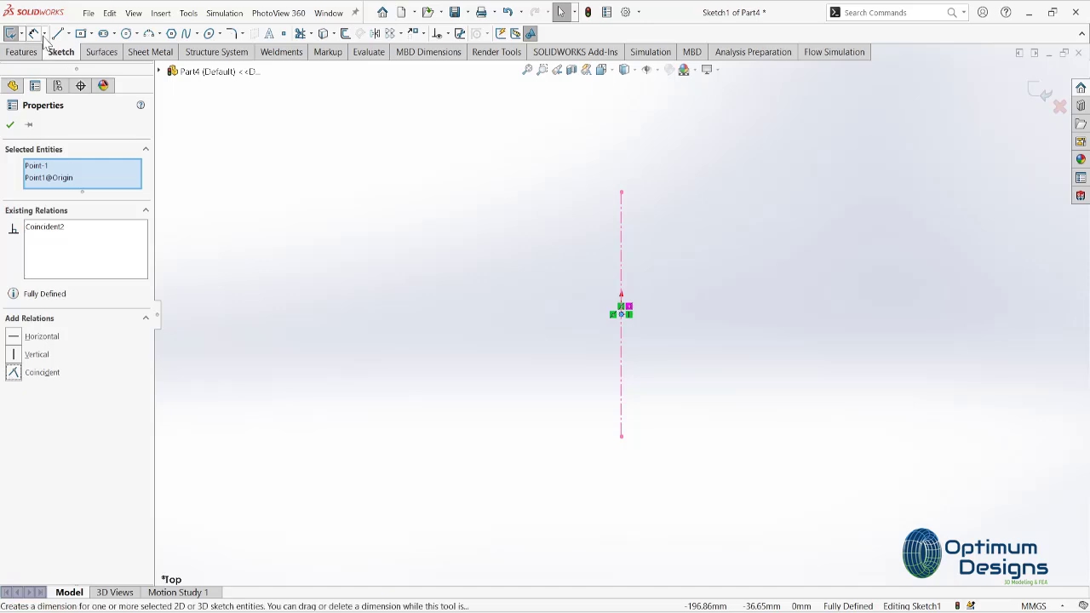
click(489, 304)
text(1000)
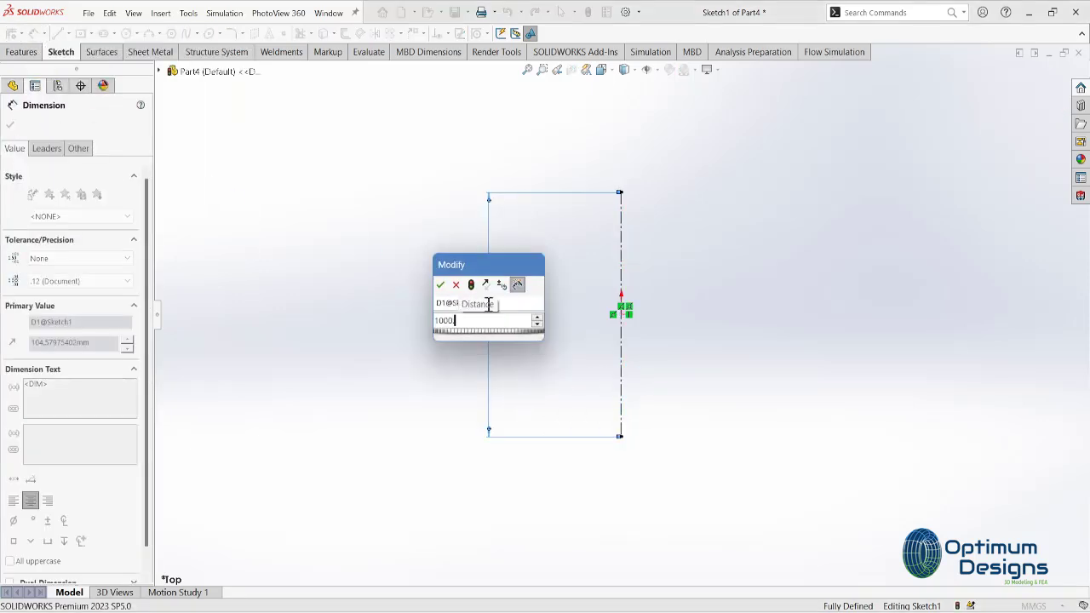
key(Return)
- Draw a diagonal line equal to the centerline, with its midpoint coincident with the origin
click(10, 125)
click(57, 33)
click(723, 184)
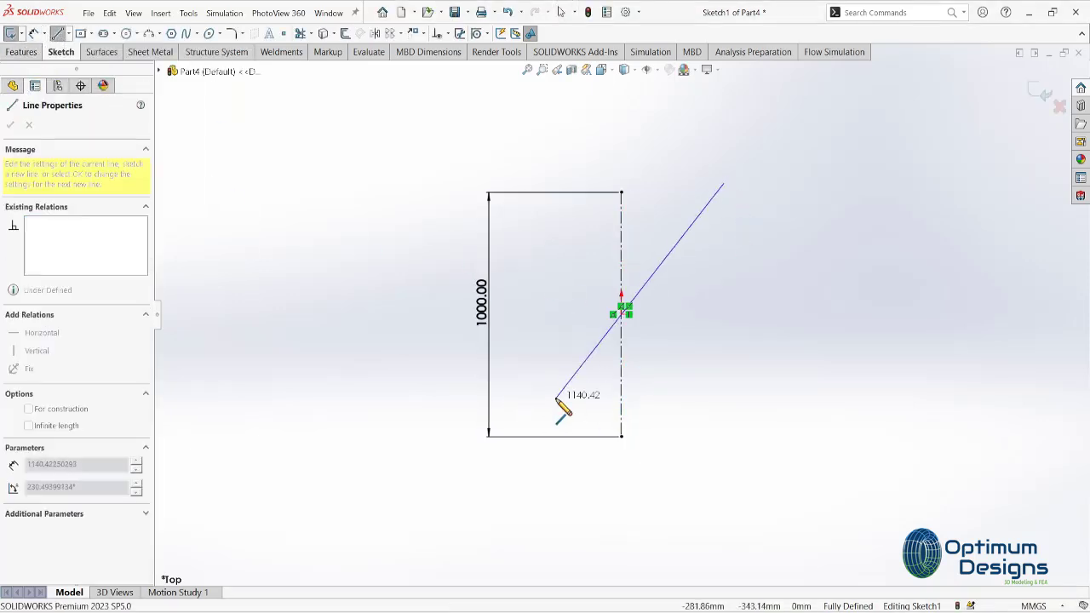
click(556, 398)
key(Escape)
click(634, 297)
ctrl+click(621, 260)
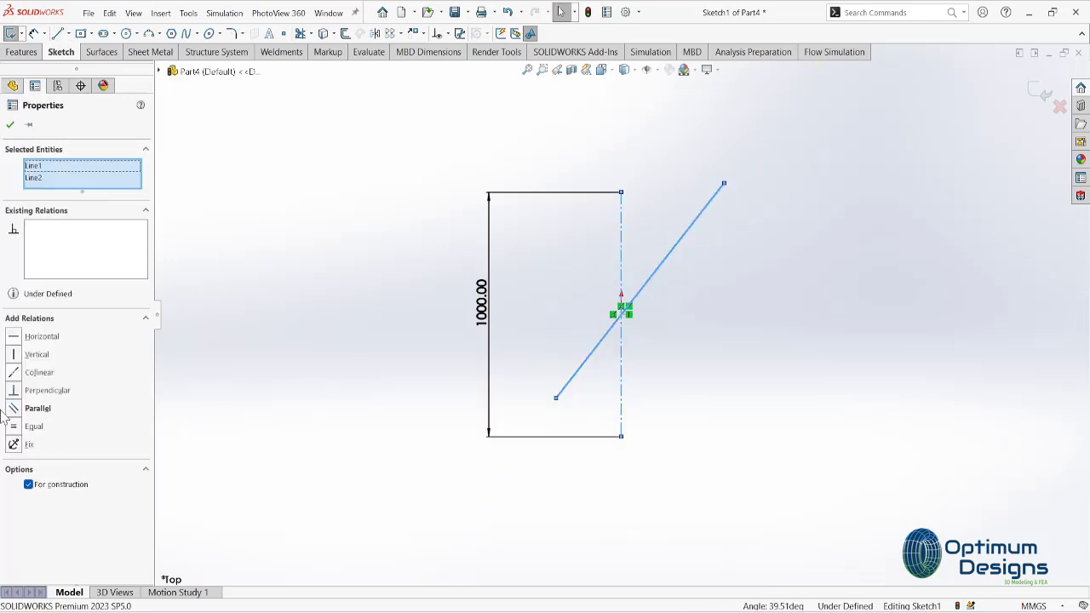
click(663, 269)
right_click(663, 260)
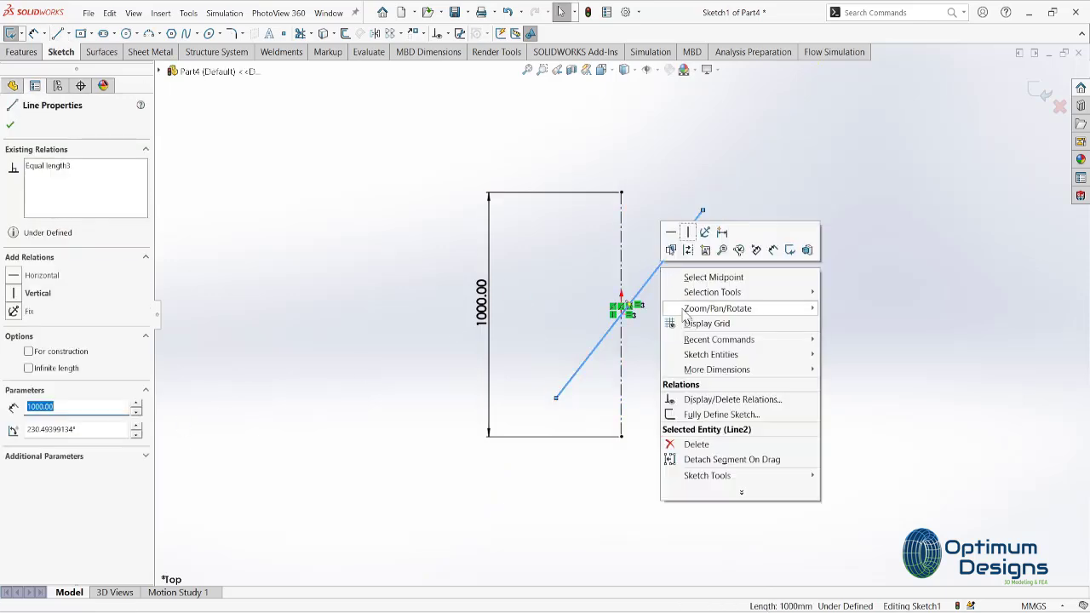
key(Escape)
ctrl+click(624, 317)
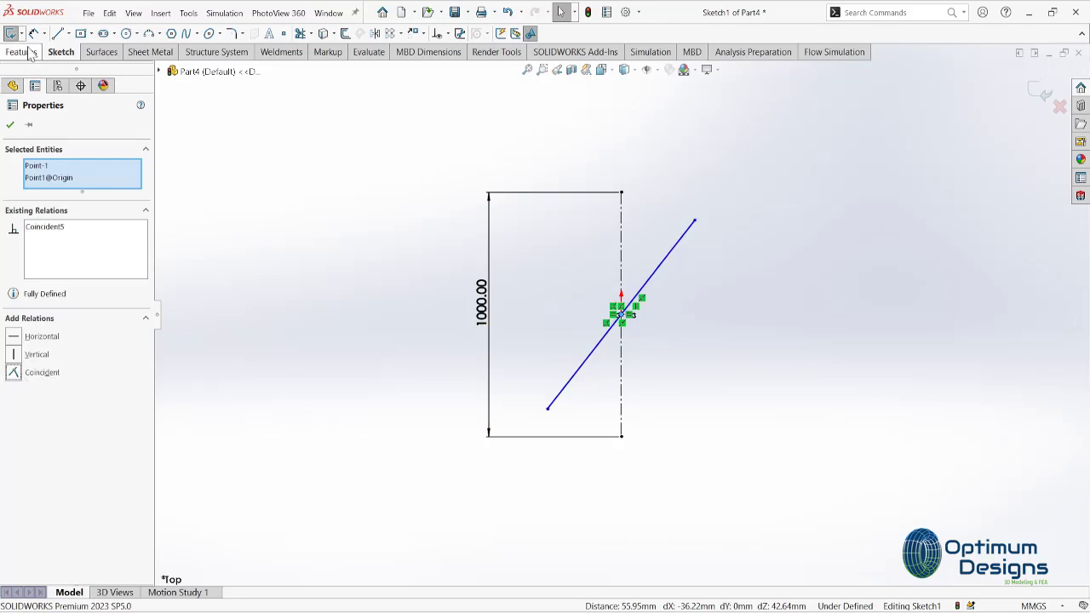
- Add a reference length dimension and a 25° angle between the lines, then exit the sketch
click(676, 263)
click(713, 384)
click(585, 309)
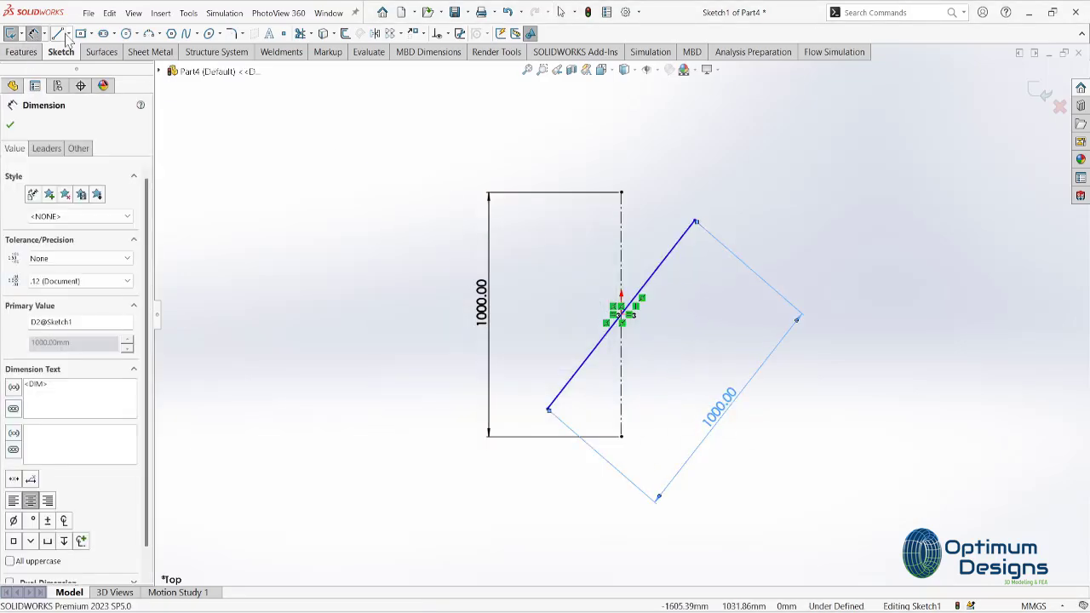
click(656, 274)
click(620, 252)
click(647, 205)
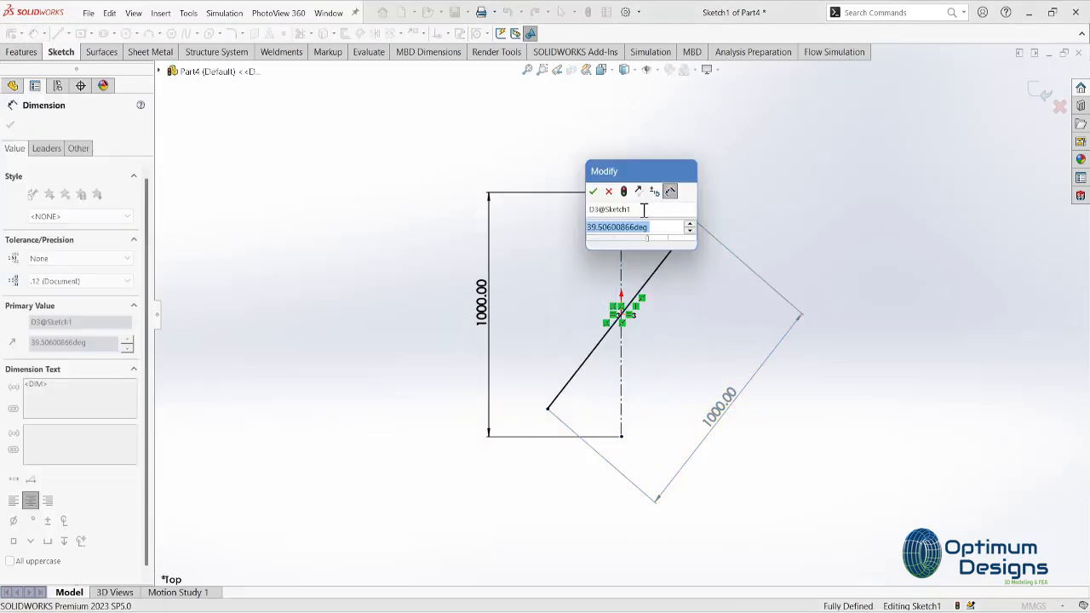
text(25)
key(Return)
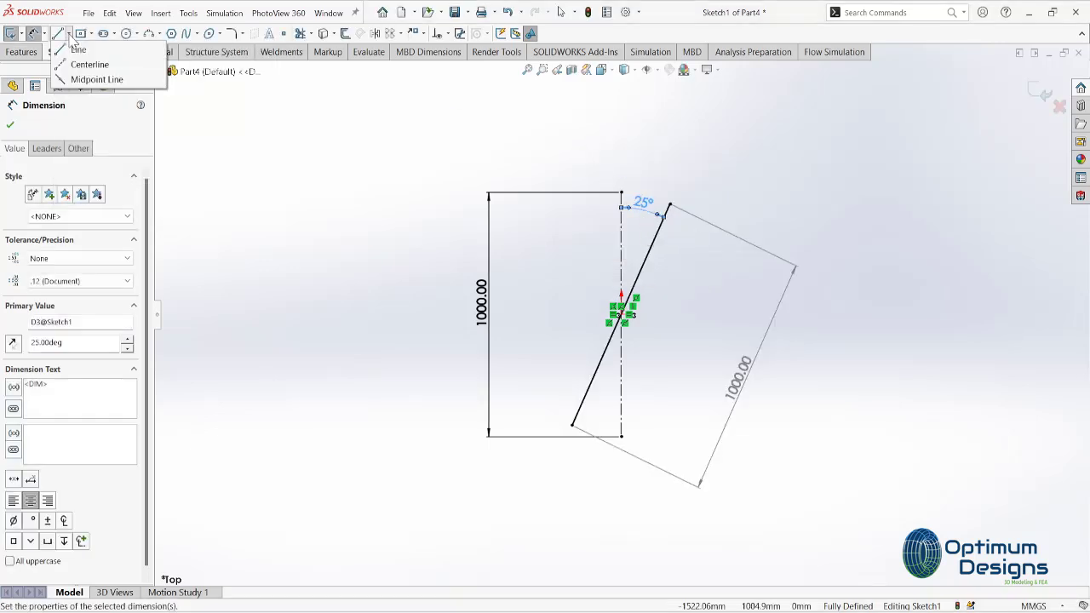
click(219, 151)
click(1041, 95)
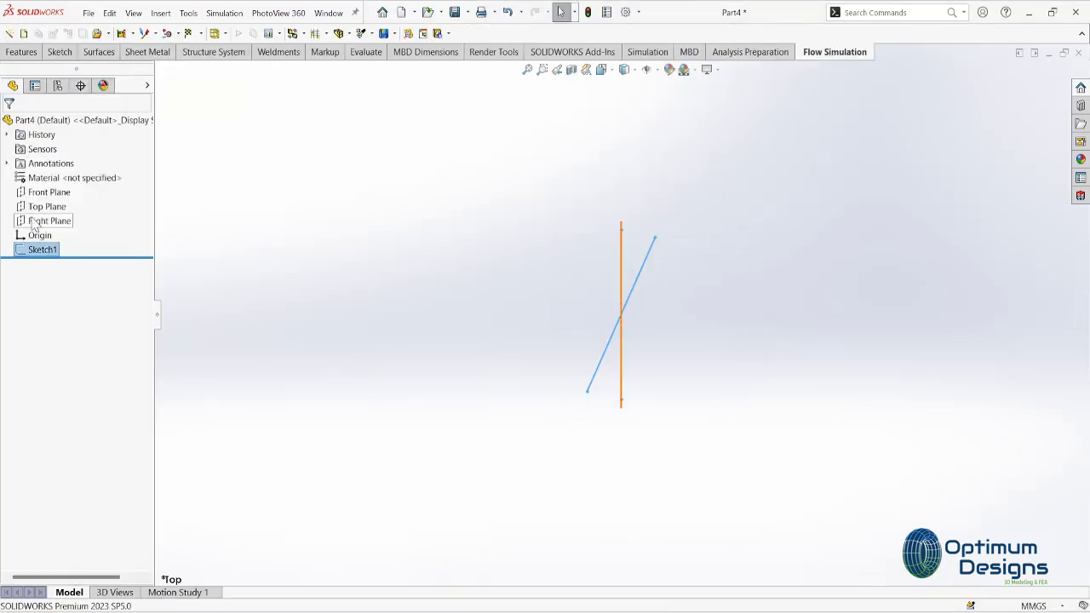
- Create reference Plane1 offset from the Top Plane
click(160, 13)
click(298, 179)
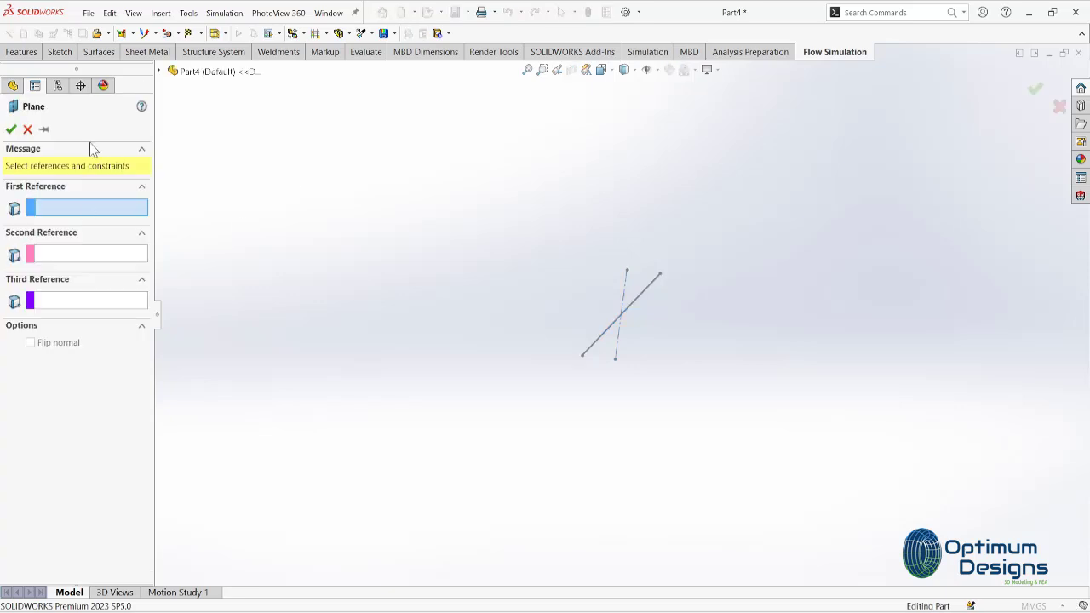
click(215, 158)
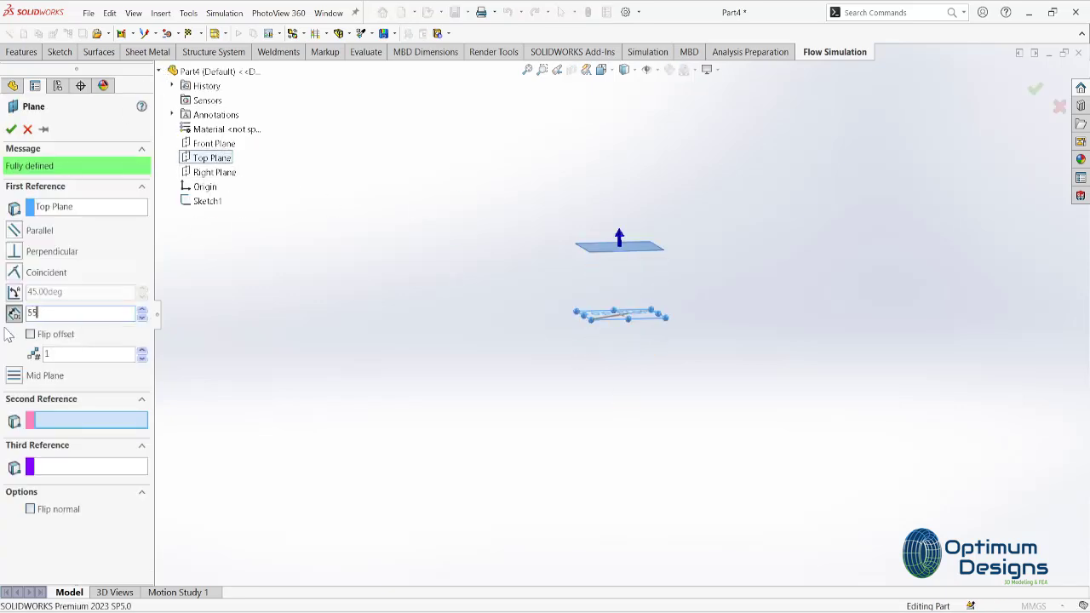
click(11, 128)
- On Plane1, draw a horizontal line with its midpoint at the origin
right_click(39, 274)
click(104, 250)
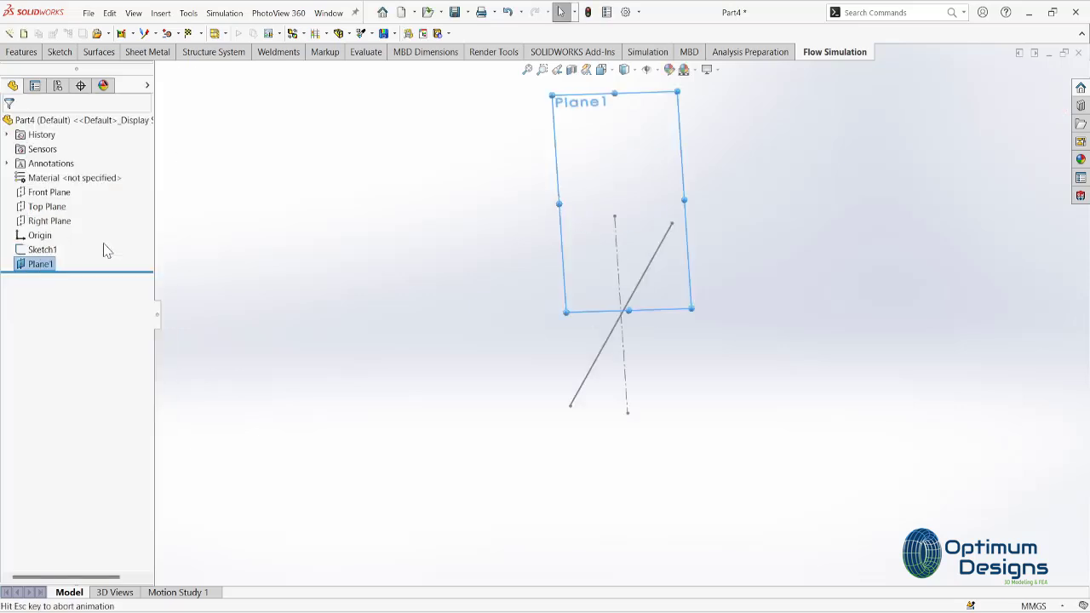
click(58, 33)
drag(474, 314, 876, 314)
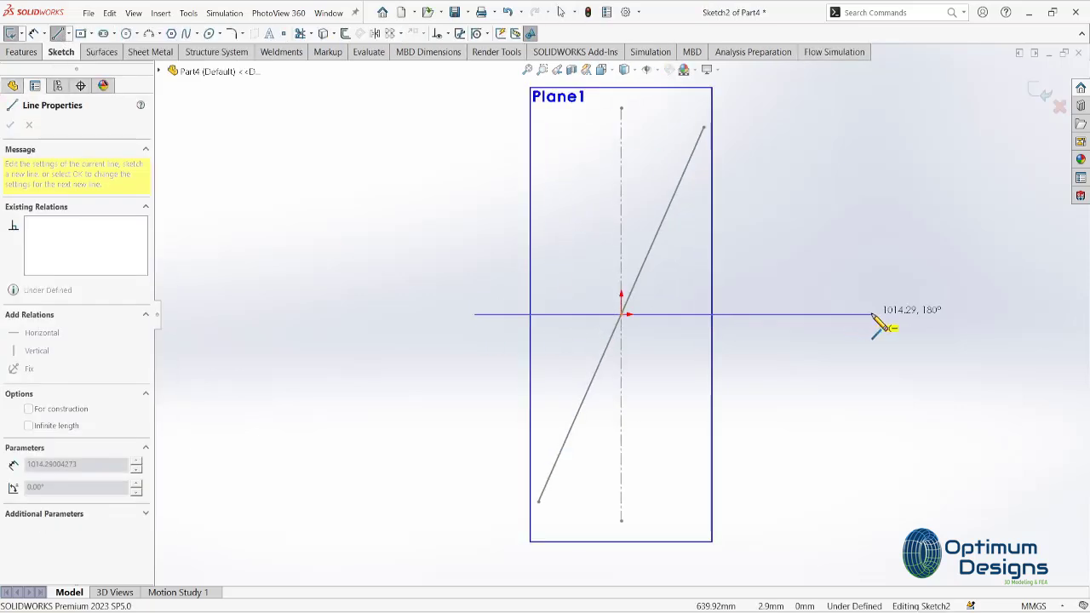
key(Escape)
right_click(843, 319)
click(847, 325)
ctrl+click(622, 316)
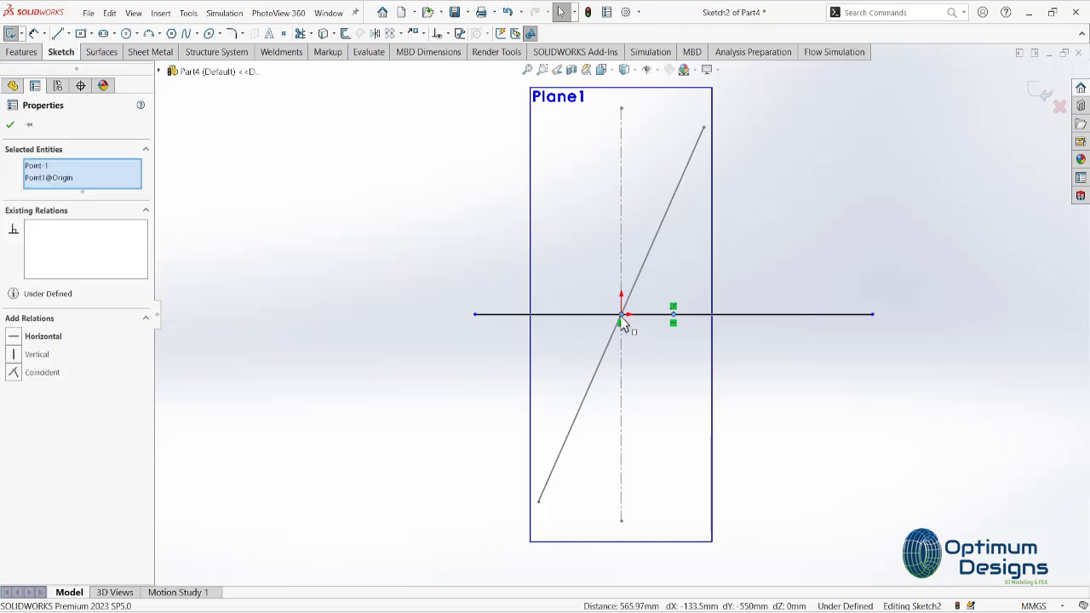
- Dimension the horizontal line to 1000 mm and exit Sketch2
click(34, 34)
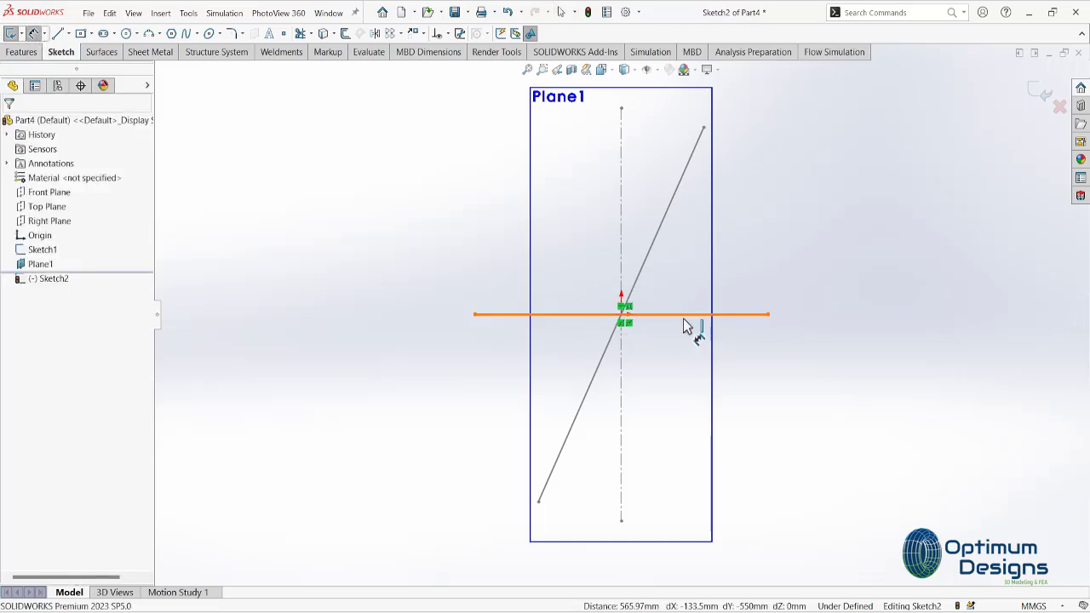
click(683, 316)
click(685, 425)
text(1000)
key(Return)
click(1040, 94)
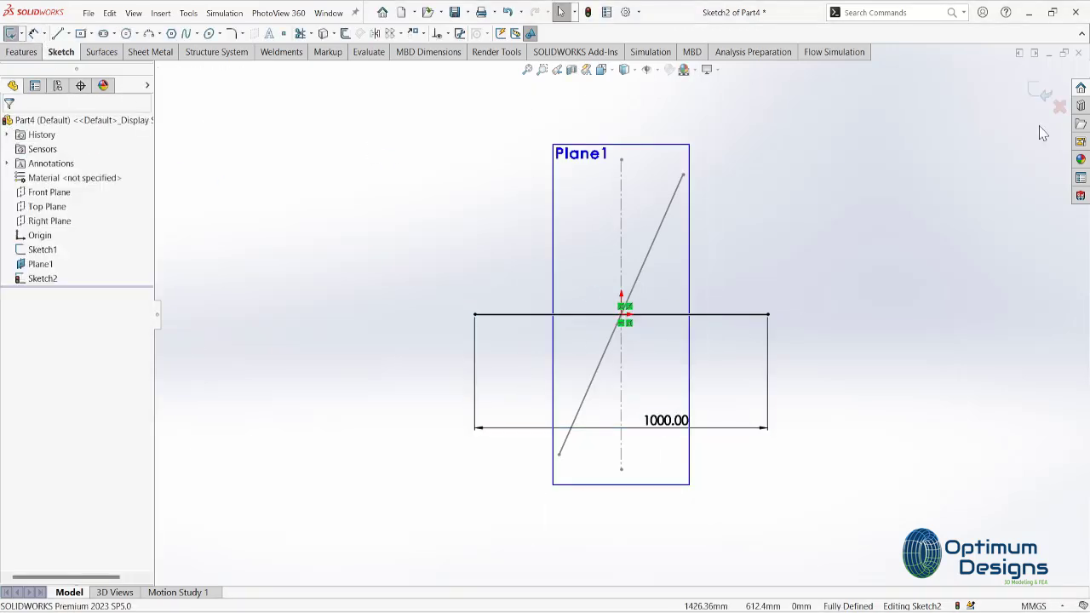
click(1041, 93)
- Orbit and reorient the view to inspect both sketches in 3D
key(space)
mouse_move(815, 355)
middle_down()
mouse_move(525, 328)
mouse_move(414, 375)
middle_up()
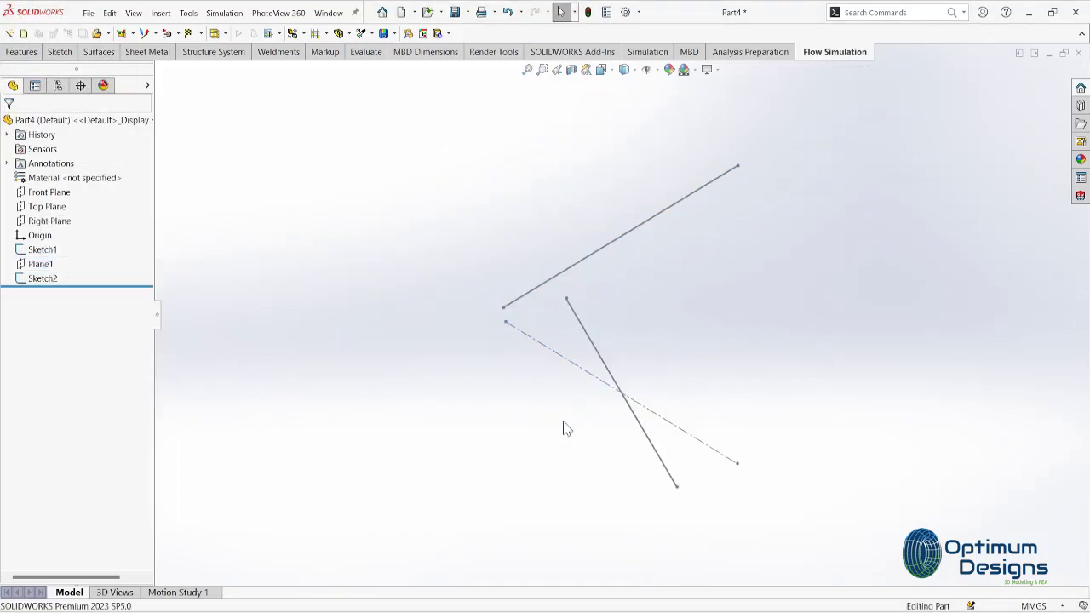
key(space)
click(544, 294)
key(space)
click(311, 344)
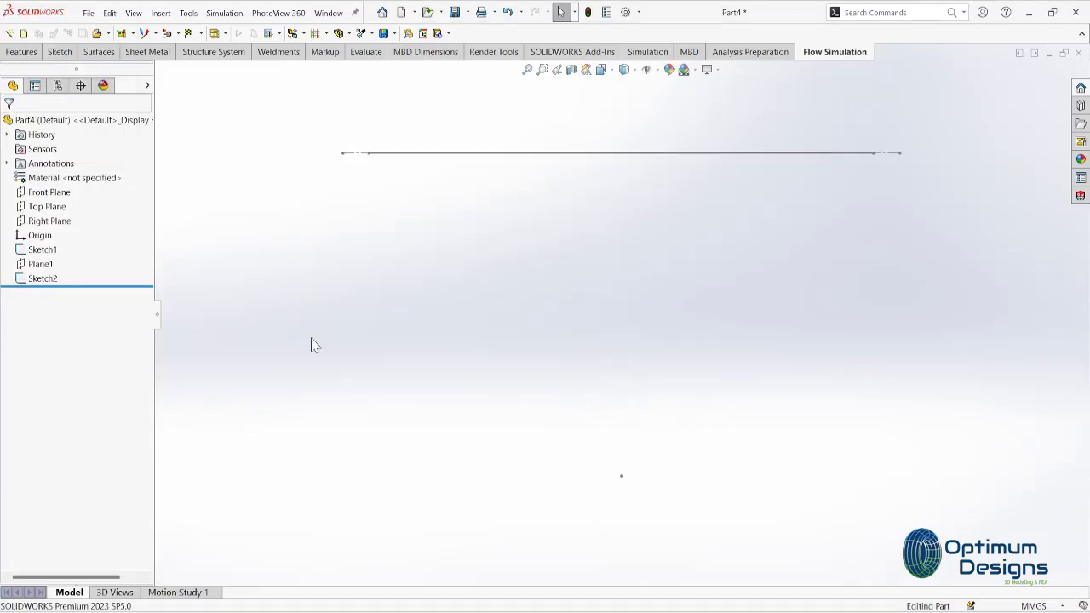
key(space)
click(355, 255)
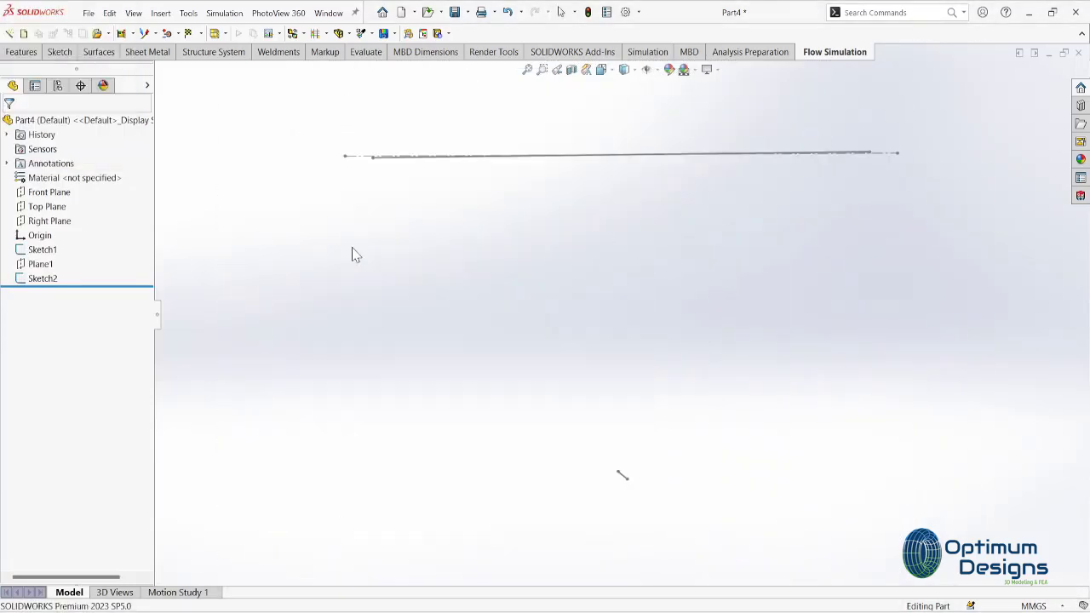
- Create Plane2 offset 750 mm from the Front Plane, flipped, and view it normal
click(162, 13)
mouse_move(298, 188)
click(305, 176)
click(159, 70)
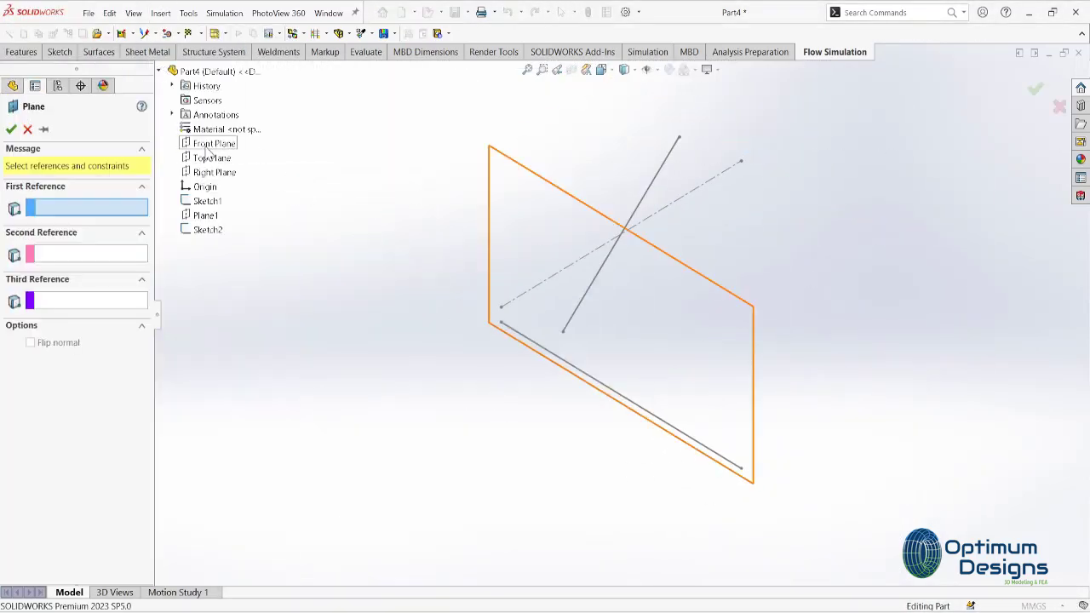
click(211, 145)
middle_drag(579, 247, 535, 208)
click(30, 333)
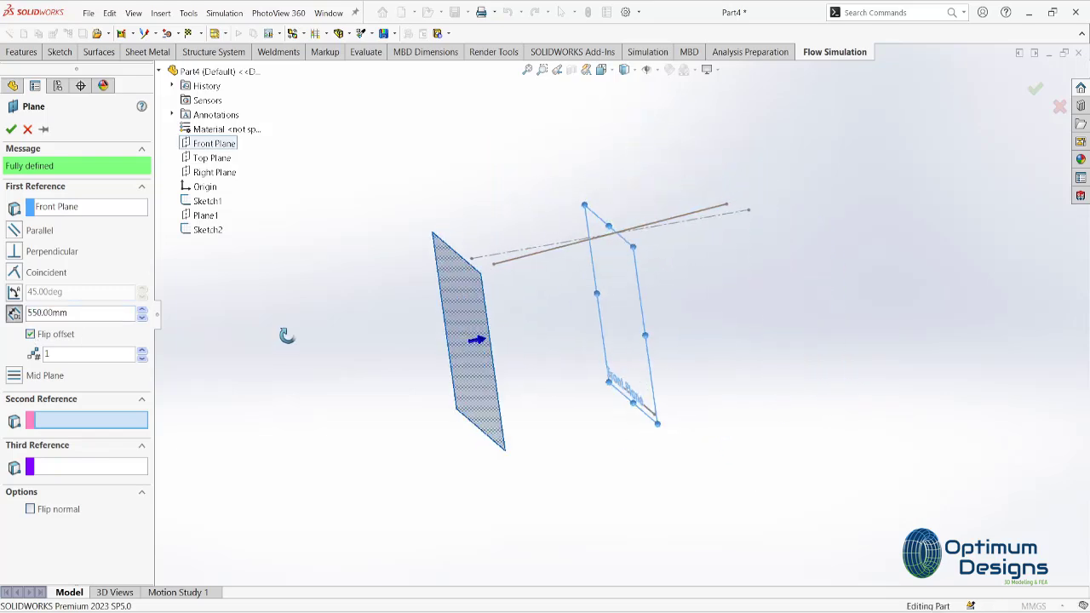
key(space)
click(421, 323)
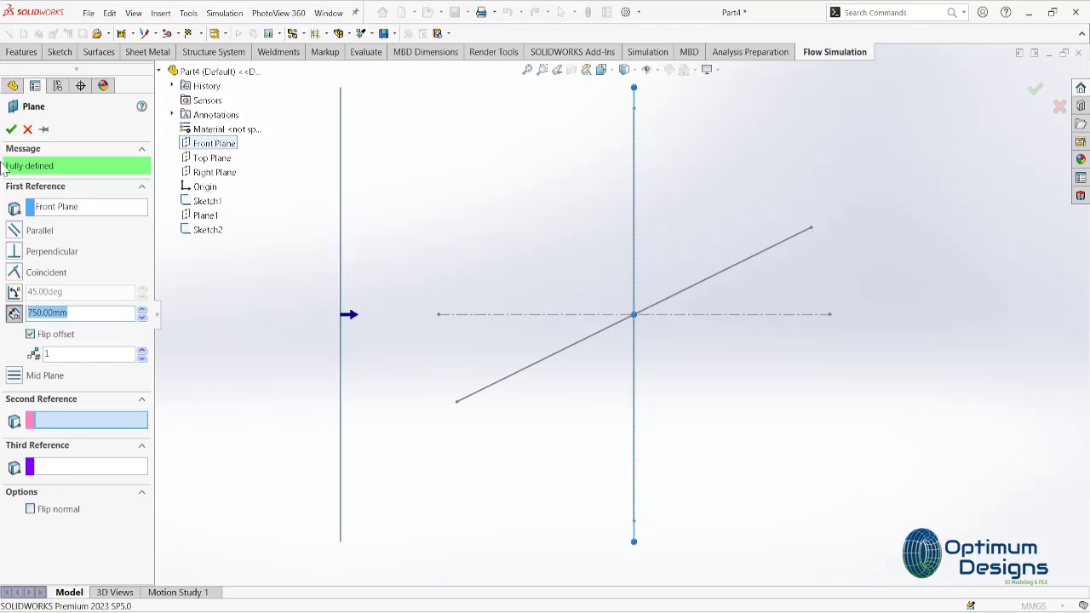
click(12, 129)
key(ctrl+8)
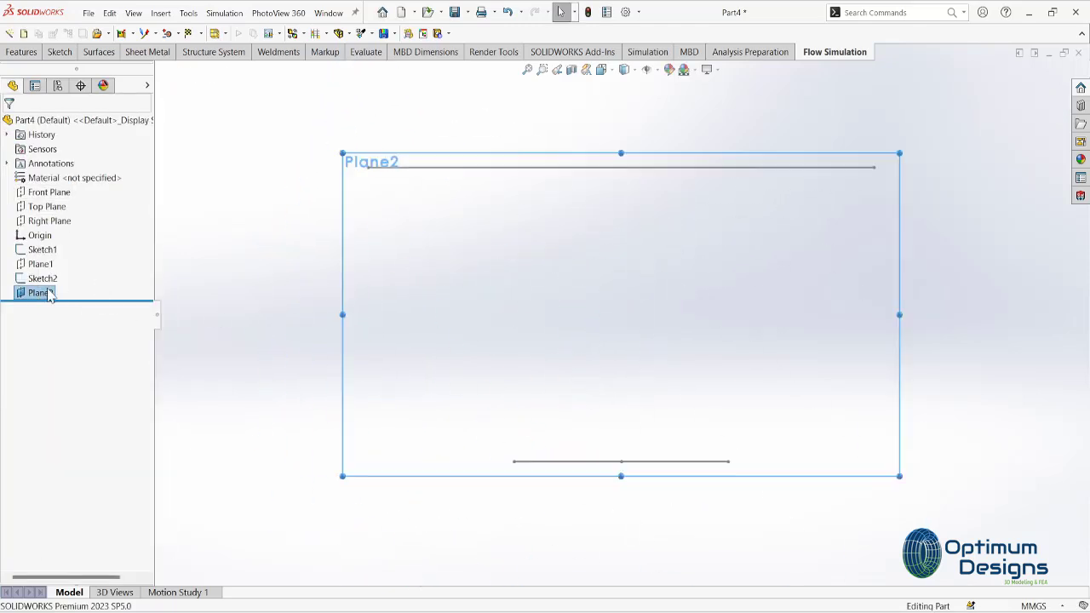
right_click(49, 295)
- Start a sketch on Plane2 and insert the KP505 propeller drawing as a sketch picture
click(61, 279)
click(188, 13)
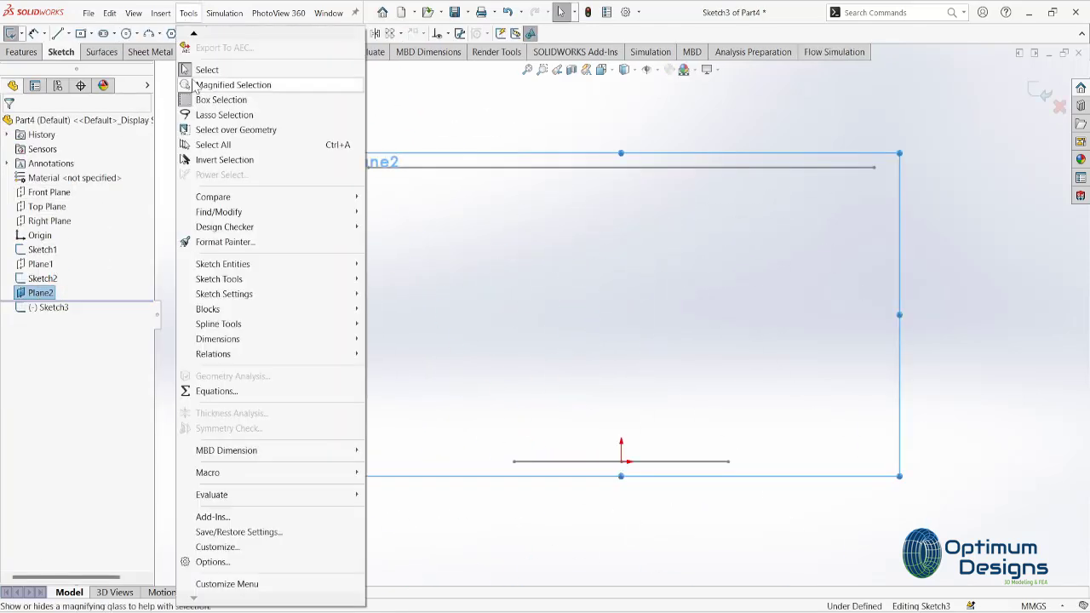
click(411, 564)
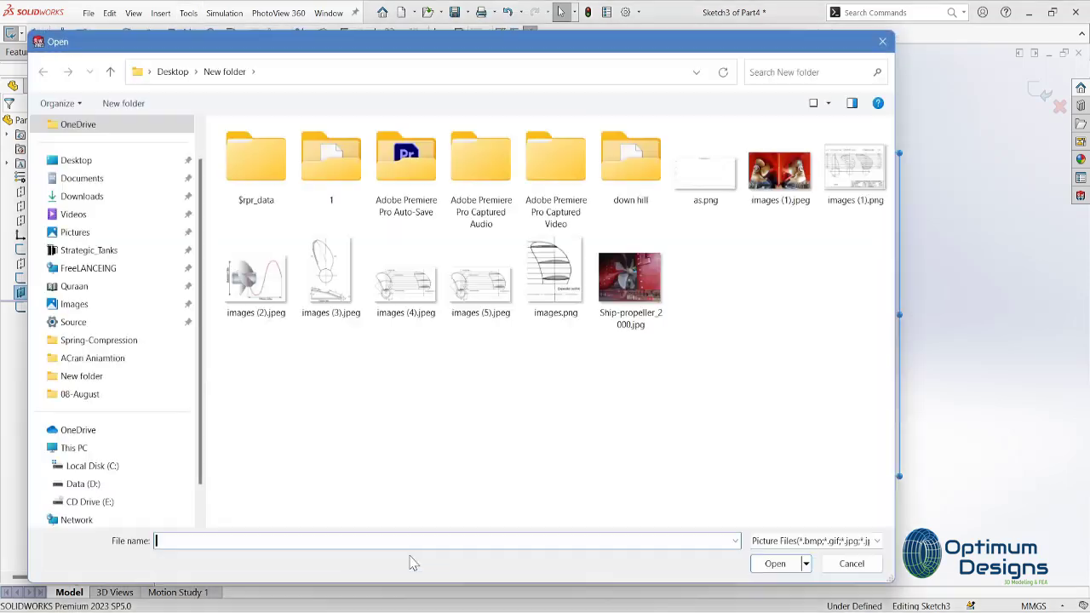
click(855, 171)
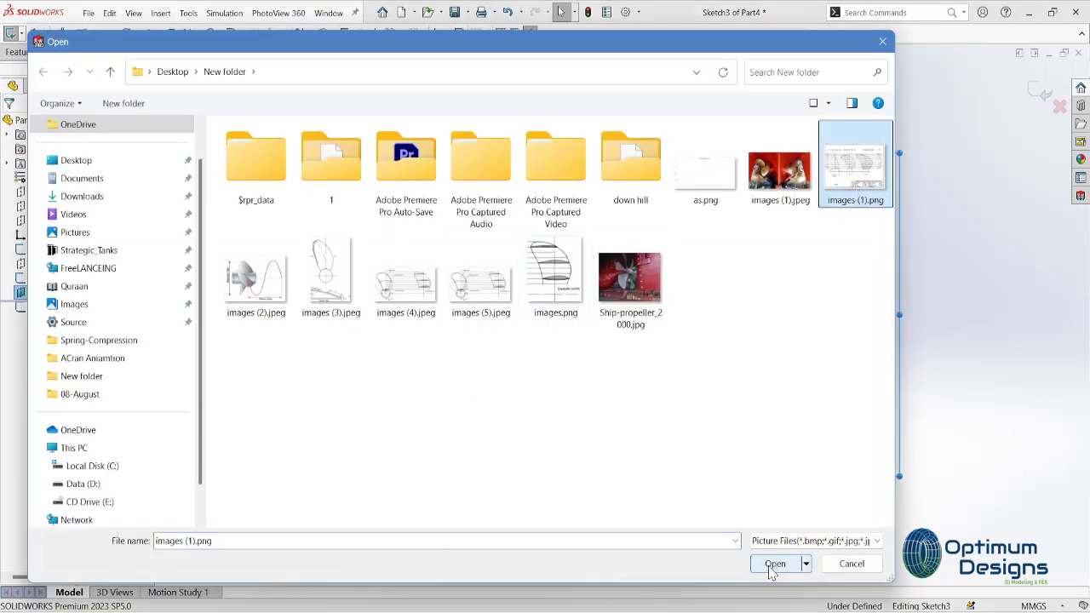
click(775, 564)
- Position the propeller drawing and enlarge it to about 1120 × 781 mm
mouse_move(771, 433)
mouse_down()
mouse_move(637, 445)
mouse_move(631, 529)
mouse_up()
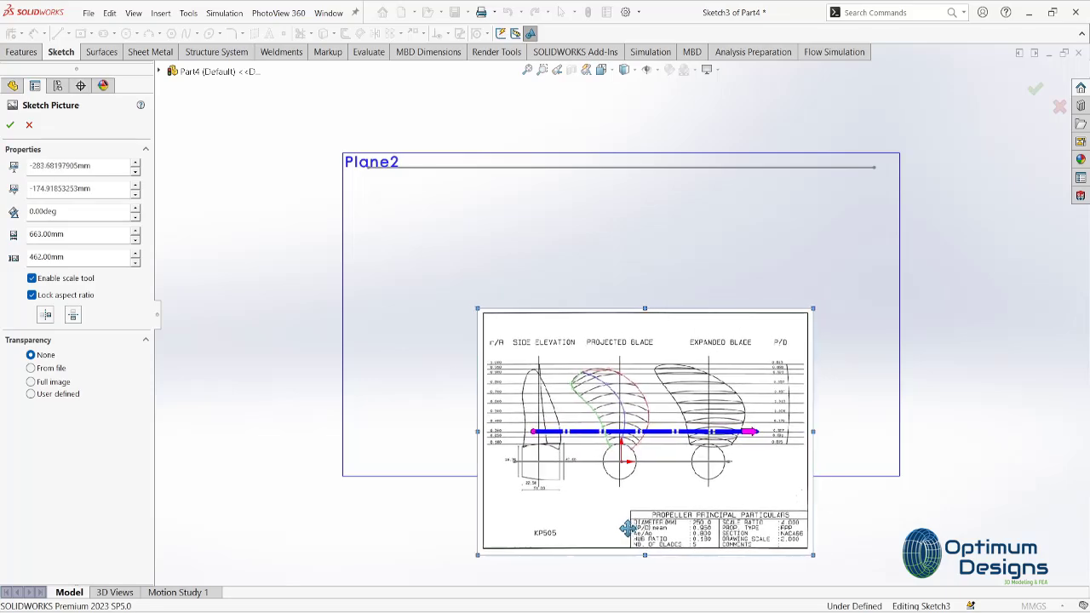
scroll(622, 498, down, 3)
scroll(635, 459, down, 2)
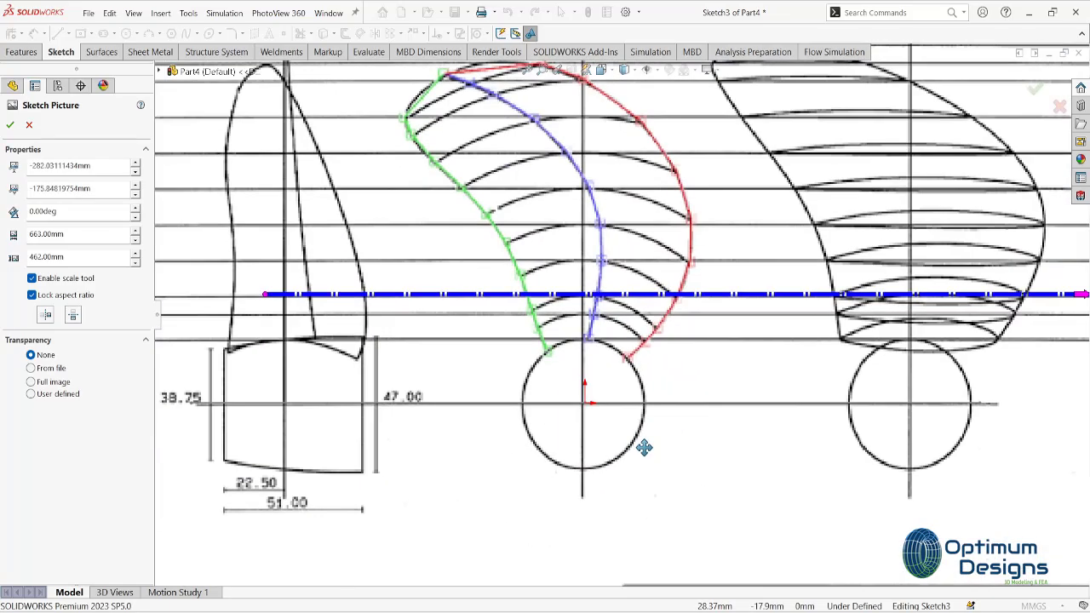
drag(645, 445, 647, 446)
scroll(656, 376, up, 5)
scroll(647, 341, up, 1)
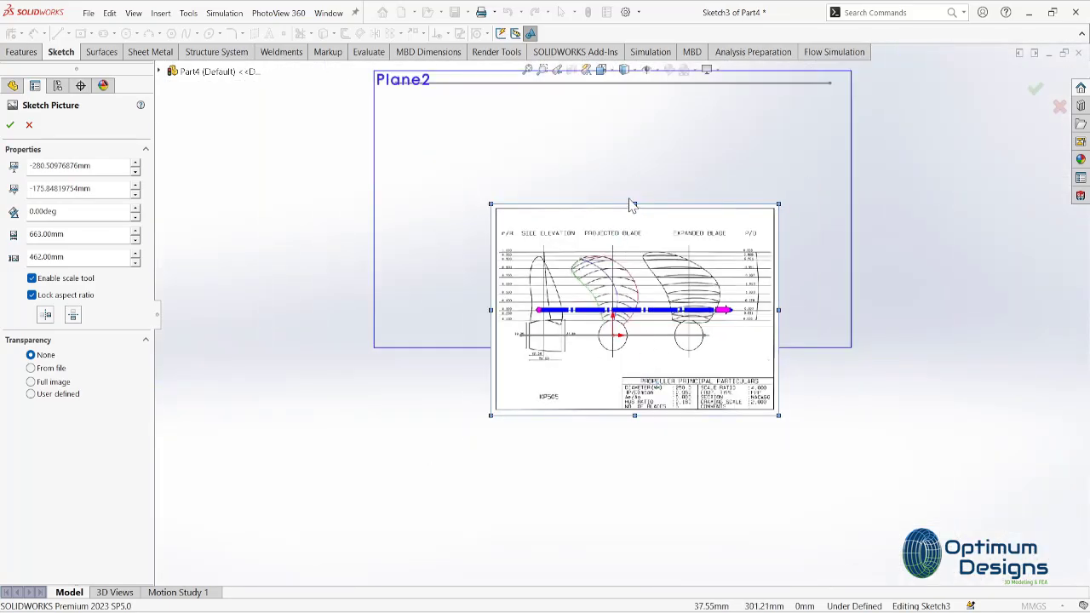
drag(634, 202, 634, 81)
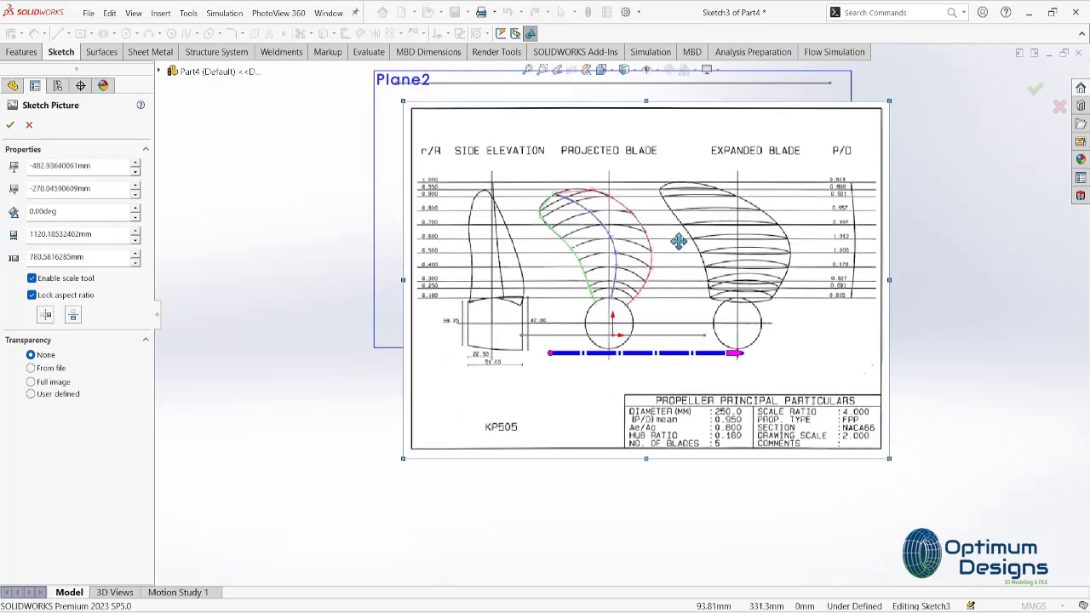
drag(673, 205, 682, 252)
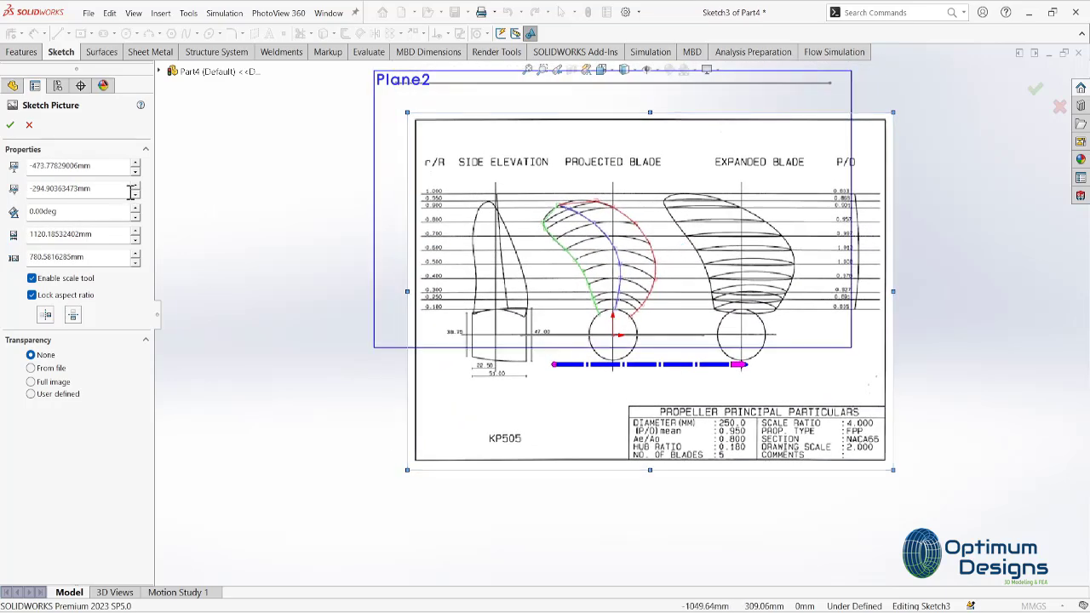
- Fine-tune the picture's position so the hub lines up, accept it, and exit Sketch3
click(136, 171)
click(136, 165)
text(-474)
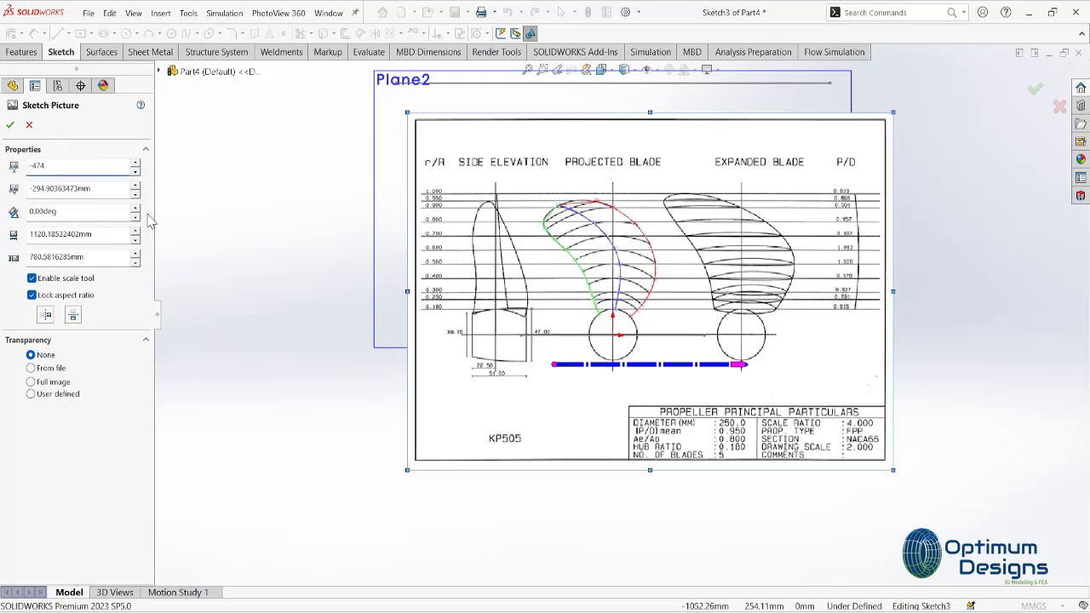
scroll(610, 334, down, 5)
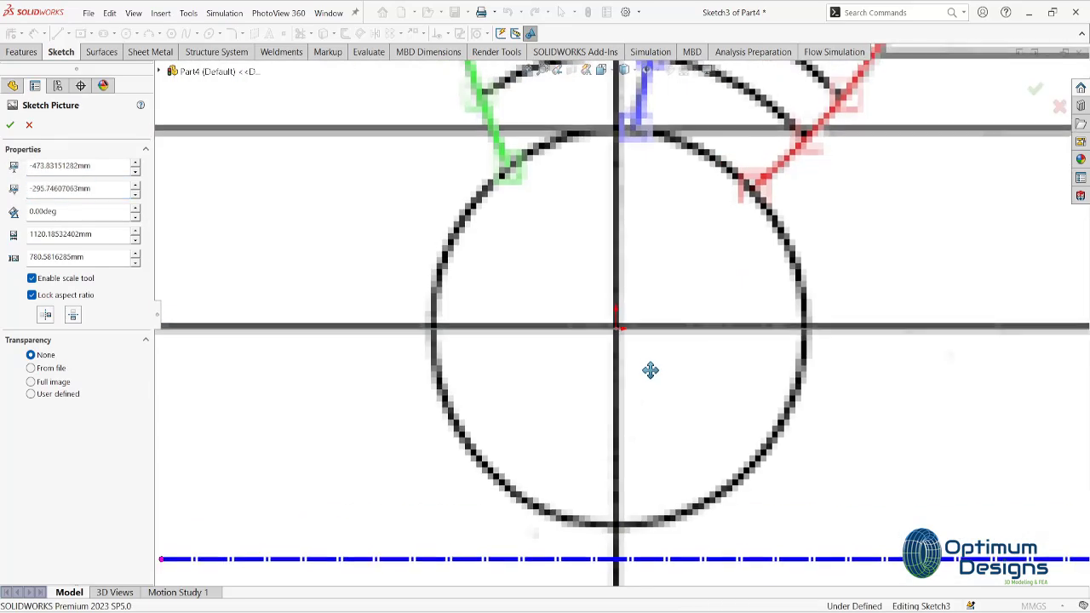
drag(650, 366, 650, 370)
scroll(648, 370, up, 5)
click(10, 124)
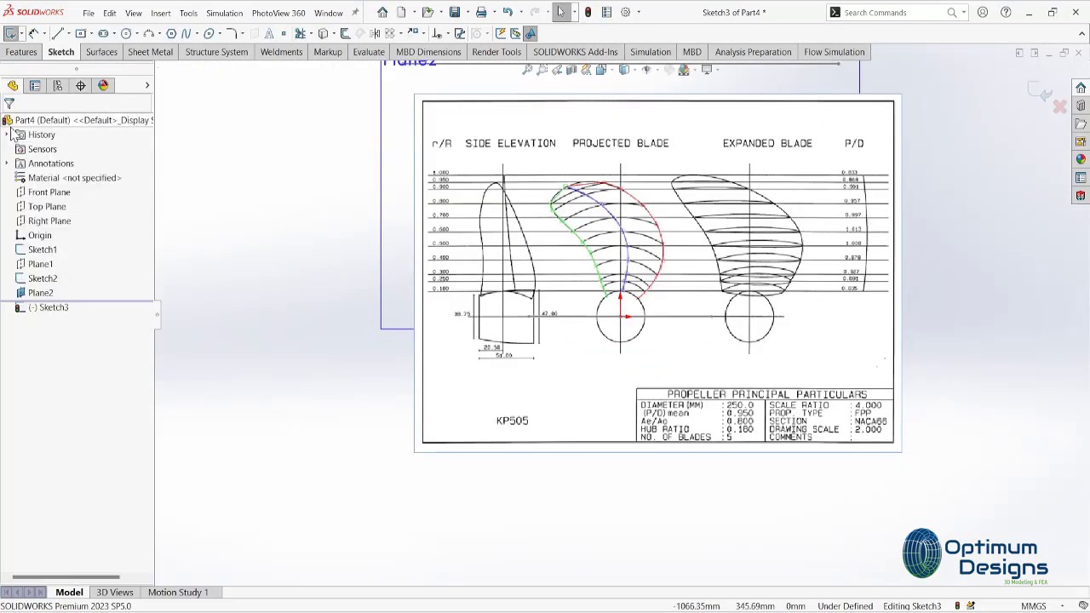
click(1044, 95)
- Roll back to just after Sketch2 and loft a surface between Sketch2 and Sketch1
drag(117, 292, 117, 286)
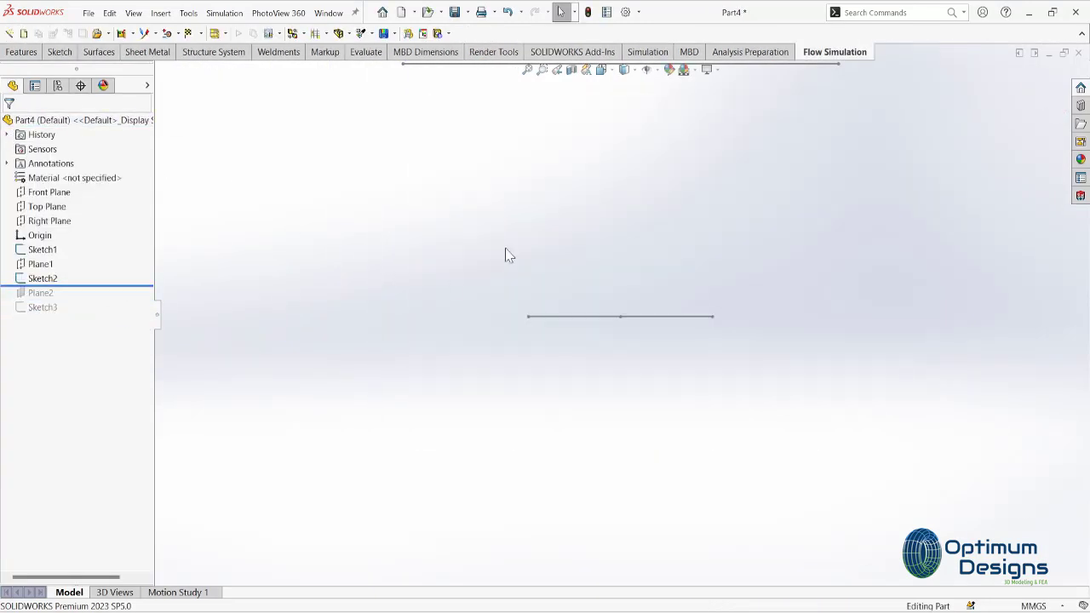
click(98, 52)
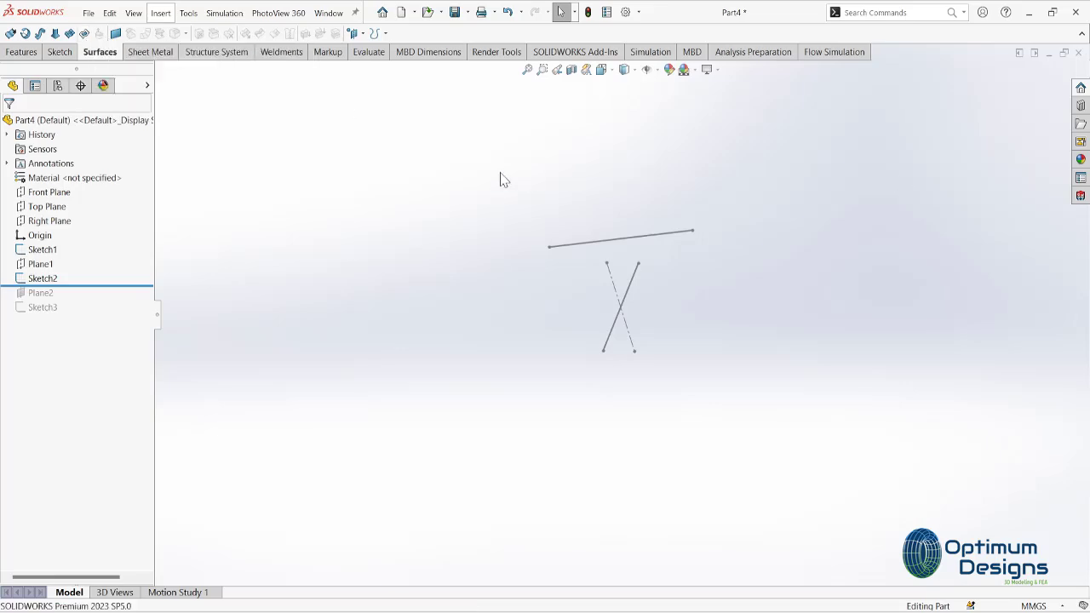
click(58, 34)
click(609, 337)
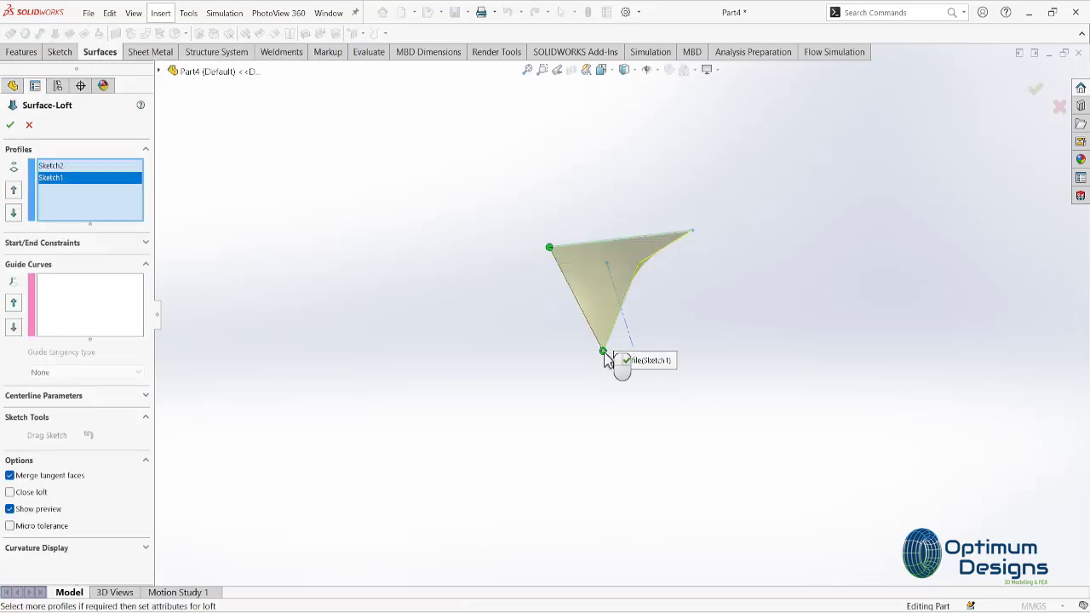
click(11, 125)
- Switch between standard views to inspect Surface-Loft1
key(space)
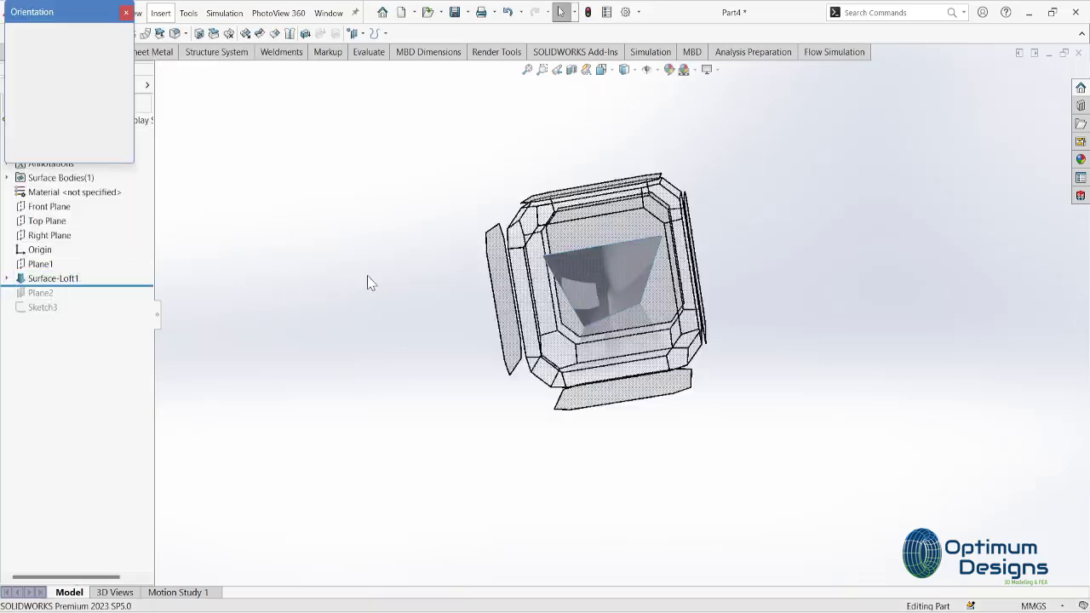
click(477, 312)
key(space)
click(487, 272)
key(space)
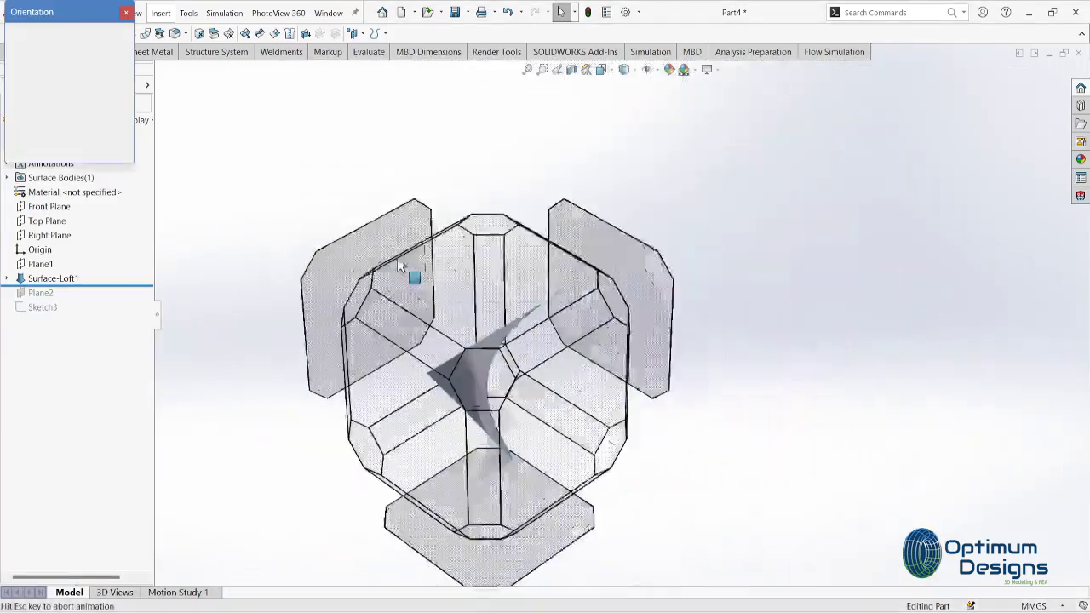
click(456, 269)
key(space)
- Roll the model forward past Sketch3 and re-confirm Plane2's 750 mm offset definition
click(468, 238)
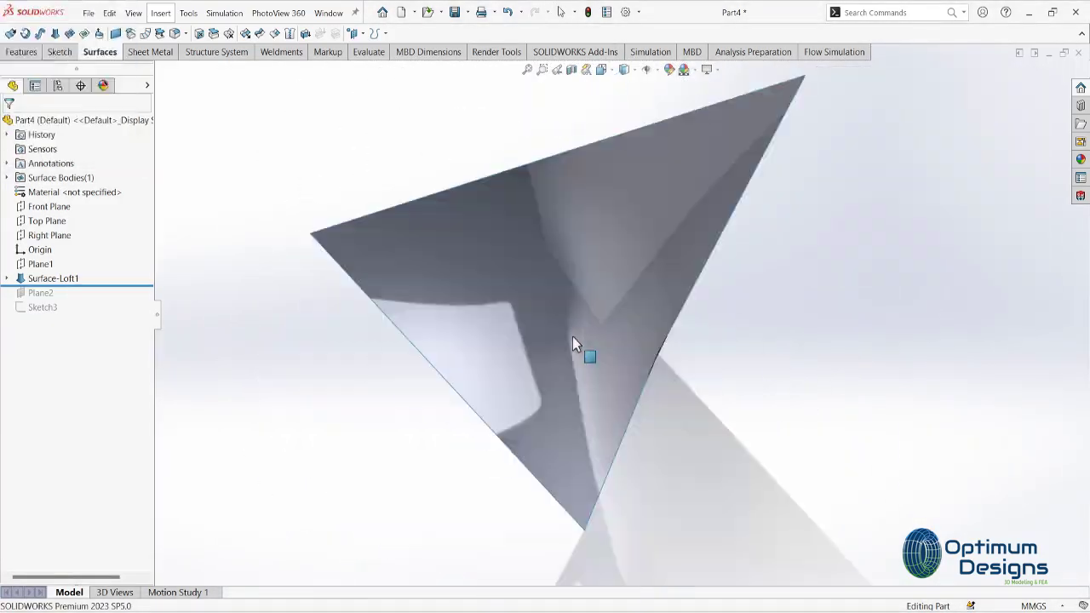
drag(127, 285, 126, 329)
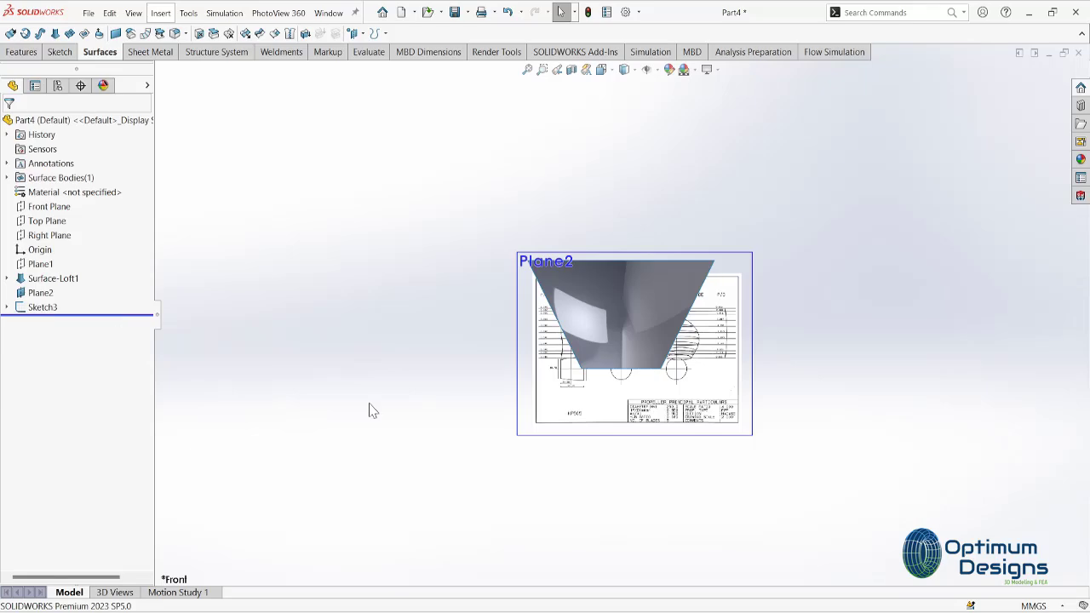
middle_drag(372, 411, 511, 446)
right_click(41, 307)
click(36, 275)
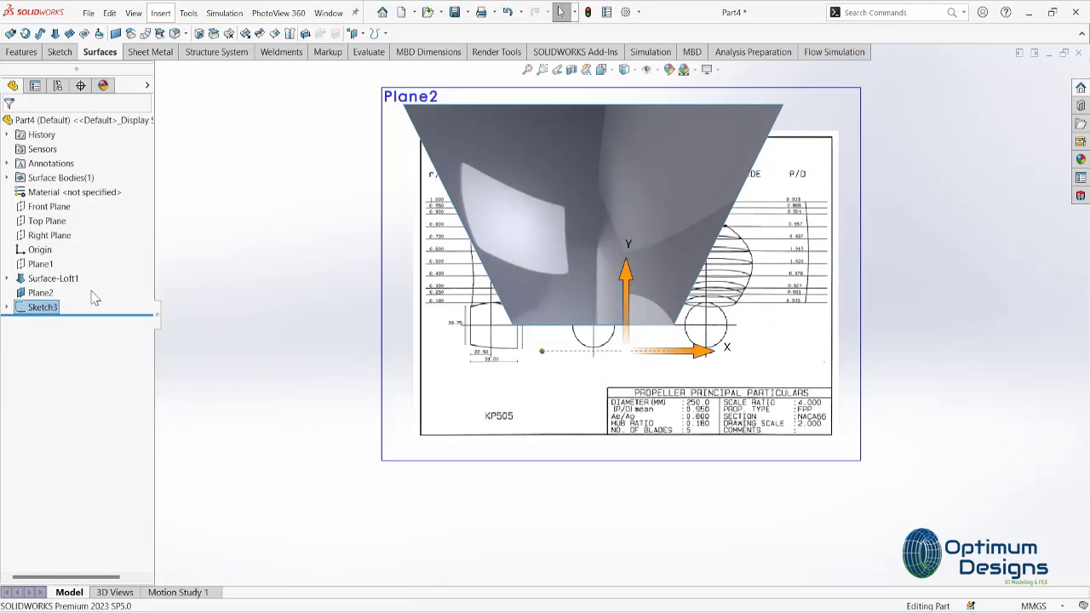
right_click(40, 292)
click(41, 256)
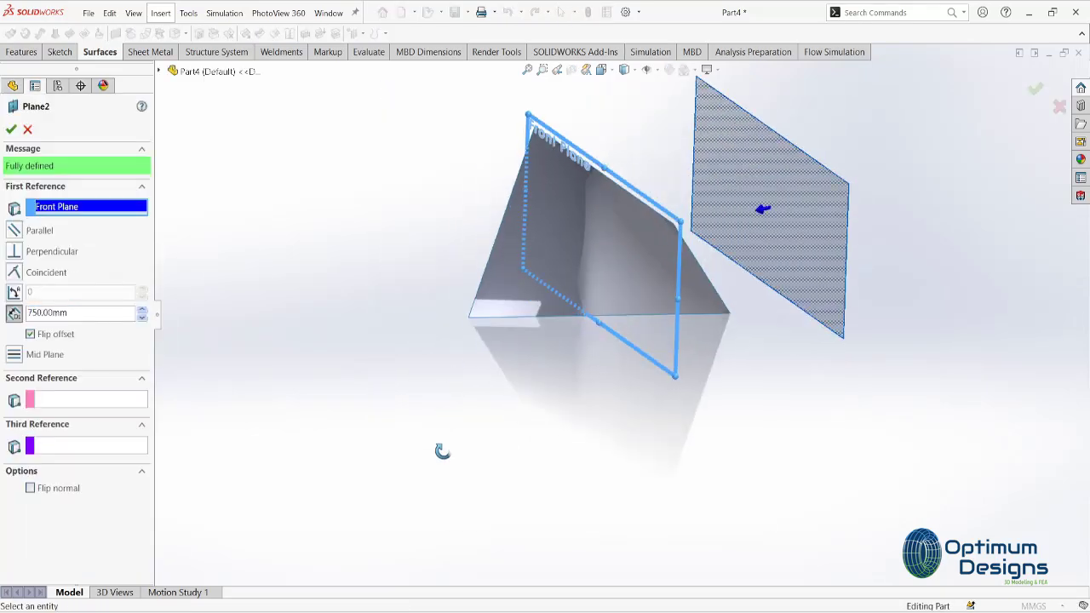
click(11, 129)
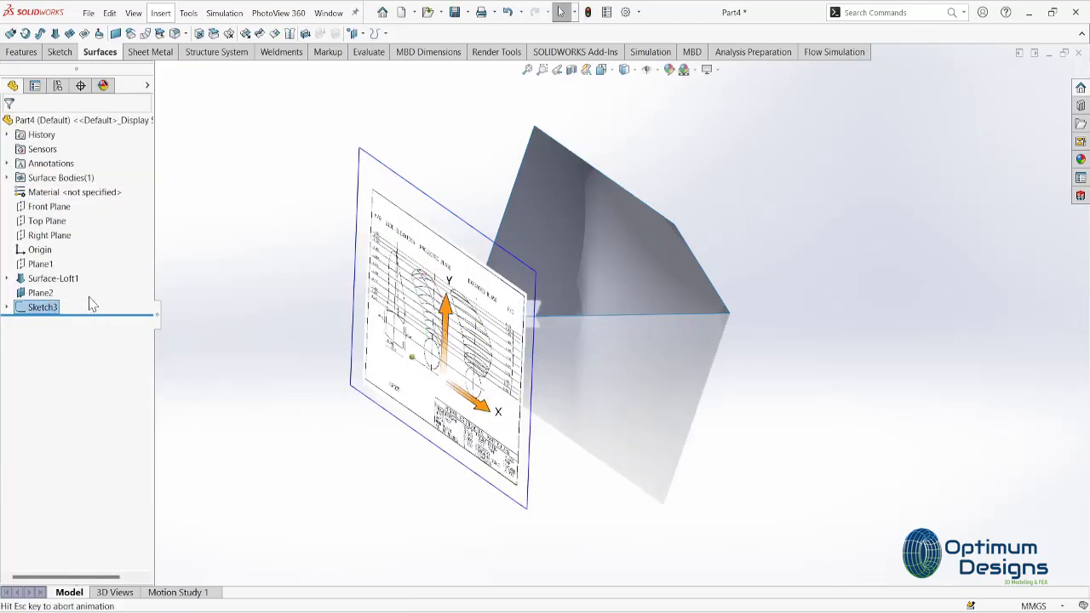
- Set Sketch Picture1's full image transparency to 0.75
right_click(53, 308)
click(64, 277)
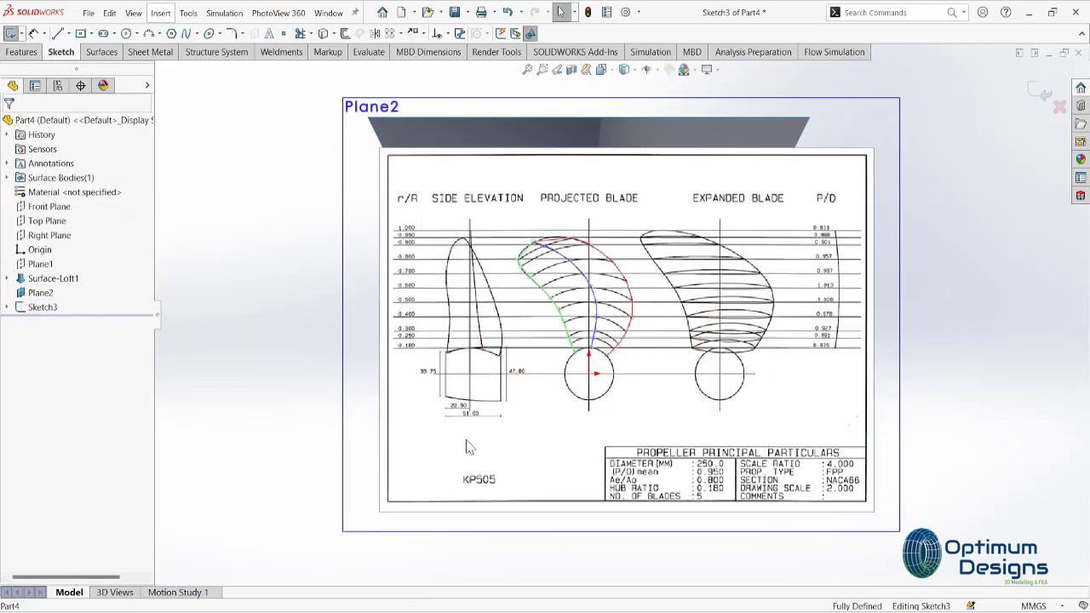
click(1039, 95)
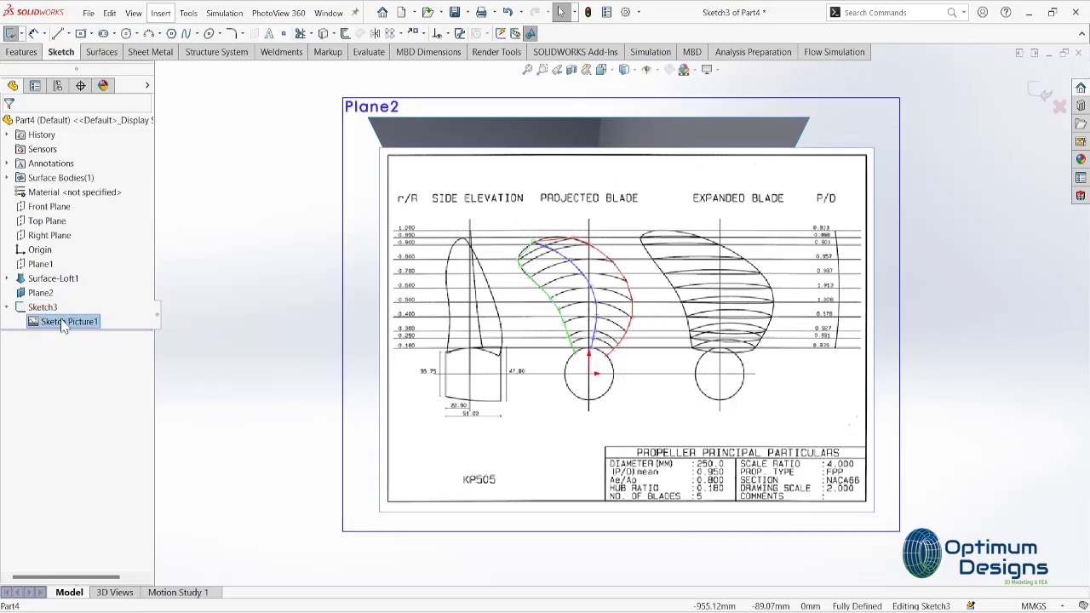
double_click(63, 324)
click(47, 383)
drag(31, 430, 68, 431)
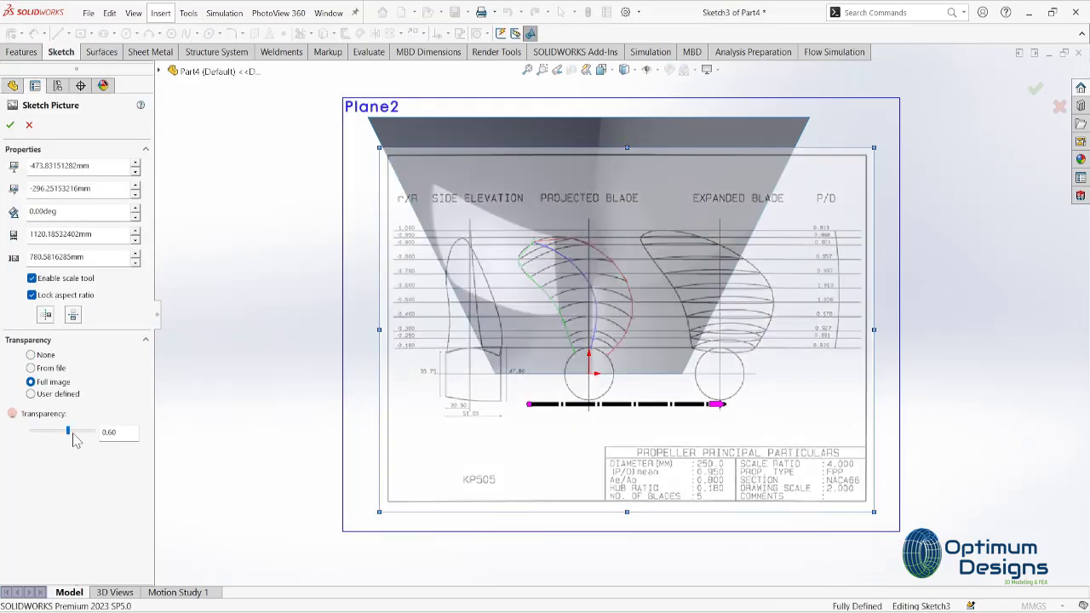
click(82, 431)
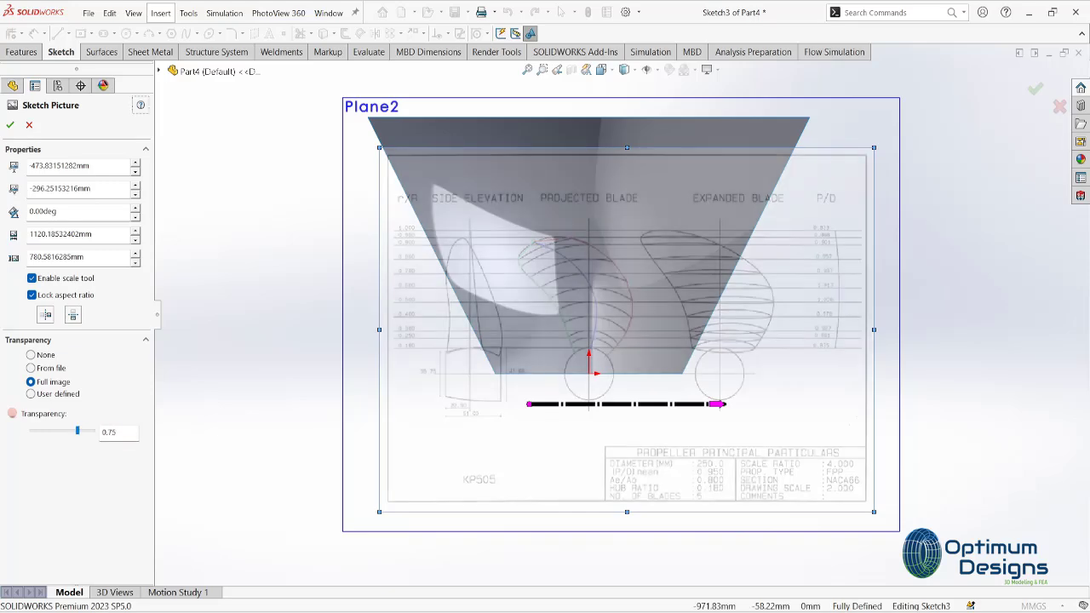
click(11, 125)
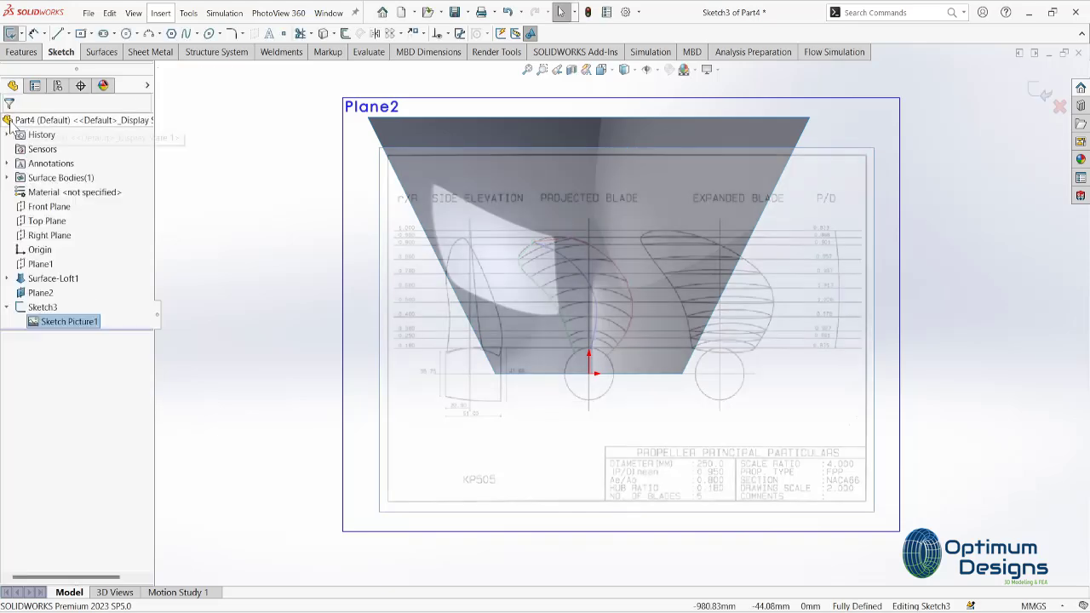
- Start a spline in Sketch3 and place points along the green blade edge
click(188, 39)
scroll(587, 357, down, 5)
scroll(579, 368, down, 3)
click(573, 355)
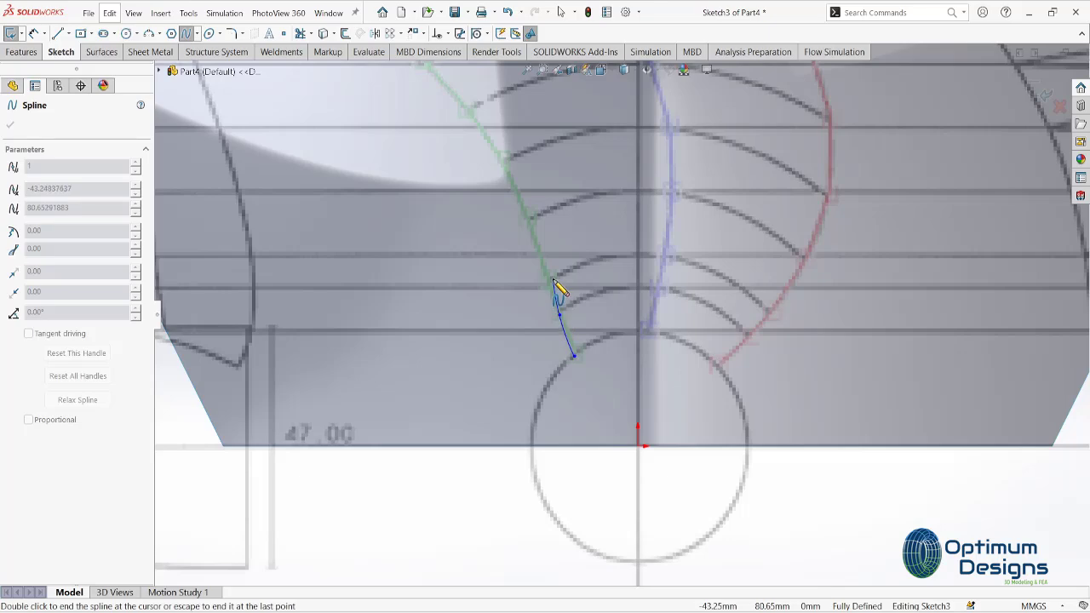
scroll(469, 107, down, 3)
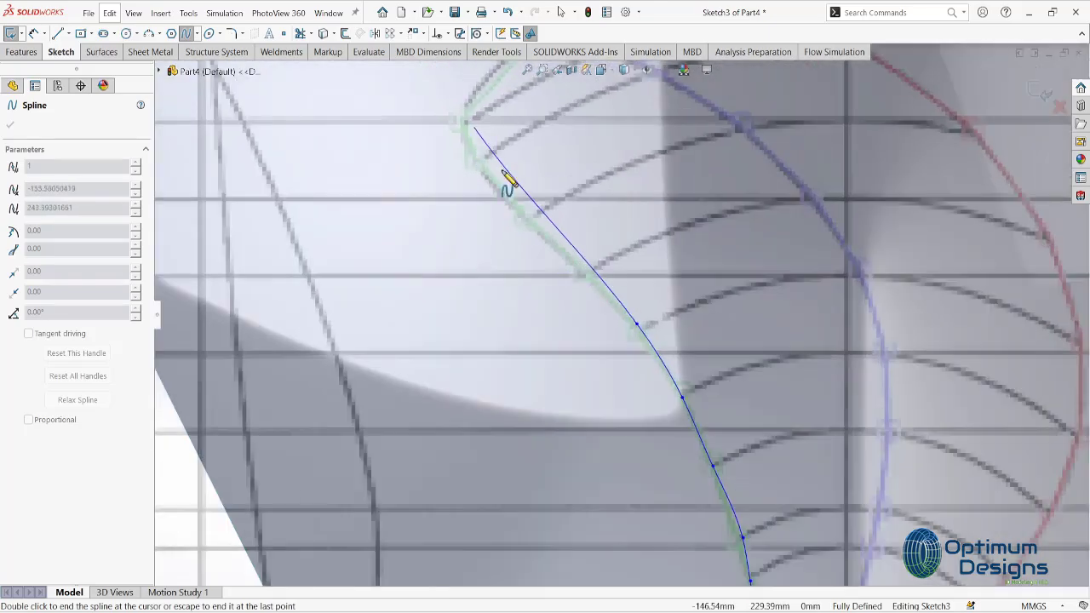
scroll(502, 159, up, 2)
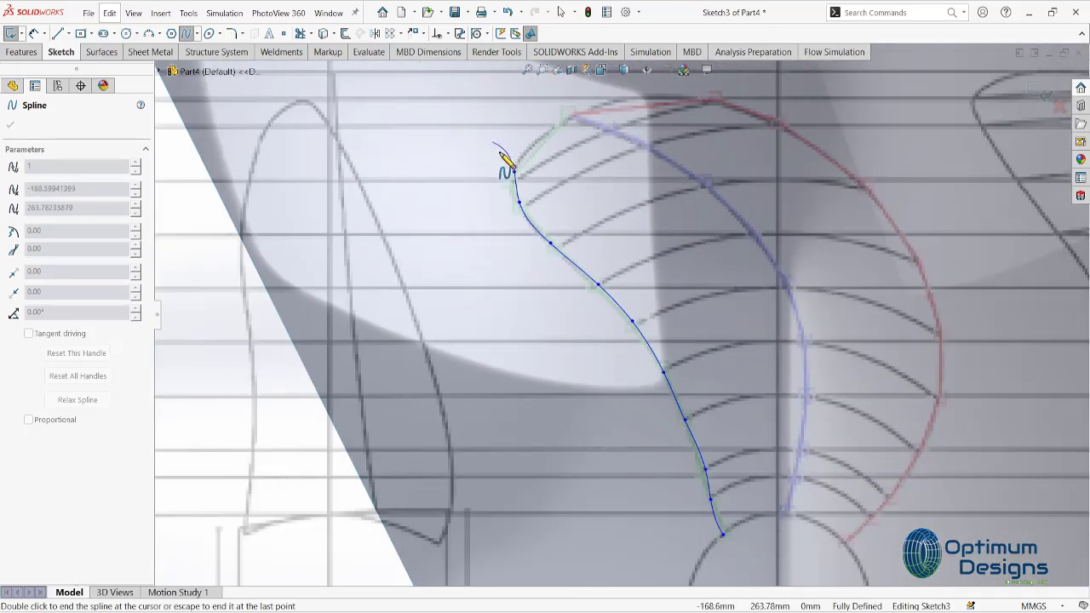
scroll(528, 155, down, 3)
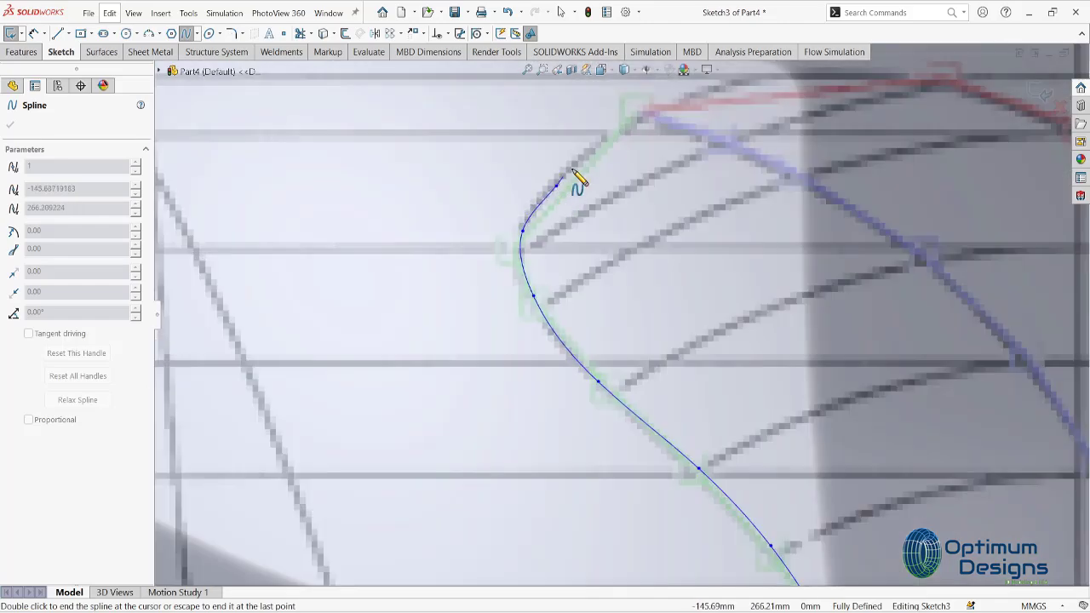
click(638, 114)
scroll(722, 187, down, 1)
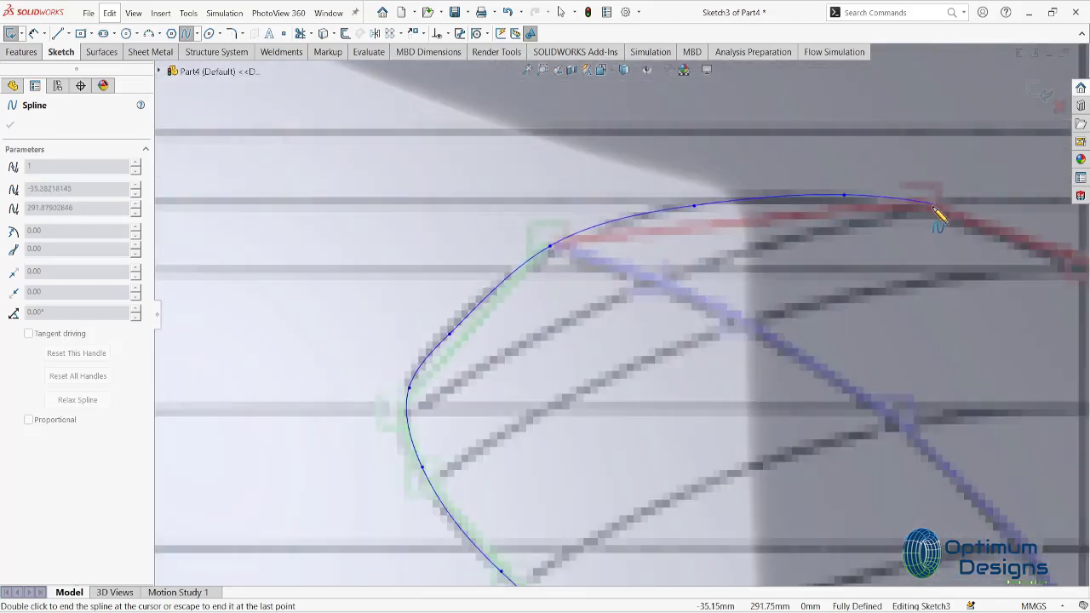
- Continue the spline along the red blade edge, end it, and select the traced spline
click(971, 224)
scroll(956, 292, up, 2)
scroll(844, 445, down, 3)
click(844, 445)
scroll(852, 482, up, 1)
scroll(795, 439, up, 1)
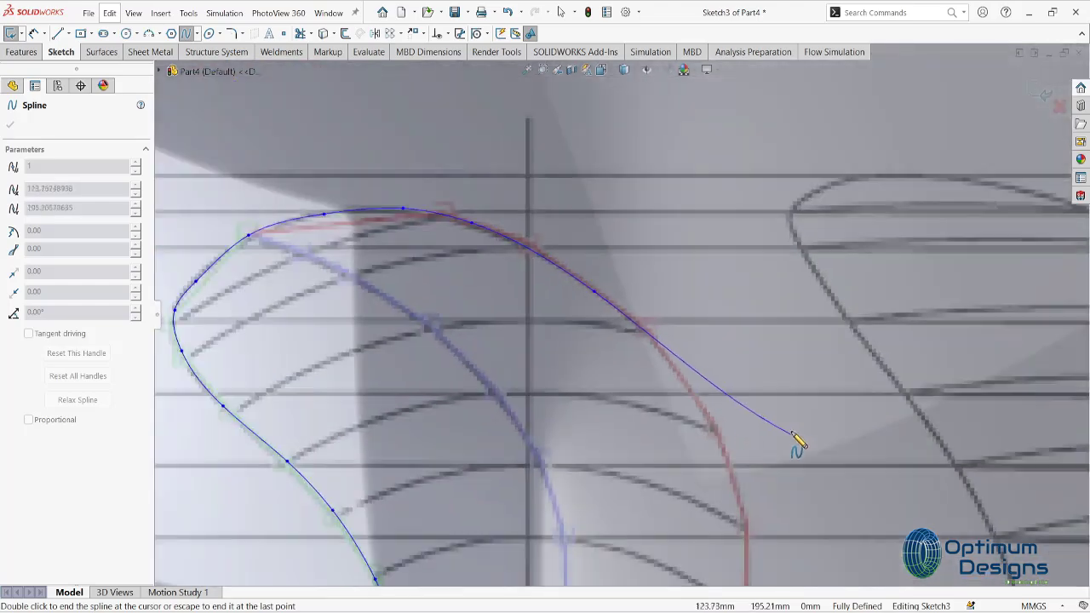
scroll(715, 432, down, 2)
scroll(706, 460, up, 2)
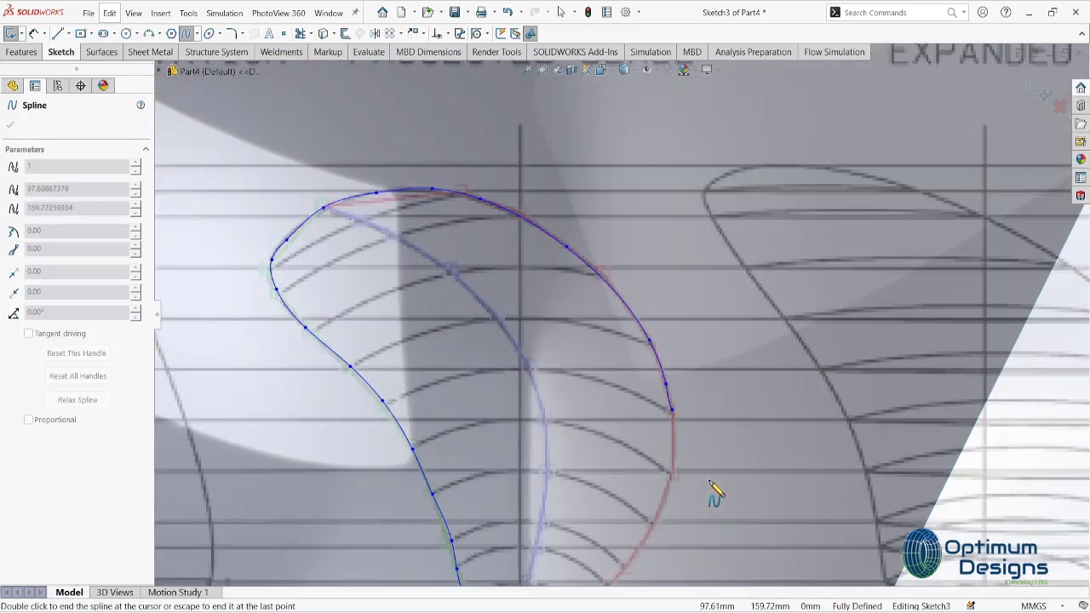
scroll(611, 468, down, 3)
click(631, 419)
scroll(613, 477, up, 2)
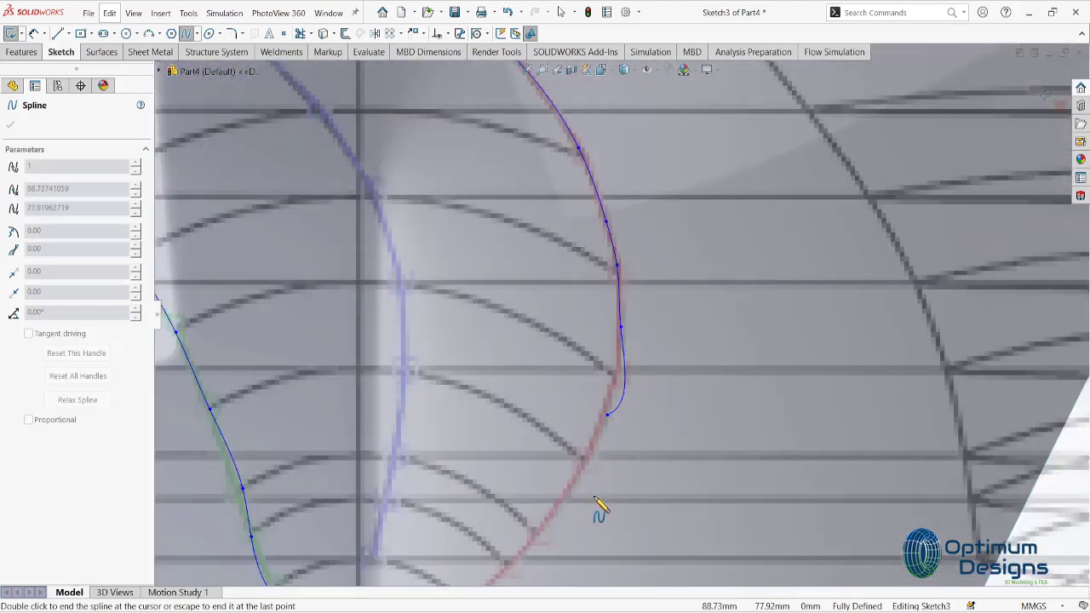
scroll(562, 519, down, 2)
scroll(521, 503, down, 1)
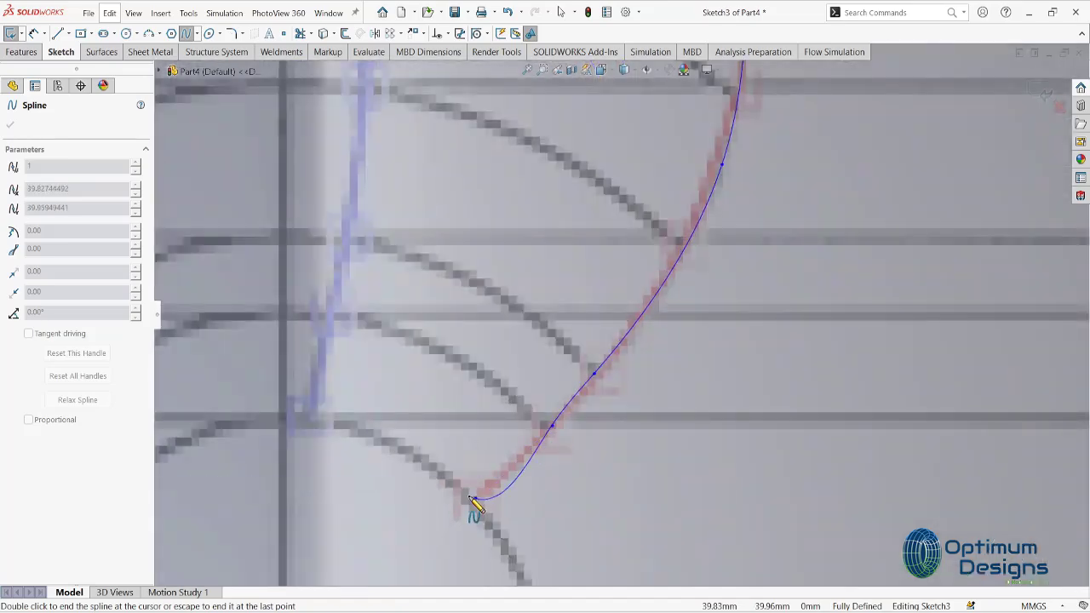
right_click(473, 501)
click(494, 503)
scroll(553, 373, up, 3)
scroll(476, 170, down, 2)
scroll(475, 230, down, 1)
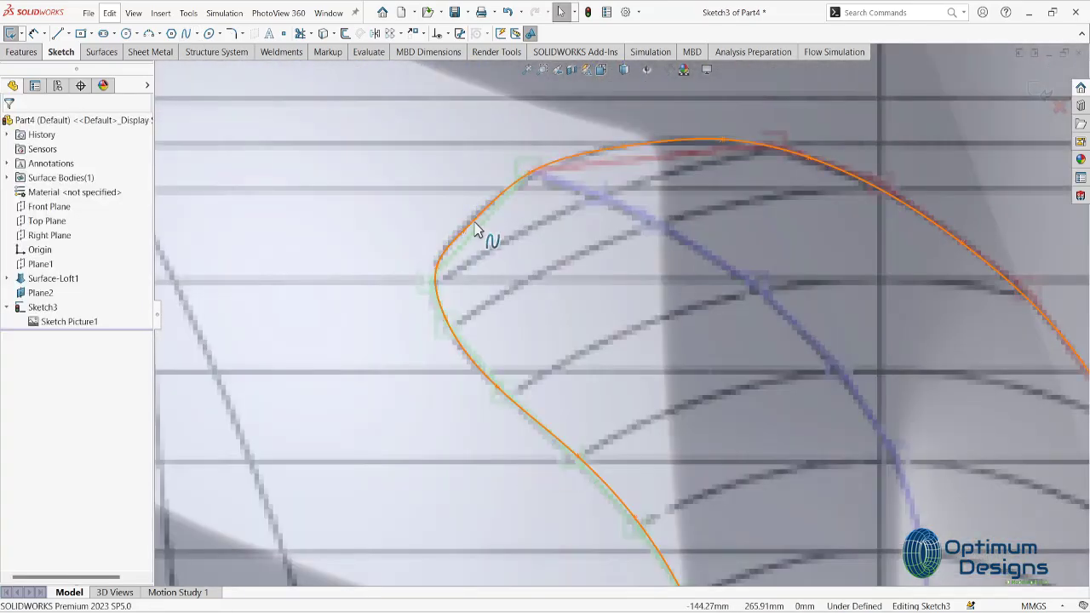
click(475, 230)
- Select the blade outline spline and turn on Show curvature
scroll(481, 238, down, 2)
scroll(483, 255, down, 1)
click(480, 267)
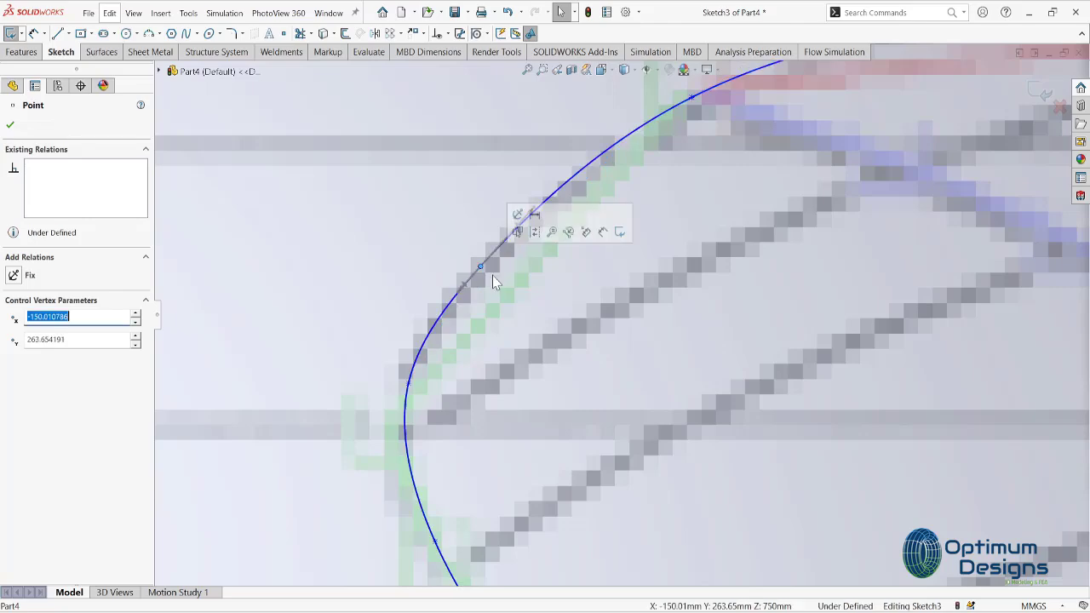
click(478, 263)
click(476, 267)
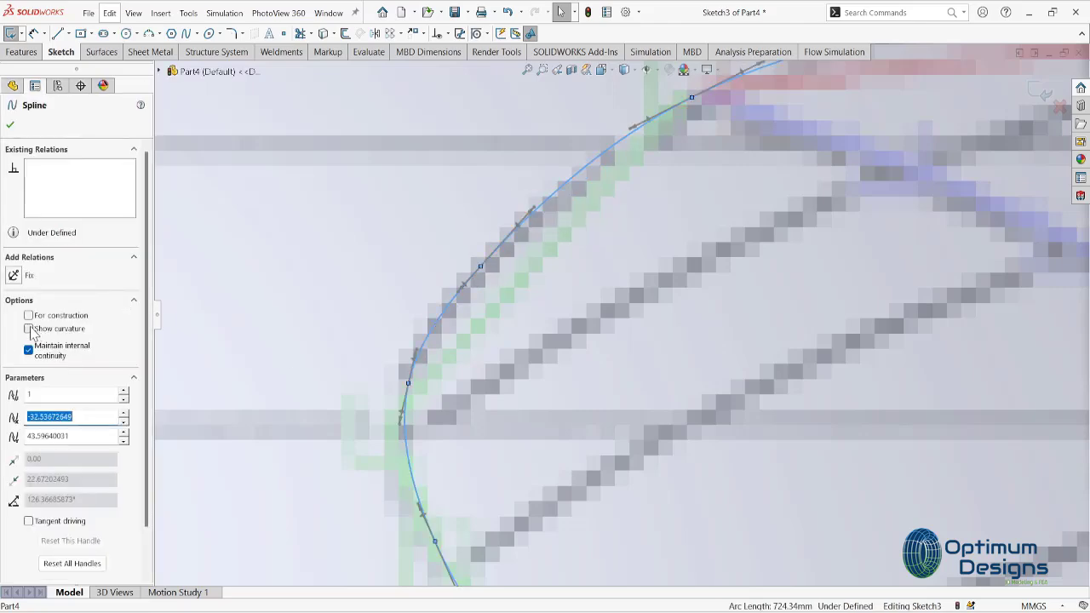
click(29, 328)
click(561, 340)
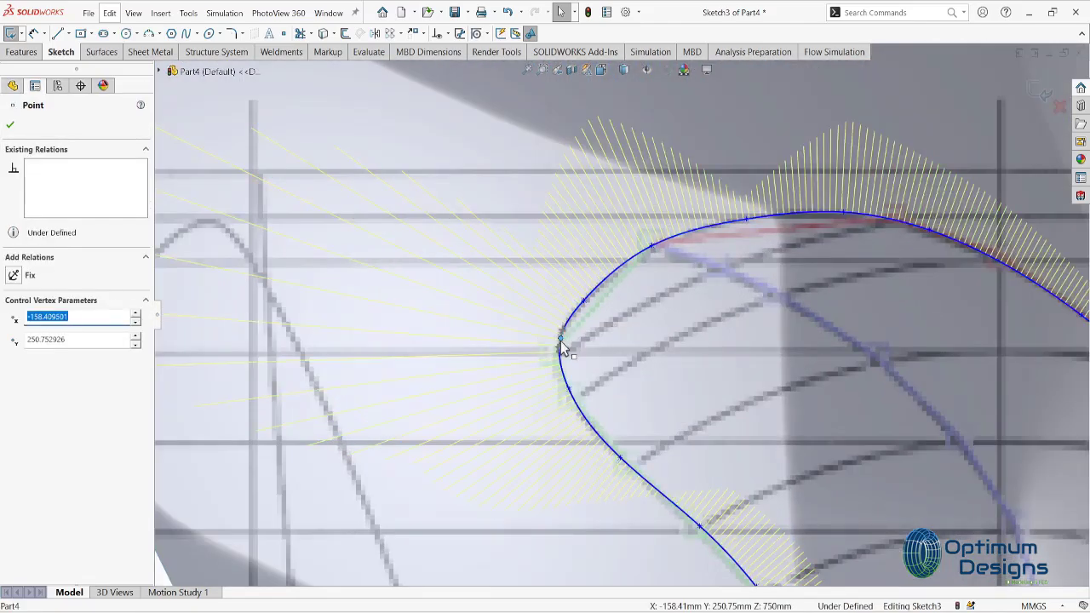
click(601, 299)
- Drag an upper-left spline point onto the traced edge and angle its tangent to match
scroll(733, 341, up, 3)
scroll(731, 340, up, 2)
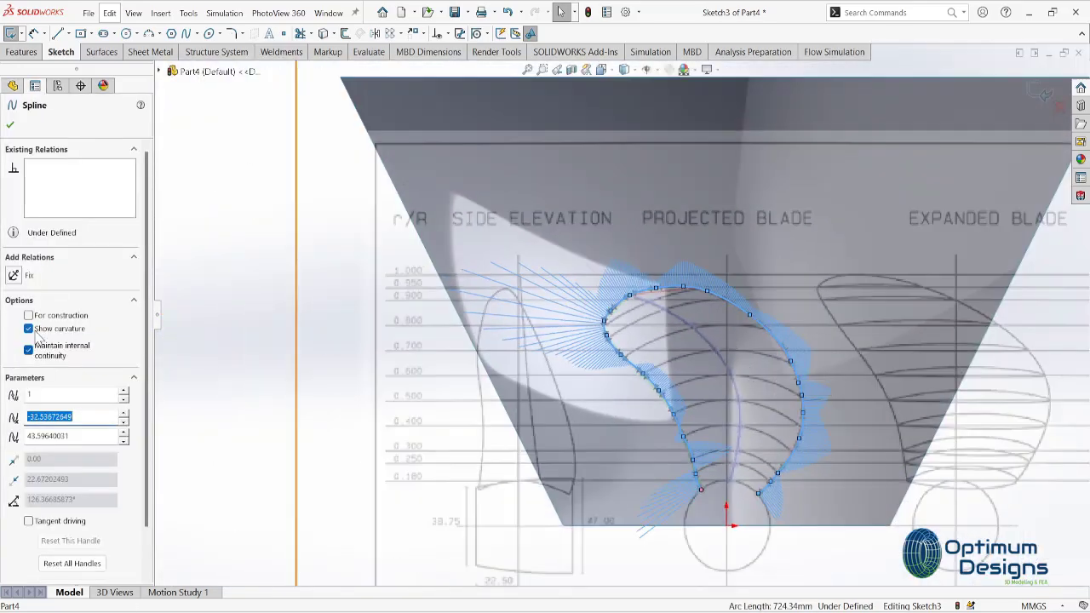
scroll(566, 336, down, 3)
scroll(568, 332, down, 3)
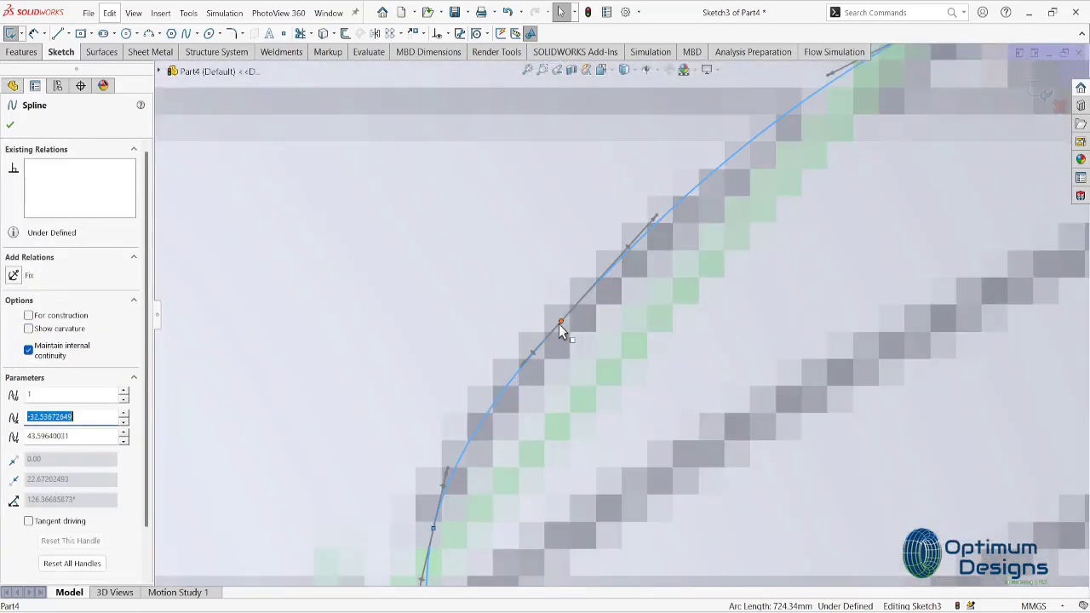
click(561, 323)
scroll(540, 316, up, 3)
scroll(652, 355, up, 3)
scroll(733, 395, down, 5)
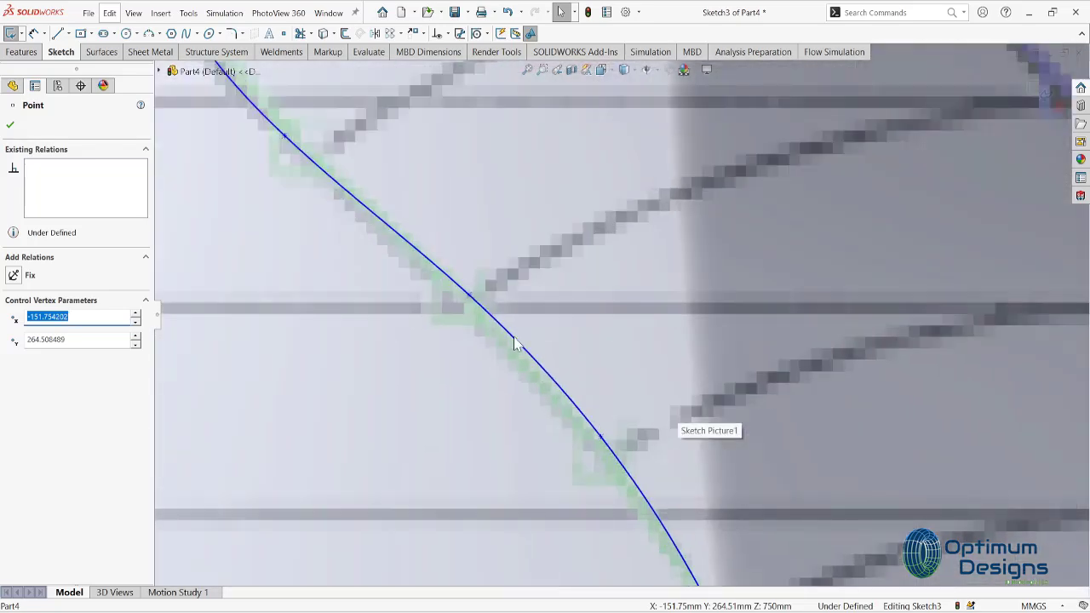
click(469, 300)
drag(469, 301, 468, 317)
ctrl+middle_drag(467, 317, 493, 270)
click(610, 377)
drag(611, 377, 619, 357)
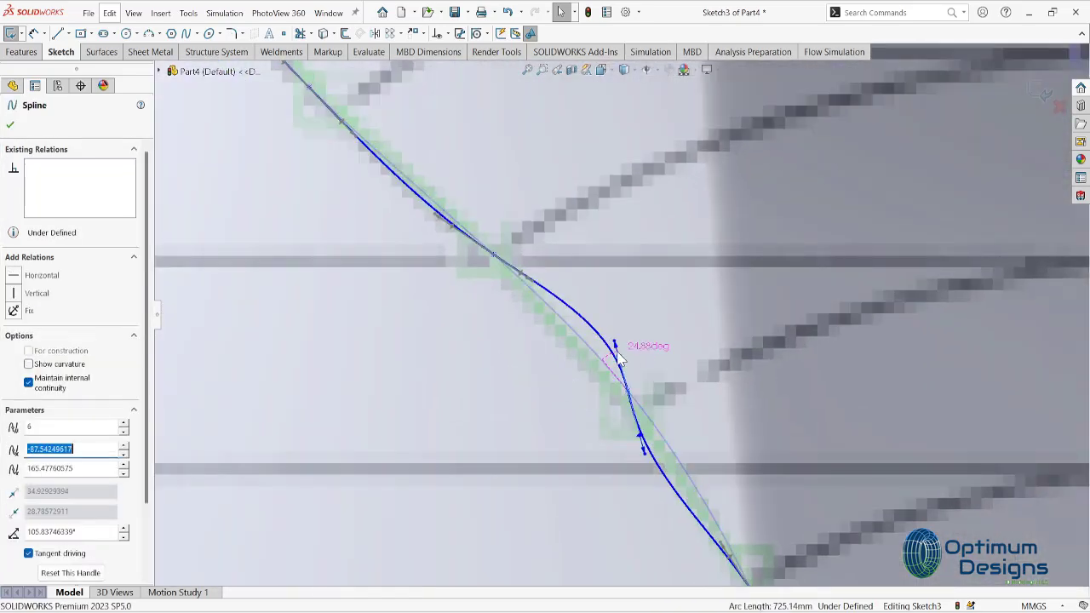
- Adjust the lower and left edge tangents so the spline hugs the outline toward the tip
scroll(706, 486, up, 5)
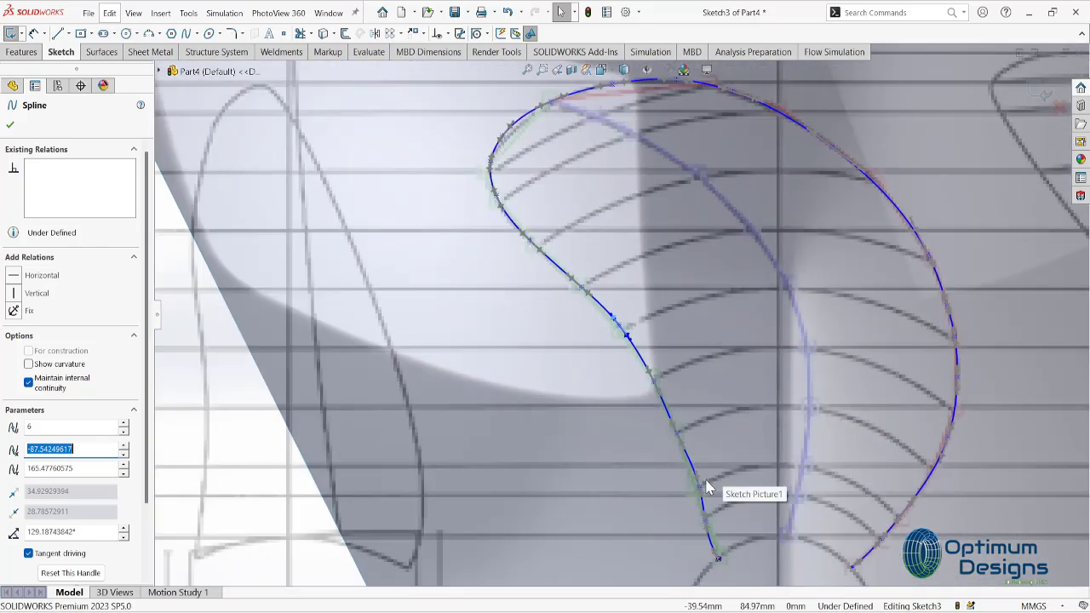
scroll(723, 487, down, 5)
click(656, 462)
scroll(651, 458, up, 5)
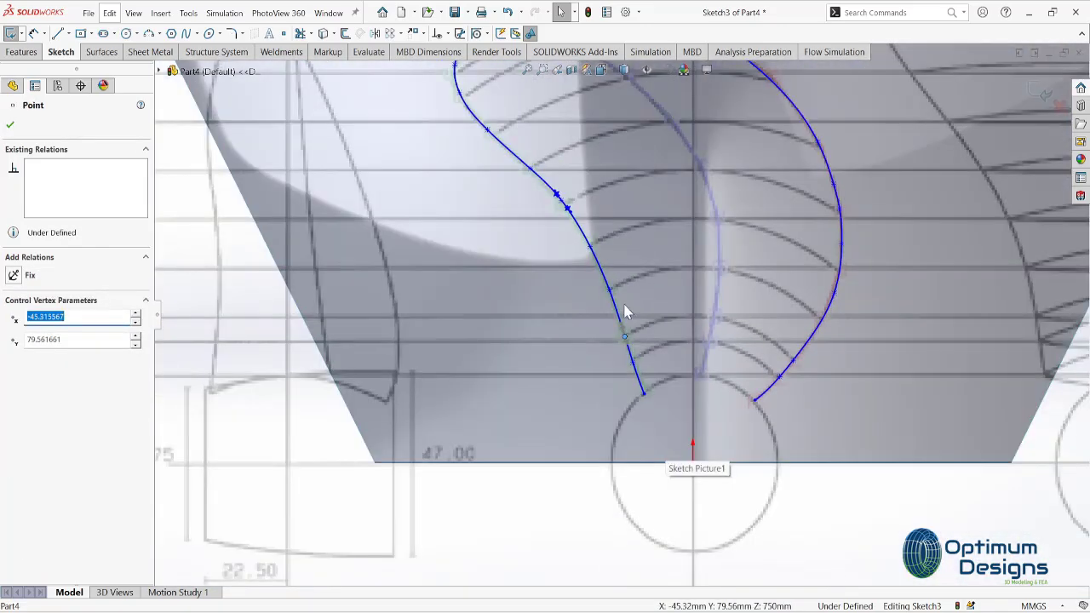
scroll(626, 310, down, 5)
click(592, 300)
drag(607, 315, 602, 308)
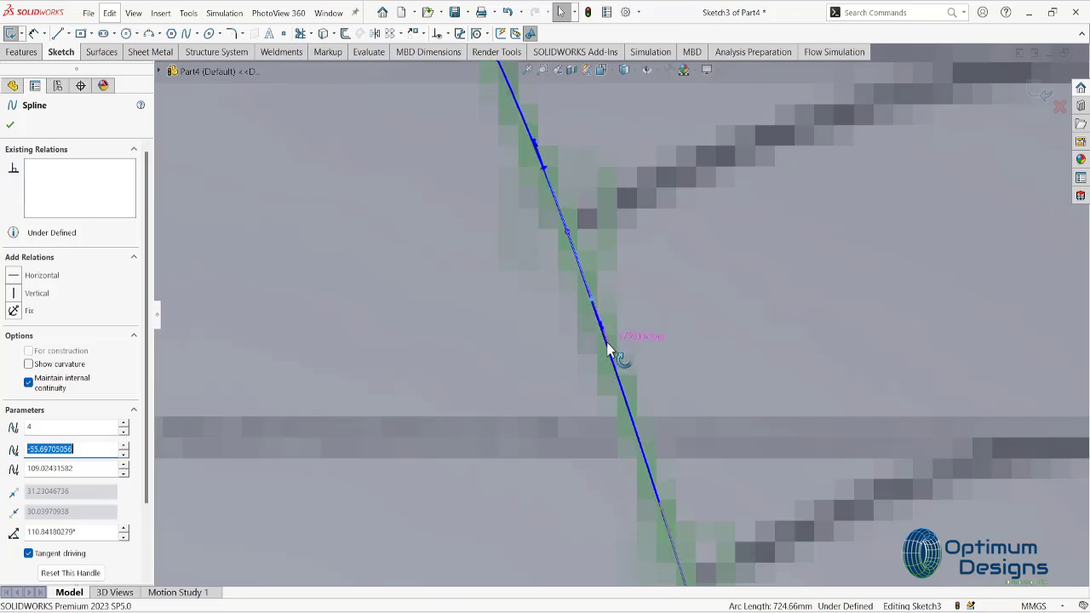
scroll(622, 296, up, 3)
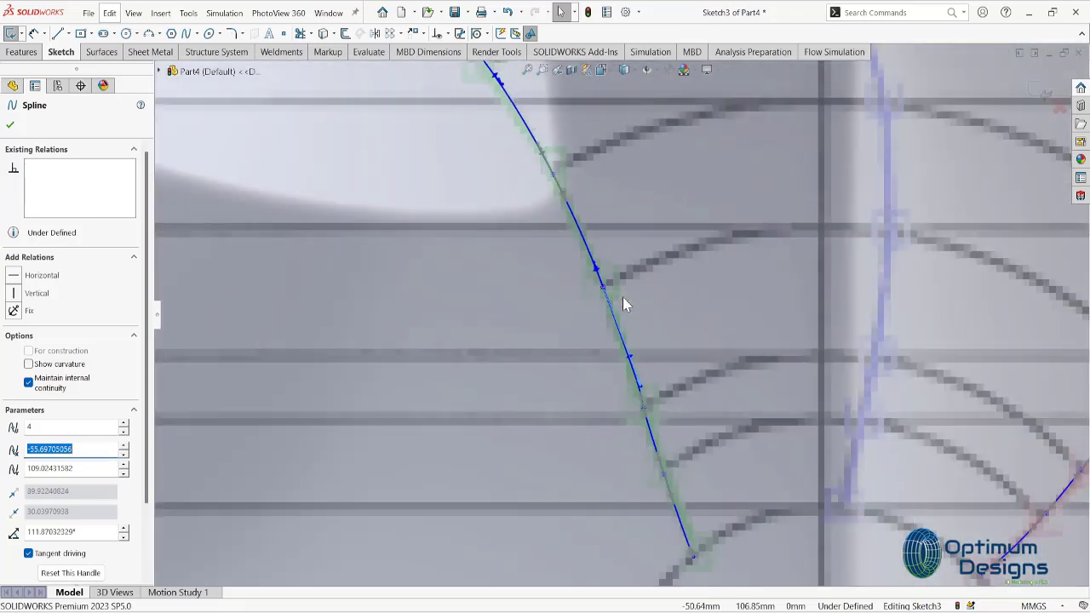
scroll(586, 277, up, 4)
scroll(584, 243, down, 3)
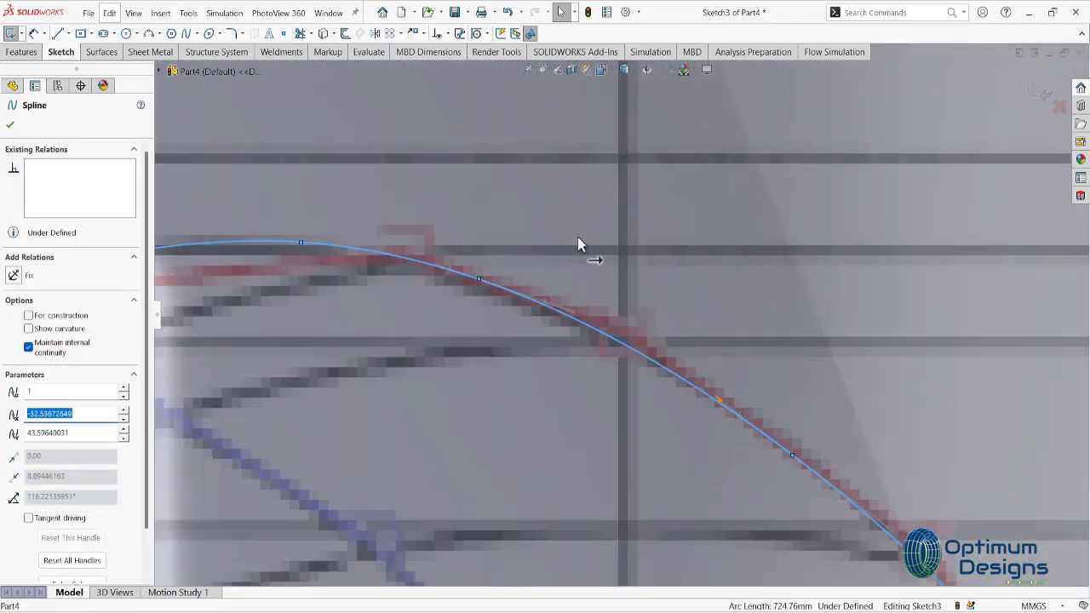
scroll(369, 267, down, 3)
click(357, 277)
scroll(619, 355, up, 5)
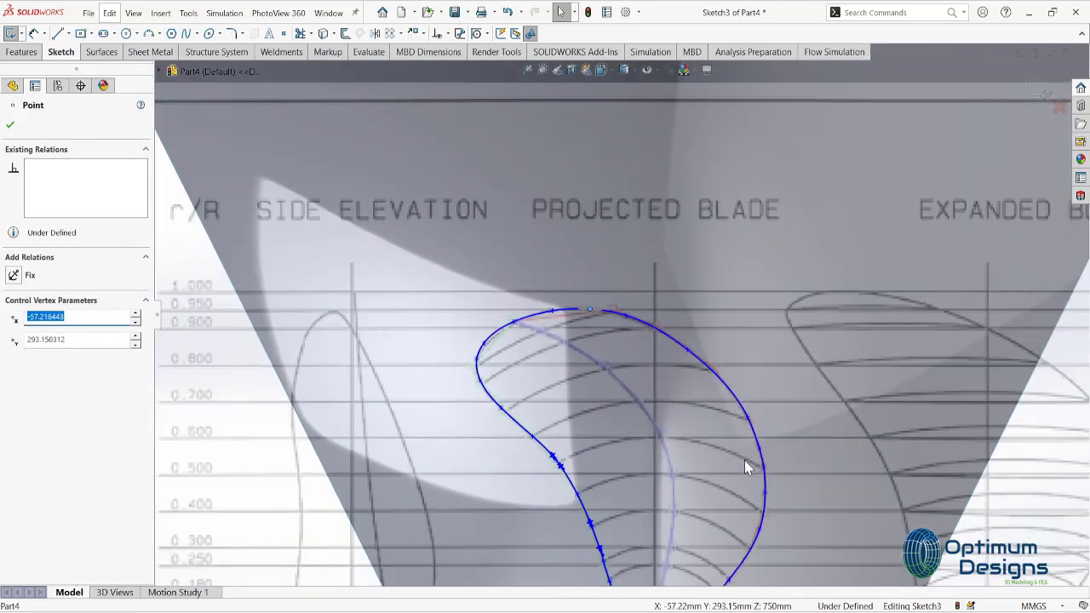
scroll(648, 440, down, 3)
scroll(548, 512, down, 2)
scroll(537, 475, down, 2)
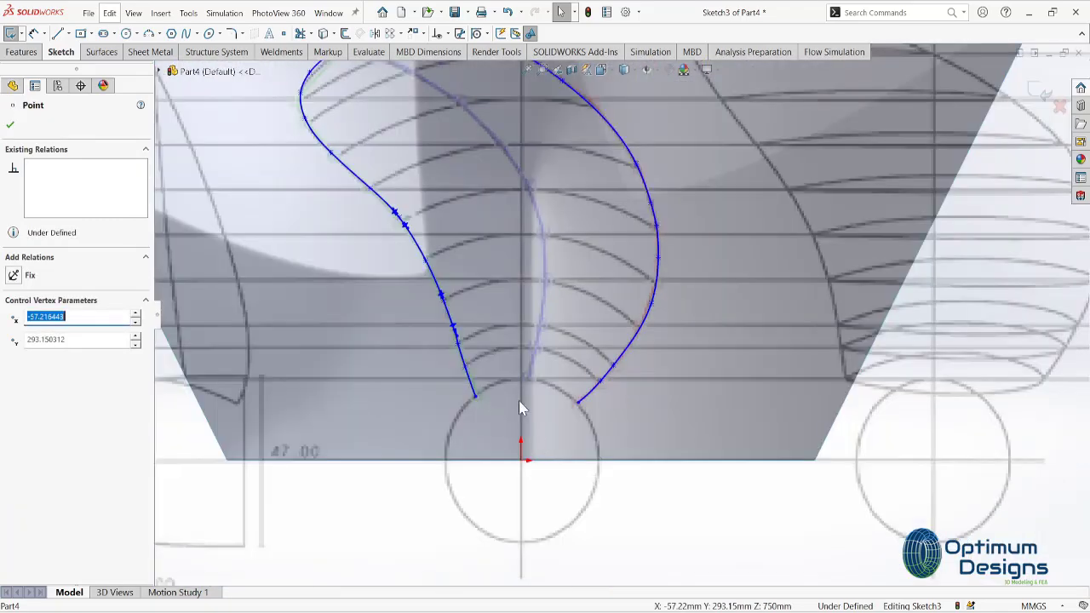
- Draw a 3 Point Arc along the hub circle between the spline ends
click(159, 33)
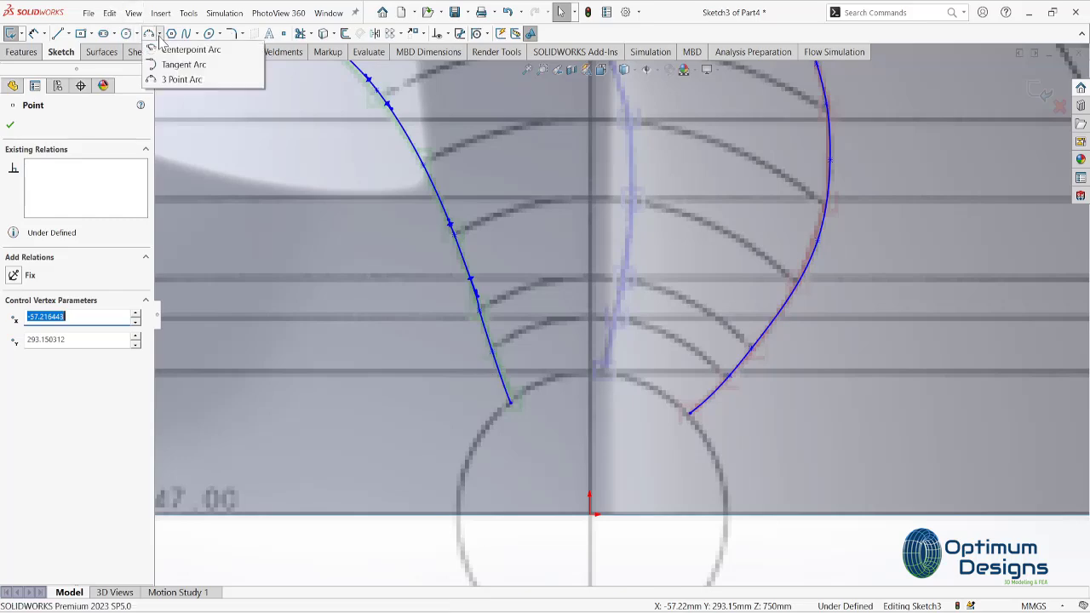
click(187, 83)
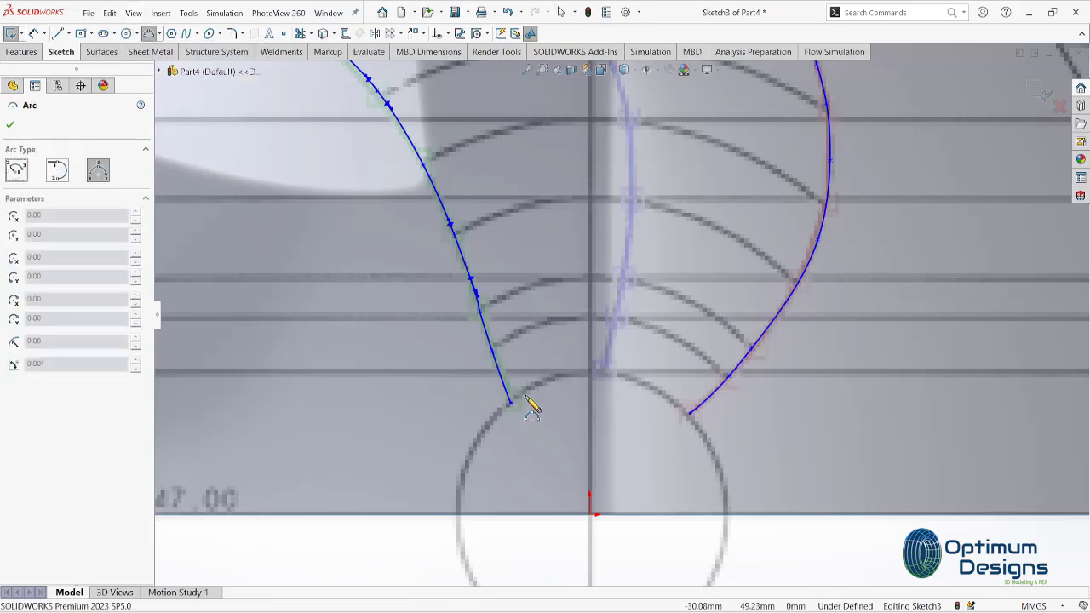
click(596, 385)
scroll(596, 385, up, 5)
scroll(511, 298, down, 6)
key(Escape)
- Show the spline's curvature combs and drag upper-left and right-edge points to smooth it
click(457, 175)
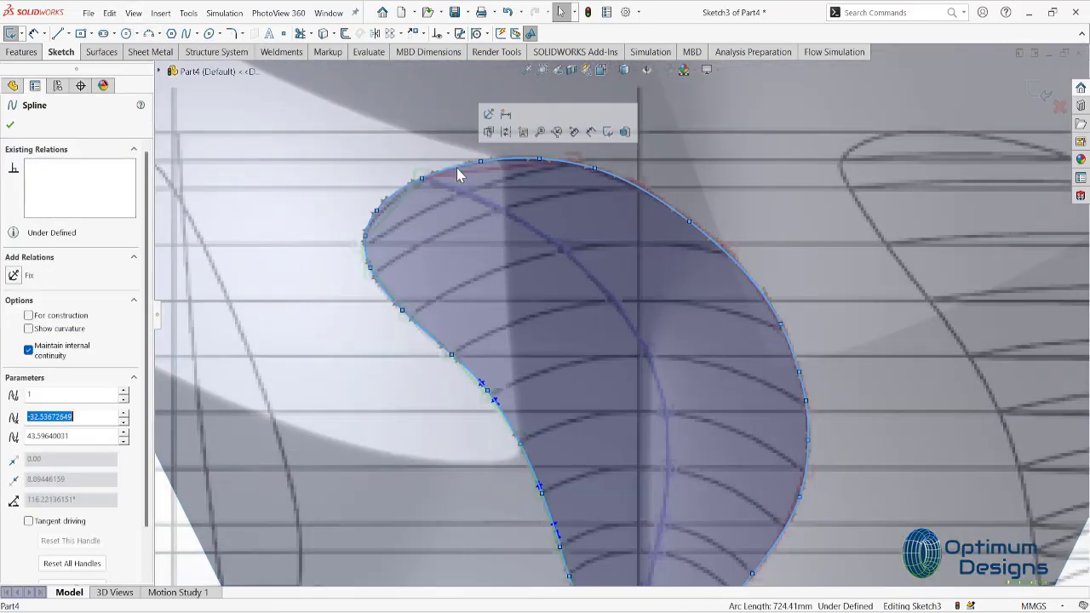
click(28, 328)
scroll(600, 331, up, 2)
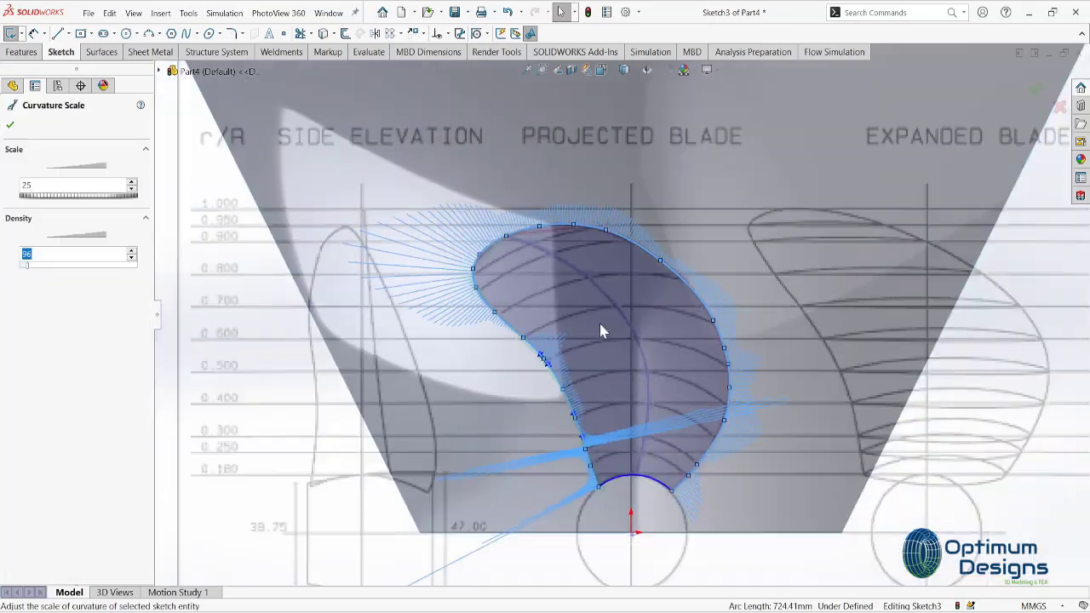
click(10, 125)
scroll(588, 417, up, 5)
drag(584, 410, 533, 309)
scroll(723, 336, down, 4)
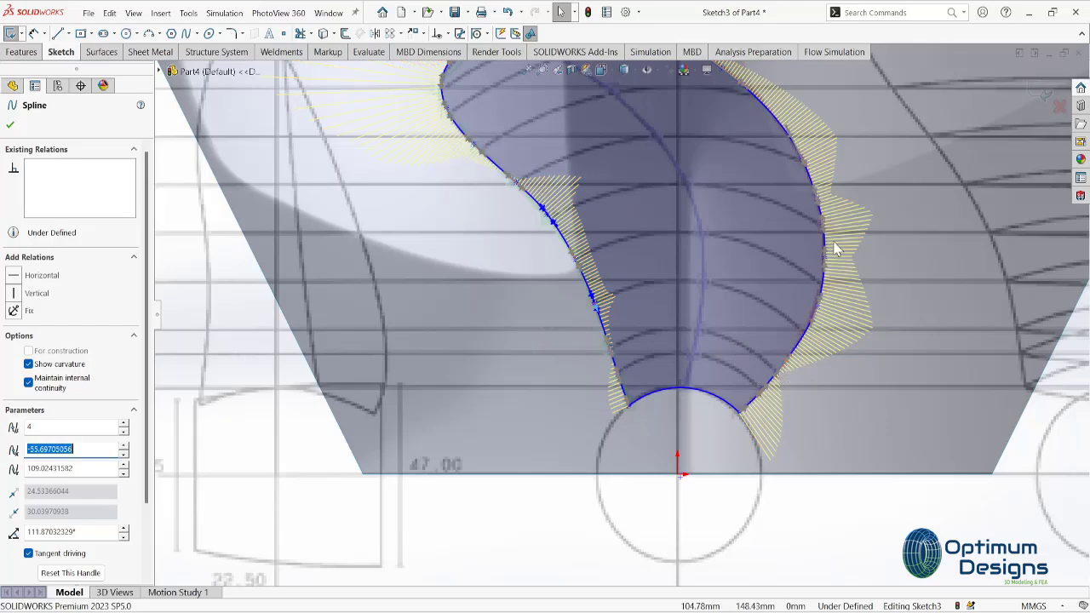
scroll(835, 248, up, 3)
click(742, 404)
drag(742, 404, 755, 400)
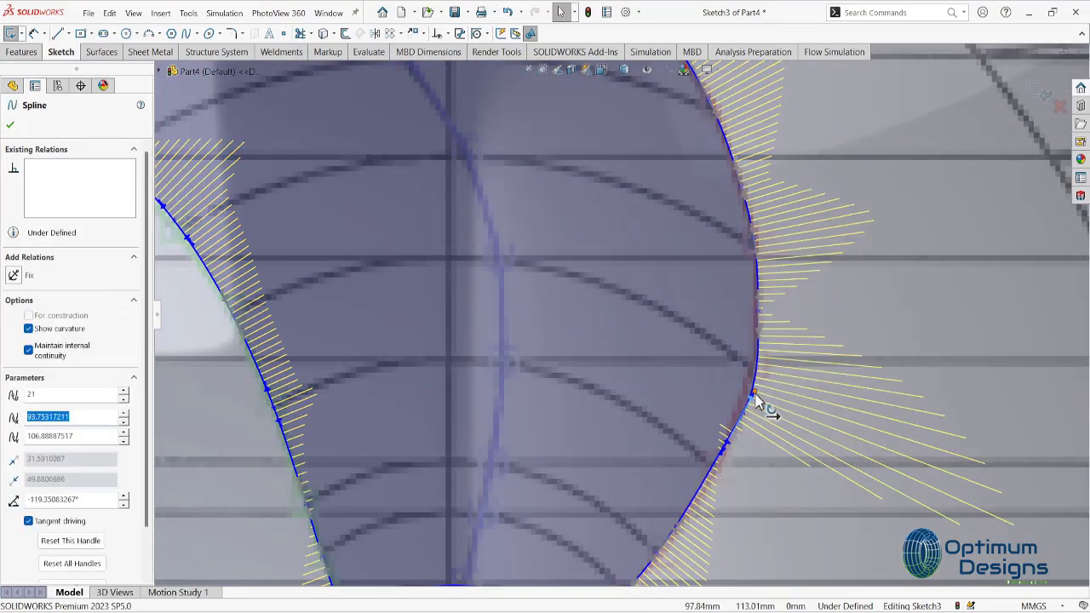
scroll(756, 400, up, 3)
drag(681, 401, 654, 362)
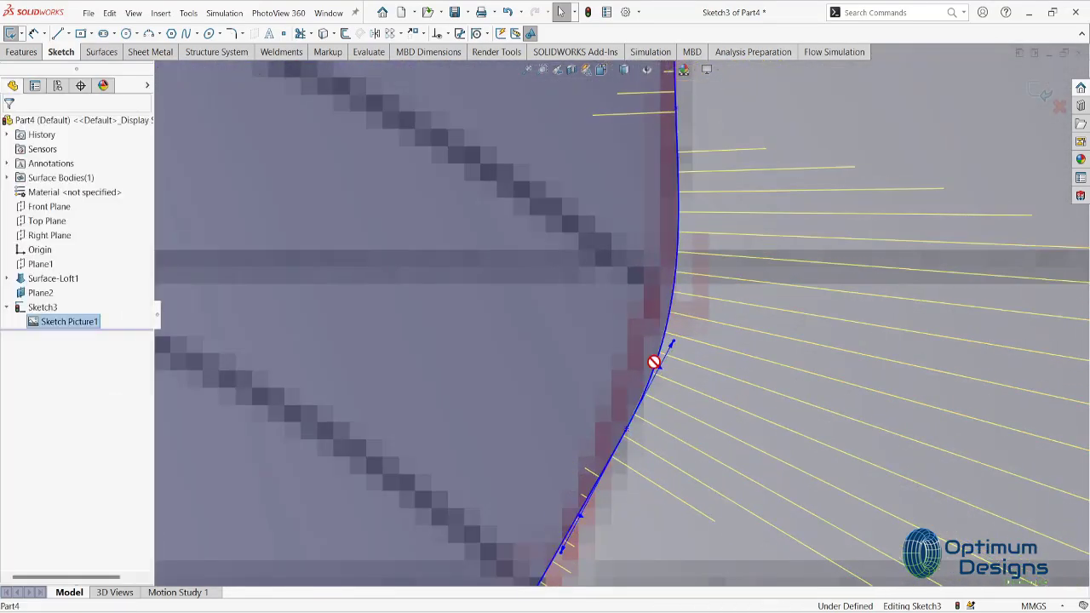
- Reshape the spline along the left edge by selecting its control vertex and tangent handle
click(654, 362)
scroll(672, 364, down, 5)
middle_drag(689, 360, 409, 151)
scroll(444, 240, up, 5)
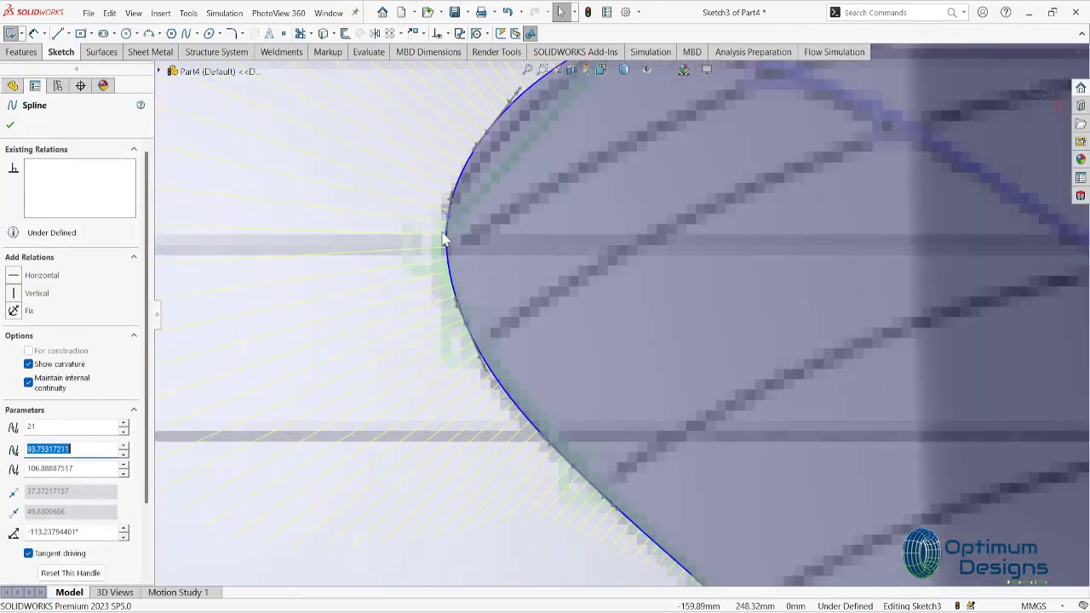
scroll(444, 240, up, 2)
click(471, 282)
click(472, 281)
click(473, 271)
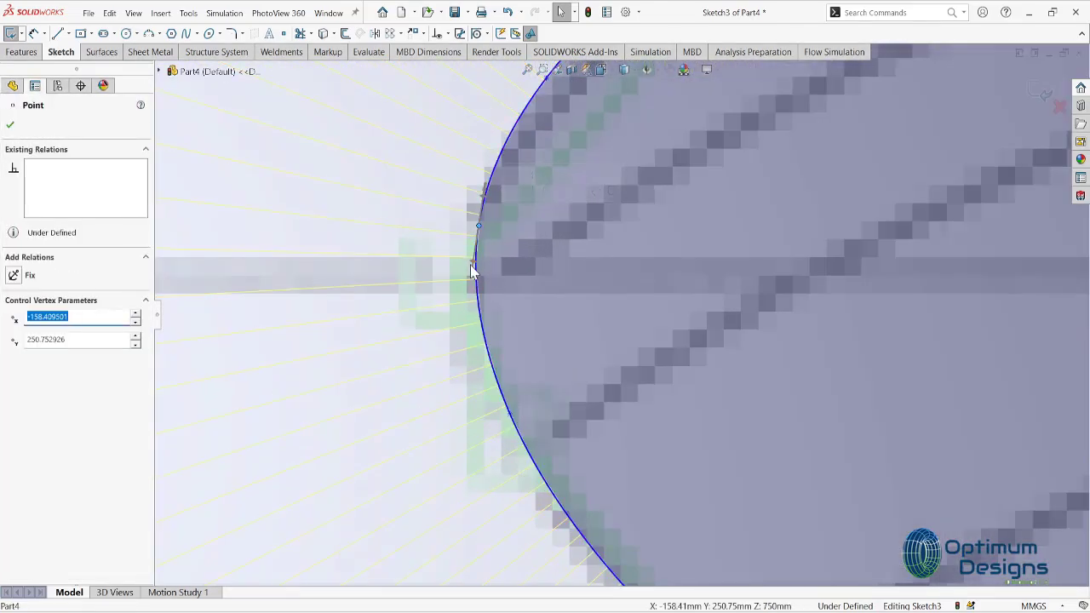
click(475, 281)
click(479, 288)
click(474, 294)
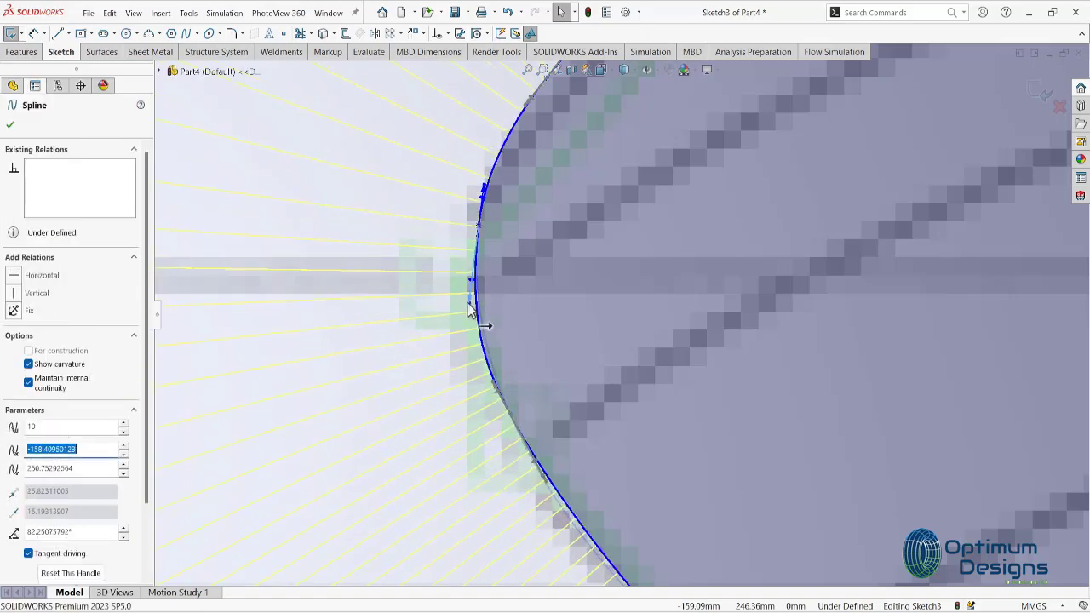
- Fine-tune the left-edge tangent to smooth the comb, then switch Show curvature off
scroll(780, 277, down, 5)
scroll(688, 382, up, 4)
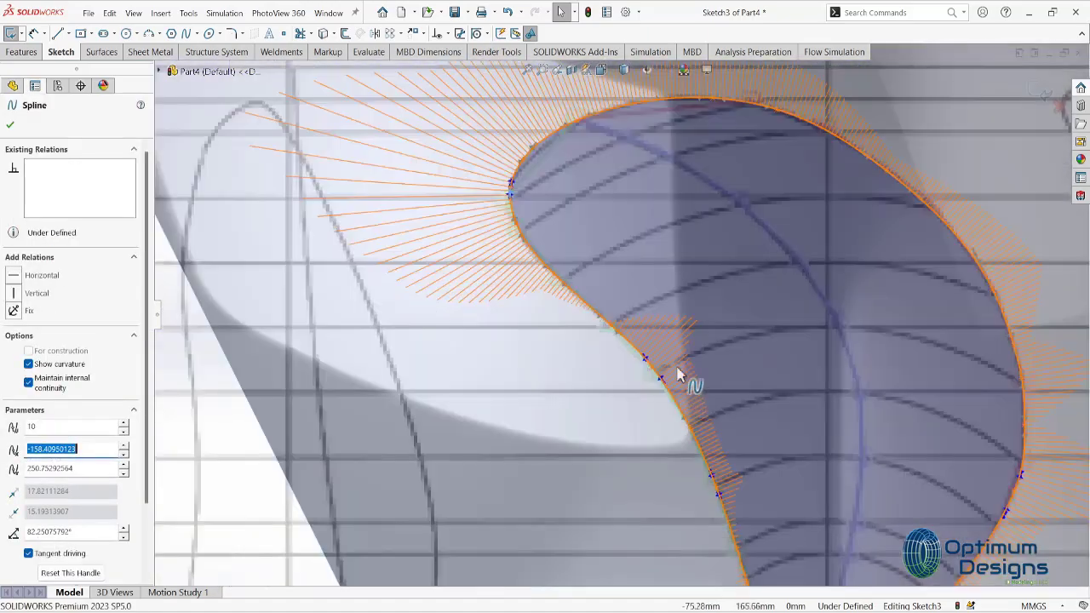
scroll(617, 365, up, 2)
drag(617, 365, 603, 358)
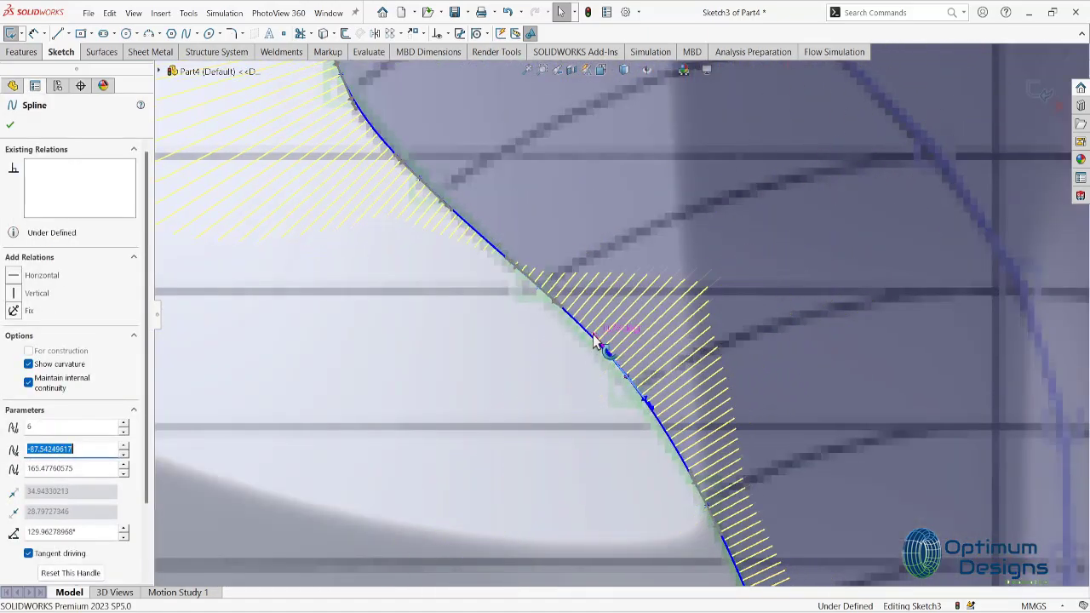
scroll(644, 438, down, 3)
scroll(644, 438, down, 3)
click(61, 366)
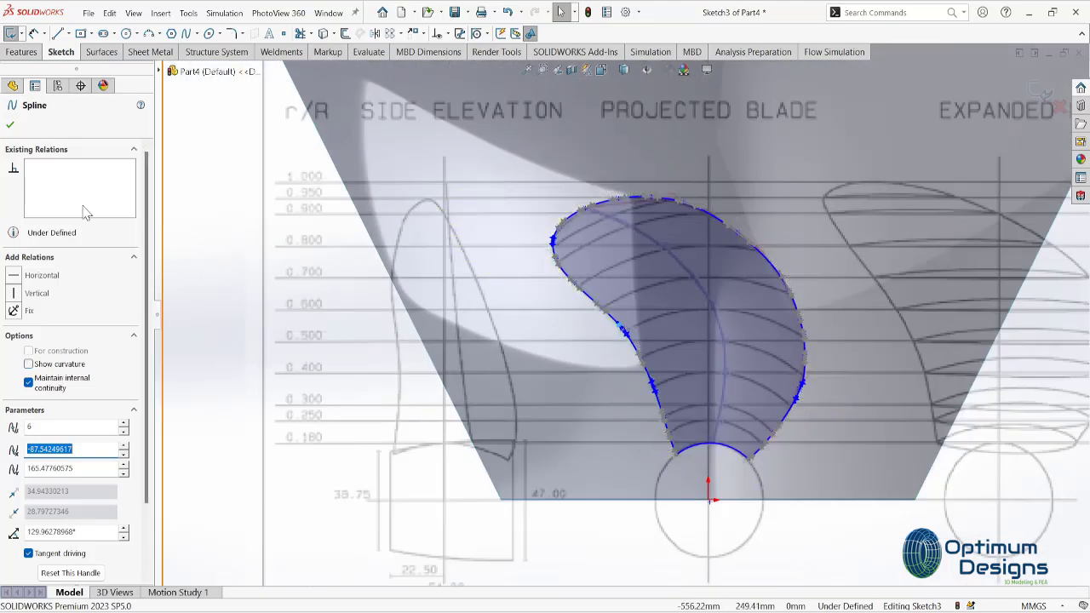
click(10, 124)
- Exit the blade outline sketch and select it in the feature tree
right_click(83, 322)
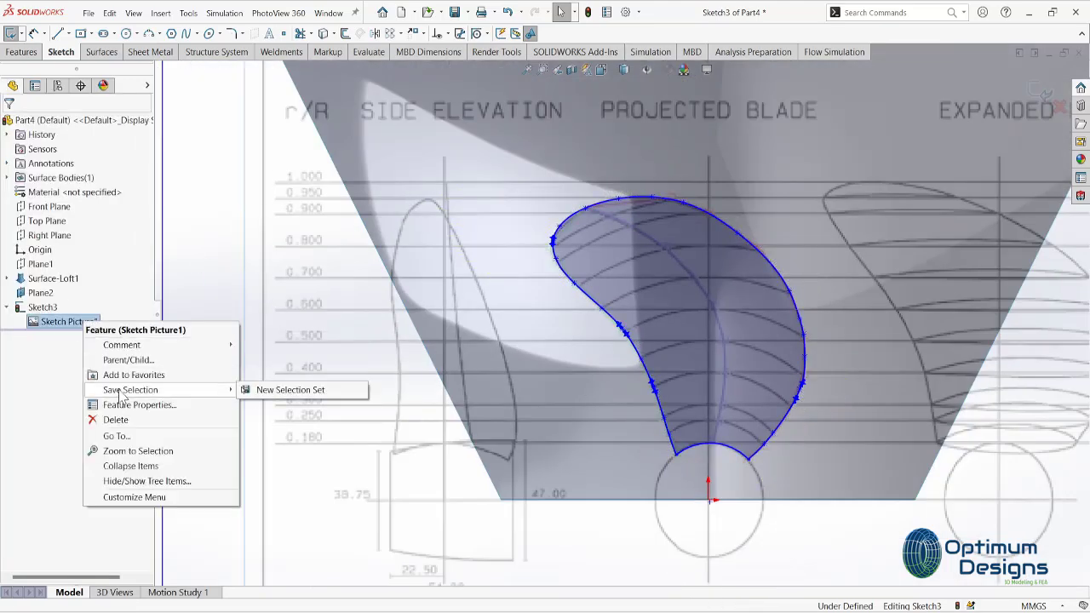
click(72, 462)
click(1060, 106)
middle_drag(857, 174, 773, 243)
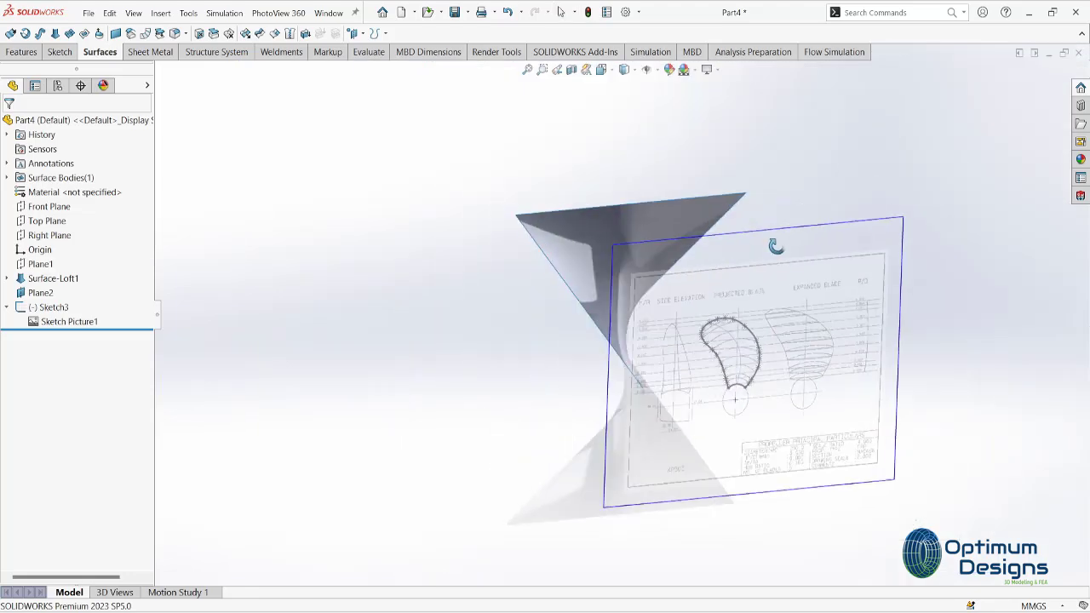
scroll(648, 336, down, 5)
scroll(647, 337, up, 5)
right_click(84, 321)
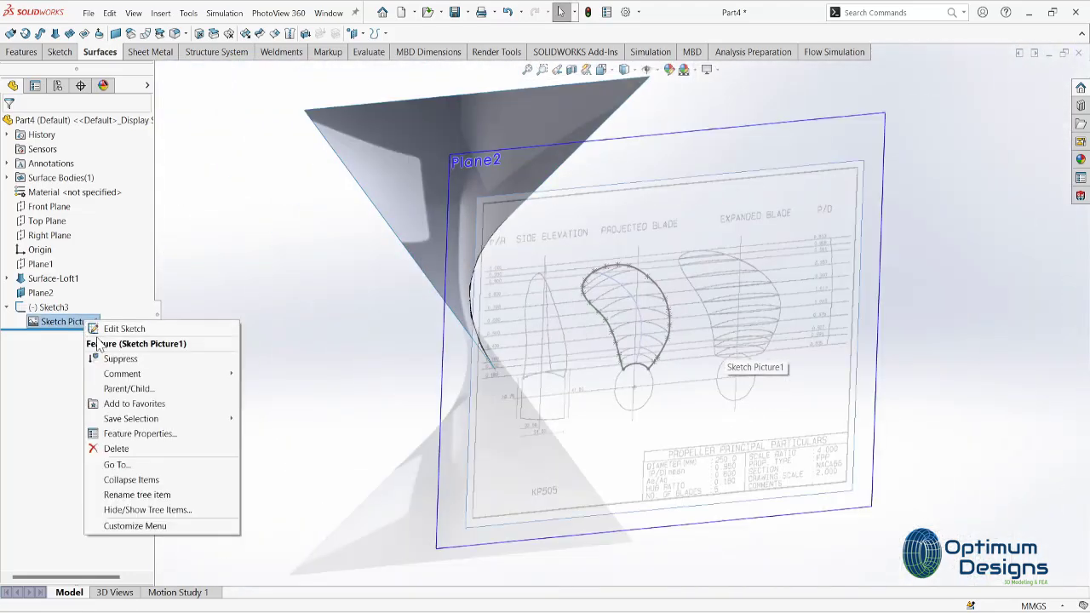
click(119, 329)
- Project the blade outline sketch onto the lofted surface to create Curve1
click(377, 32)
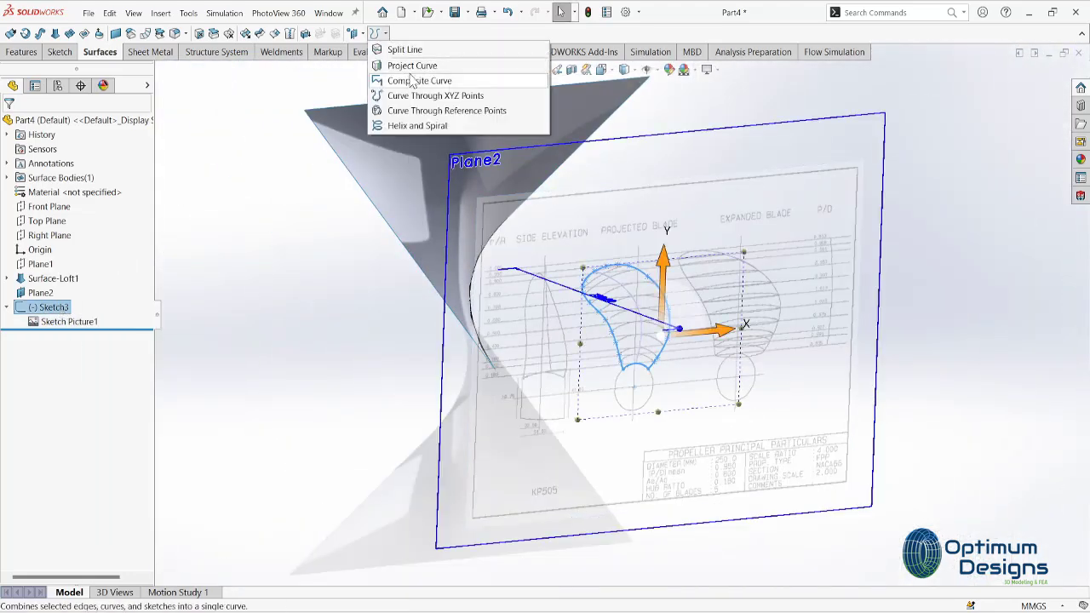
click(407, 66)
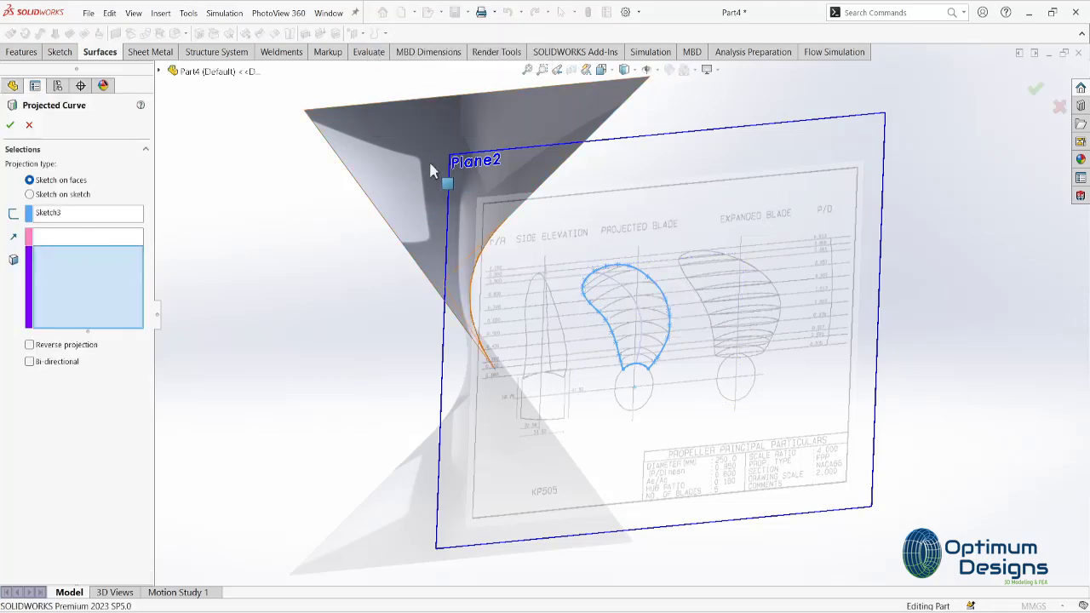
click(434, 170)
key(Return)
key(space)
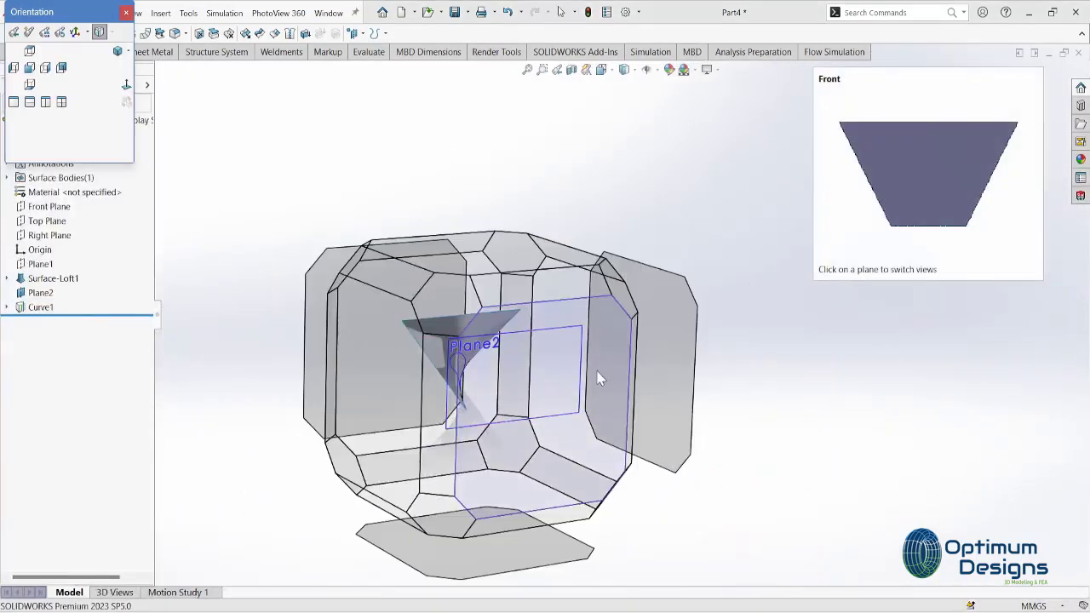
click(593, 385)
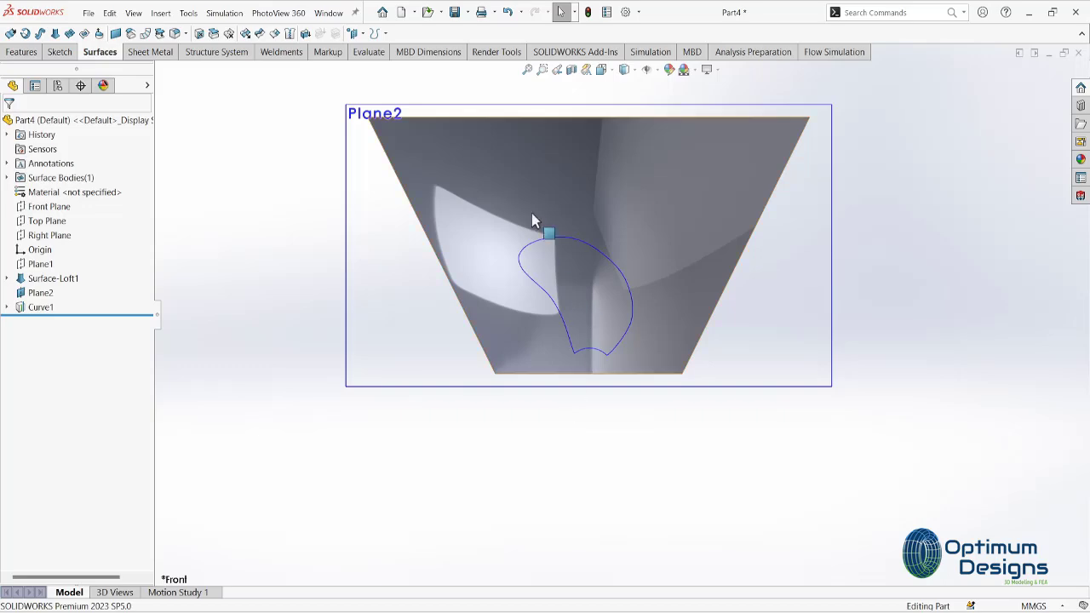
- Trim Surface-Loft1 with Curve1, keeping the blade piece, and view it from the front
click(245, 33)
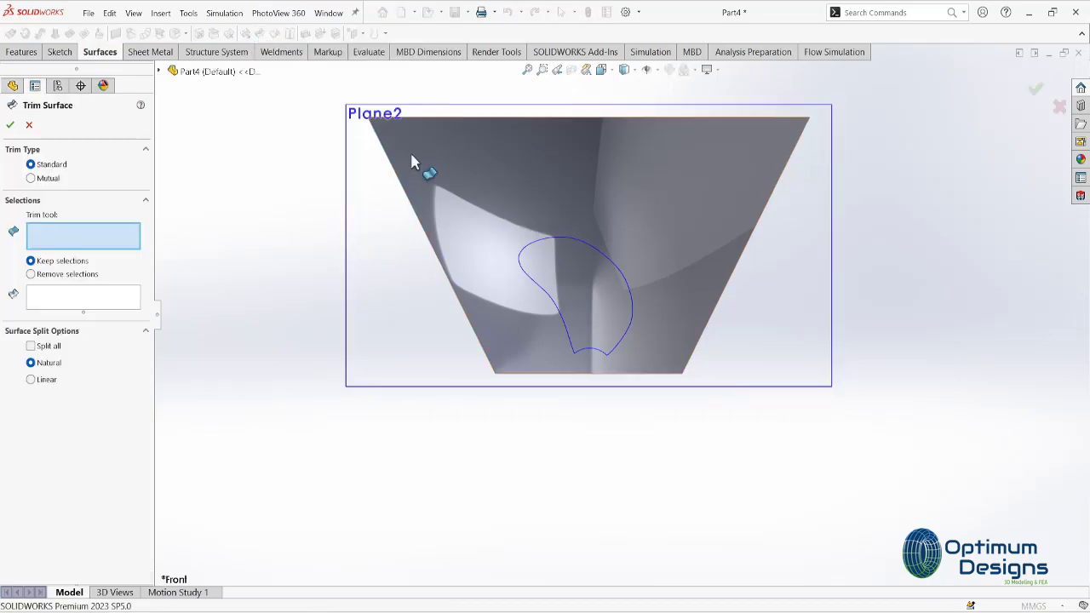
click(560, 245)
click(499, 361)
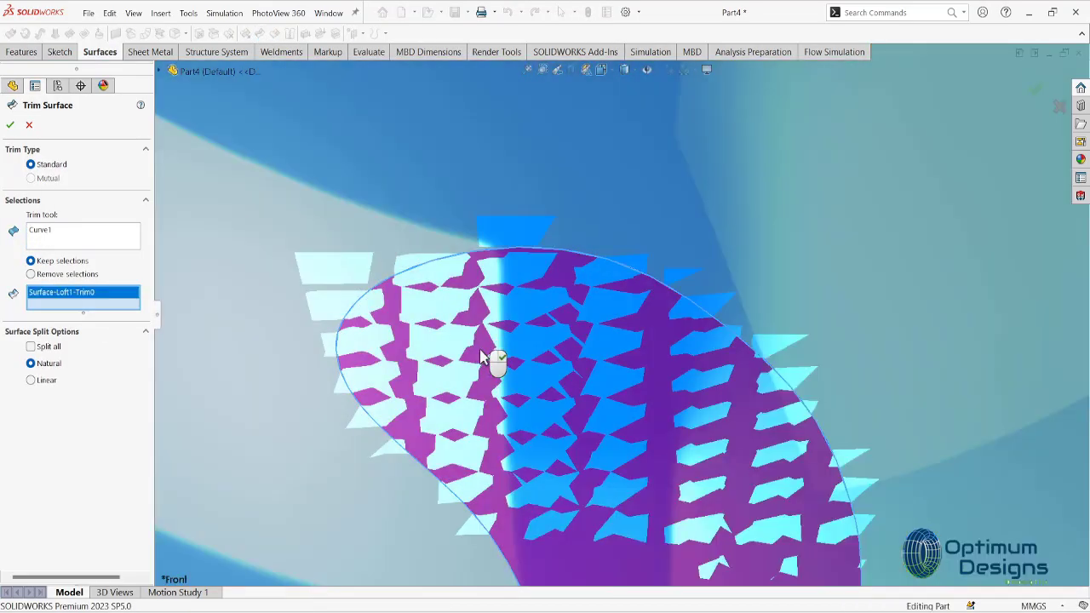
key(Return)
key(space)
key(ctrl+1)
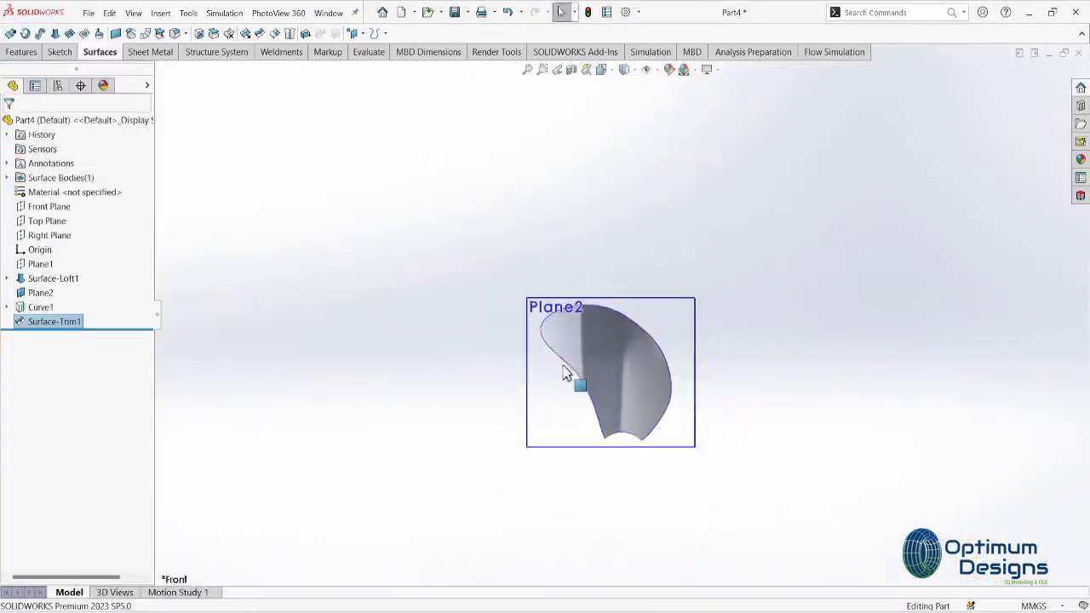
- Hide Plane2 and begin a new sketch on the Front Plane
right_click(41, 293)
click(68, 259)
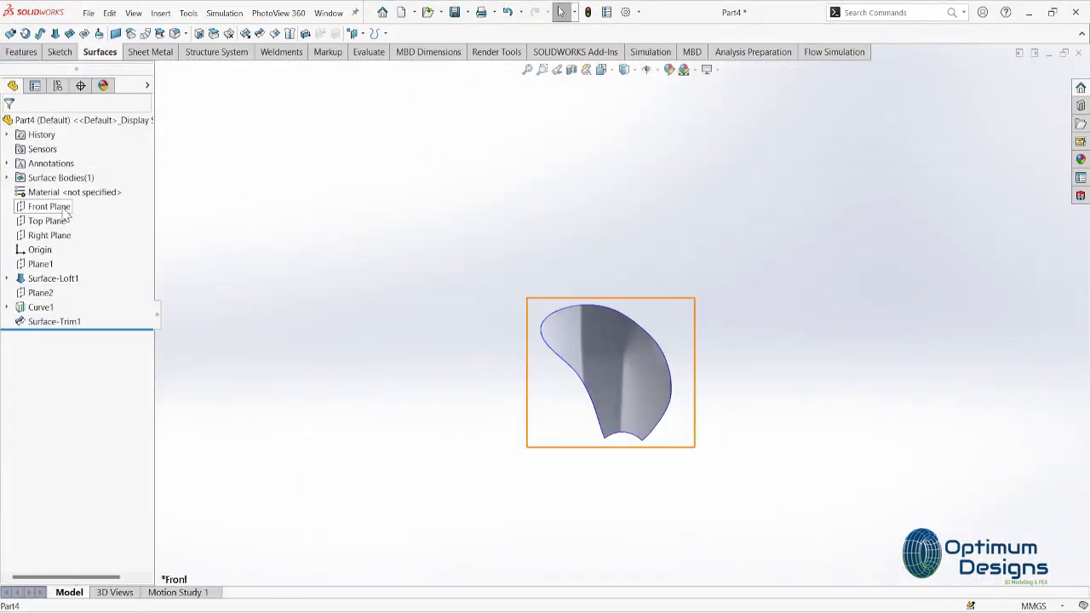
click(65, 211)
- Start a sketch on the Front Plane, viewed head-on, and select the blade's bottom arc edge
key(l)
click(69, 33)
click(94, 63)
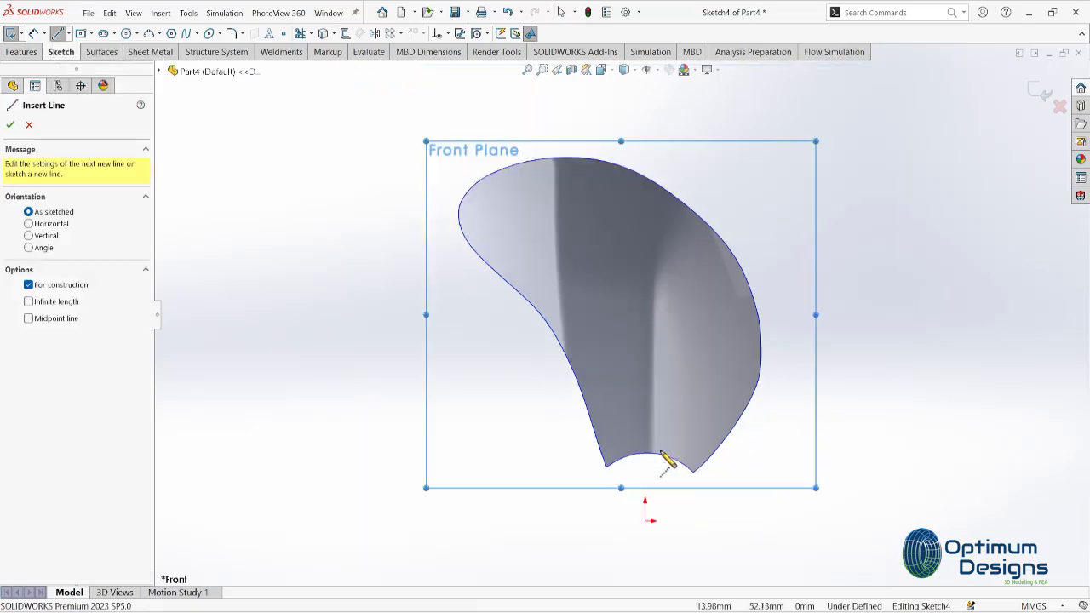
click(127, 34)
key(Escape)
right_click(672, 467)
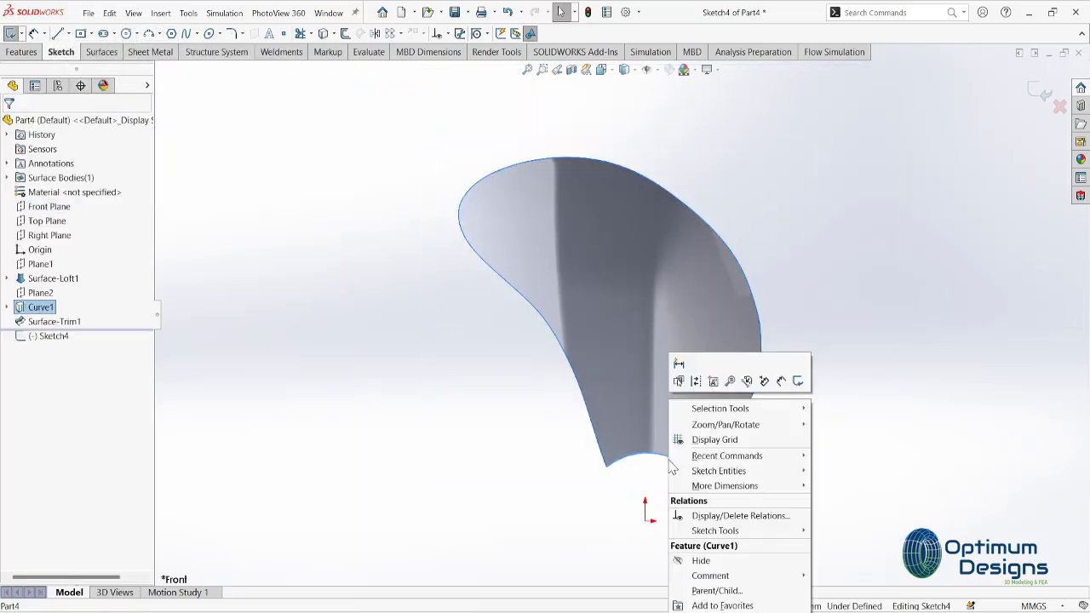
click(652, 465)
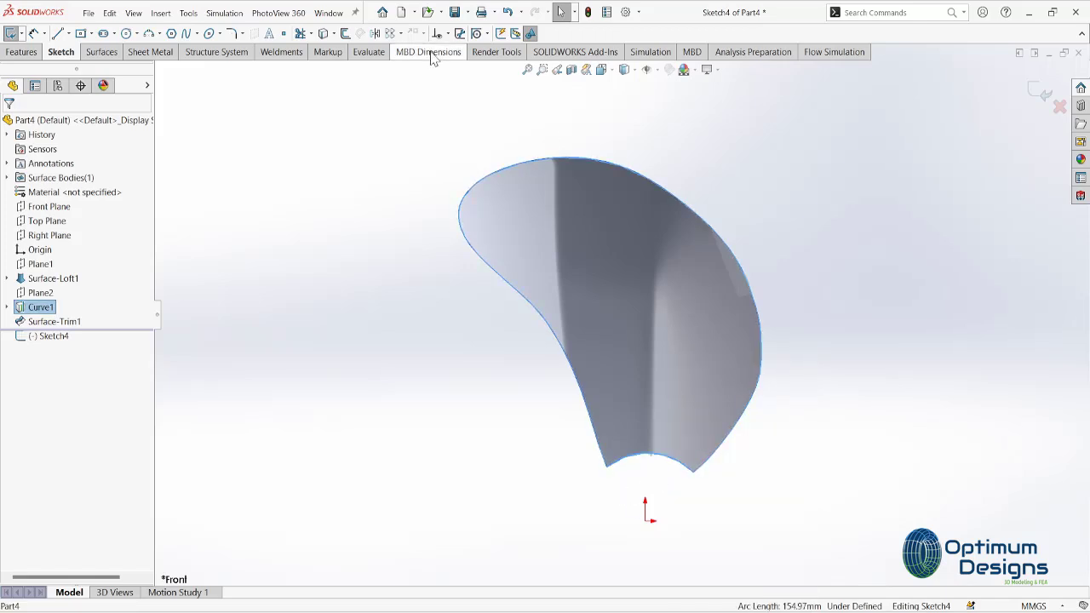
drag(747, 170, 598, 246)
key(Escape)
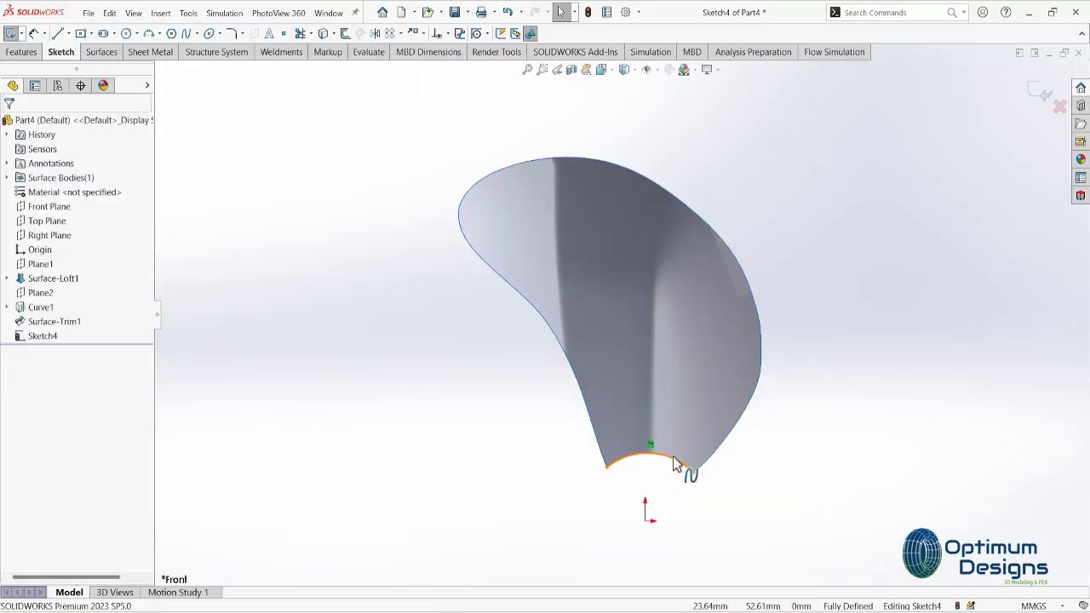
right_click(674, 464)
scroll(690, 549, down, 4)
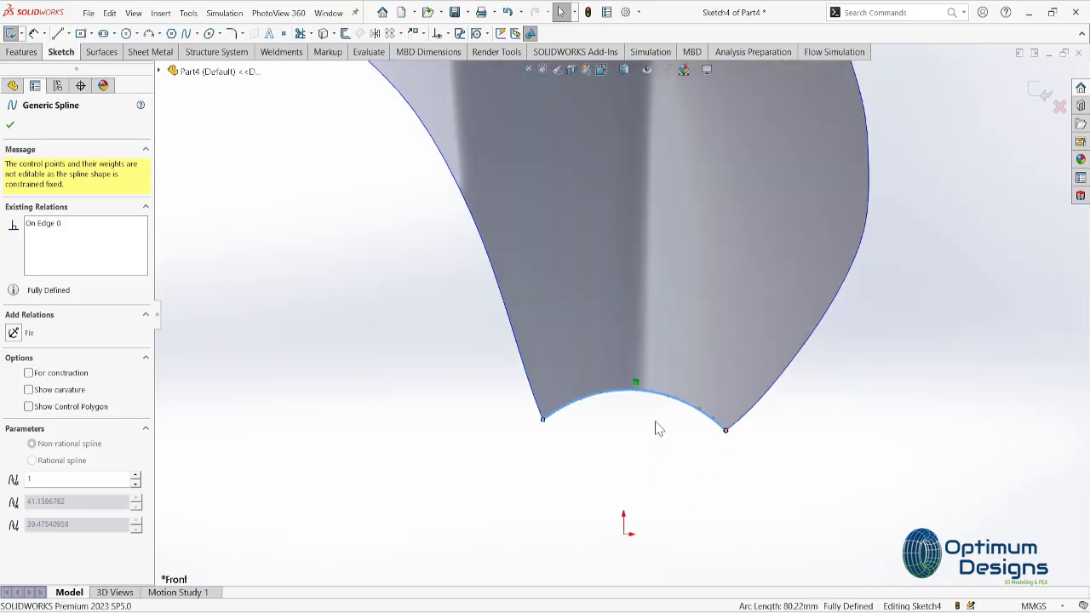
- Draw a centerline from the bottom arc's end to the origin and a 57.03 mm radius circle there
click(58, 33)
click(524, 364)
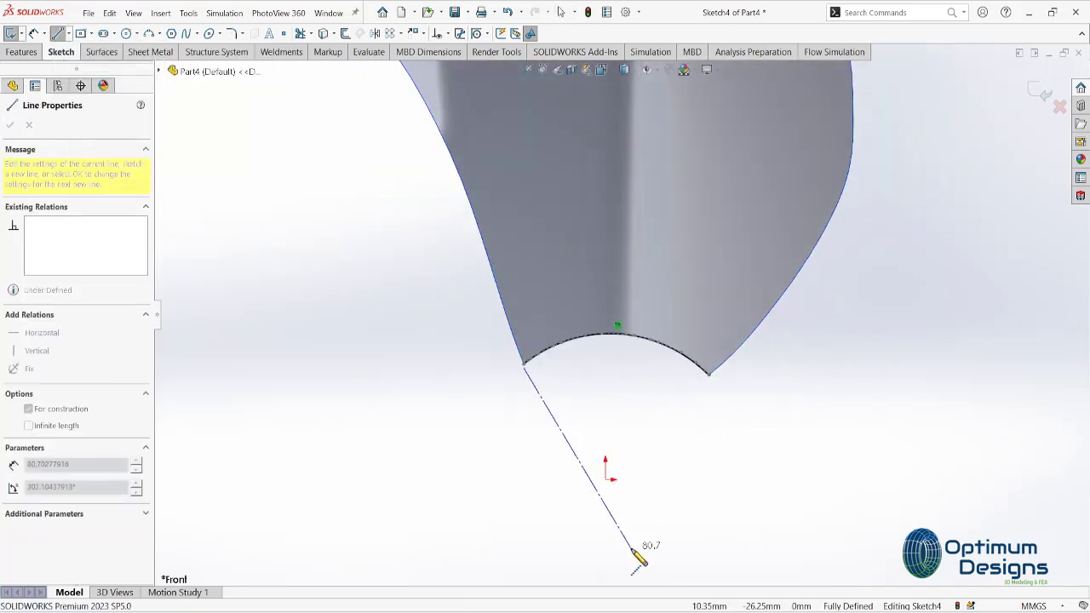
click(710, 376)
key(Escape)
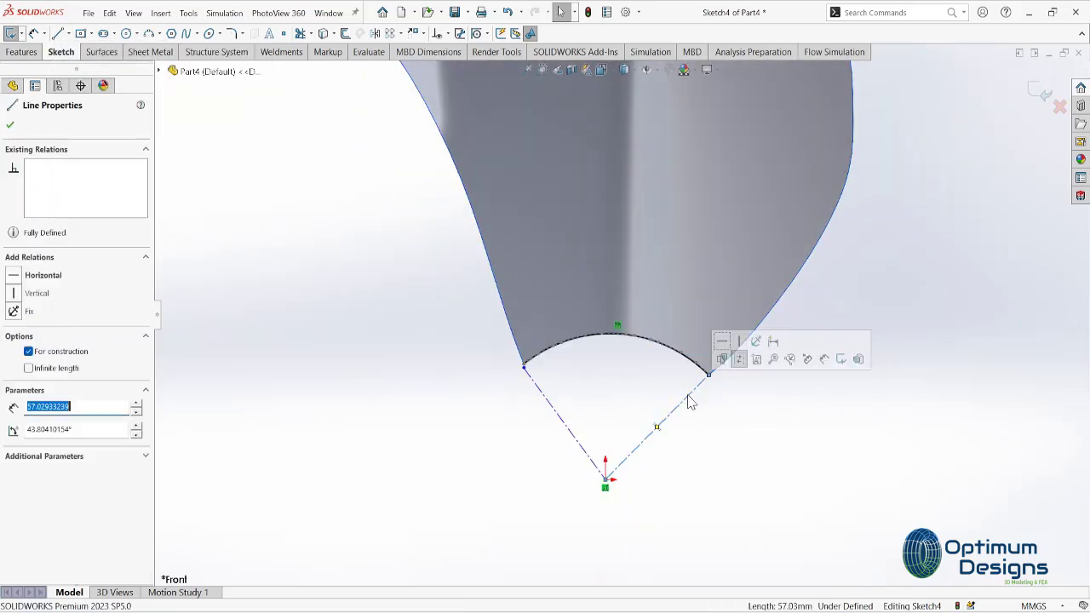
right_drag(576, 442, 485, 455)
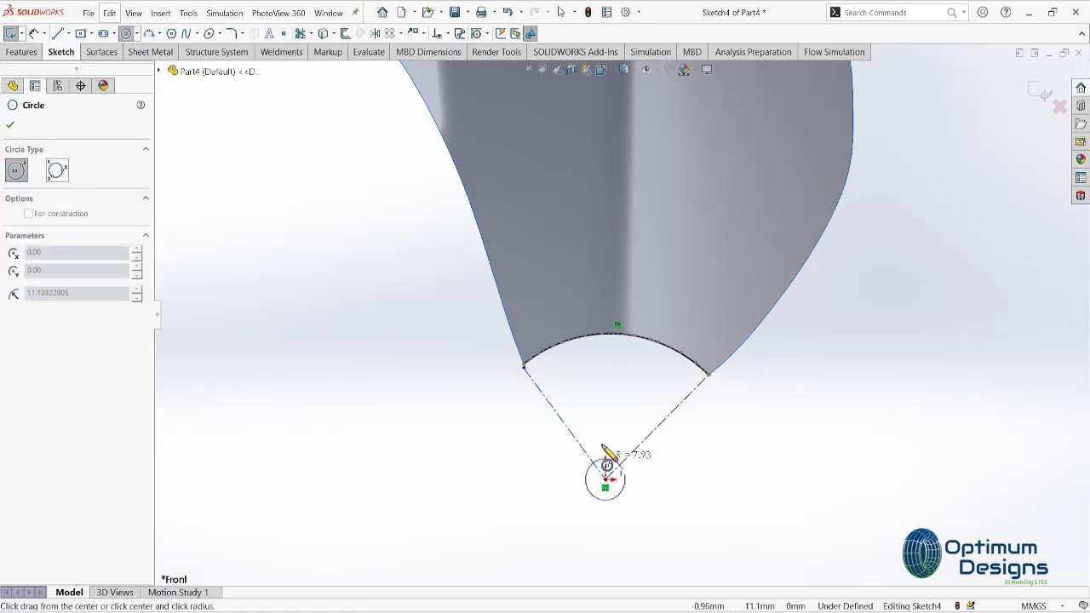
click(709, 376)
key(Escape)
right_drag(401, 310, 519, 389)
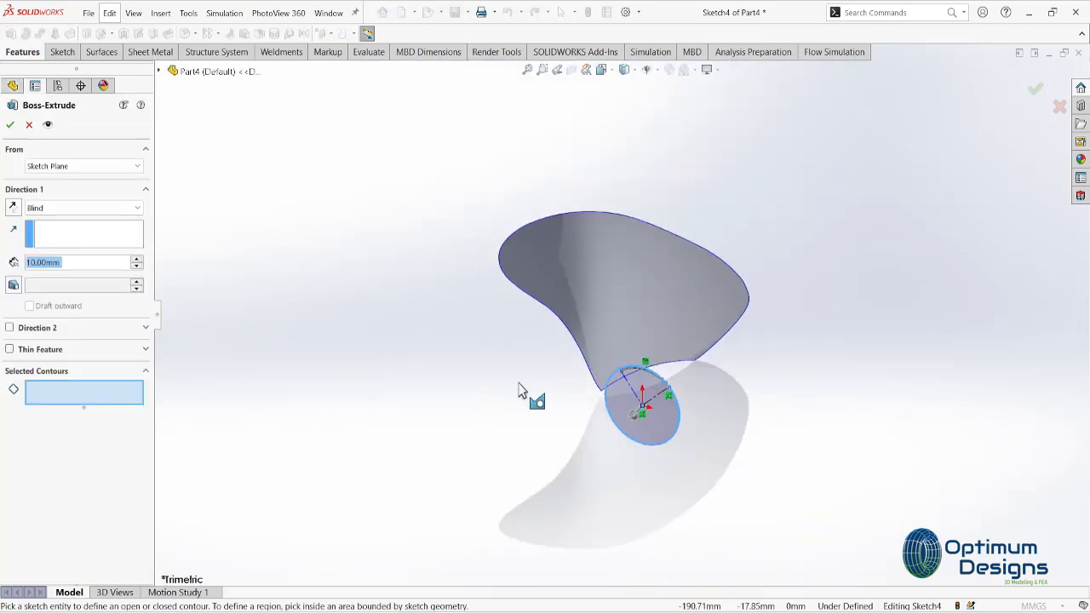
- Try a two-direction extrude setup for the hub circle, then cancel it
click(30, 326)
key(BackSpace)
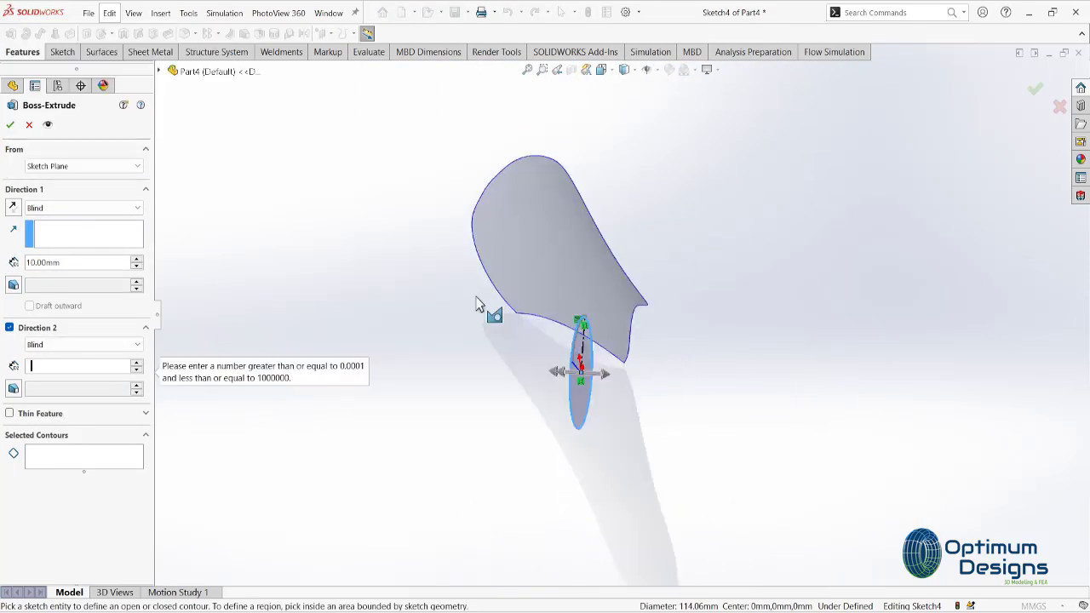
middle_drag(476, 305, 3, 264)
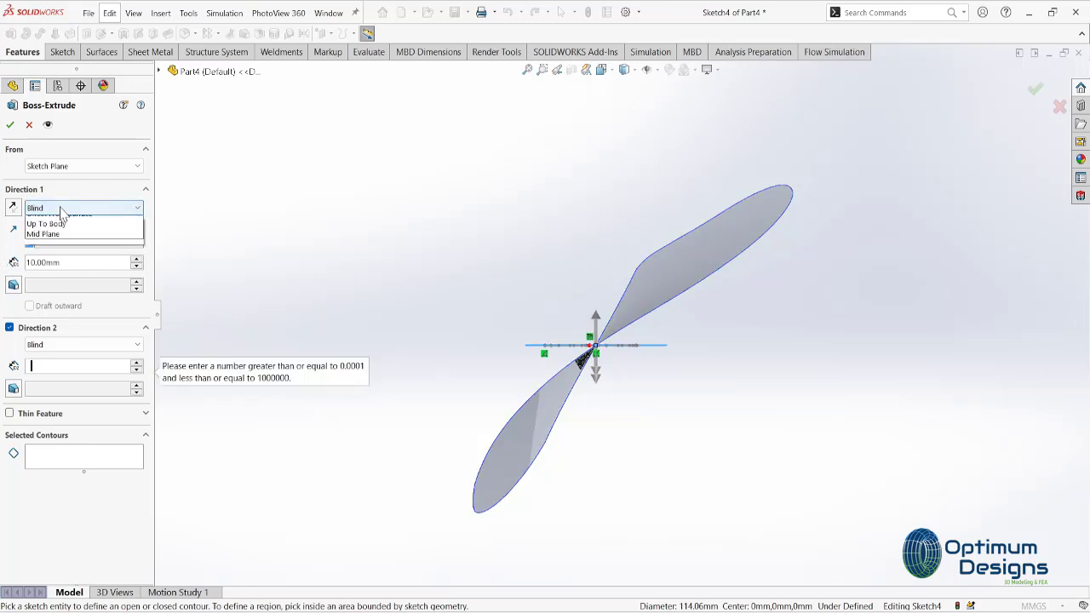
right_click(53, 366)
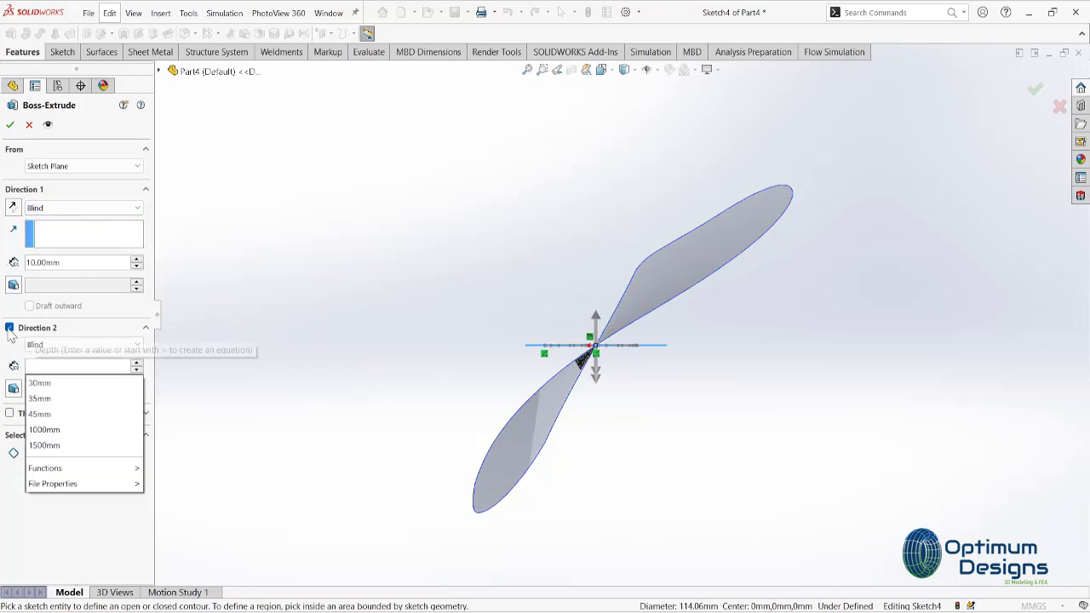
click(108, 209)
click(34, 218)
right_click(53, 366)
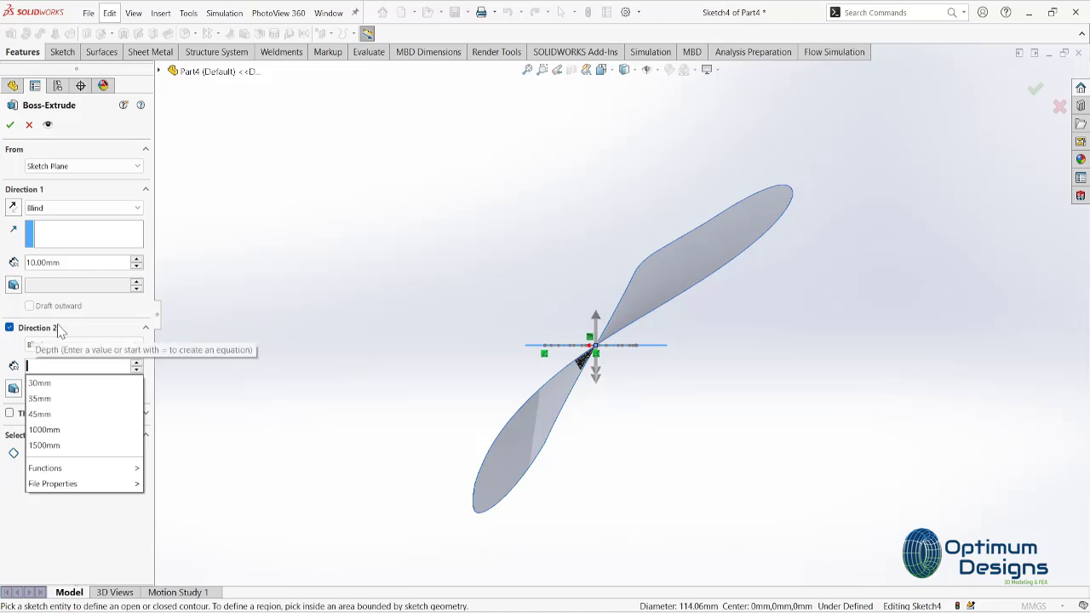
key(Escape)
click(28, 124)
- Extrude the circle region Mid Plane into a 550 mm cylinder through the blade
key(Return)
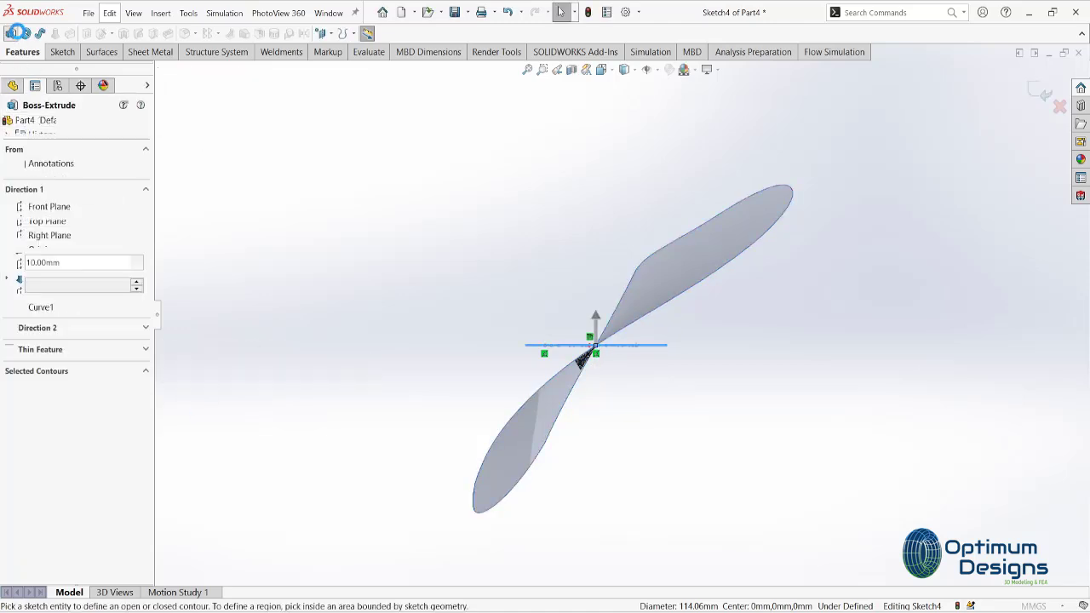
click(83, 208)
click(75, 270)
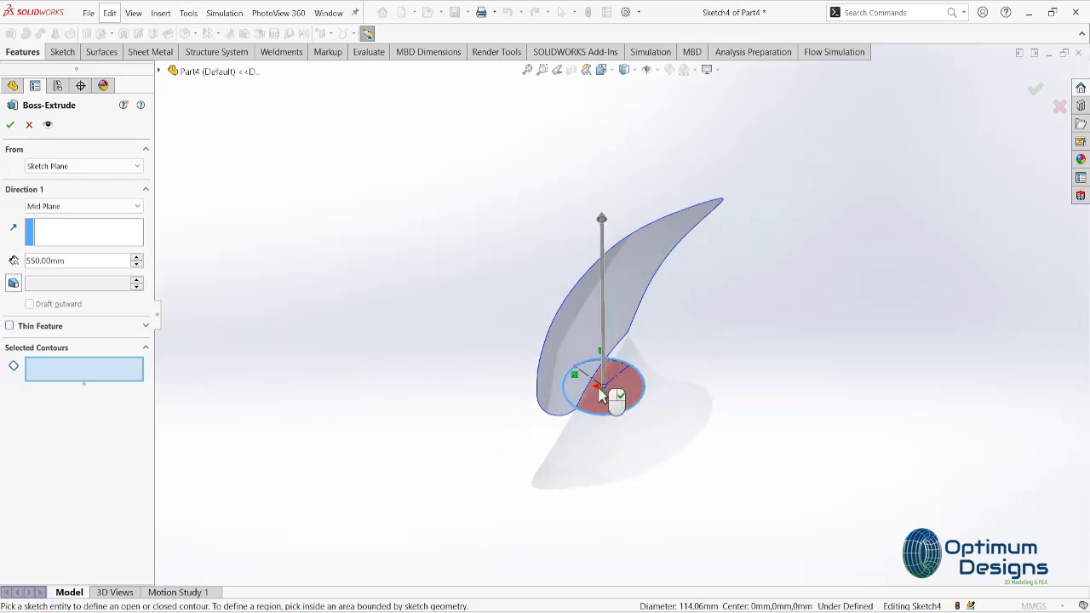
click(629, 390)
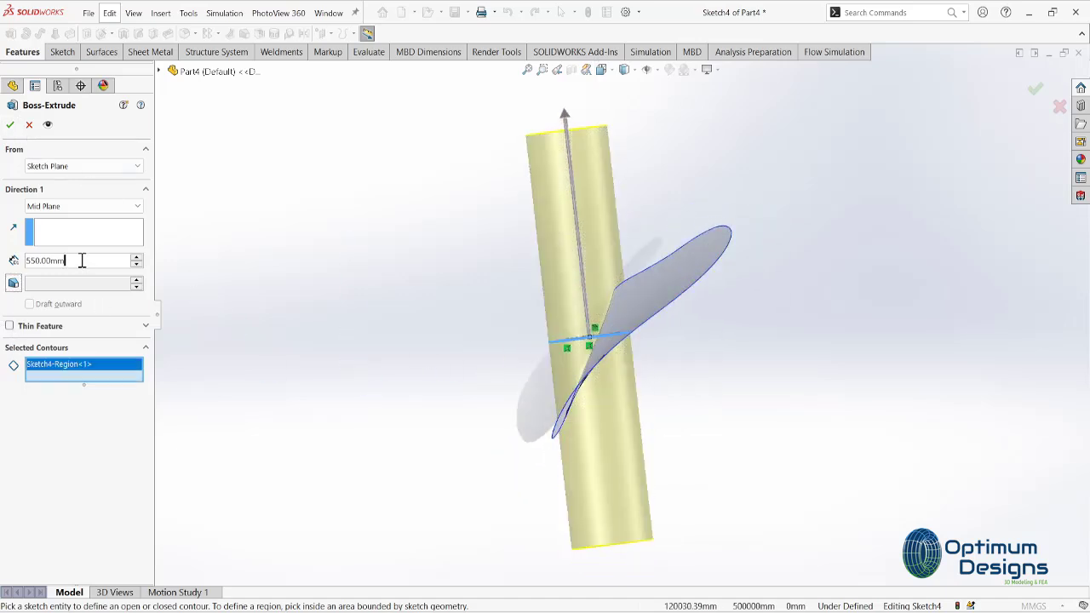
click(77, 260)
text(750)
key(Return)
mouse_move(516, 314)
middle_down()
mouse_move(526, 189)
mouse_move(361, 405)
middle_up()
scroll(564, 334, down, 5)
- Thicken the trimmed blade surface into a solid
click(100, 53)
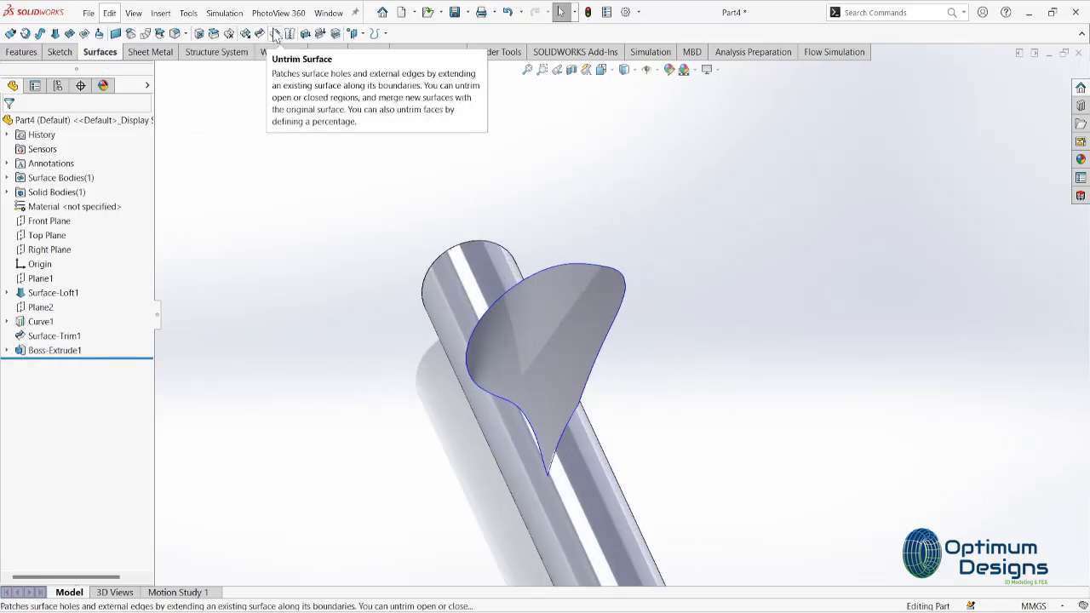
click(361, 34)
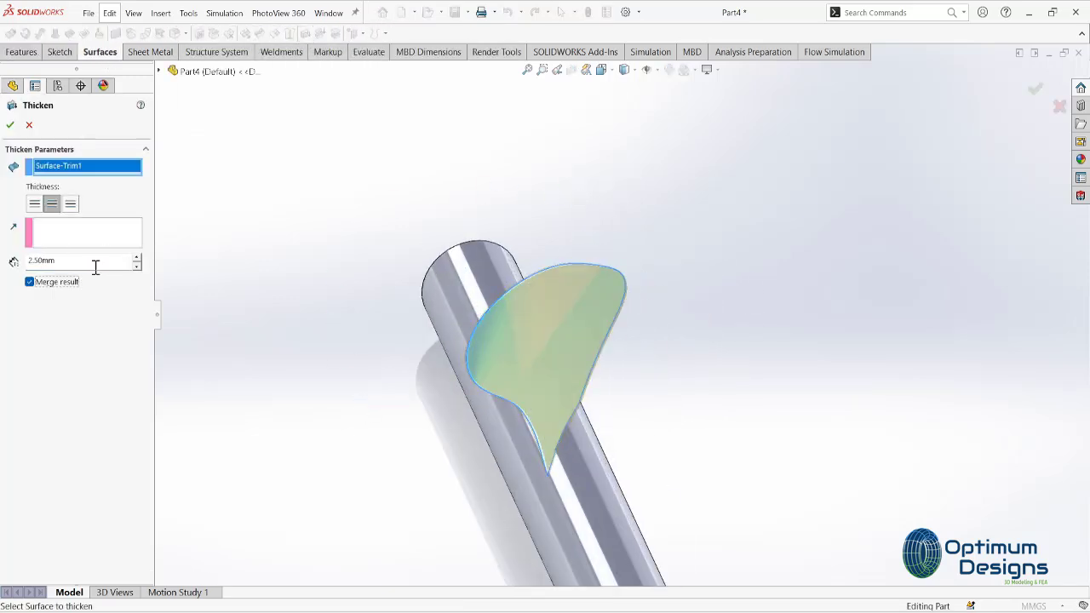
click(10, 125)
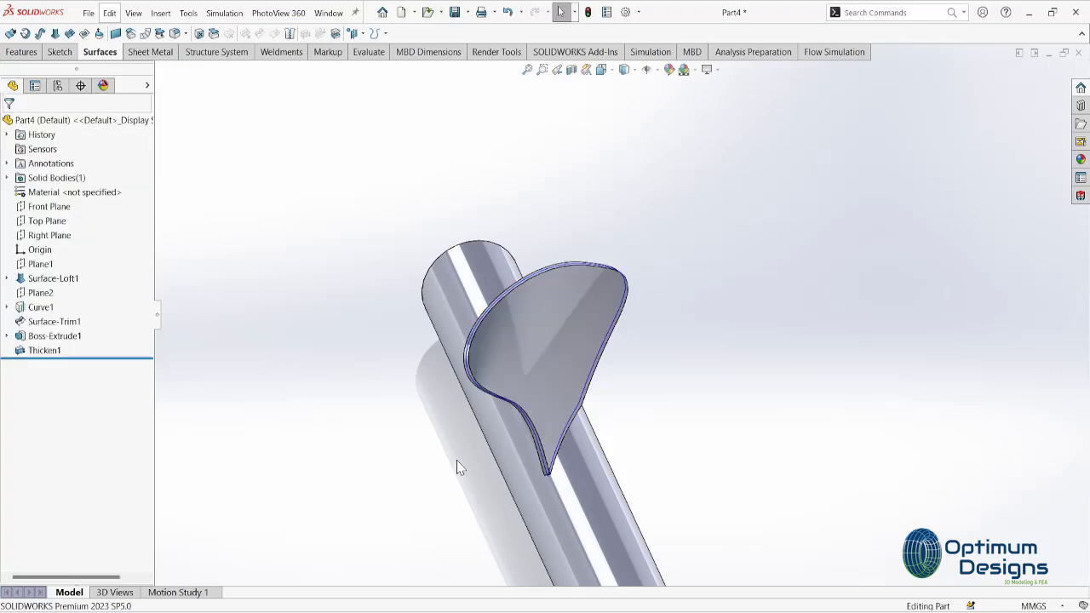
mouse_move(454, 462)
middle_down()
mouse_move(477, 426)
mouse_move(443, 357)
middle_up()
- Pick several blade edges for a fillet, then cancel it without applying
click(175, 34)
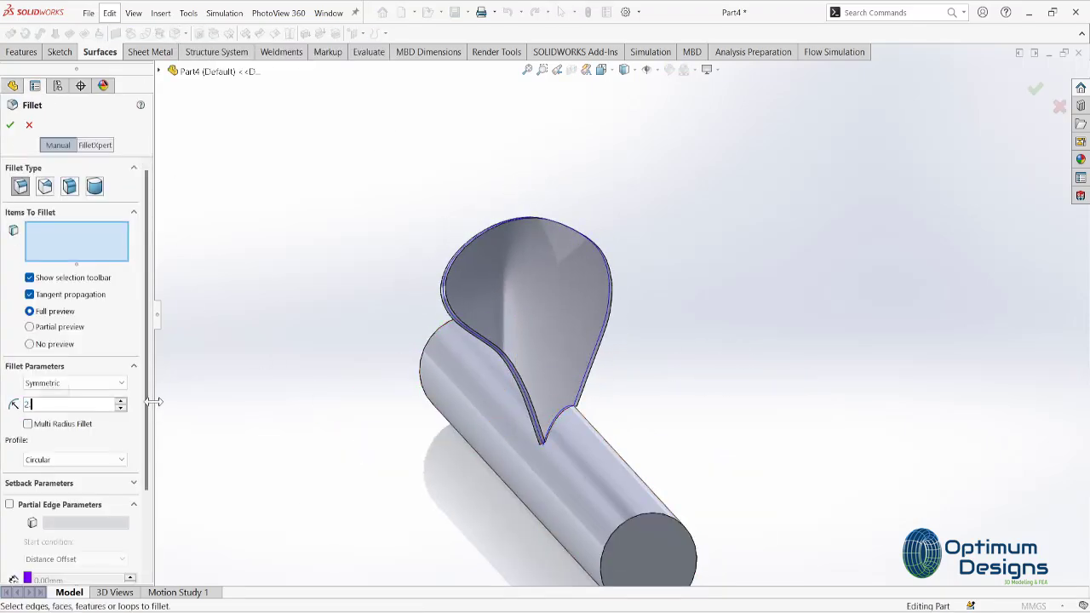
click(562, 436)
scroll(555, 418, down, 2)
scroll(558, 404, down, 2)
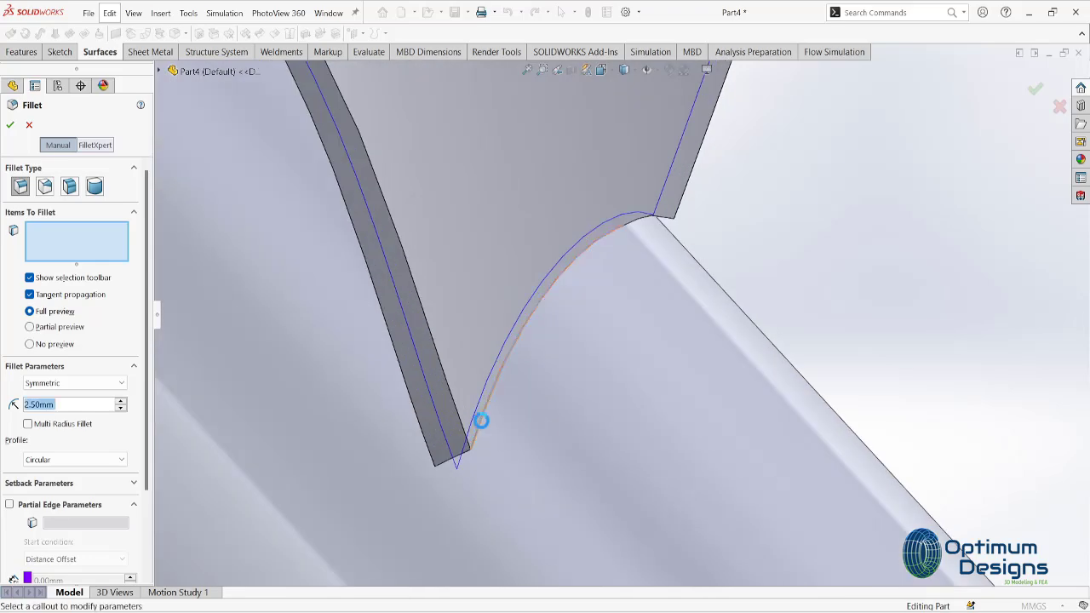
scroll(561, 394, down, 2)
click(570, 373)
scroll(596, 383, up, 2)
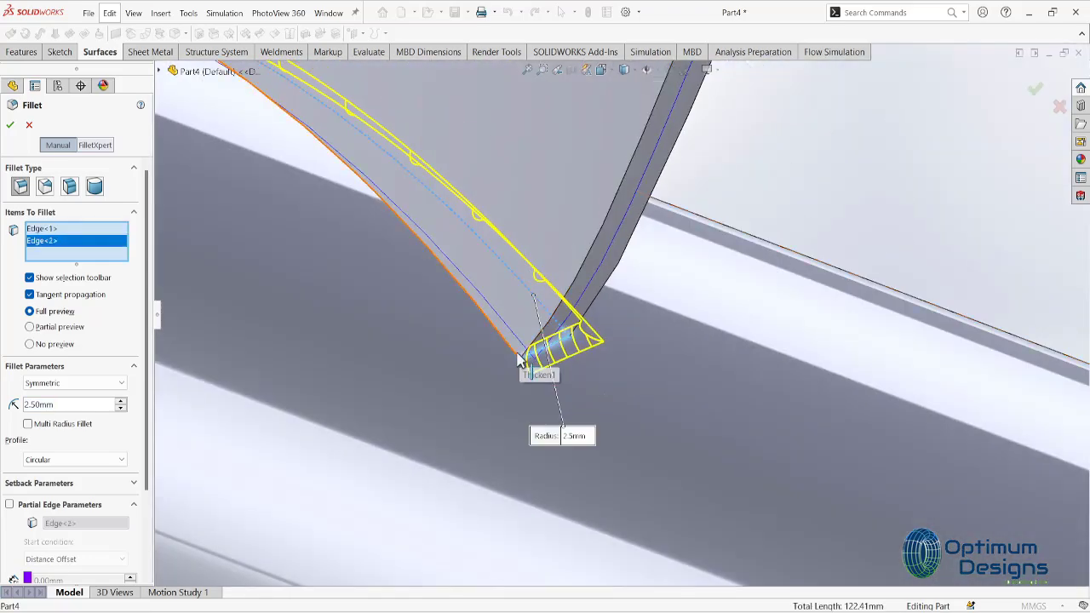
click(528, 365)
scroll(545, 349, down, 3)
scroll(555, 327, up, 2)
scroll(621, 353, up, 2)
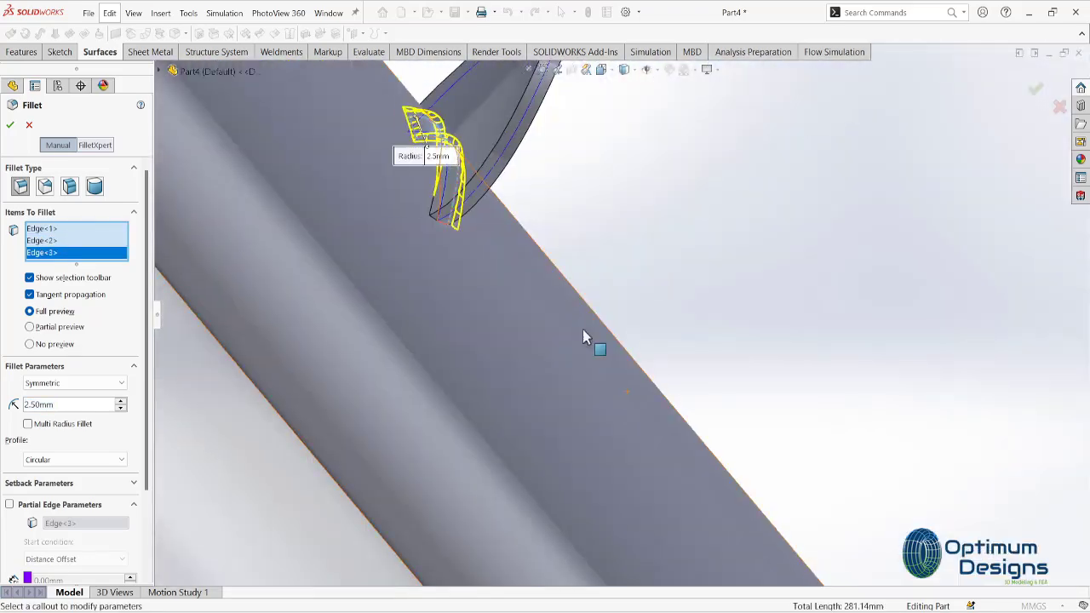
scroll(582, 329, up, 2)
click(548, 424)
click(548, 423)
scroll(554, 373, down, 3)
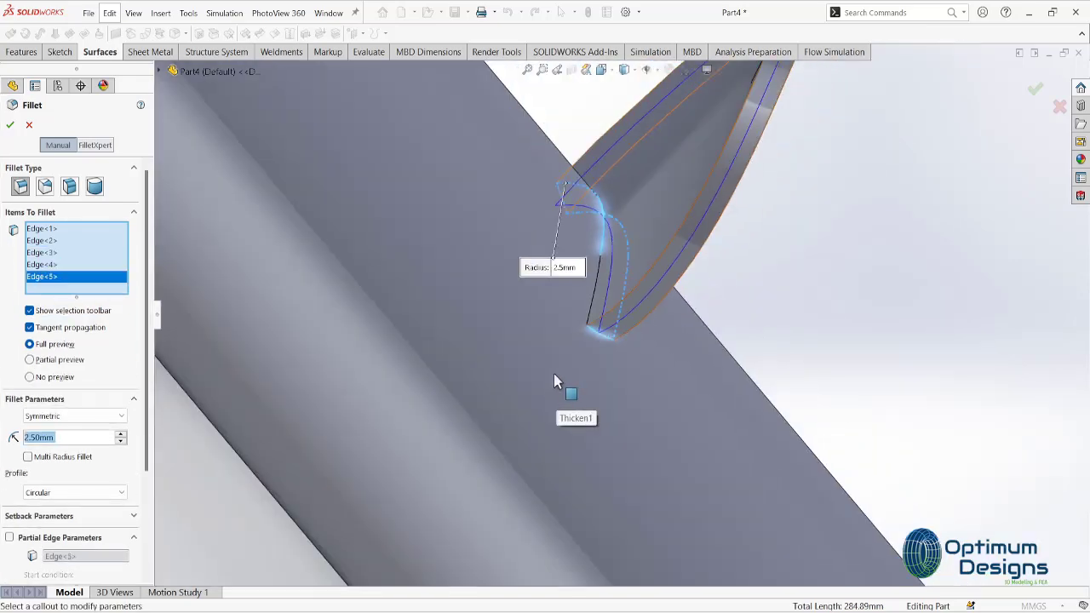
scroll(588, 301, up, 2)
scroll(593, 295, down, 3)
scroll(593, 296, up, 2)
click(29, 124)
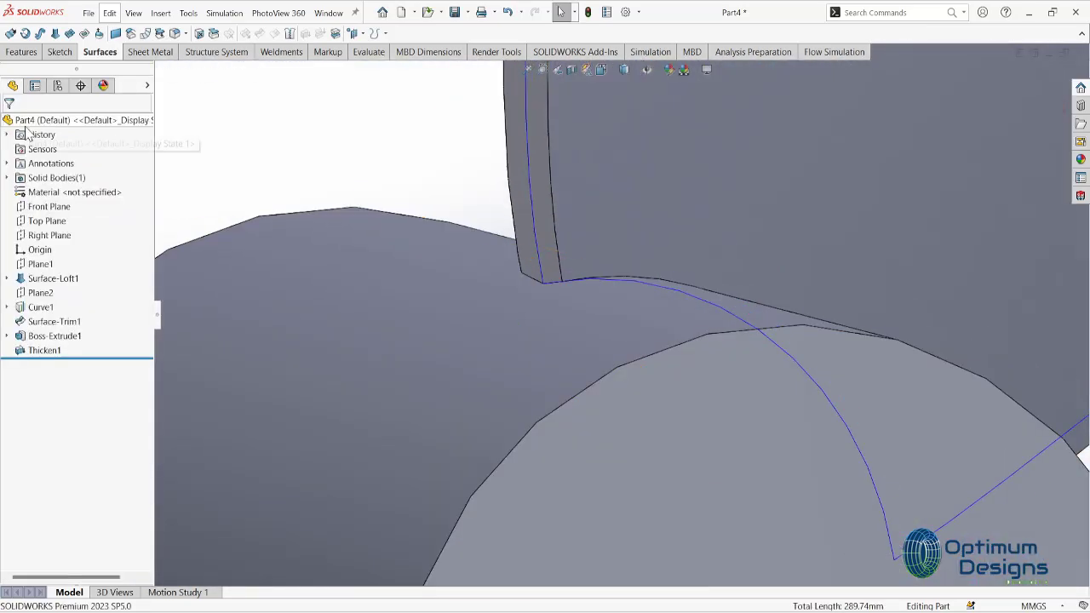
- Edit Sketch4 under Boss-Extrude1 to give the hub circle a 60 mm radius, then rebuild
click(9, 336)
click(51, 350)
click(112, 318)
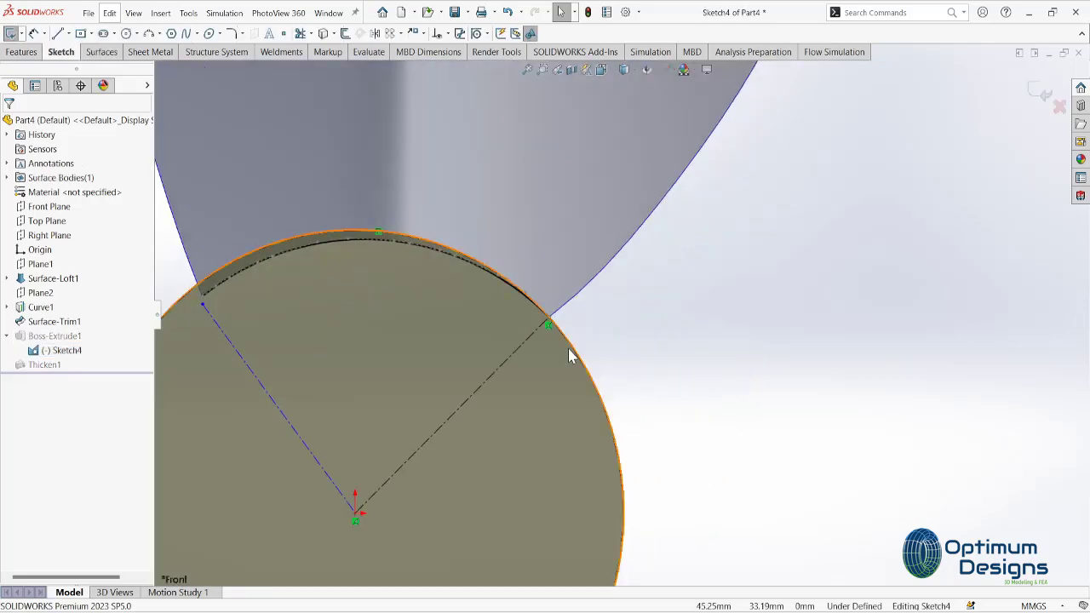
click(569, 354)
scroll(588, 340, up, 3)
key(Escape)
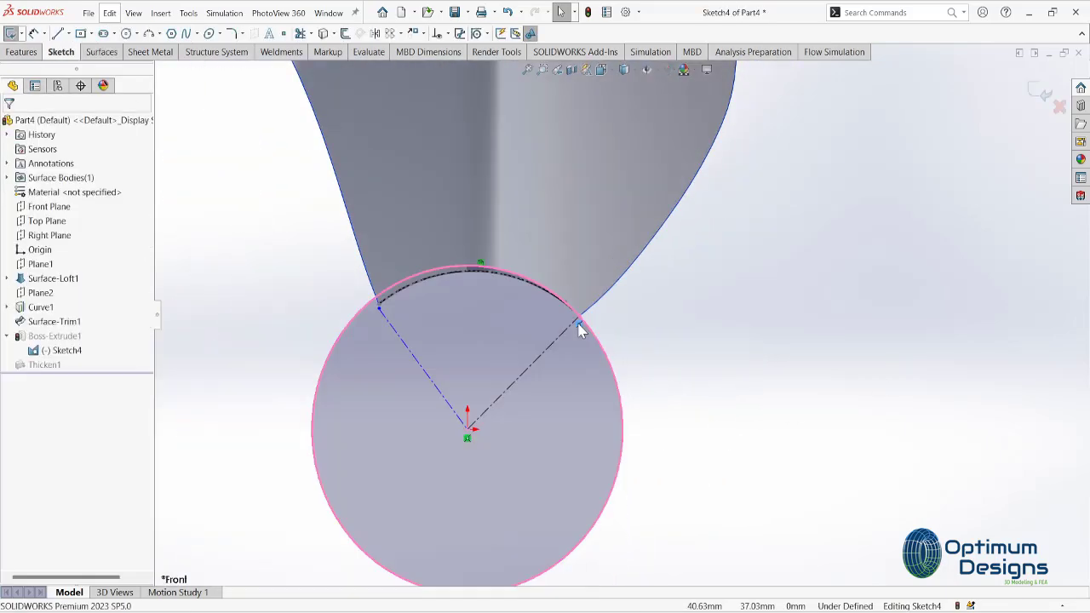
click(588, 330)
key(Return)
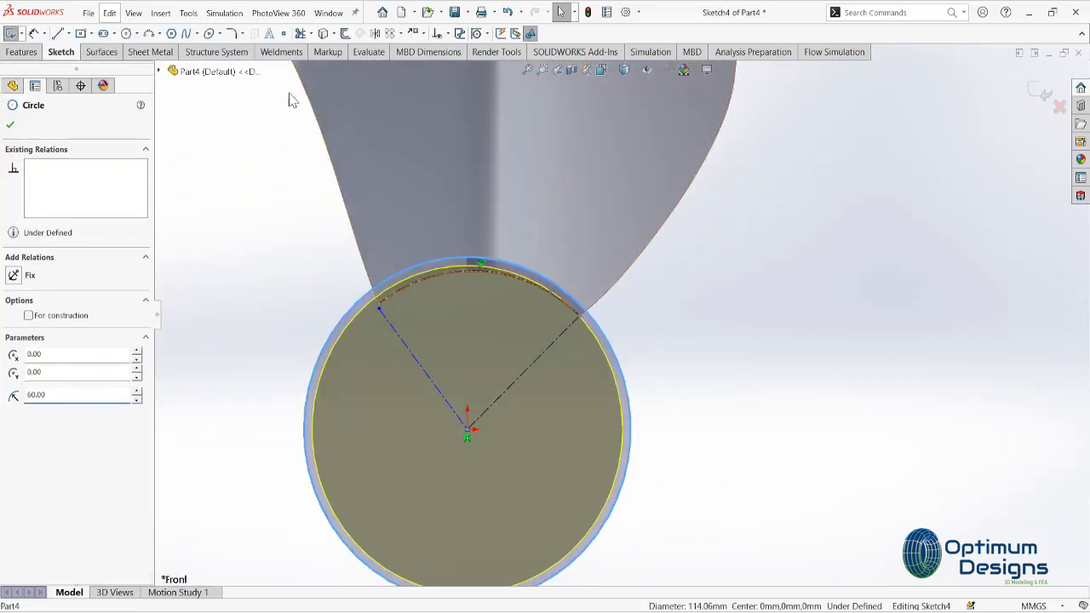
click(1041, 93)
middle_drag(851, 170, 618, 361)
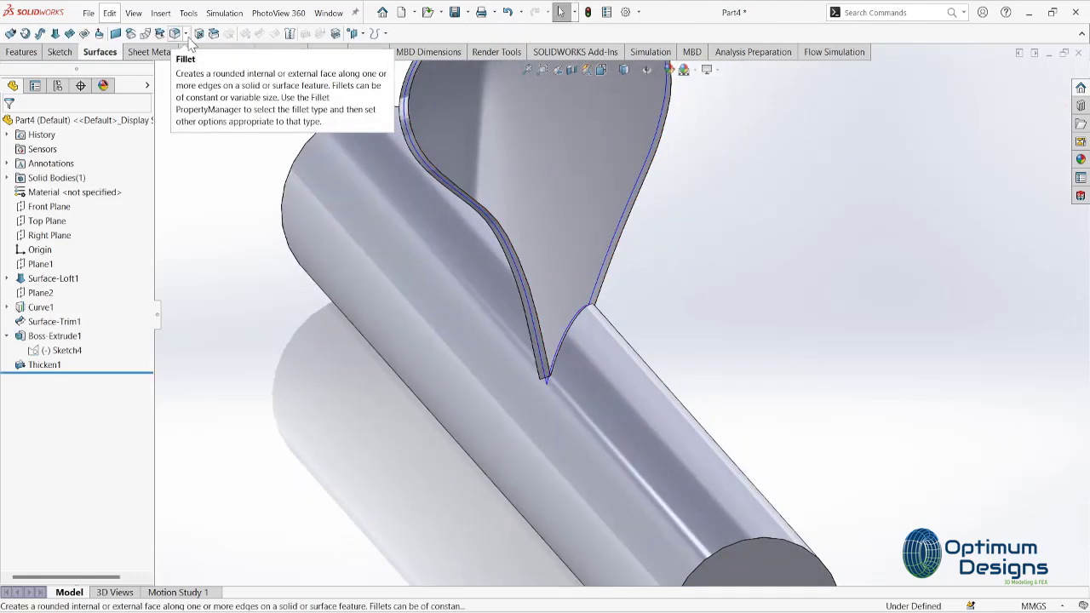
- Fillet the three blade-root edges with a 10 mm radius
click(159, 33)
scroll(564, 440, down, 5)
click(562, 456)
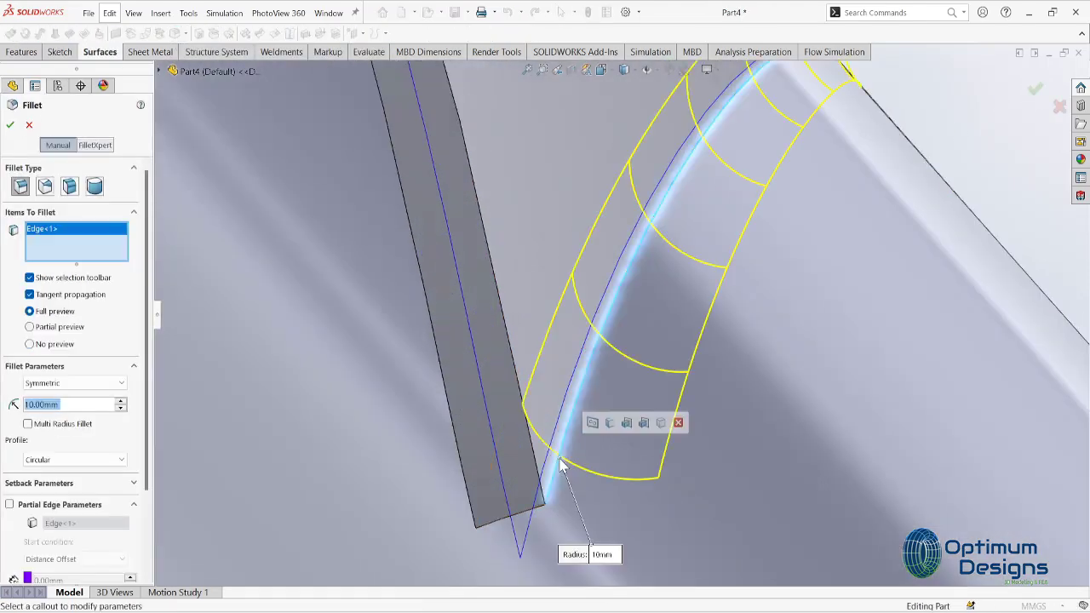
scroll(569, 438, up, 3)
click(574, 431)
scroll(588, 400, up, 3)
scroll(563, 366, down, 6)
click(564, 366)
scroll(575, 341, up, 3)
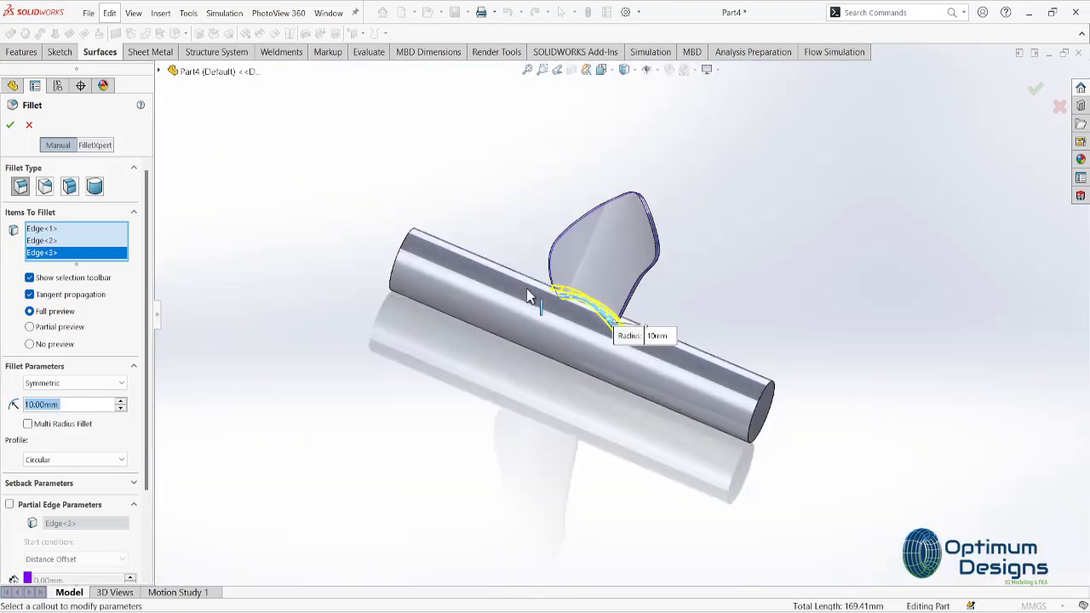
middle_drag(584, 311, 584, 316)
scroll(562, 322, down, 5)
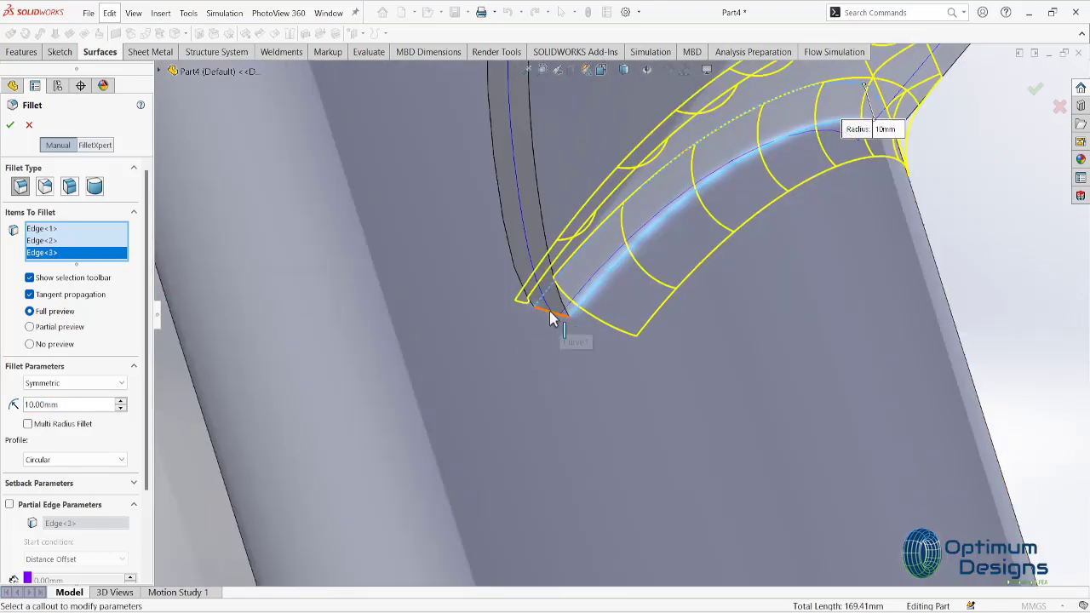
key(Return)
scroll(618, 273, up, 3)
middle_drag(618, 274, 307, 105)
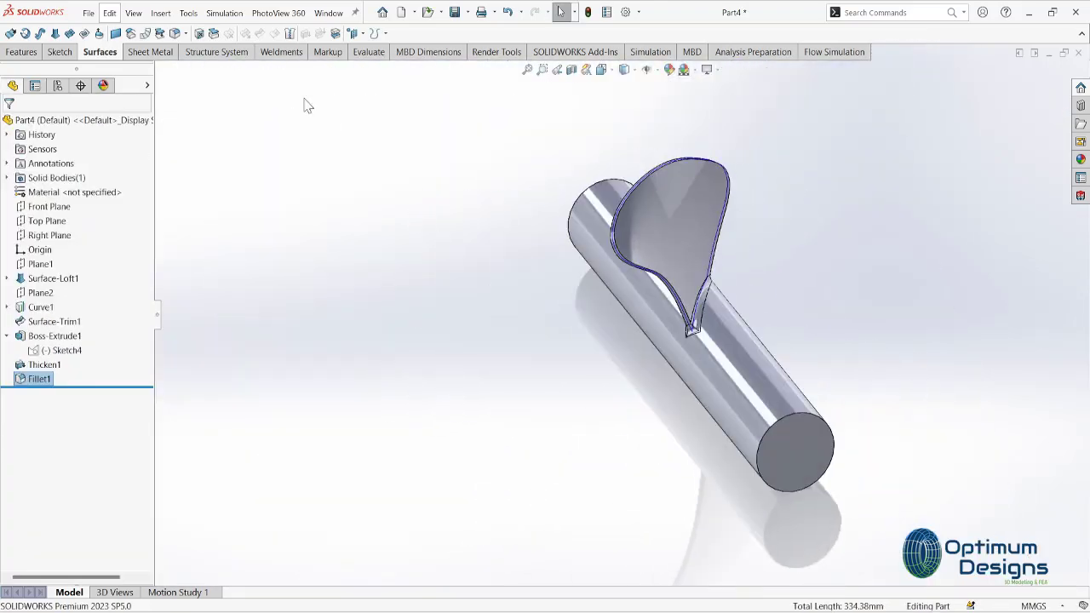
- Add a 2.5 mm constant-size fillet on the blade's outer edge
click(159, 33)
click(69, 185)
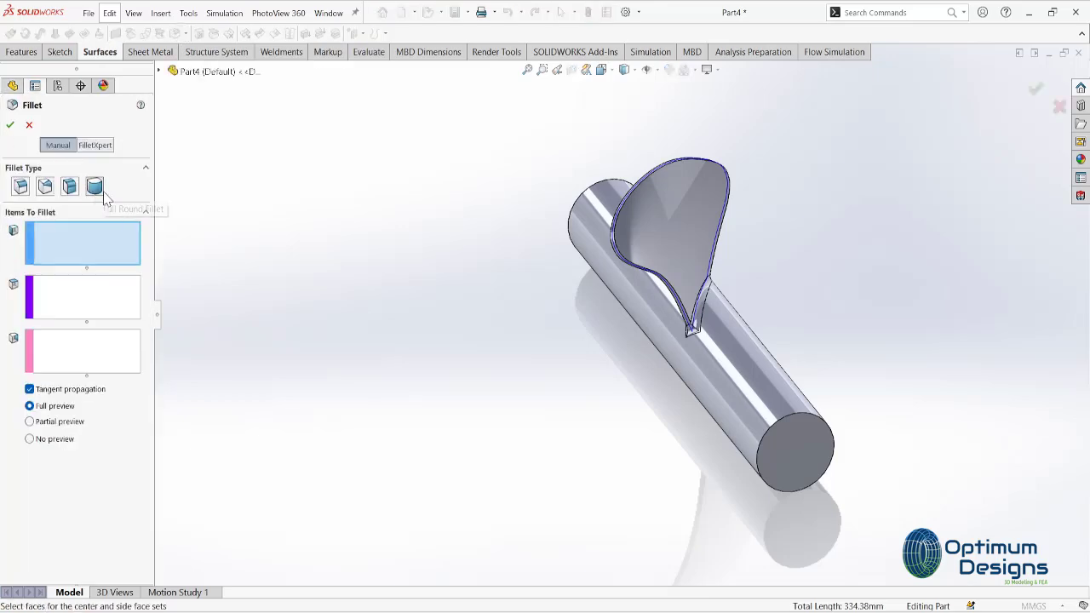
click(21, 185)
scroll(596, 333, down, 2)
scroll(595, 328, down, 4)
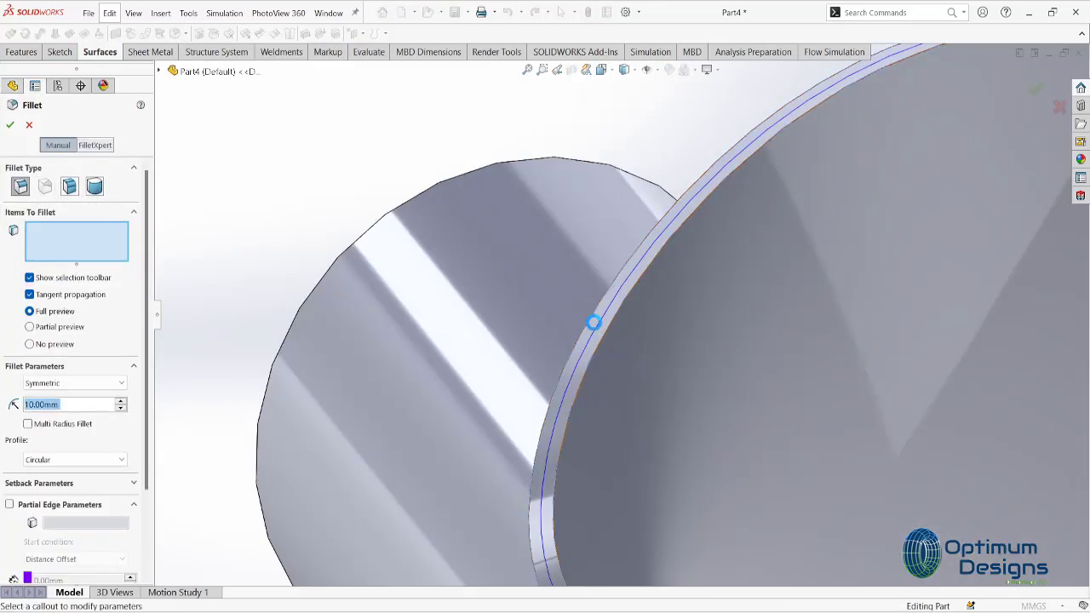
click(593, 322)
text(2.5)
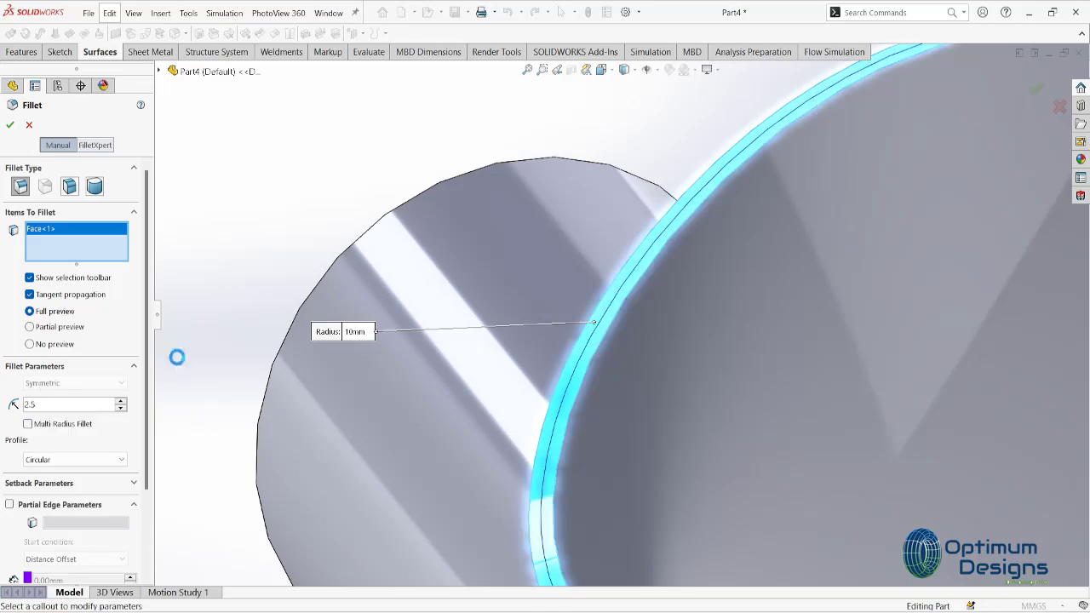
scroll(500, 411, up, 1)
scroll(501, 412, up, 3)
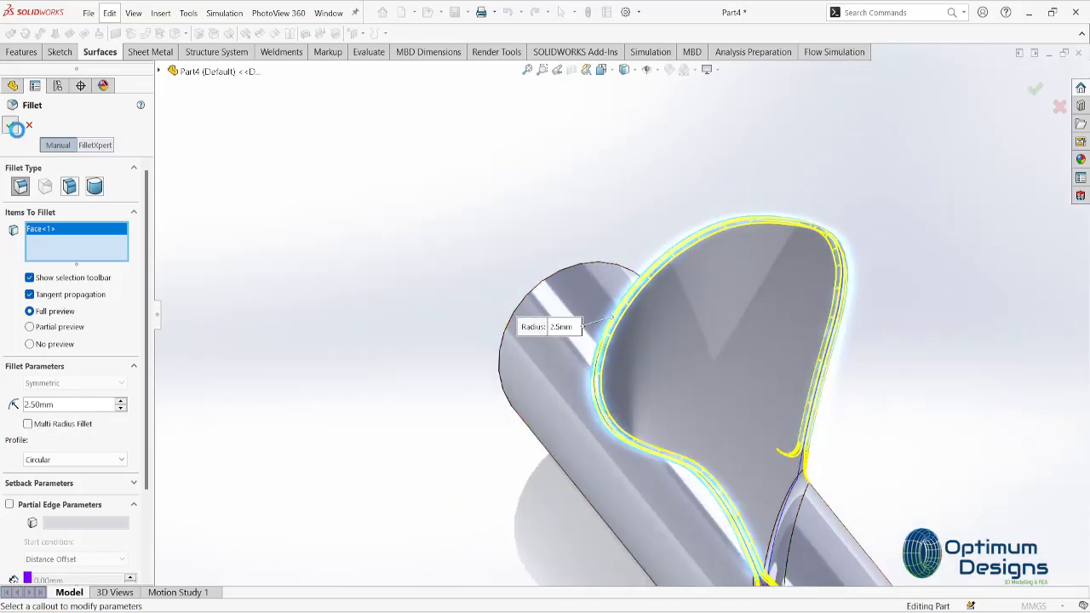
click(16, 129)
key(space)
key(space)
- Circular-pattern the blade body about the hub's edge: 5 instances, 360° equal spacing
click(574, 382)
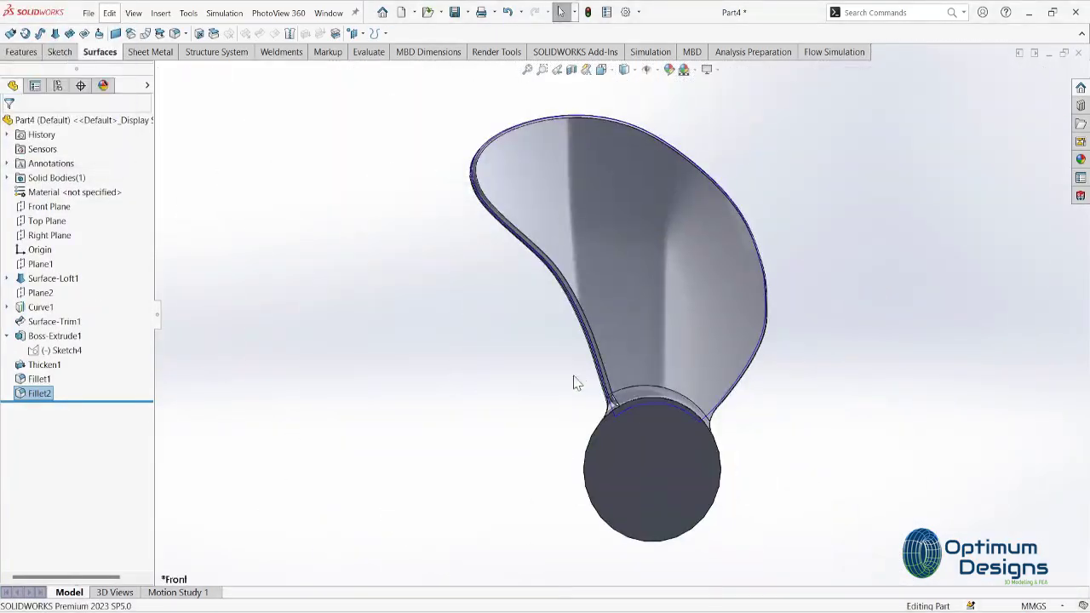
click(21, 51)
click(209, 33)
click(247, 61)
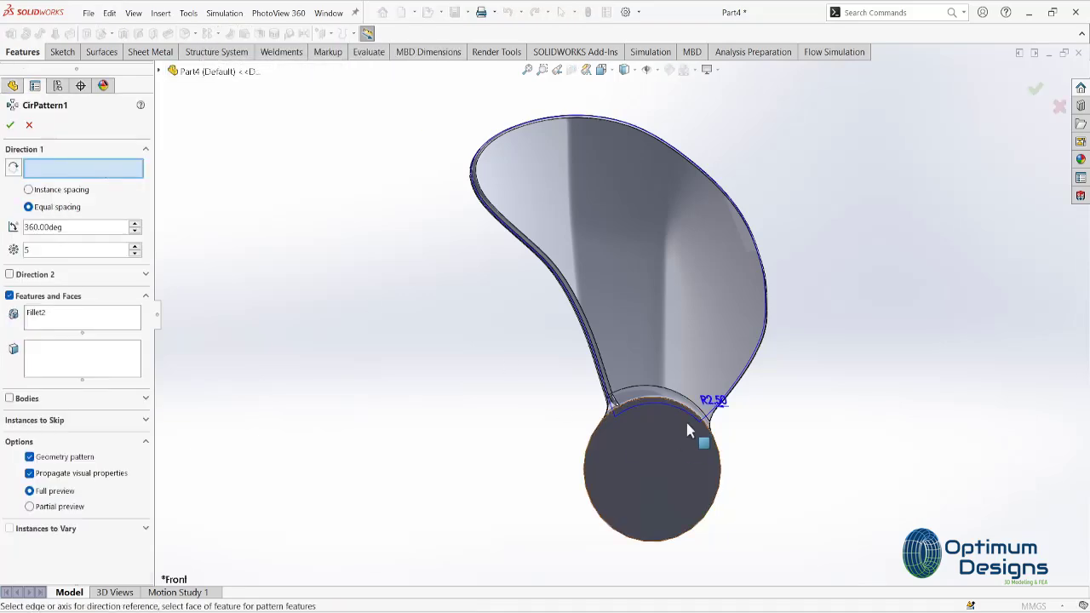
click(688, 430)
click(9, 399)
click(621, 229)
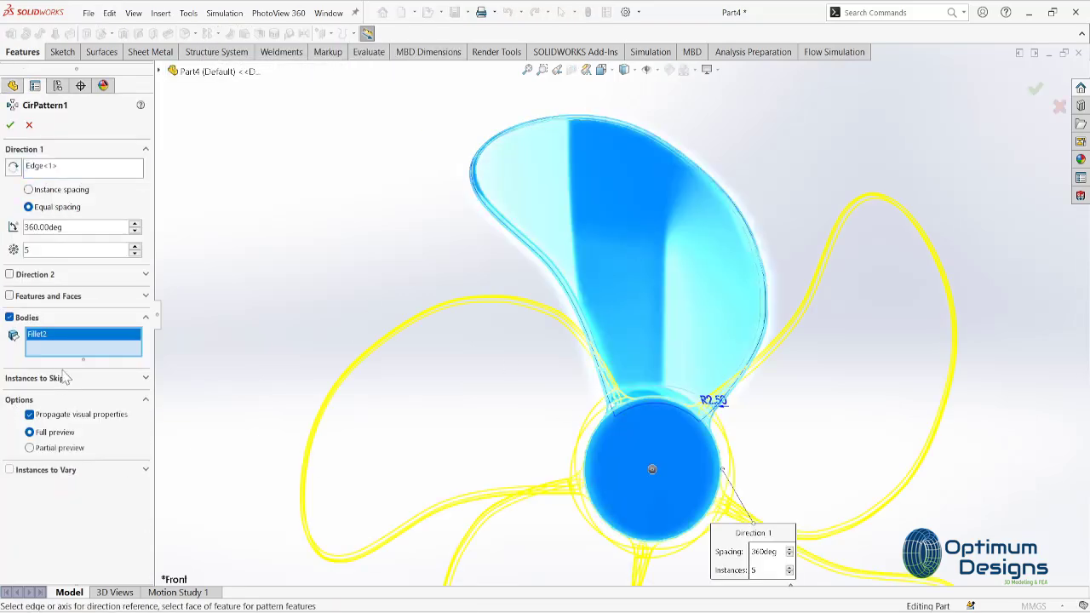
scroll(621, 312, up, 3)
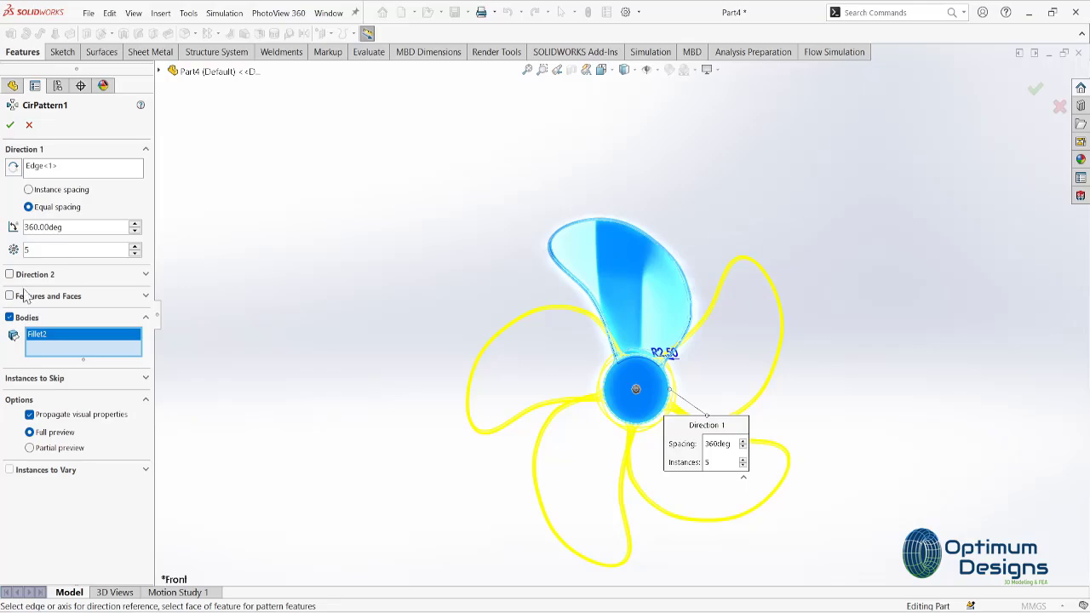
click(134, 245)
click(134, 246)
mouse_move(261, 309)
middle_down()
mouse_move(384, 423)
mouse_move(118, 269)
middle_up()
click(10, 125)
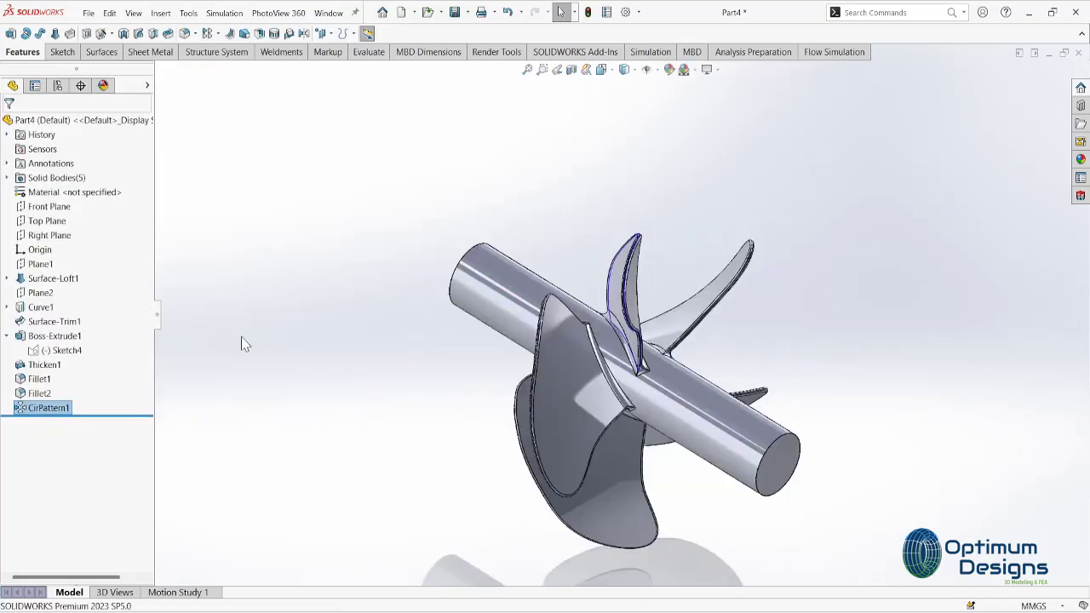
- View the propeller from the front and left side, then start a sketch on the Right Plane
key(space)
click(529, 462)
key(space)
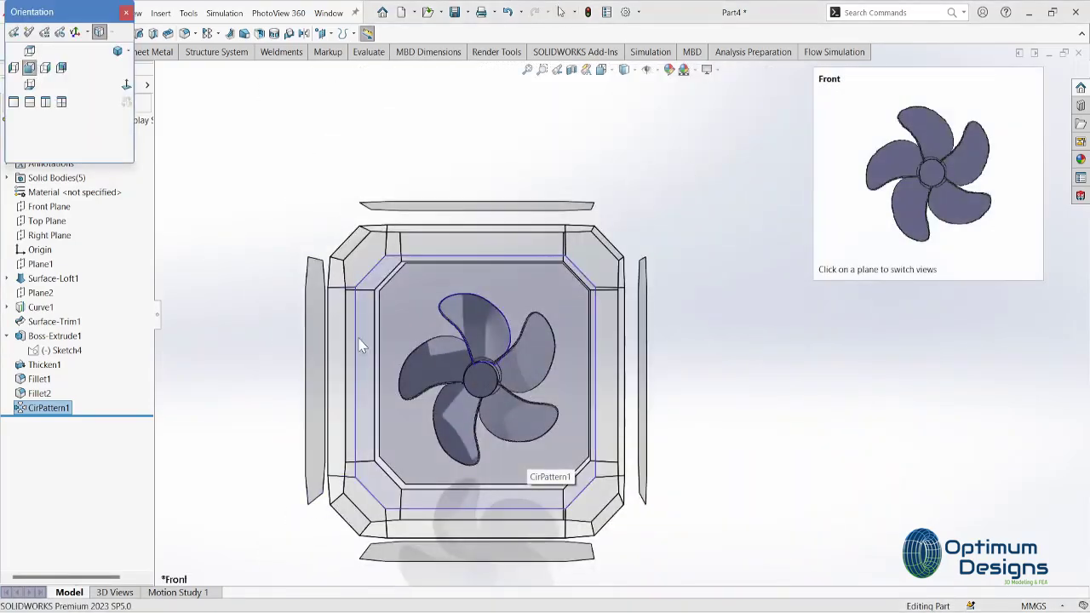
click(345, 360)
key(space)
click(335, 361)
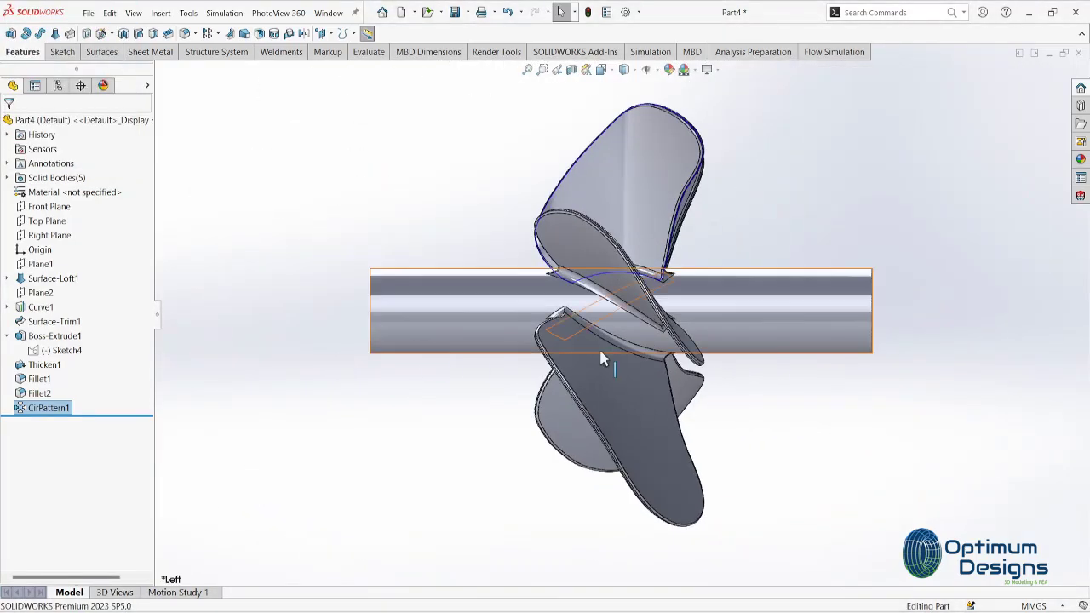
ctrl+middle_drag(812, 411, 729, 286)
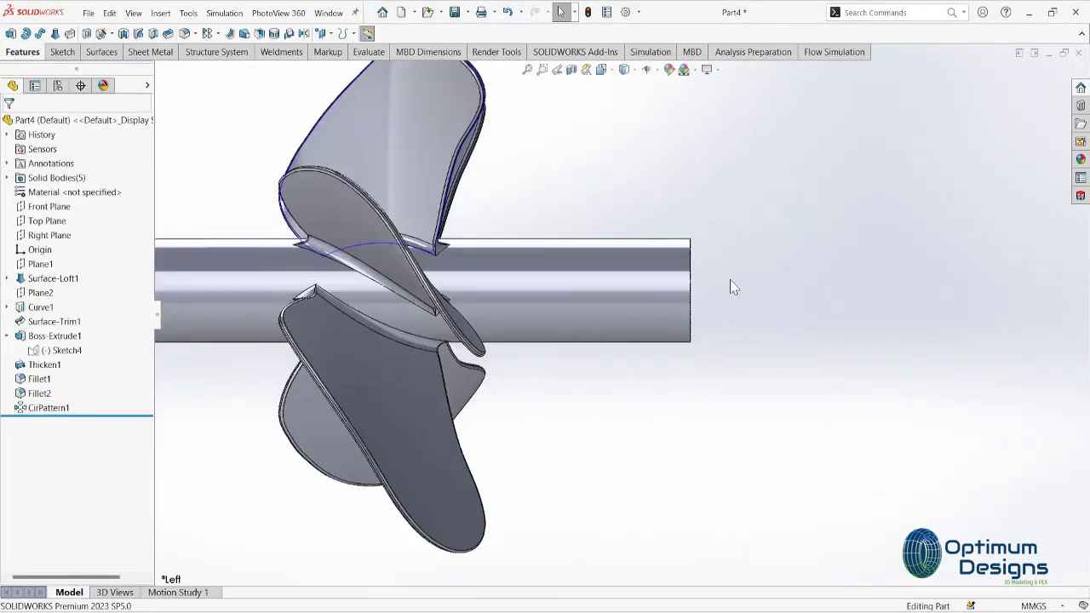
click(56, 239)
click(81, 211)
- On Right Plane, draw a horizontal centreline and a sloping line from the hub's top corner
click(58, 34)
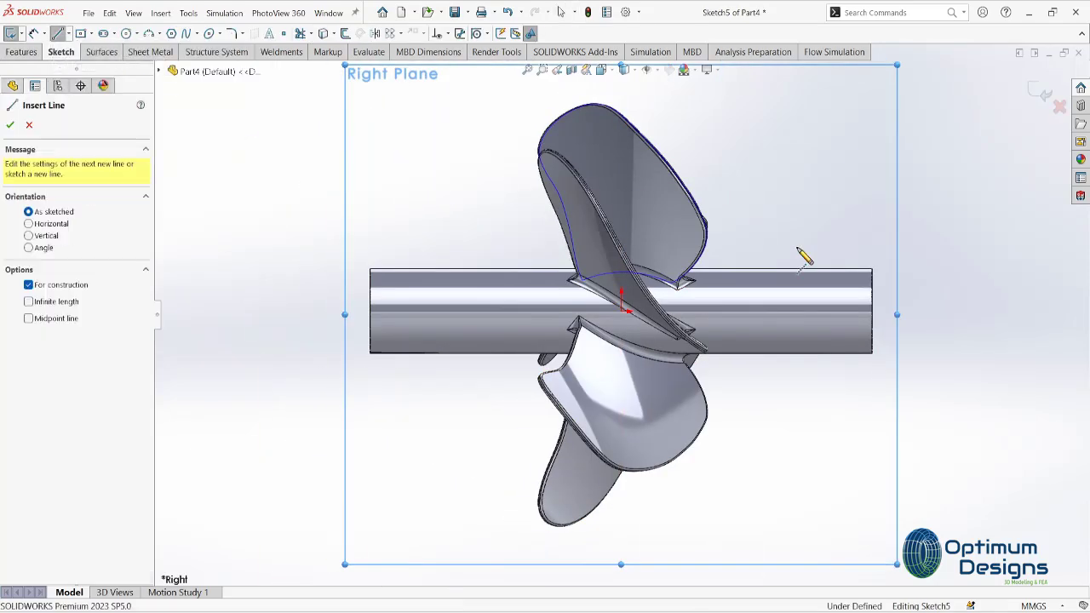
scroll(797, 290, down, 3)
drag(778, 308, 940, 308)
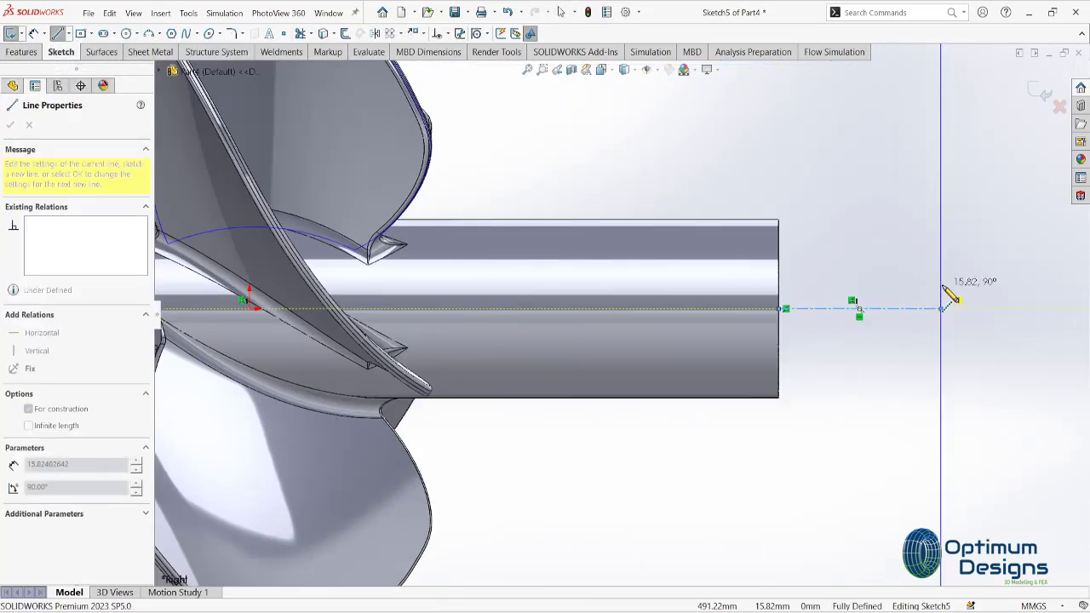
key(Escape)
click(906, 310)
text(2)
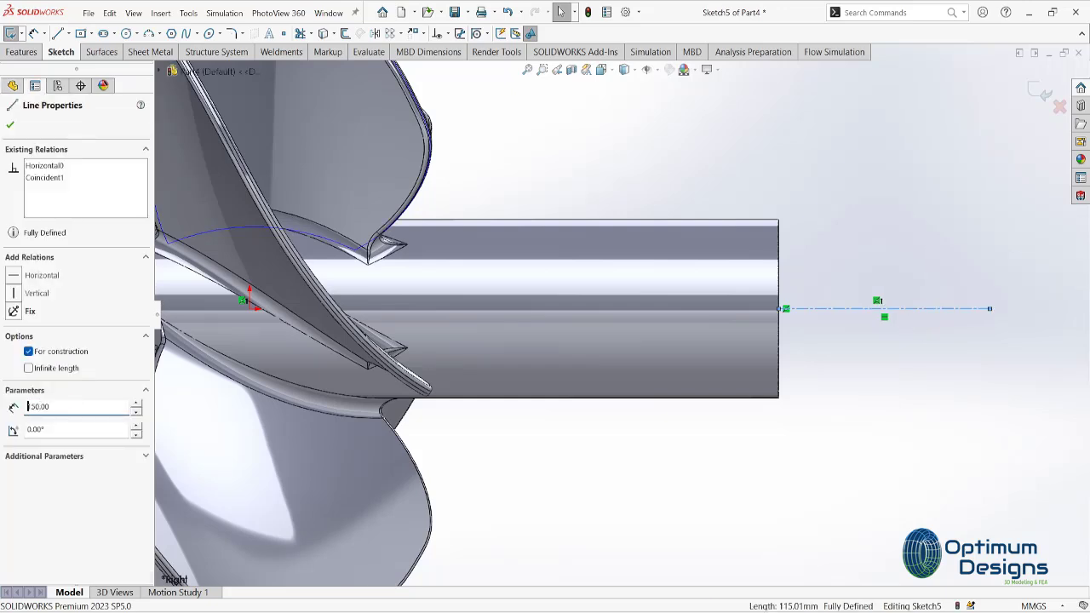
click(58, 33)
click(778, 308)
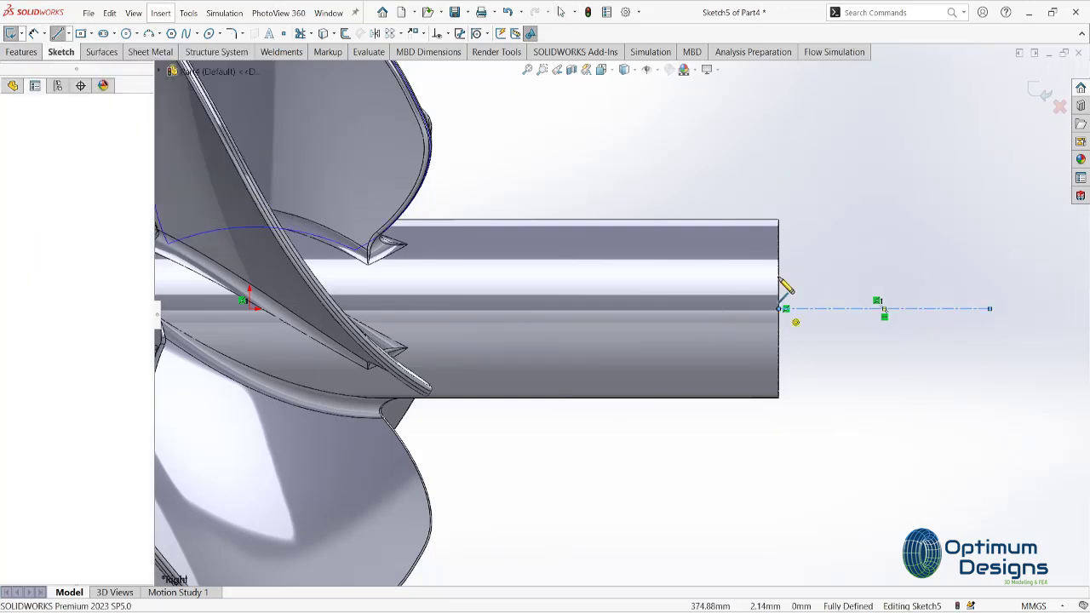
click(779, 220)
click(989, 254)
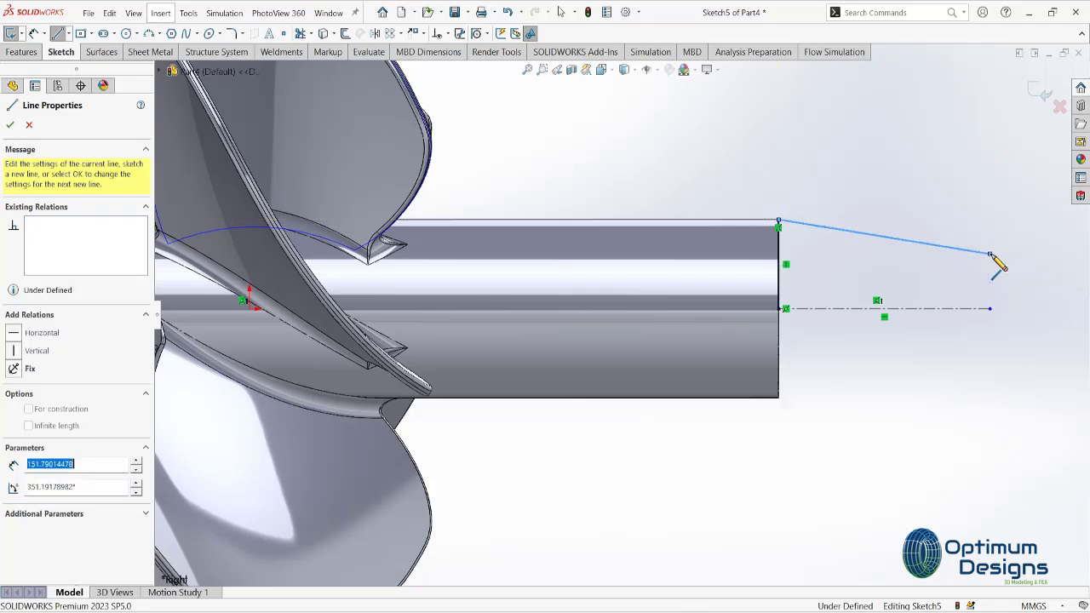
click(57, 33)
- Dimension the cone end height to 37.50 mm (half of 75) and close its end
click(989, 253)
click(989, 309)
click(1031, 255)
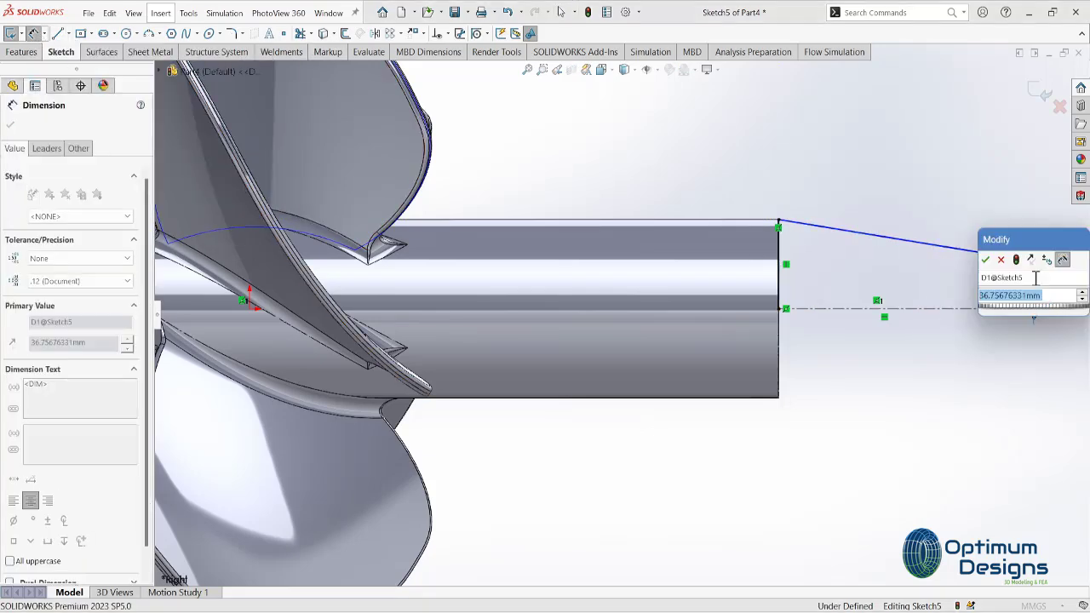
text(75)
key(Return)
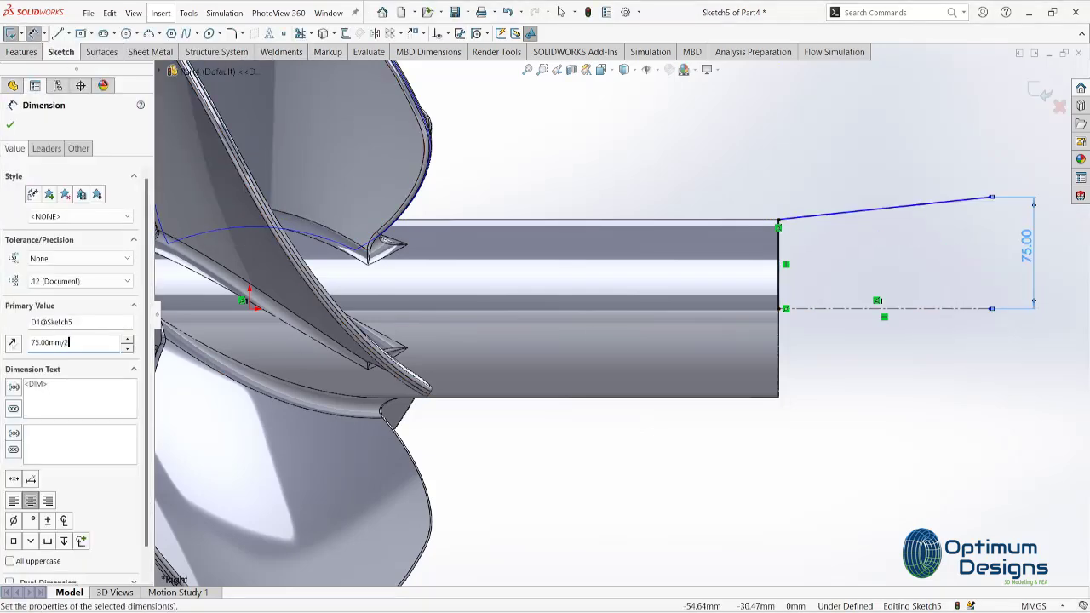
click(11, 124)
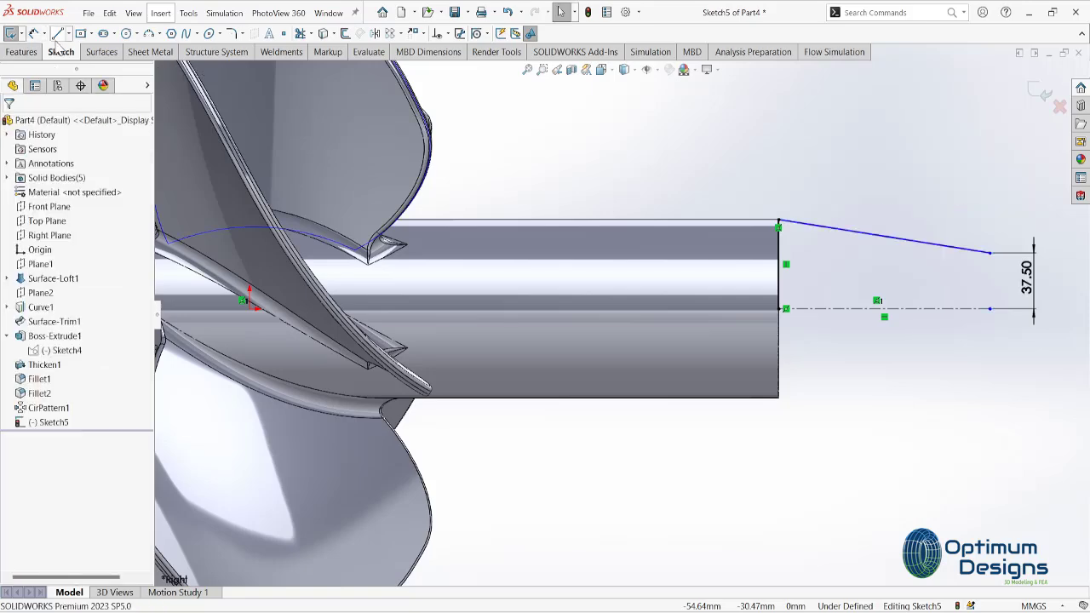
key(l)
- Set the 150 mm cone length and close the profile along the centreline
click(989, 253)
click(990, 308)
key(Escape)
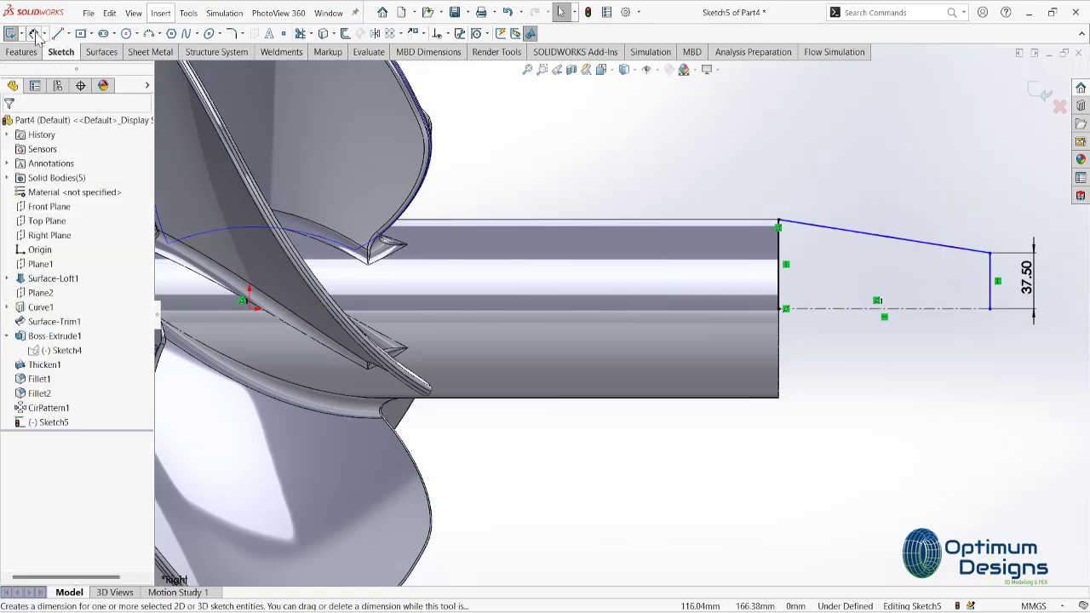
click(906, 411)
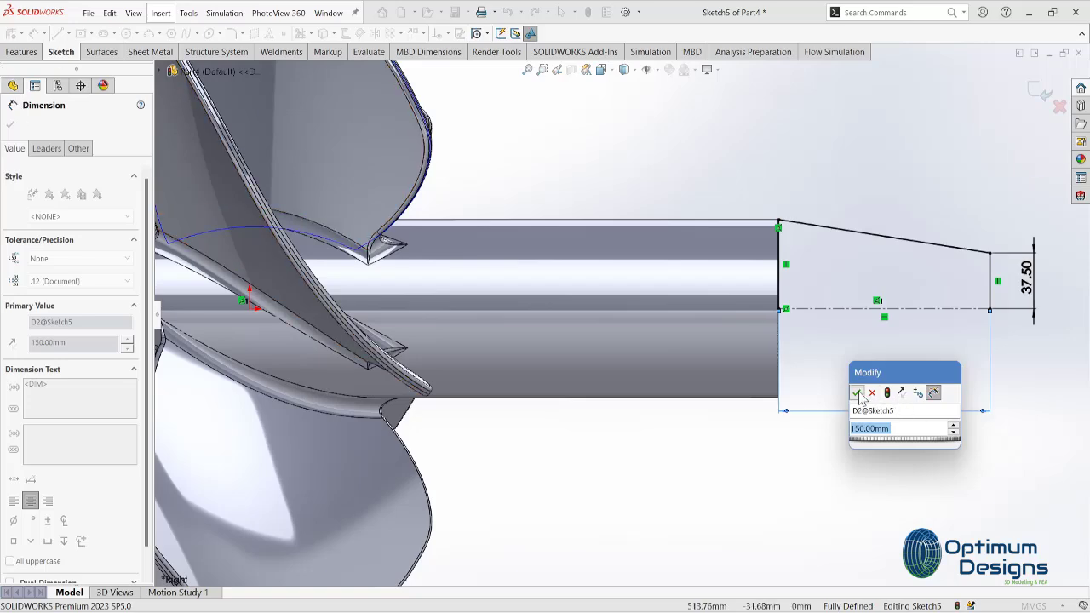
click(856, 393)
key(l)
click(778, 308)
click(990, 308)
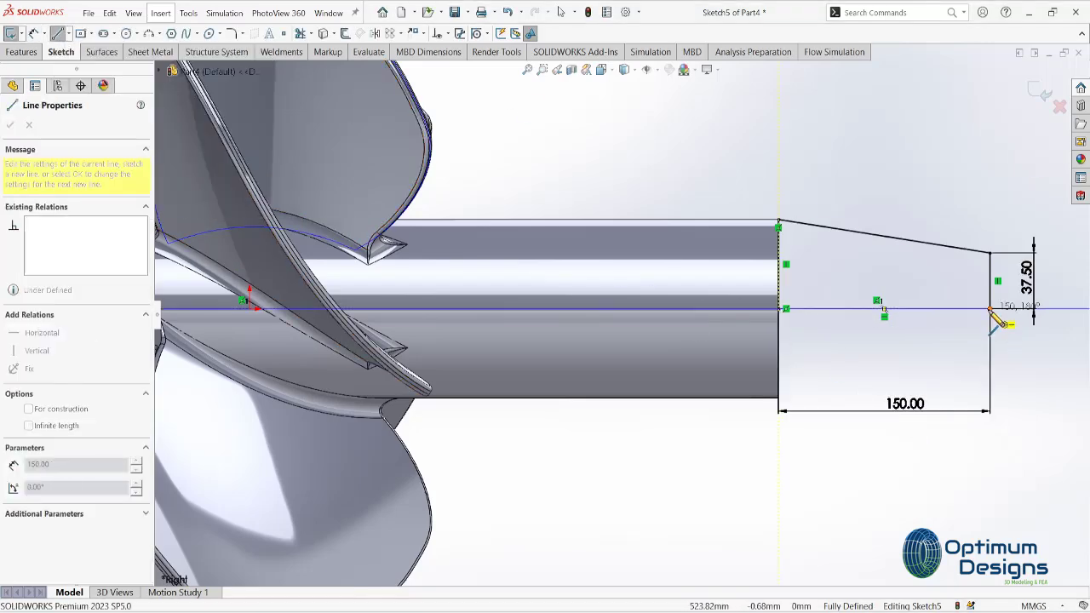
- Revolve the profile about the centreline into the tapered cone, then view from the right
click(22, 51)
click(25, 33)
click(10, 125)
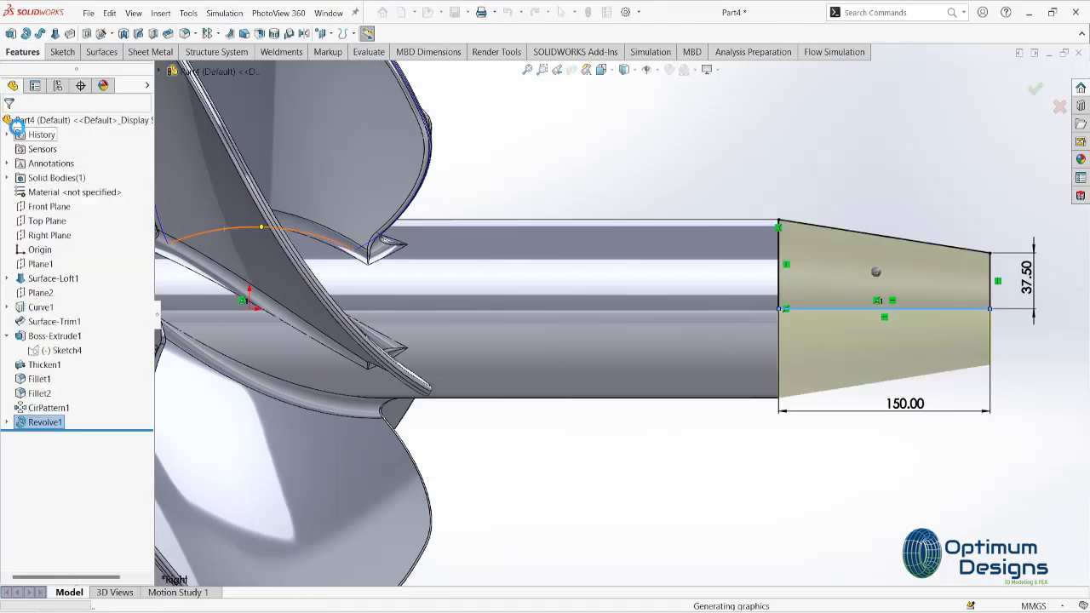
key(space)
click(549, 317)
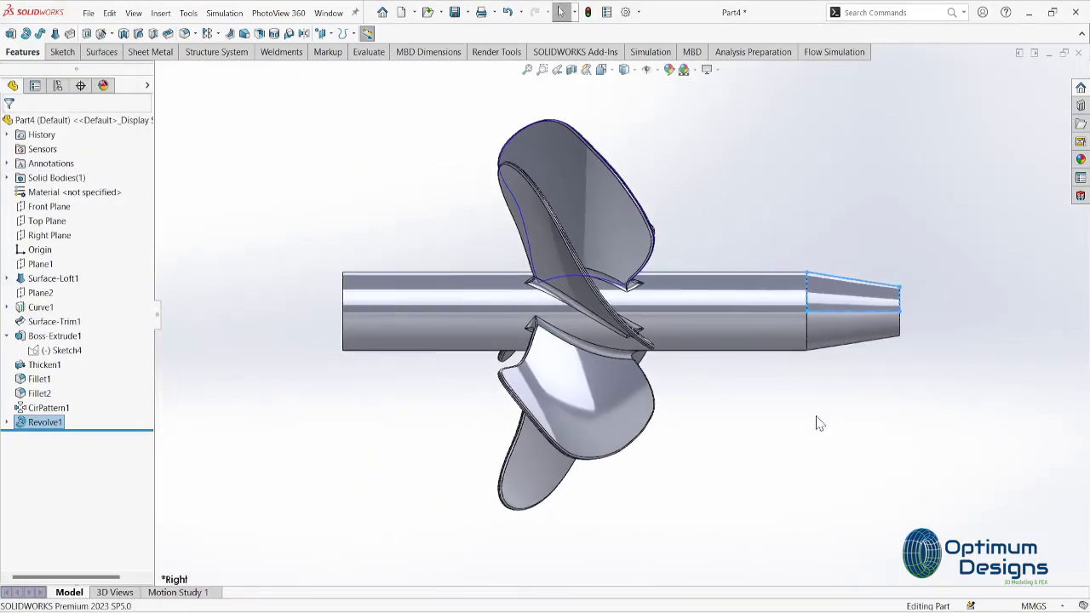
- In a new Right Plane sketch, draw an arc beyond the hub end tangent to the top line
click(51, 235)
key(l)
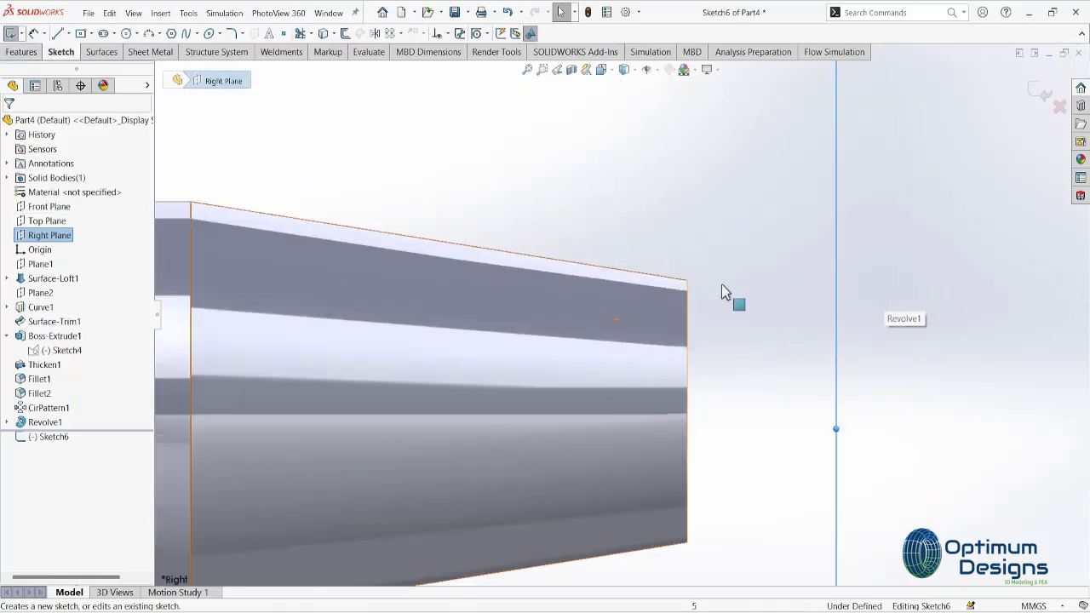
click(686, 281)
click(685, 542)
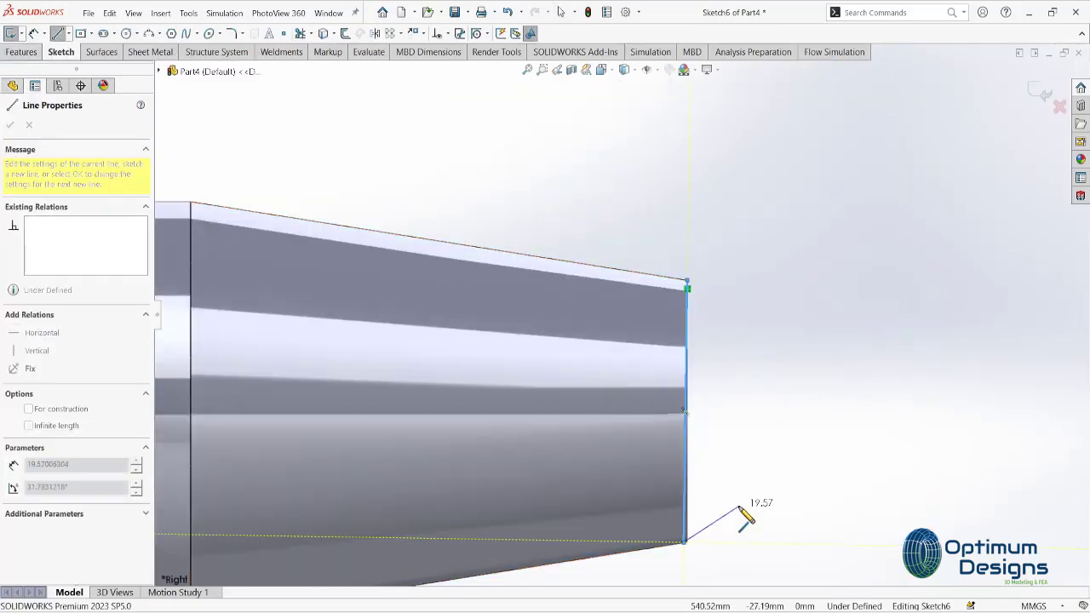
key(Escape)
key(Delete)
key(a)
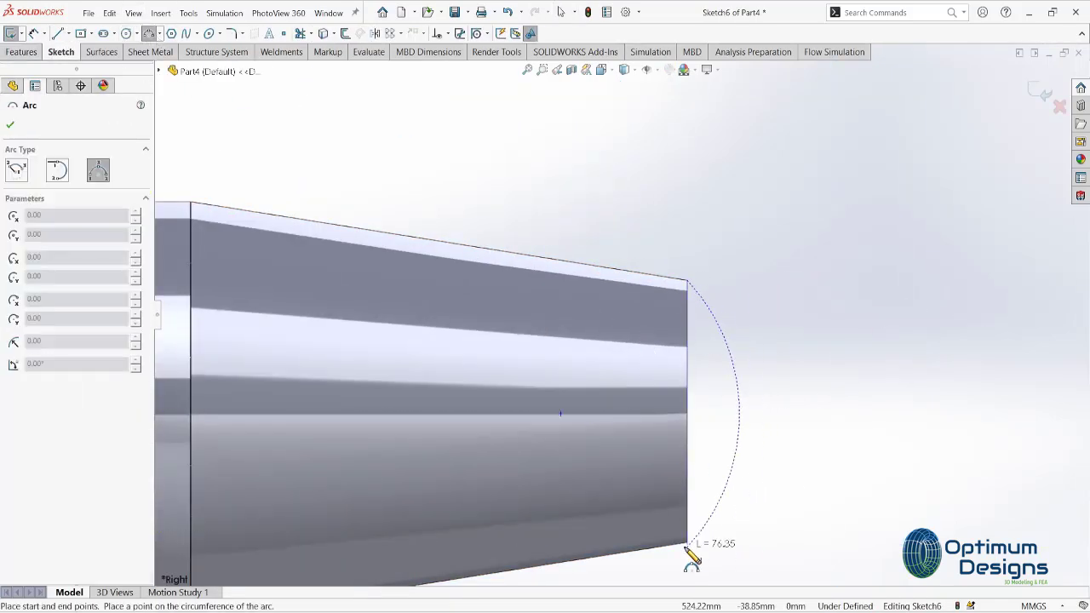
click(868, 379)
key(Escape)
click(640, 274)
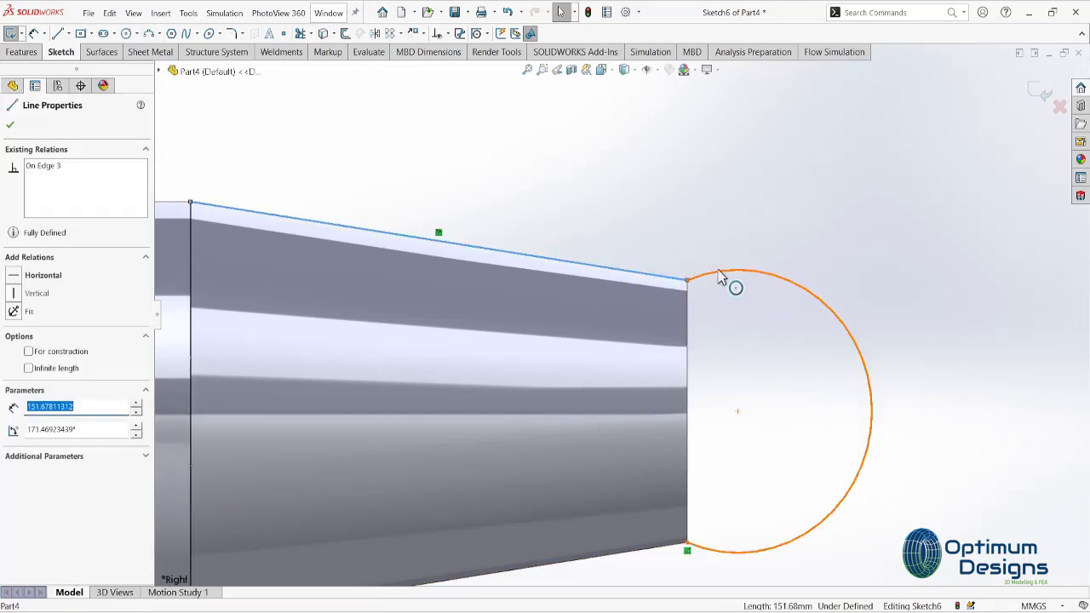
ctrl+click(730, 275)
click(38, 337)
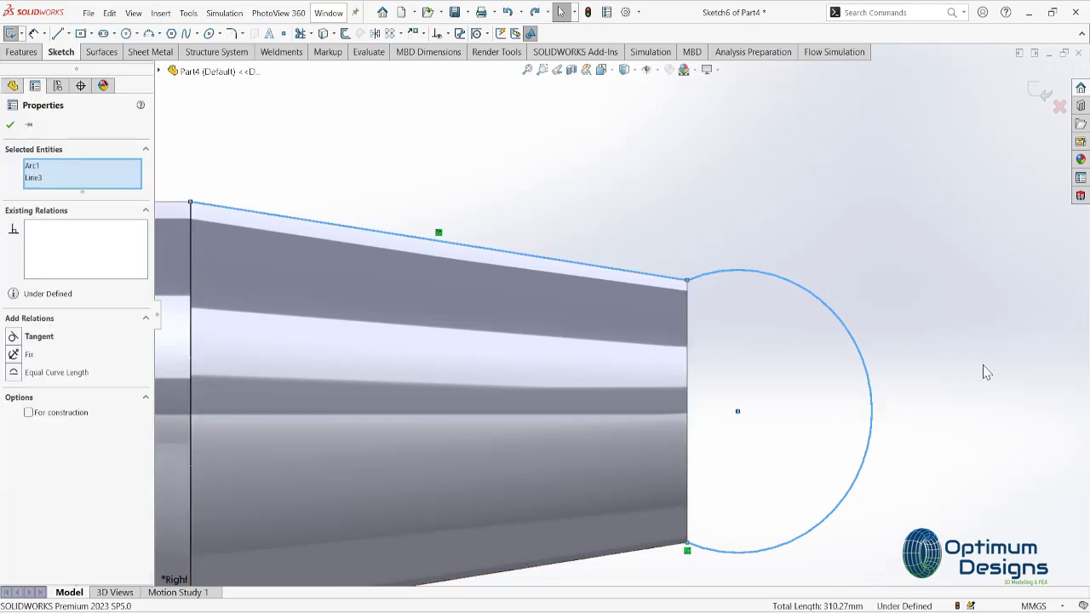
click(906, 426)
- Redraw a three-point arc between the hub's corners and check its relation to the top line
click(159, 33)
click(183, 89)
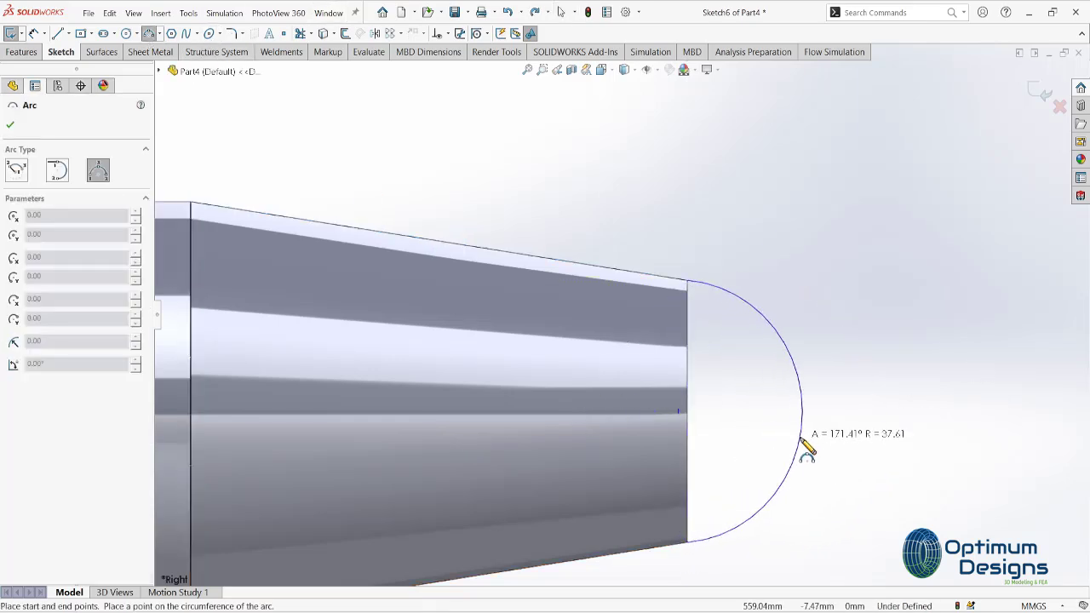
click(790, 445)
key(Escape)
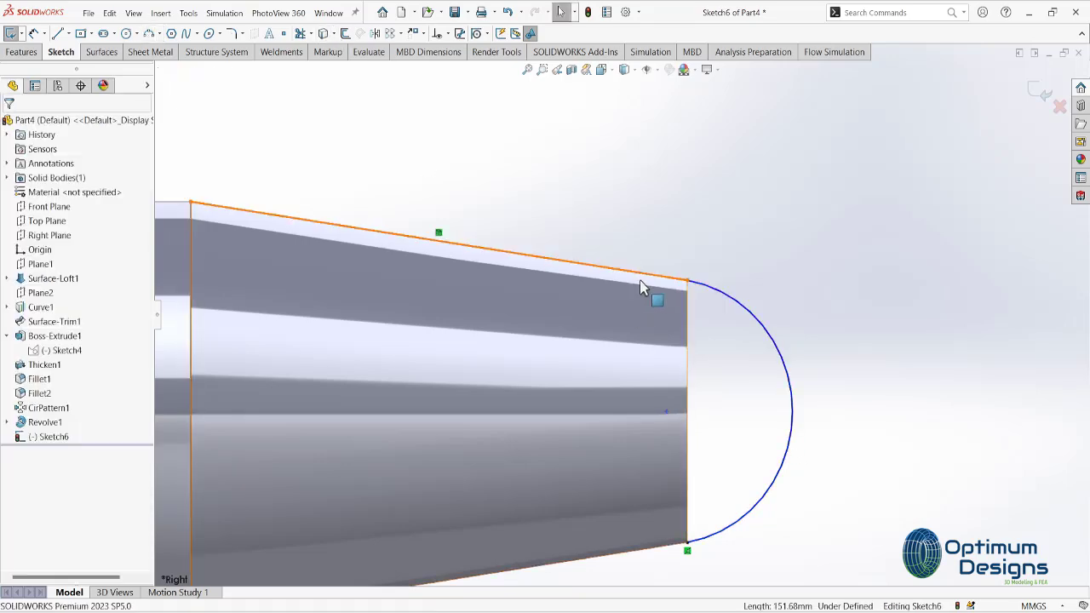
click(645, 274)
ctrl+click(706, 289)
click(511, 247)
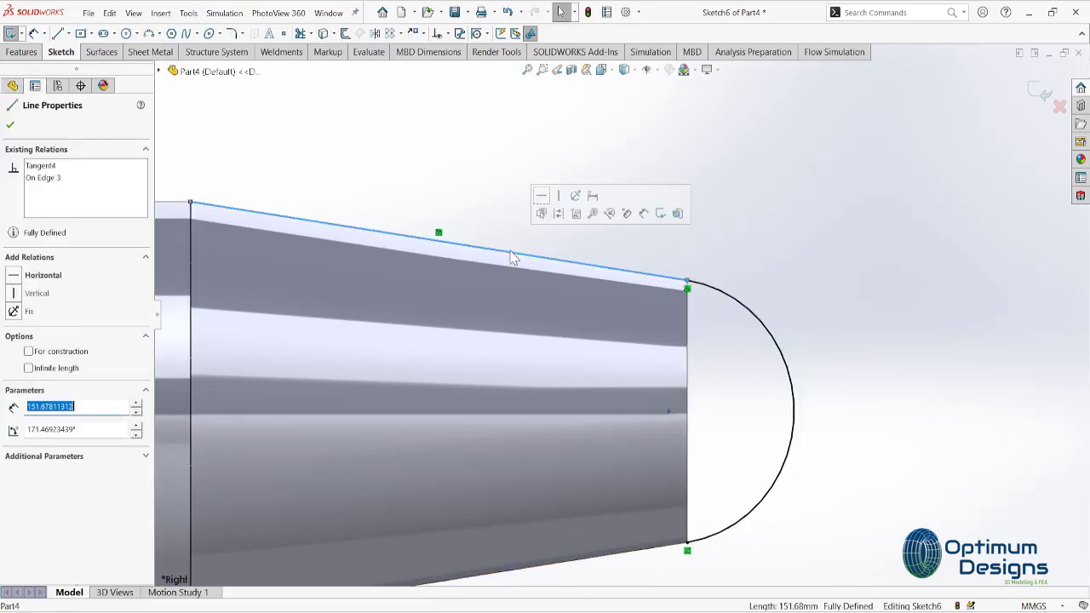
key(Escape)
- Add a centreline to the arc, trim the arc's lower half, and close the half-dome profile
click(67, 33)
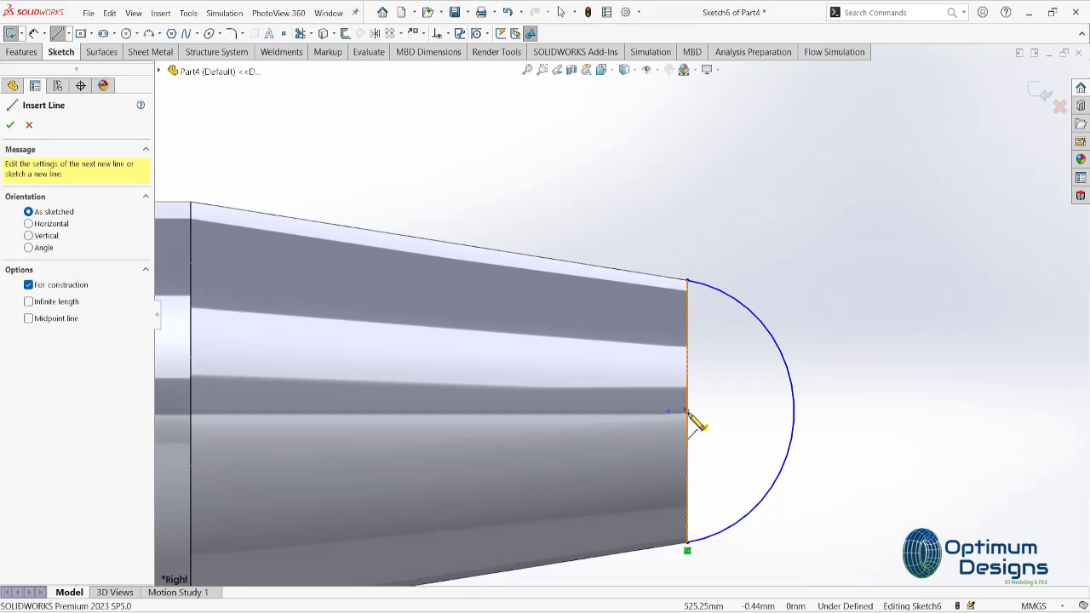
click(690, 411)
click(801, 411)
key(Escape)
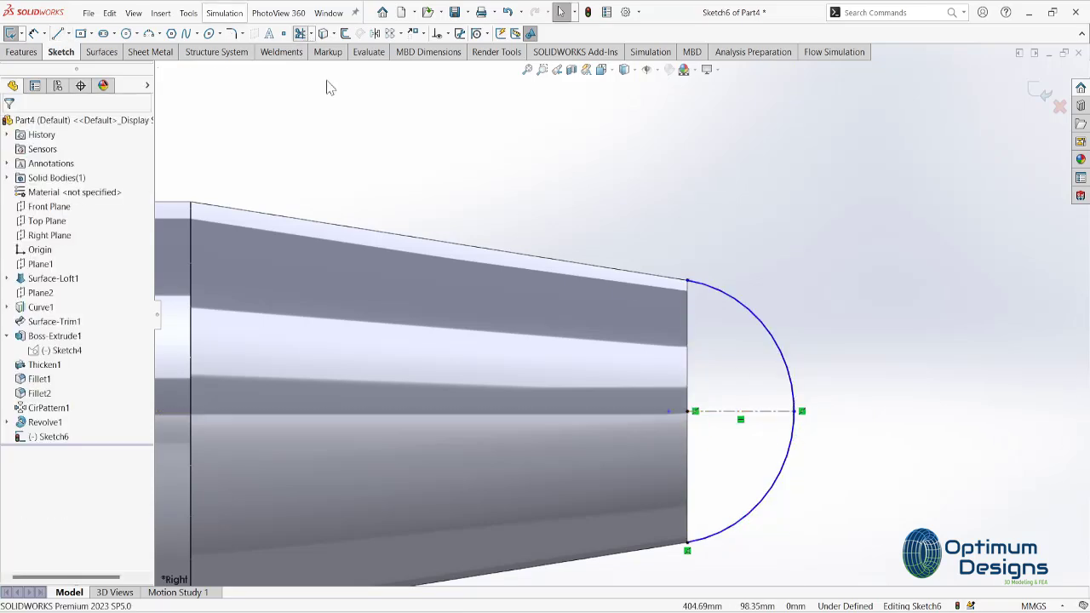
click(57, 33)
click(687, 281)
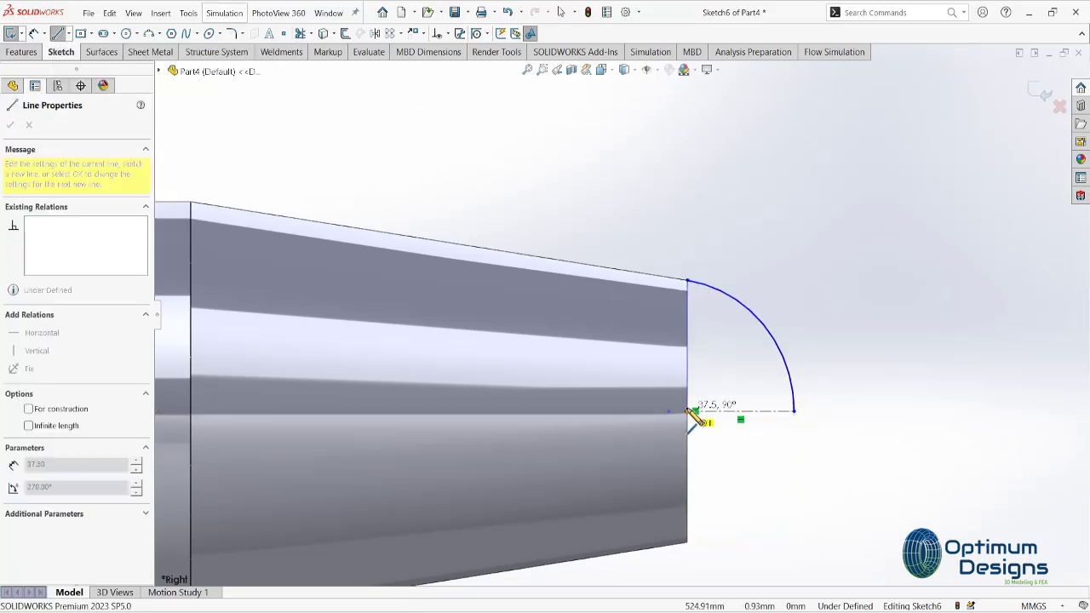
click(691, 412)
key(Escape)
- Revolve the half-dome profile 360° about the centreline and view the propeller isometrically
click(21, 52)
click(27, 33)
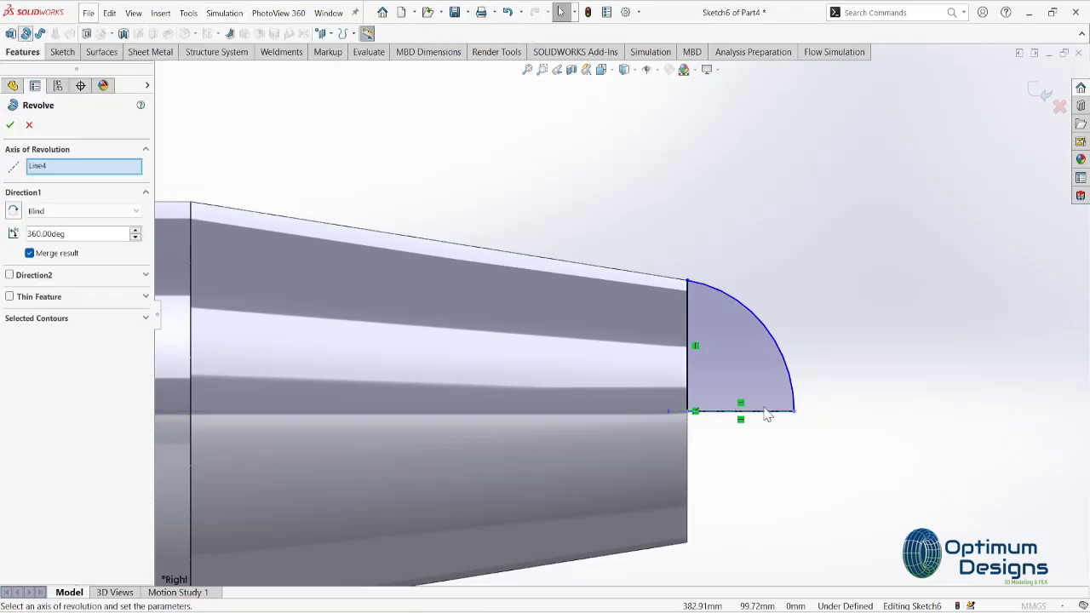
click(10, 125)
scroll(854, 418, up, 3)
key(space)
click(576, 253)
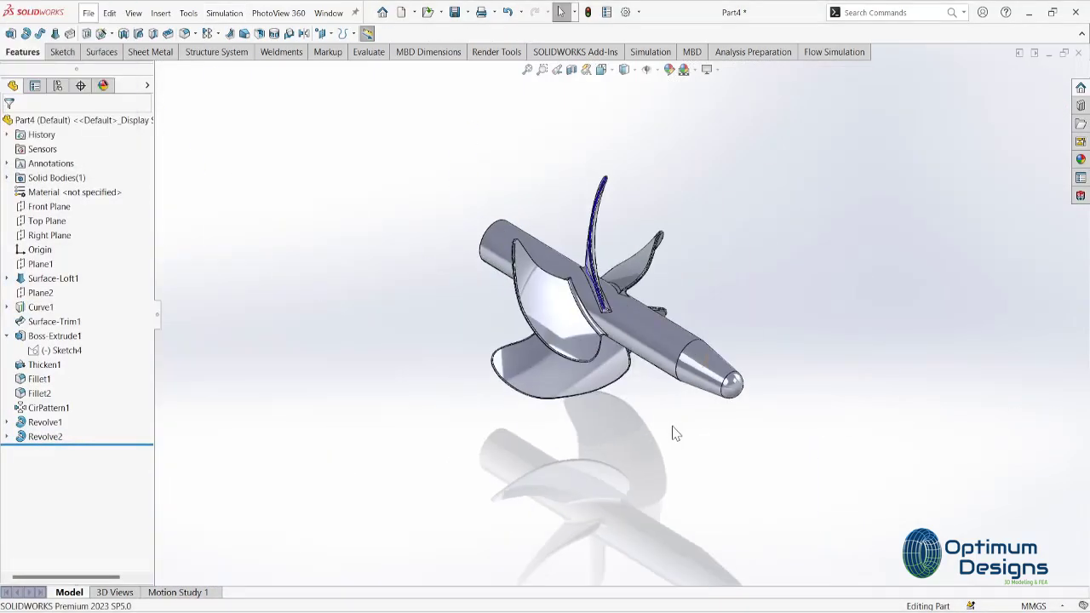
click(717, 375)
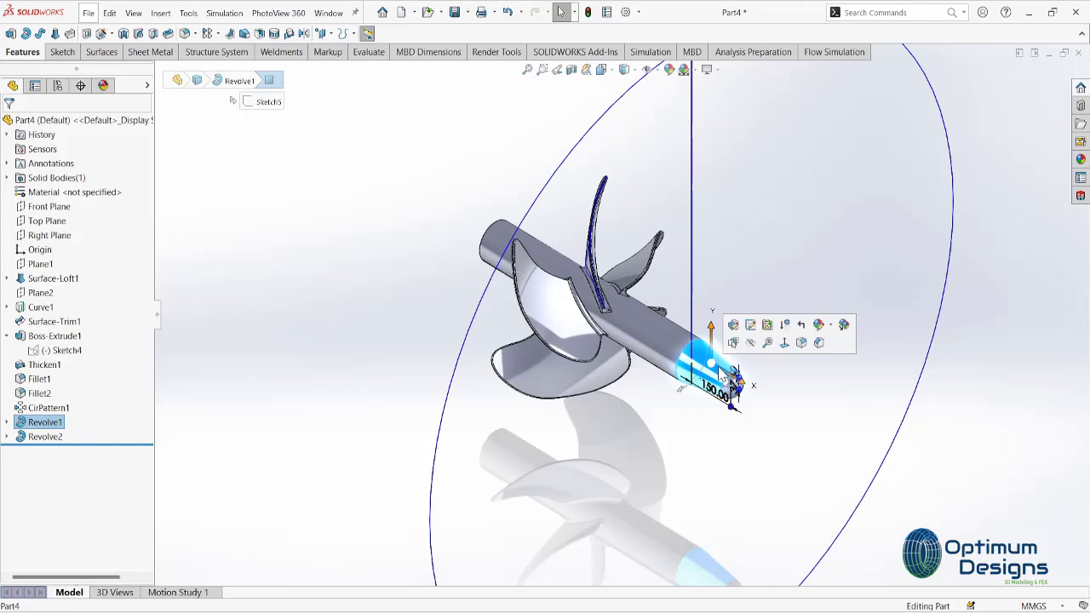
- Colour the nose-cone face yellow
click(843, 325)
click(891, 379)
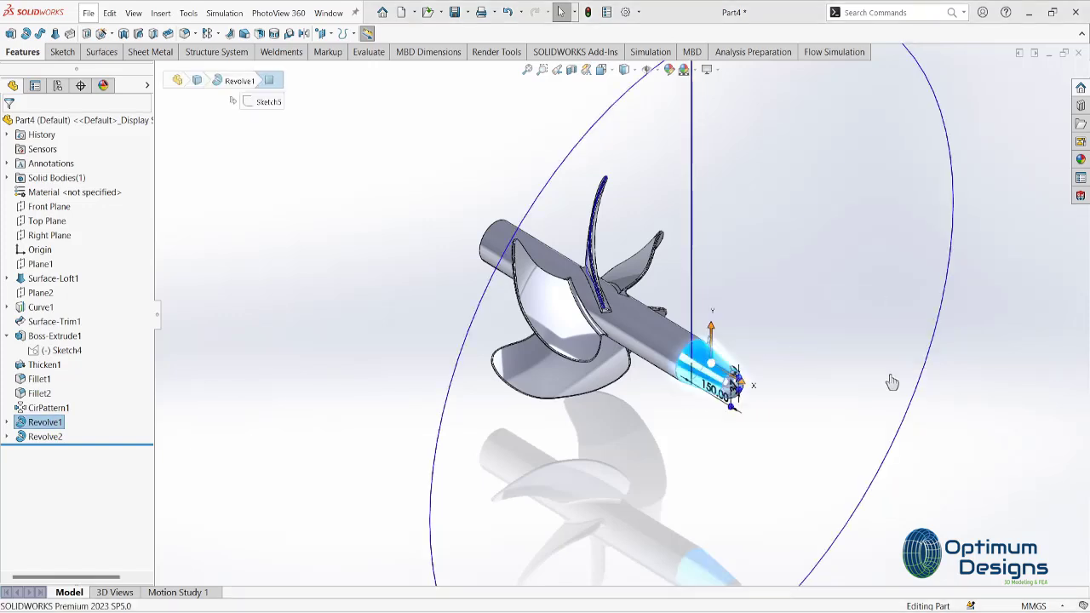
click(61, 429)
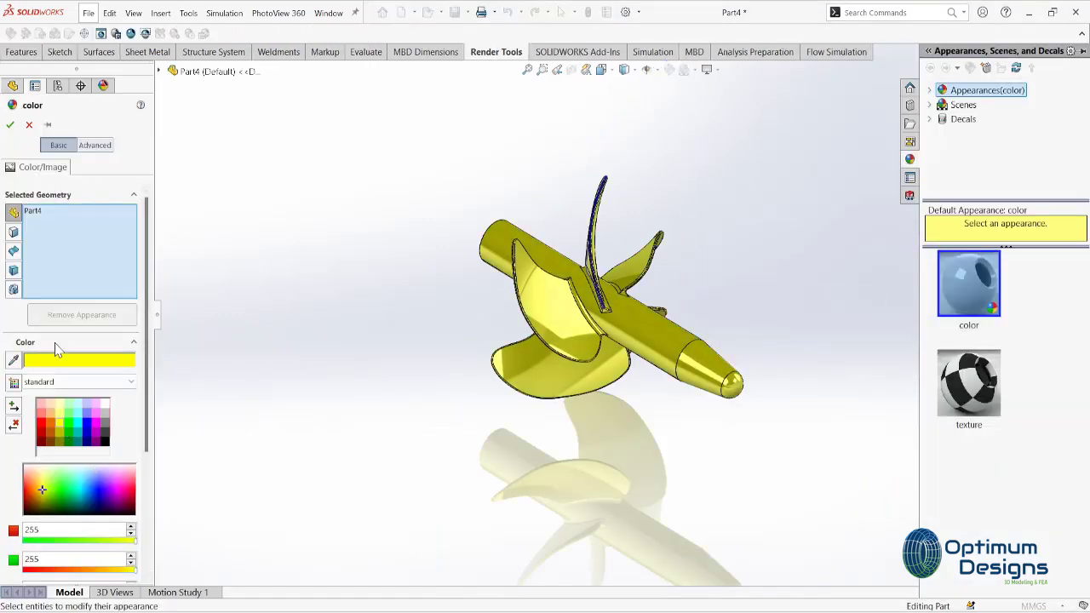
click(12, 231)
click(707, 366)
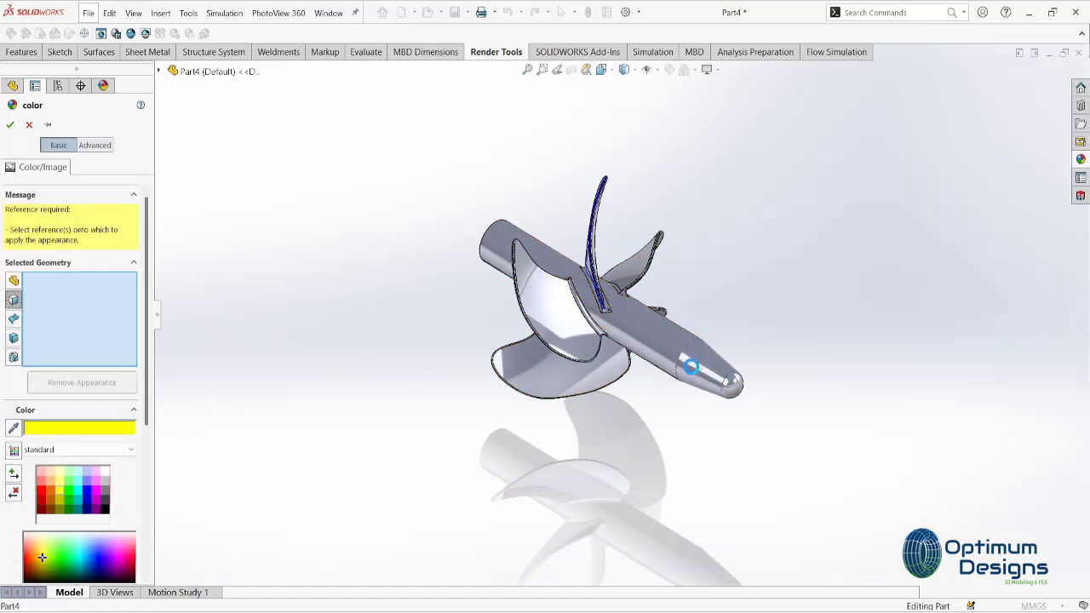
click(9, 124)
- Colour the cylindrical shaft face black and view the propeller from the front
click(579, 308)
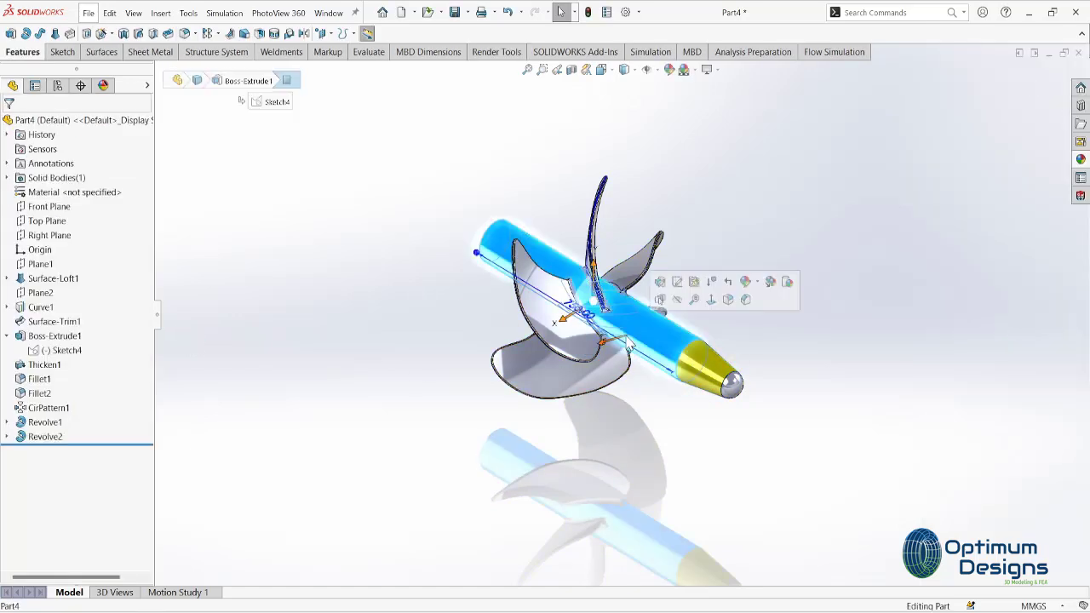
click(746, 281)
click(769, 312)
click(105, 443)
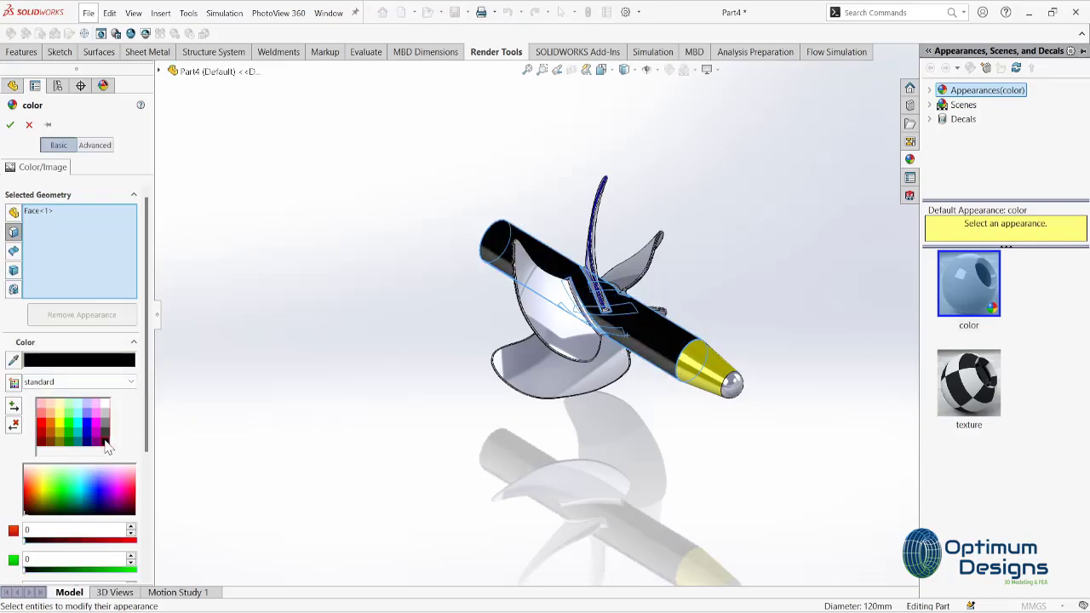
click(10, 125)
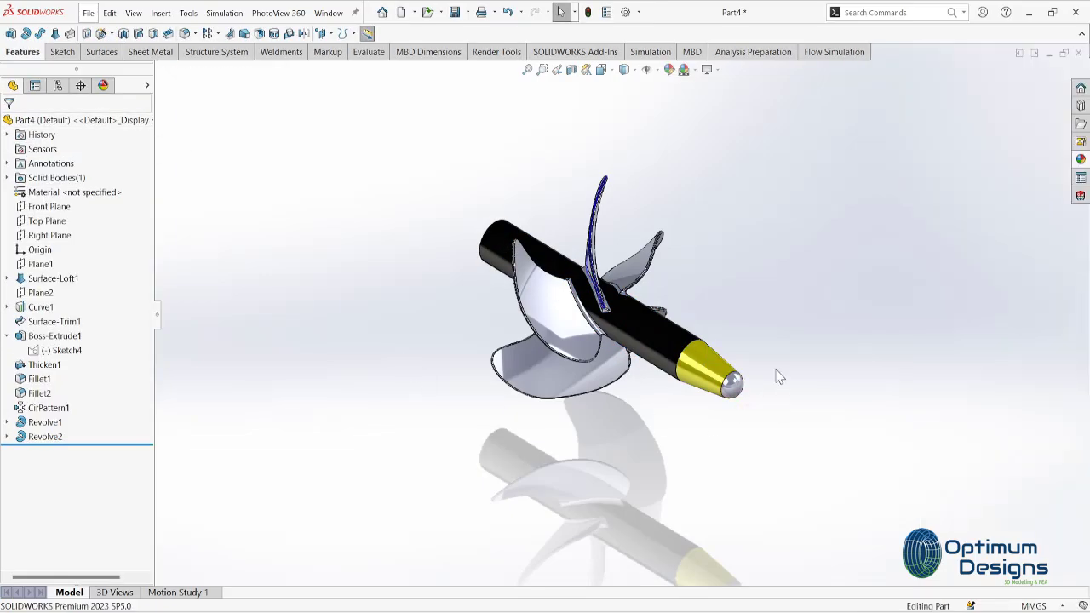
key(space)
click(536, 441)
key(space)
click(593, 360)
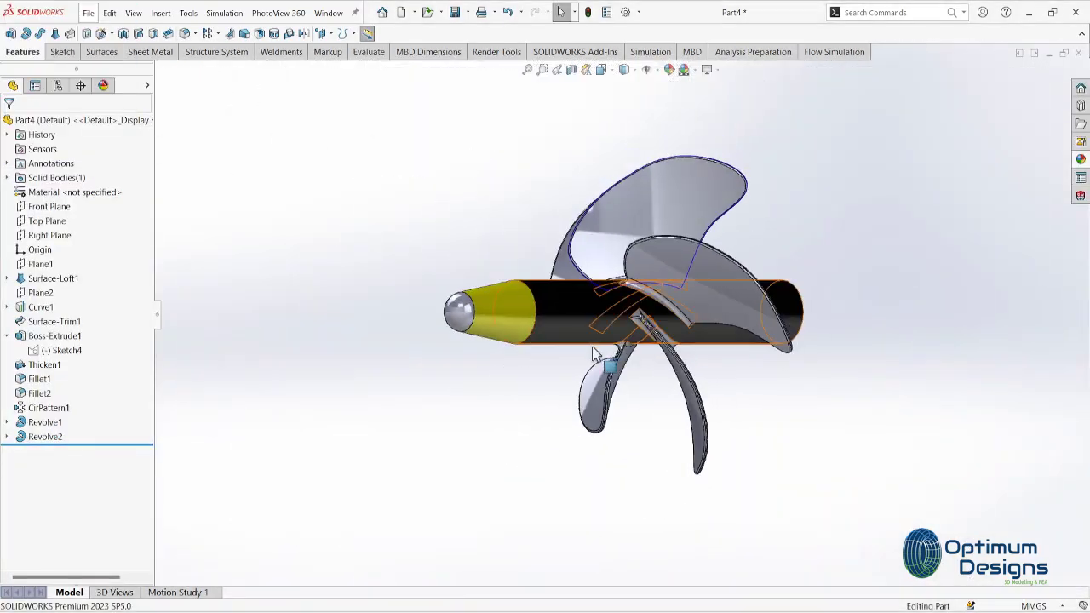
key(space)
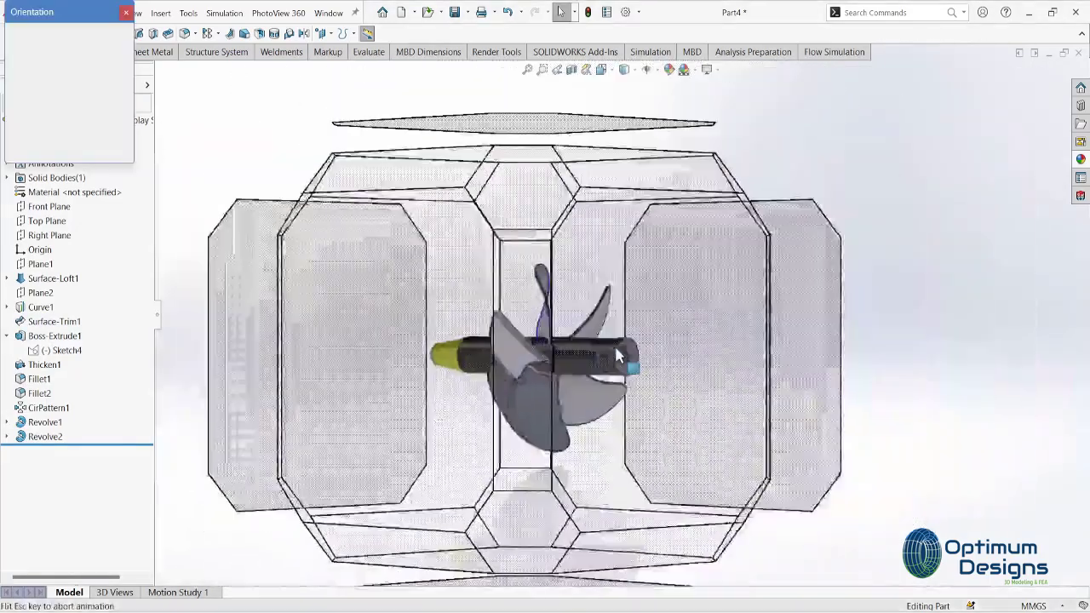
click(614, 343)
- Sketch a small circle at the origin on the hub face and cut it 200 mm deep
right_click(618, 327)
click(639, 283)
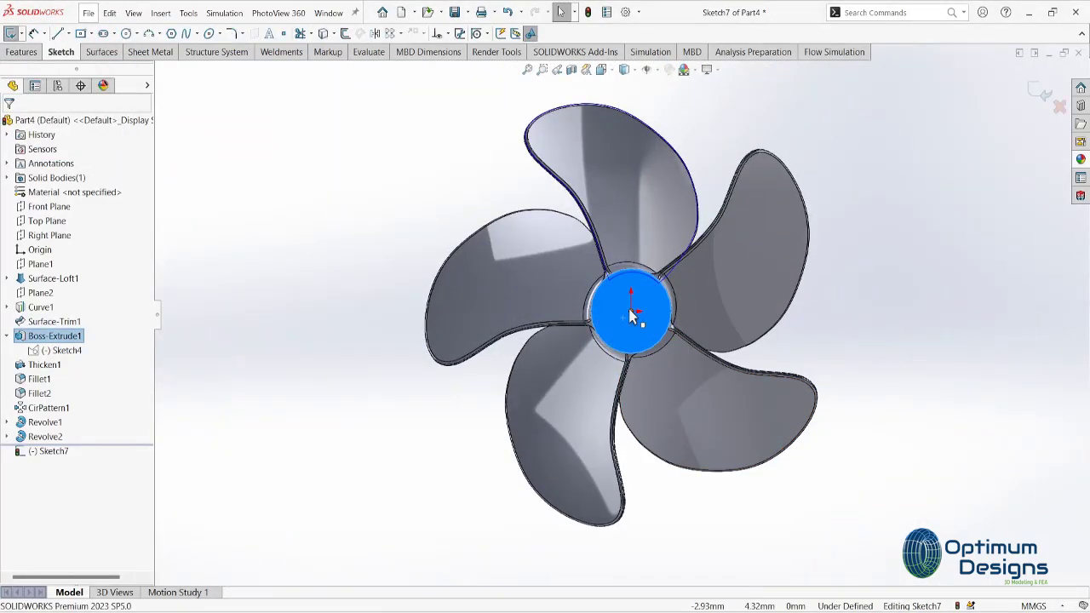
scroll(591, 302, down, 5)
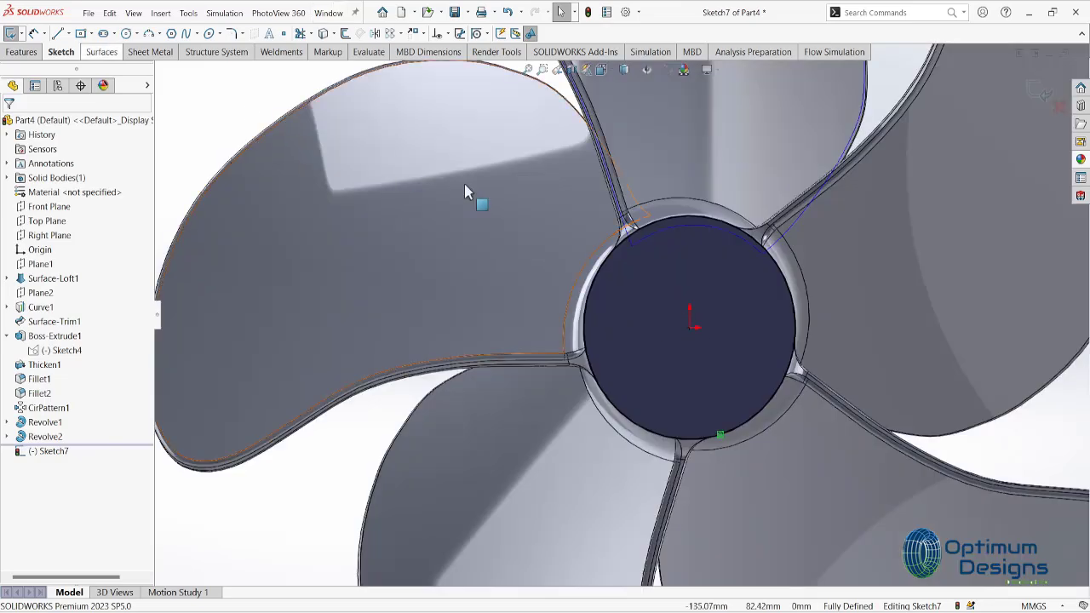
click(126, 33)
click(690, 326)
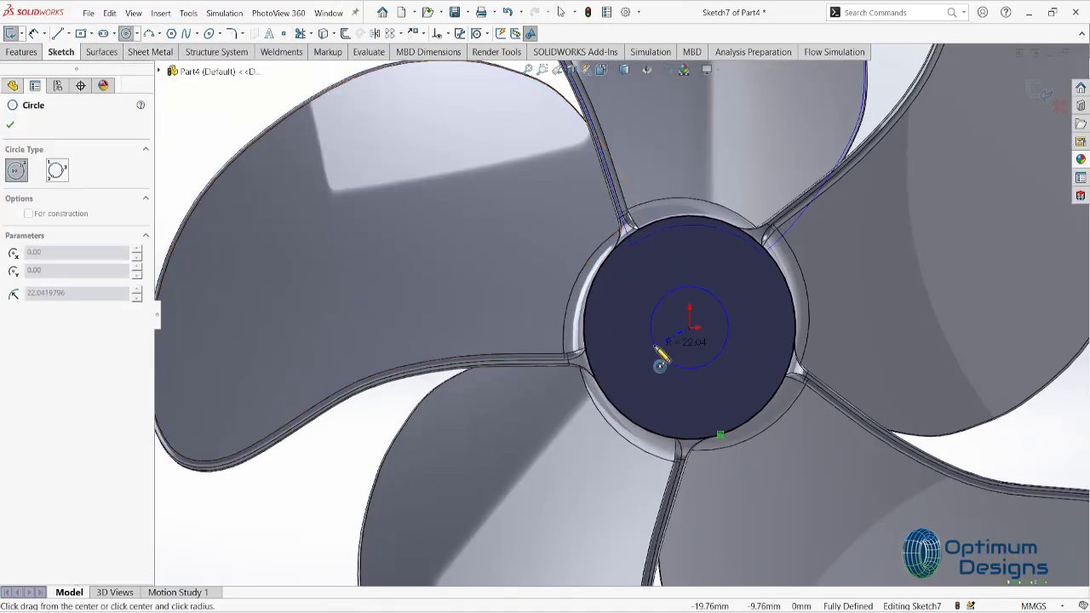
click(656, 348)
key(Escape)
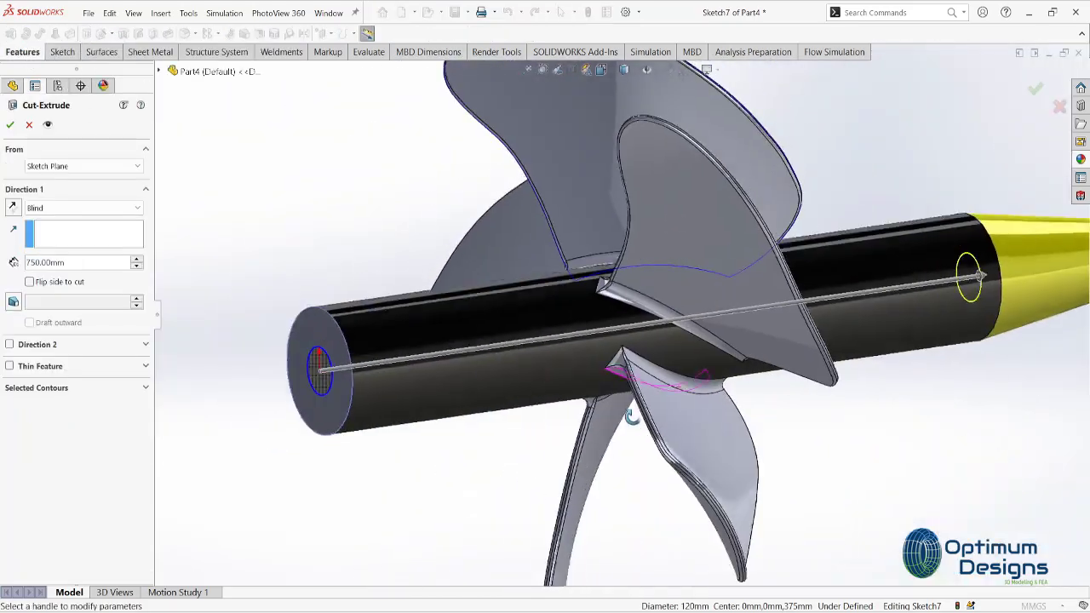
text(200mm)
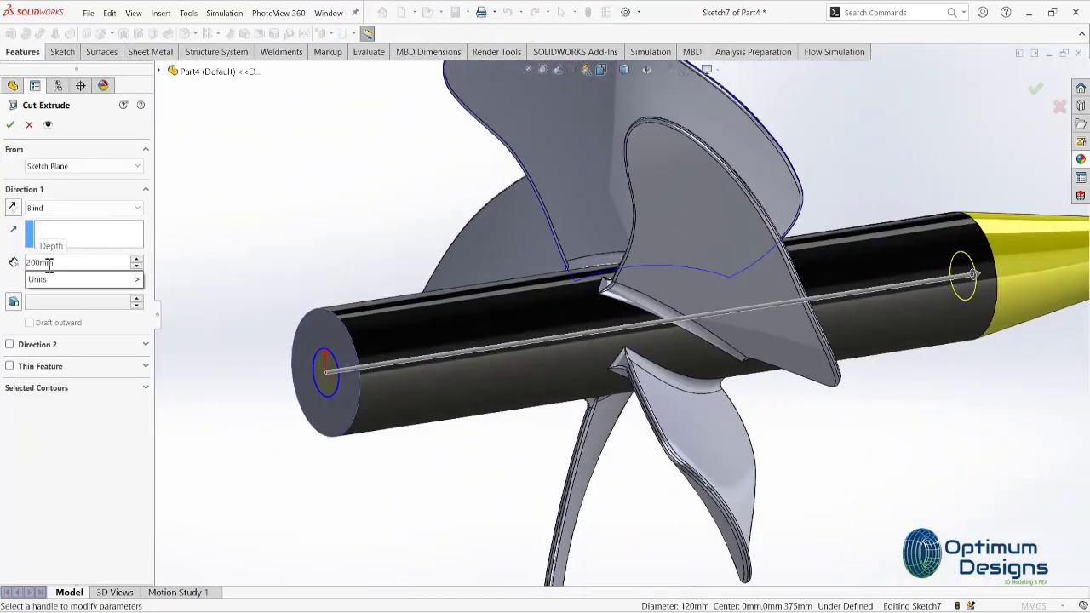
key(BackSpace)
key(BackSpace)
key(Return)
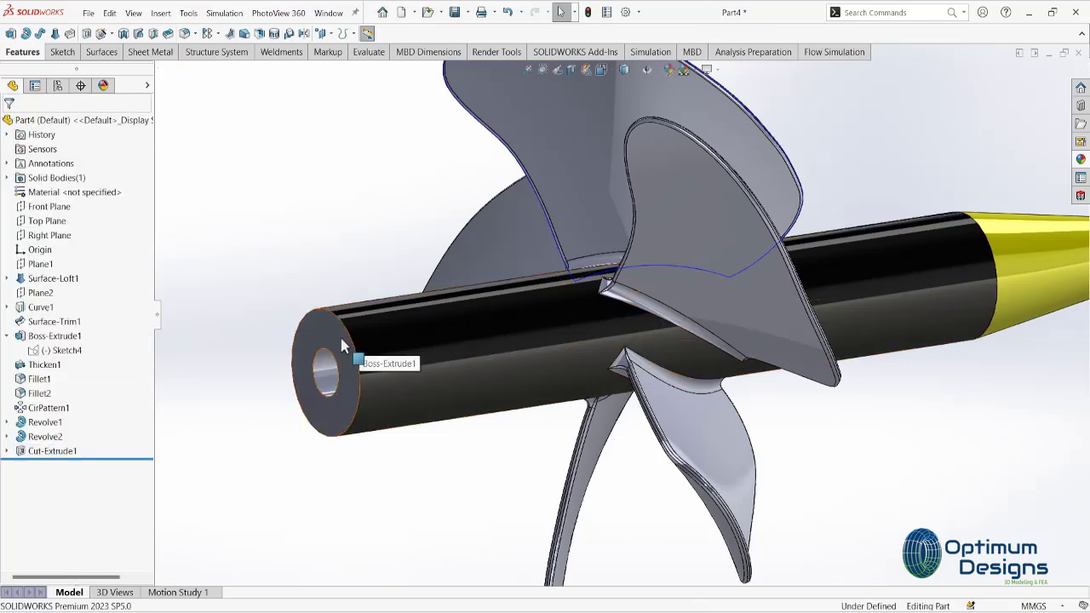
right_click(340, 345)
- Sketch a large circle at the origin on the shaft end face, enclosing the blades
click(390, 313)
right_click(664, 307)
click(673, 285)
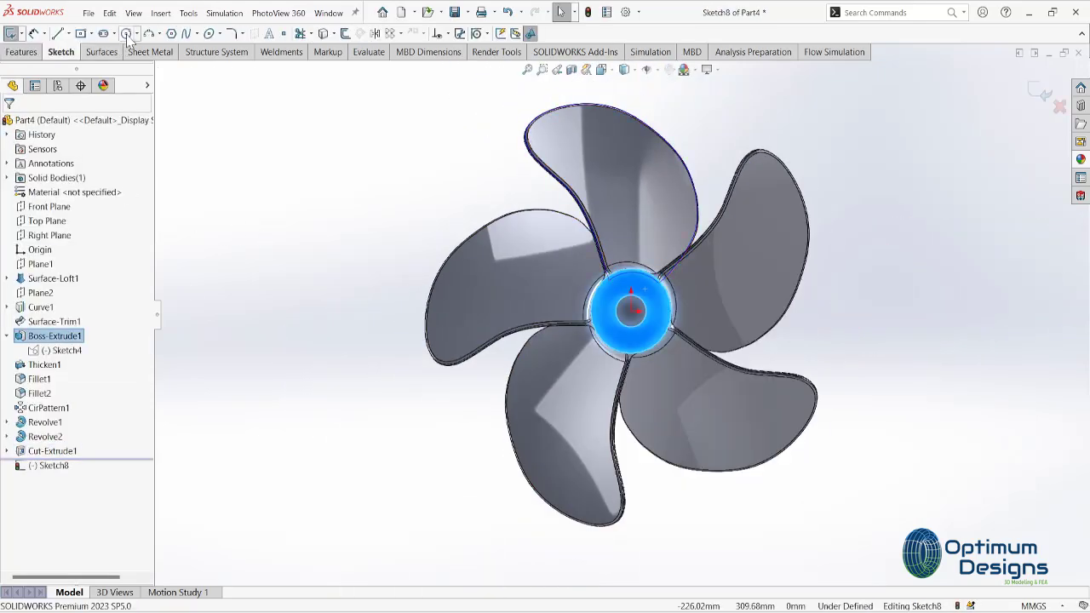
click(126, 34)
click(631, 311)
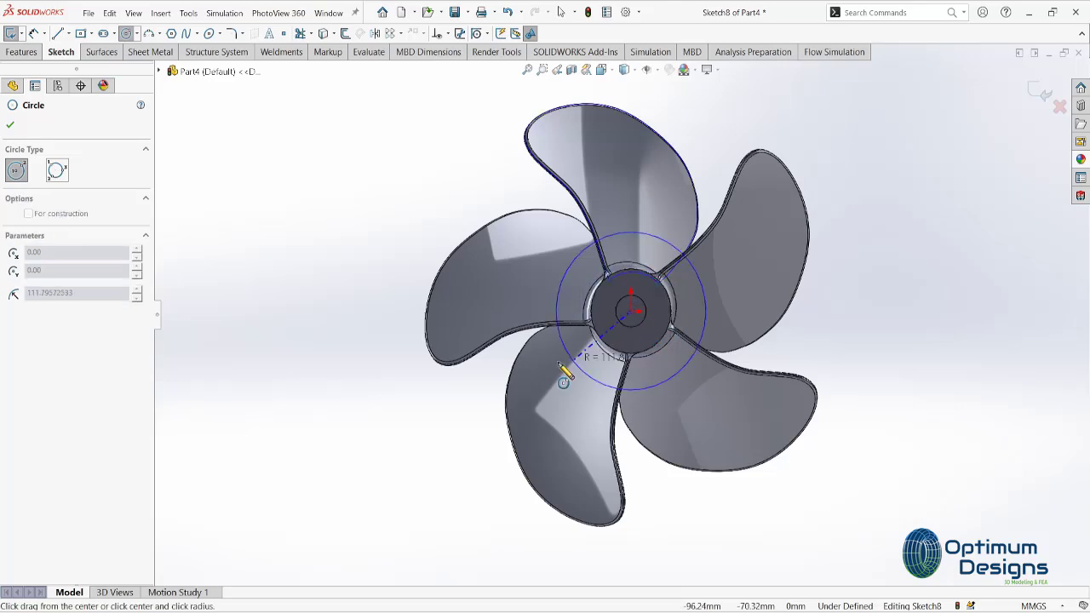
click(422, 404)
text(350)
key(Return)
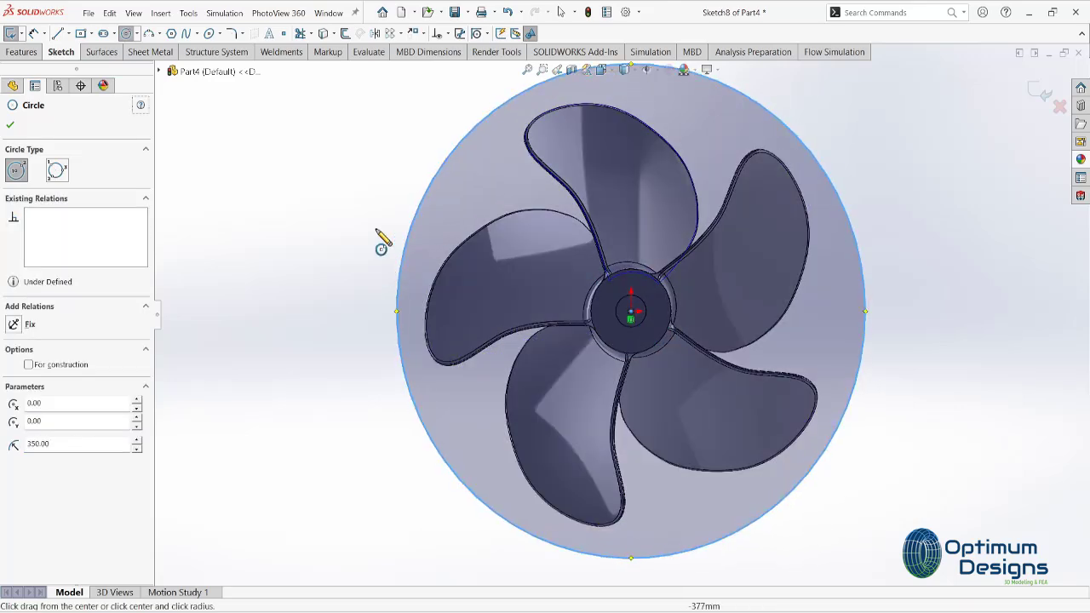
key(Escape)
- Extrude the circle as a separate, reversed body to 459 mm deep
click(21, 51)
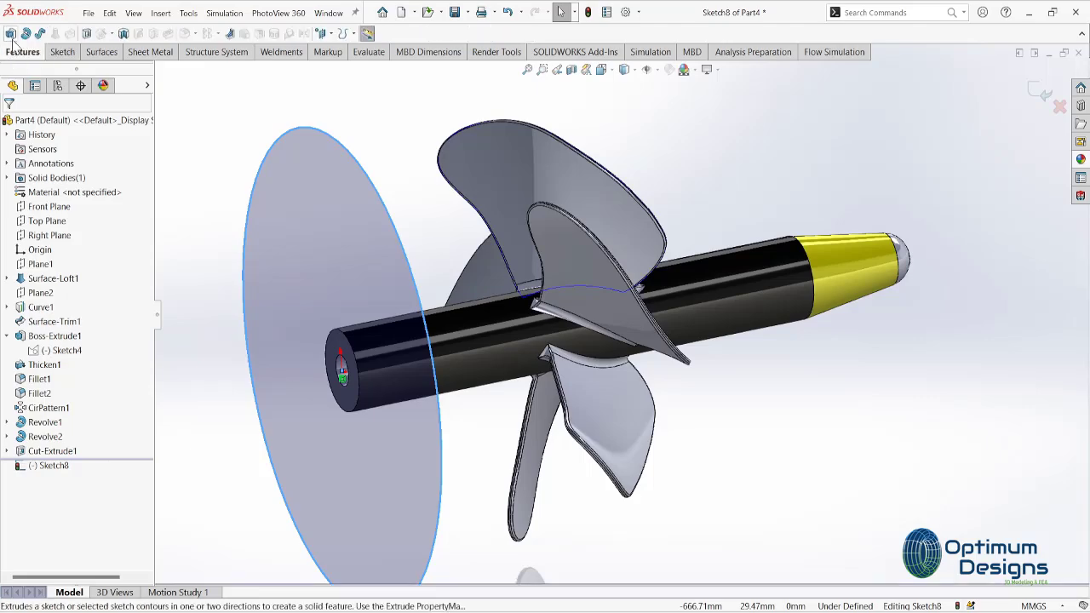
click(19, 34)
drag(262, 396, 220, 394)
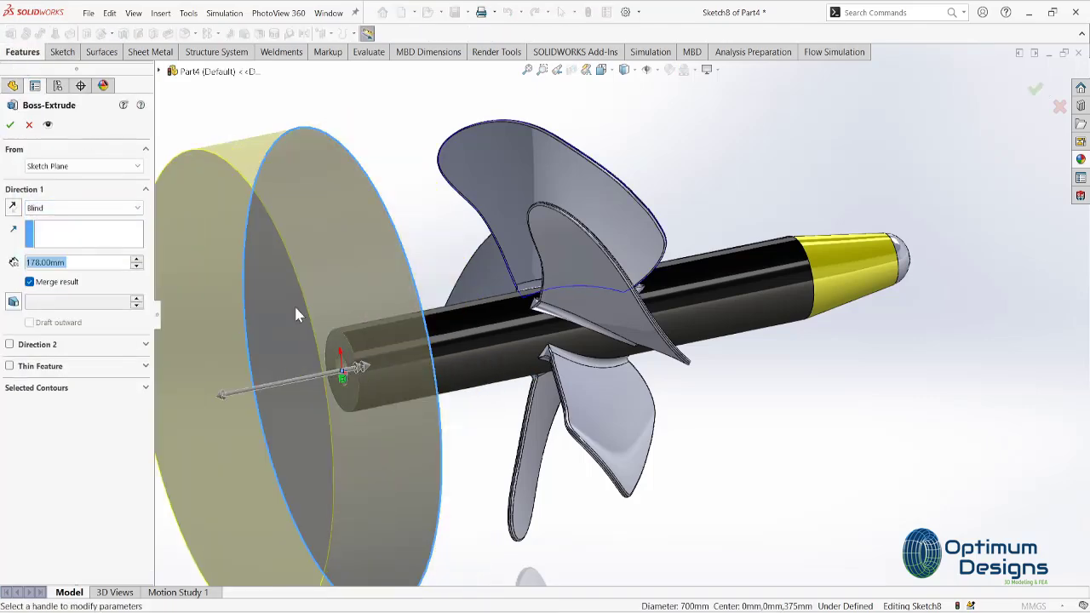
click(41, 283)
click(13, 207)
key(space)
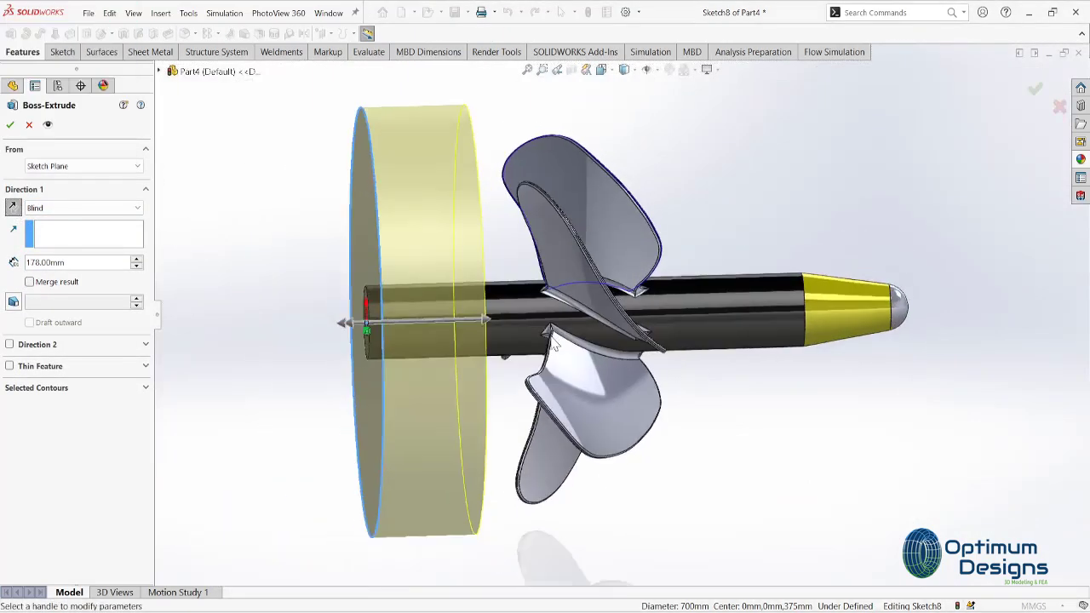
drag(460, 315, 927, 323)
key(Return)
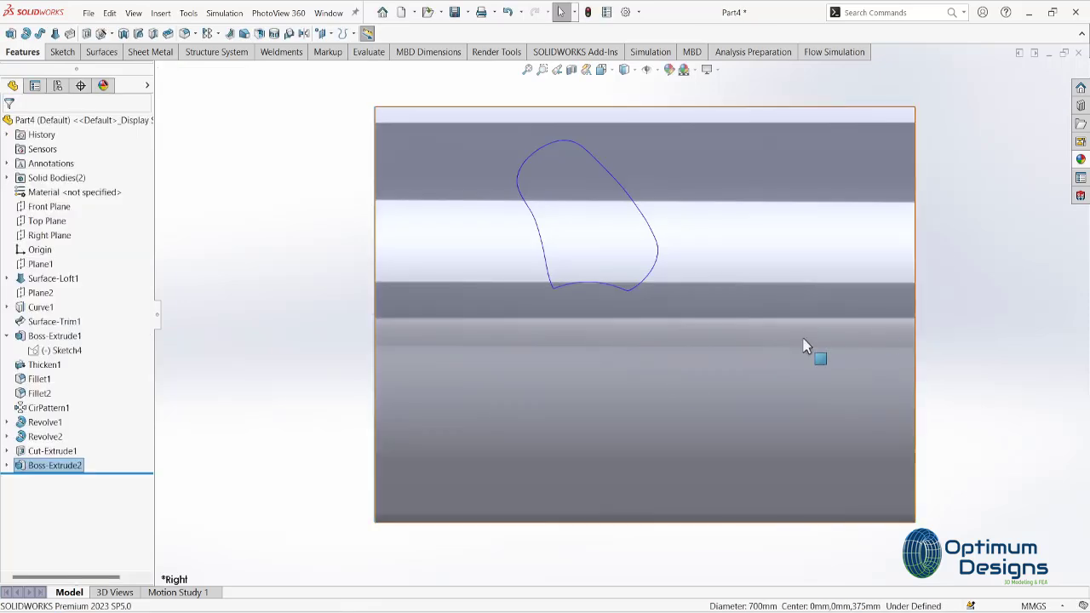
- Rename Boss-Extrude2 to 'Rotating Region' through its Feature Properties
right_click(66, 467)
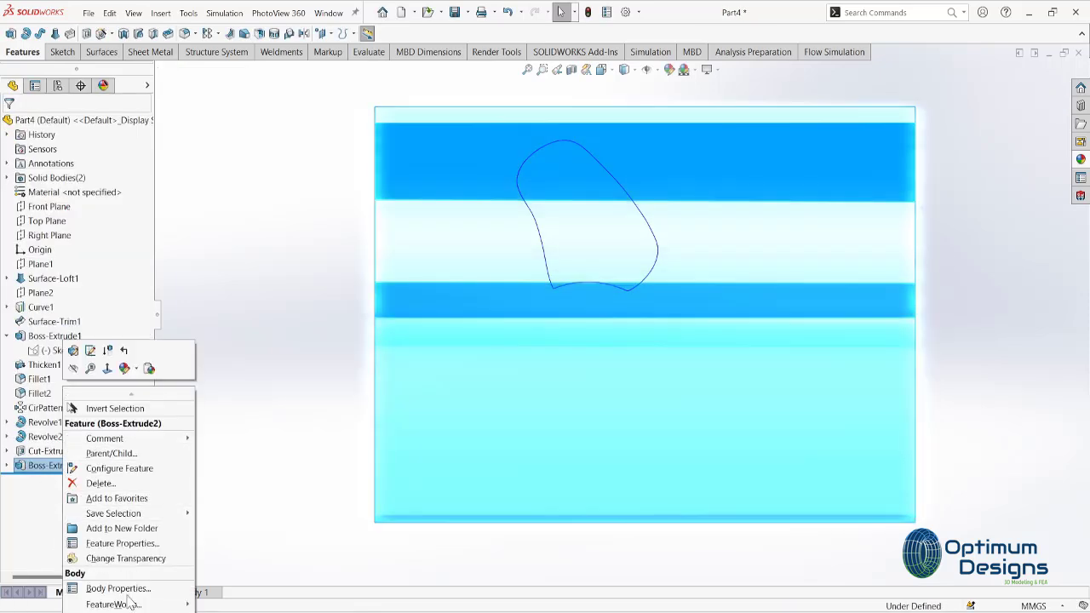
click(110, 586)
text(Rotating Region)
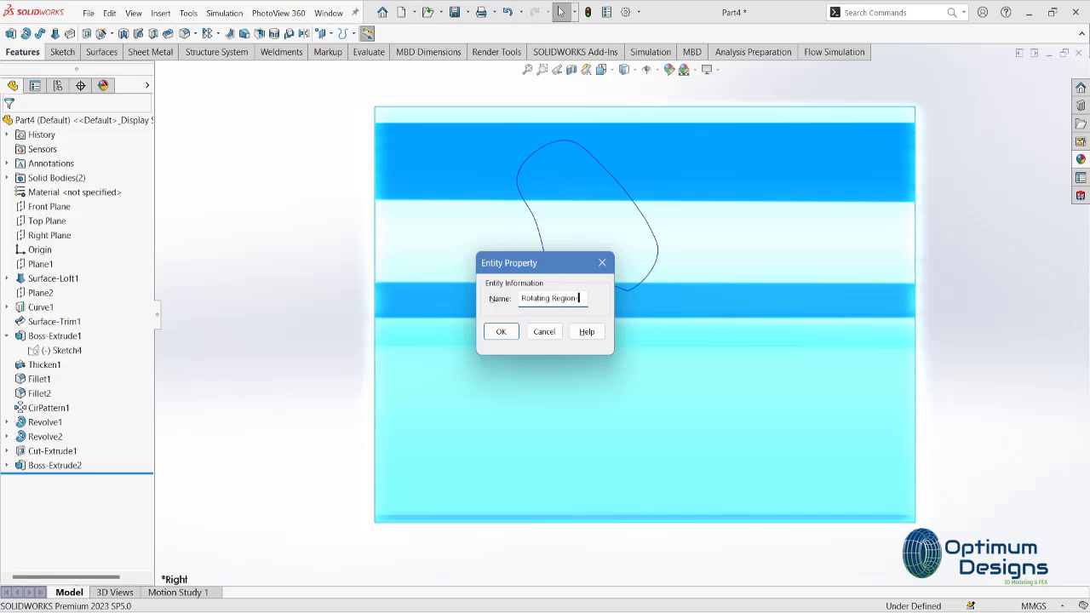
key(Return)
right_click(78, 465)
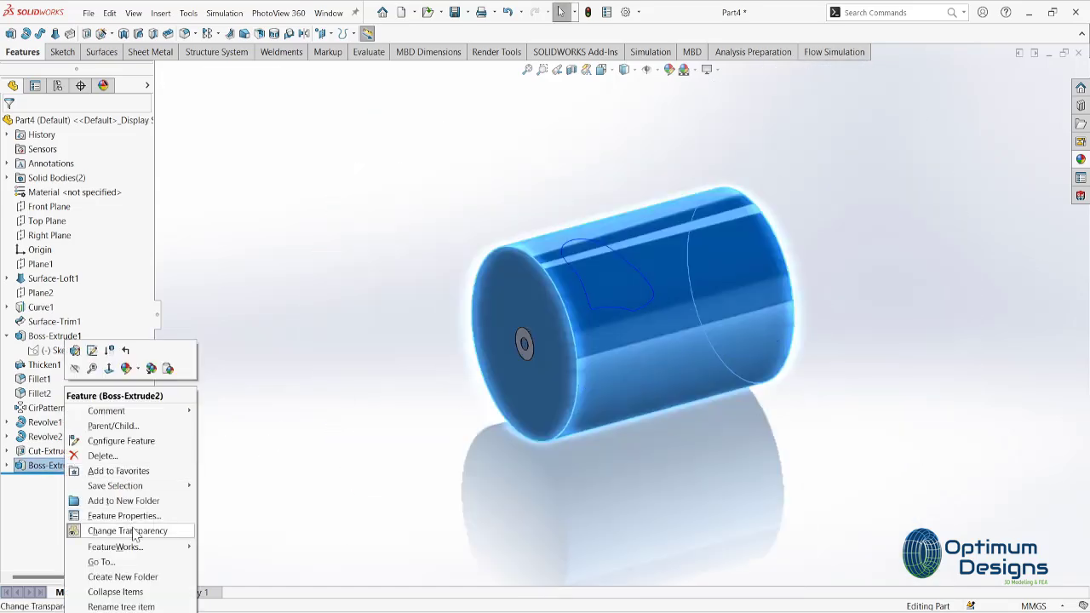
click(125, 516)
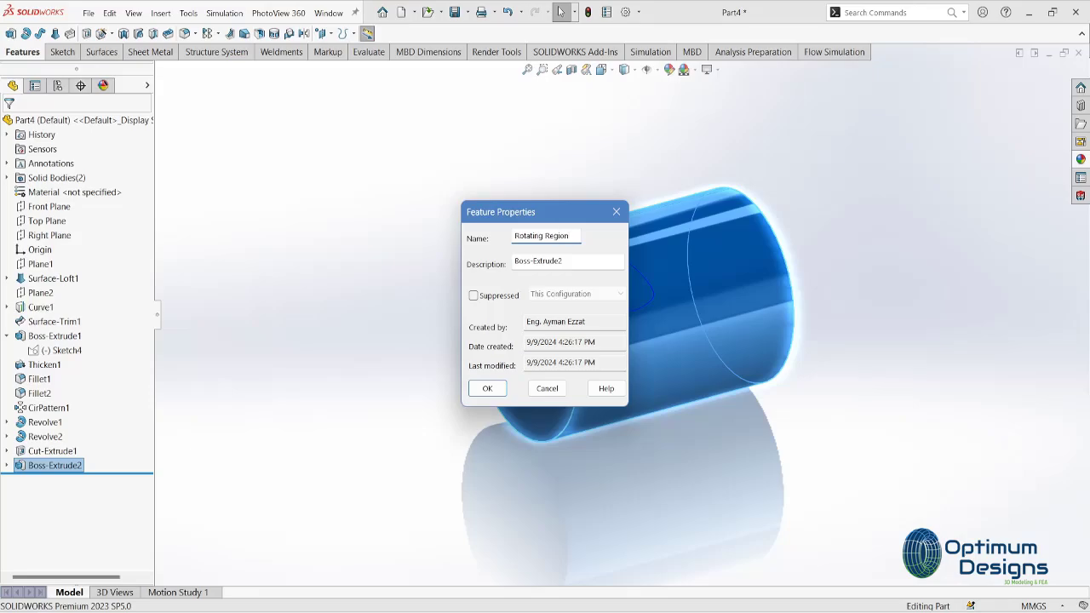
click(490, 391)
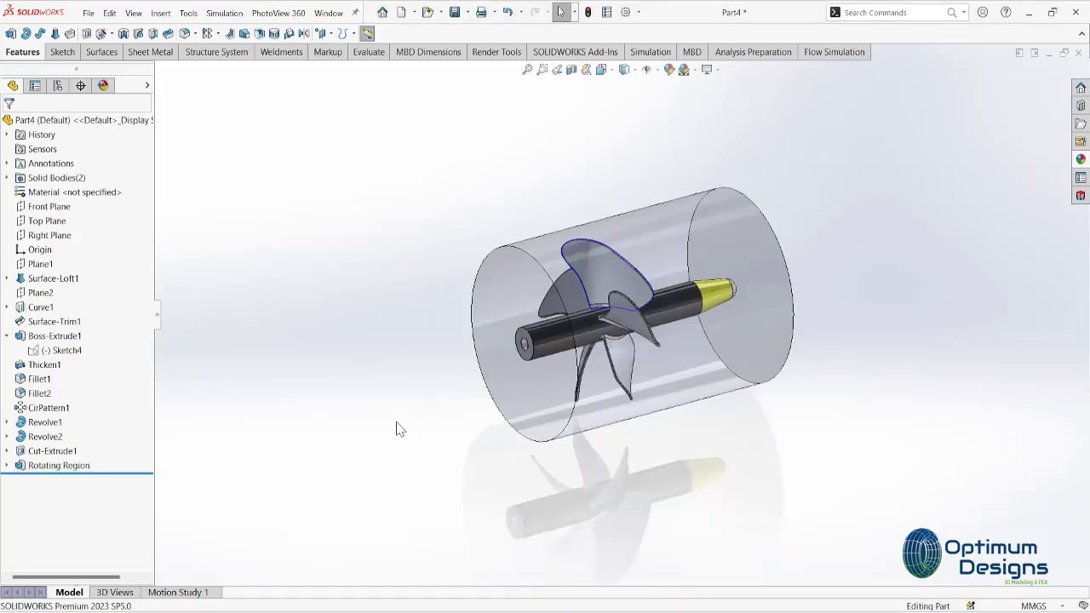
key(space)
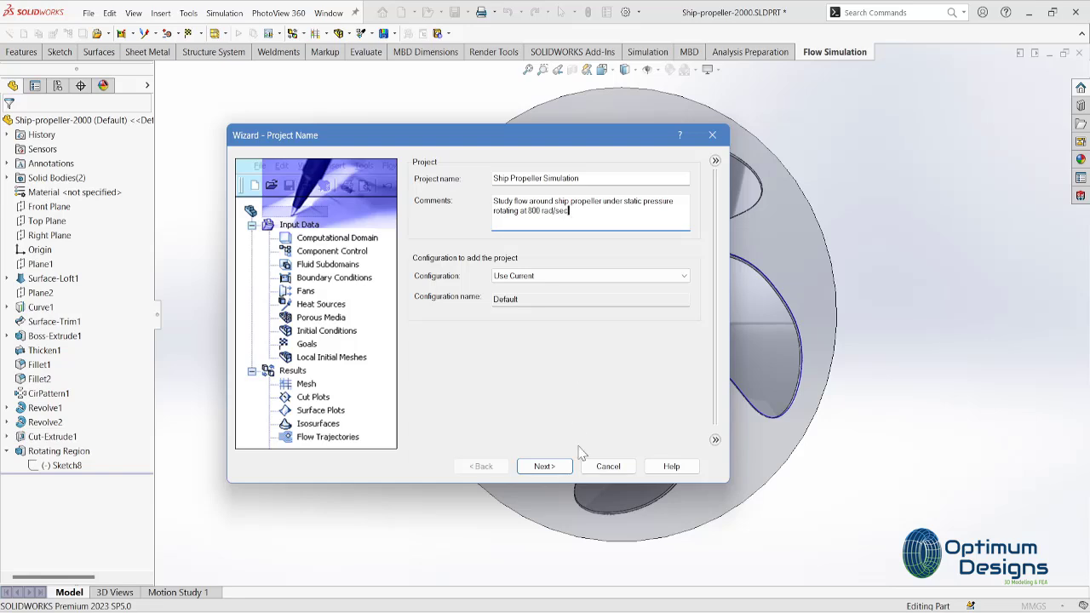
- Accept the project name and choose SI units with pressure in bar and temperature in °C
click(542, 466)
click(532, 349)
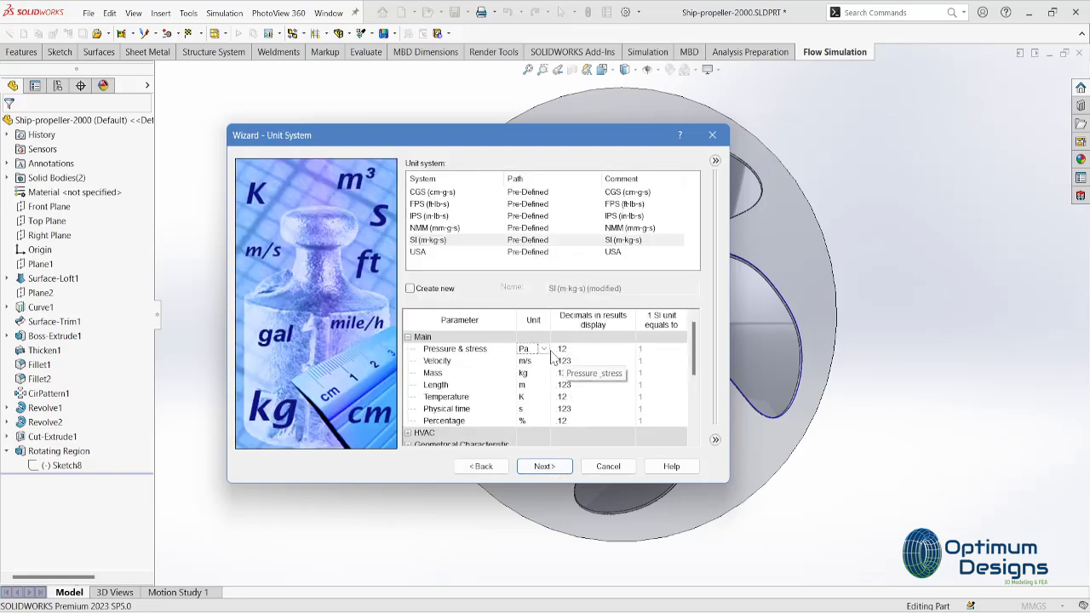
click(545, 349)
click(551, 506)
click(532, 396)
click(544, 397)
click(545, 417)
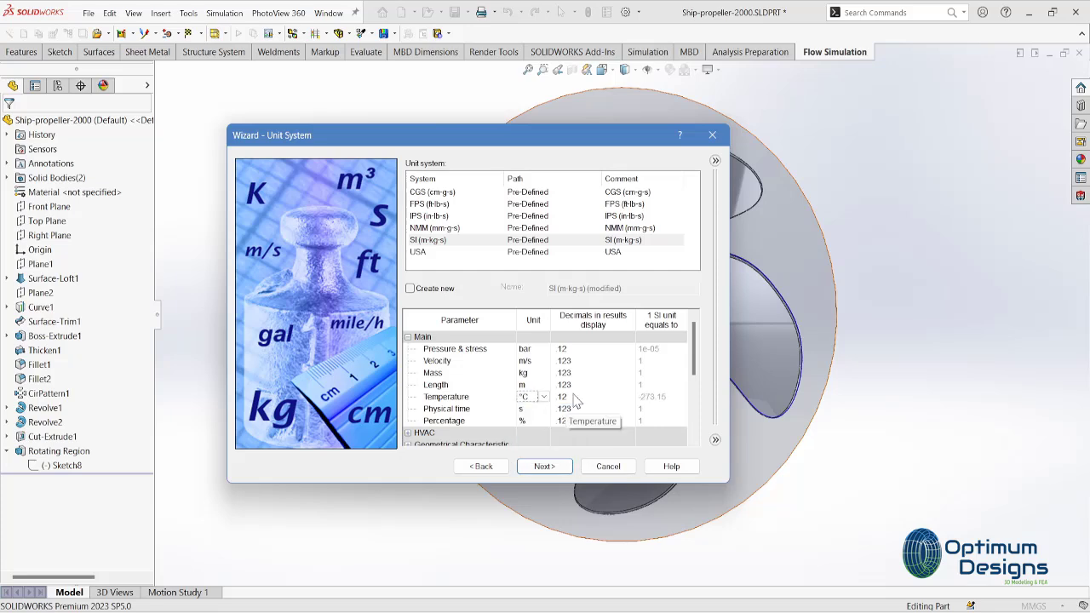
scroll(698, 358, down, 2)
scroll(698, 358, down, 3)
scroll(698, 358, down, 2)
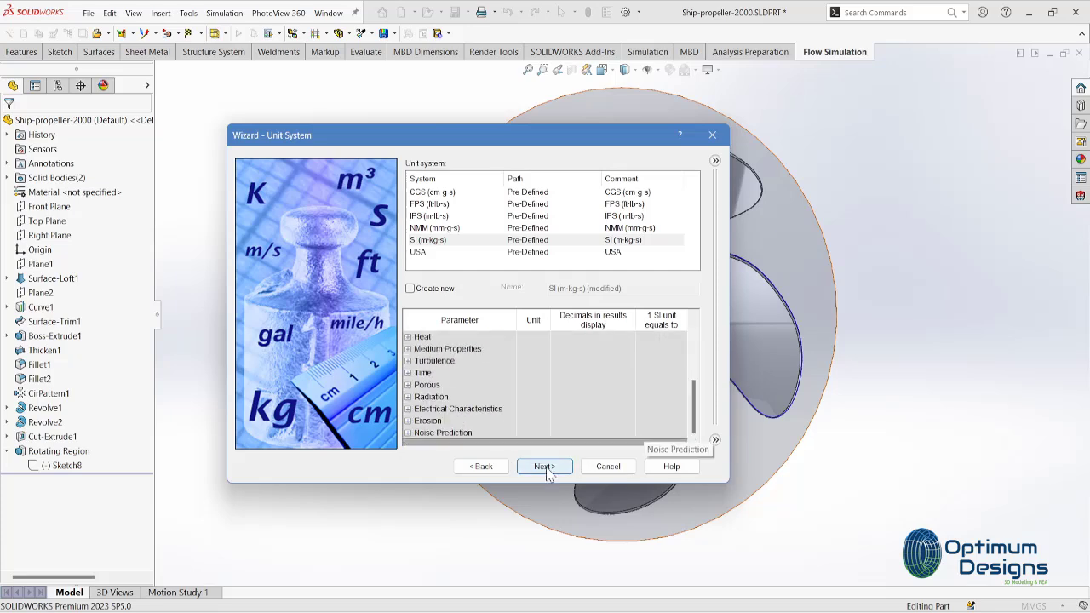
scroll(559, 423, up, 5)
scroll(559, 423, up, 1)
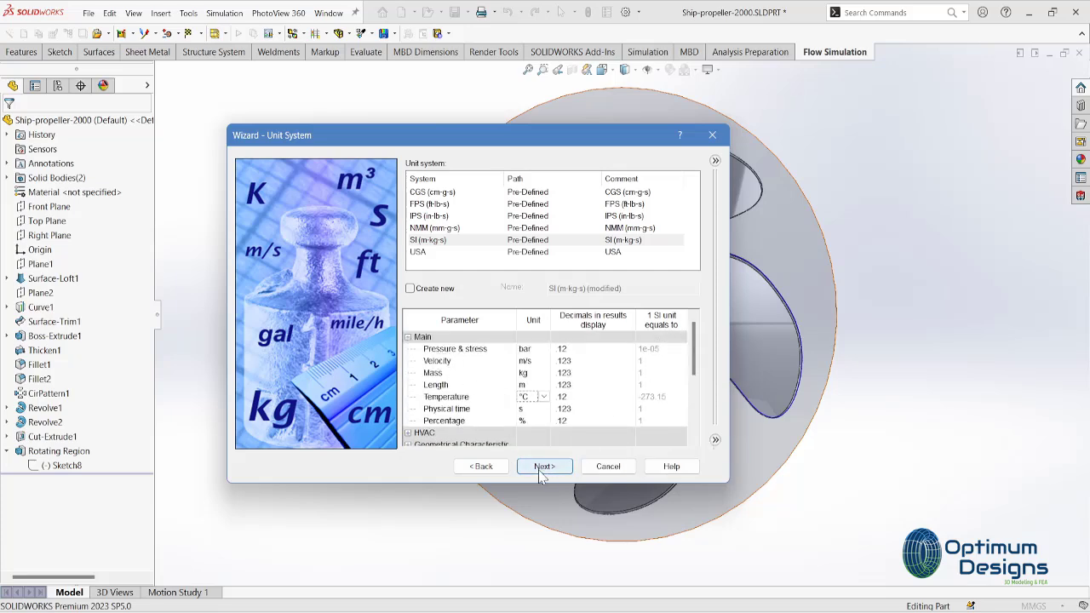
- Set the analysis type with rotation and gravity enabled
click(542, 466)
click(561, 228)
click(561, 215)
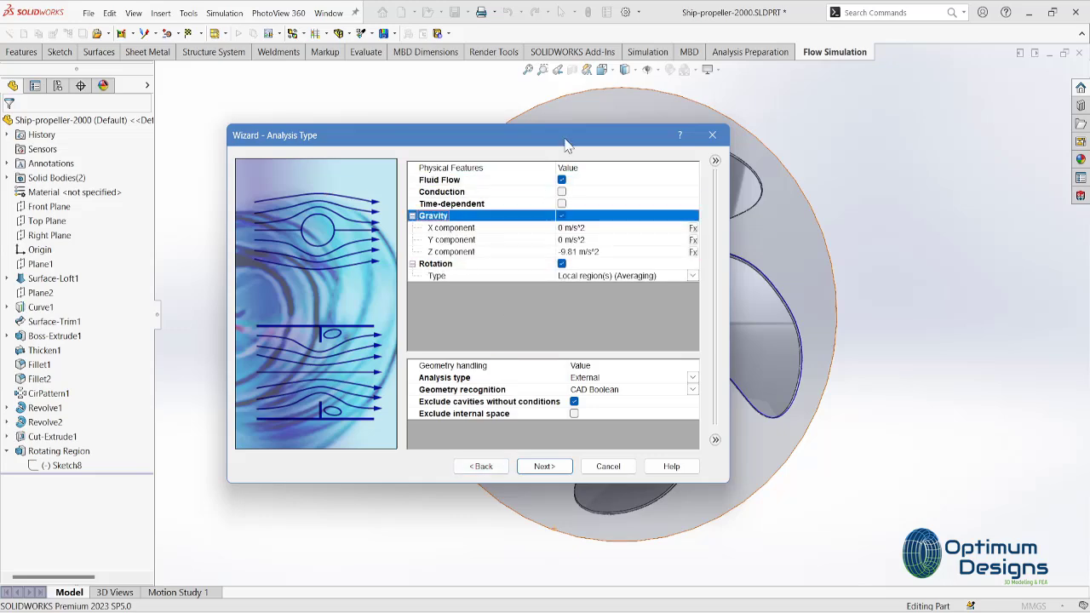
- On Analysis Type, enable rotation and gravity with Y component -9.81, keeping External flow
drag(566, 144, 339, 137)
click(337, 246)
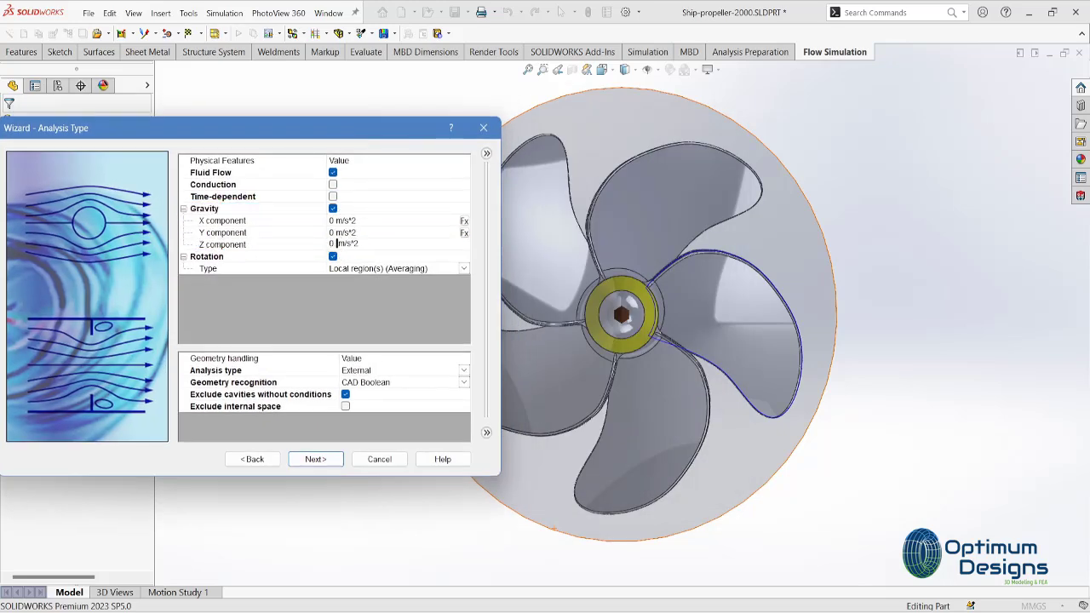
click(349, 269)
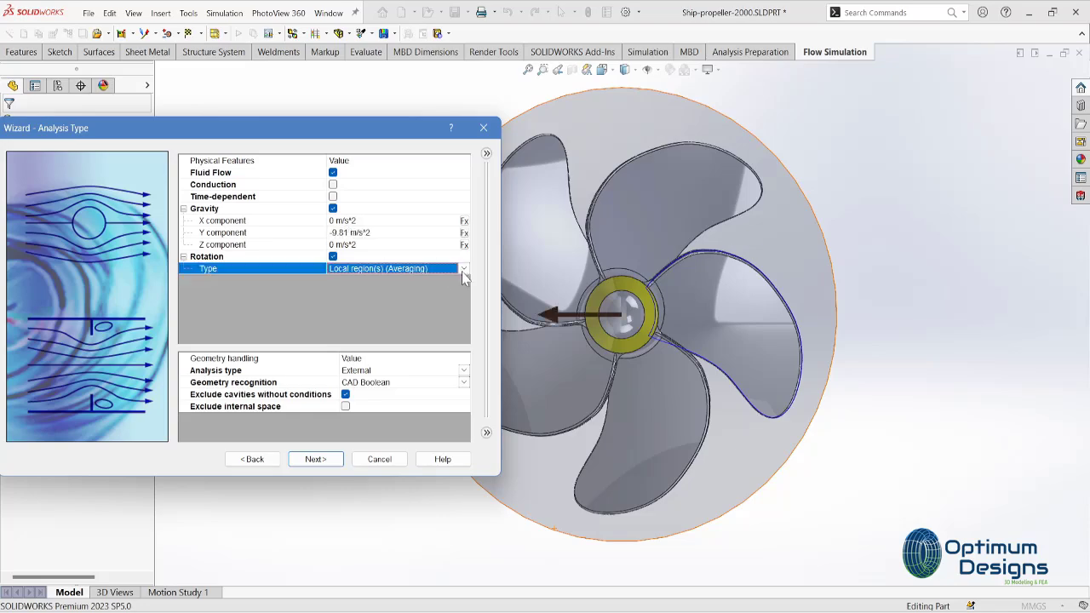
key(space)
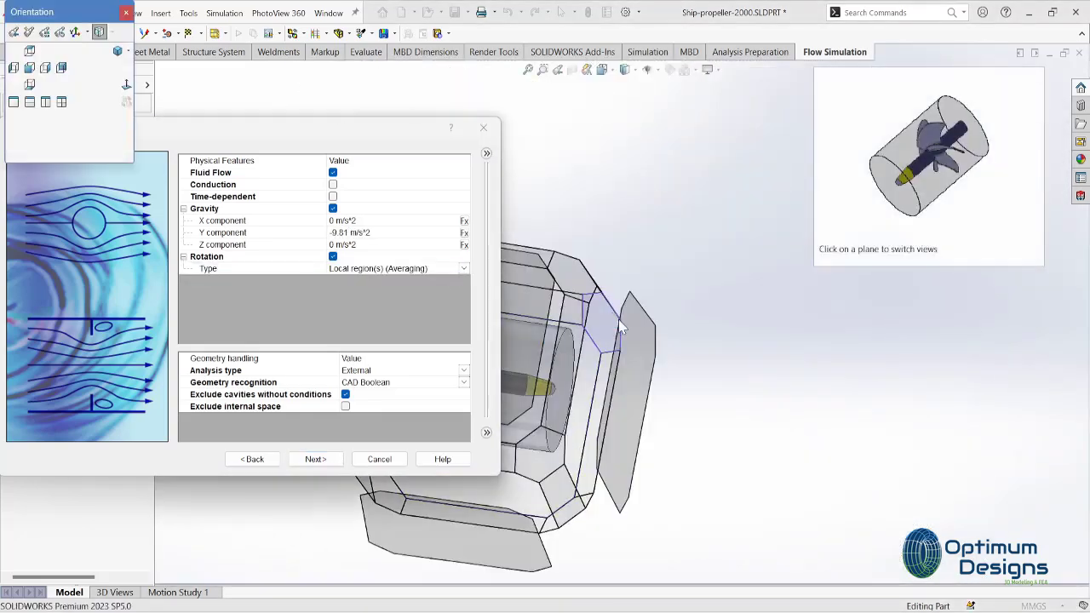
click(937, 141)
click(349, 233)
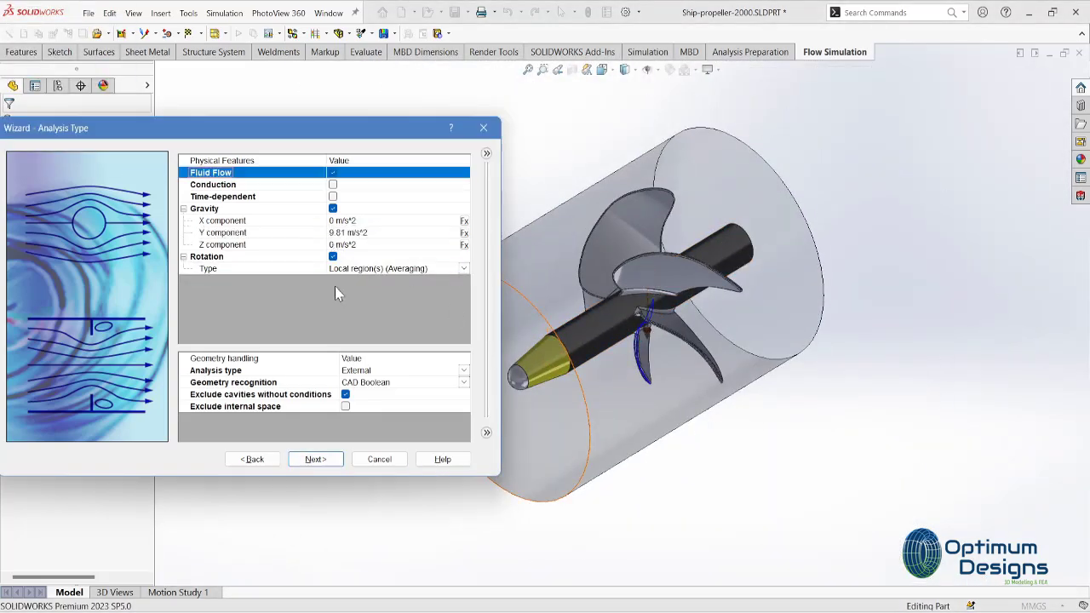
click(465, 384)
- Keep CAD Boolean geometry recognition and exclude cavities without flow conditions
click(465, 384)
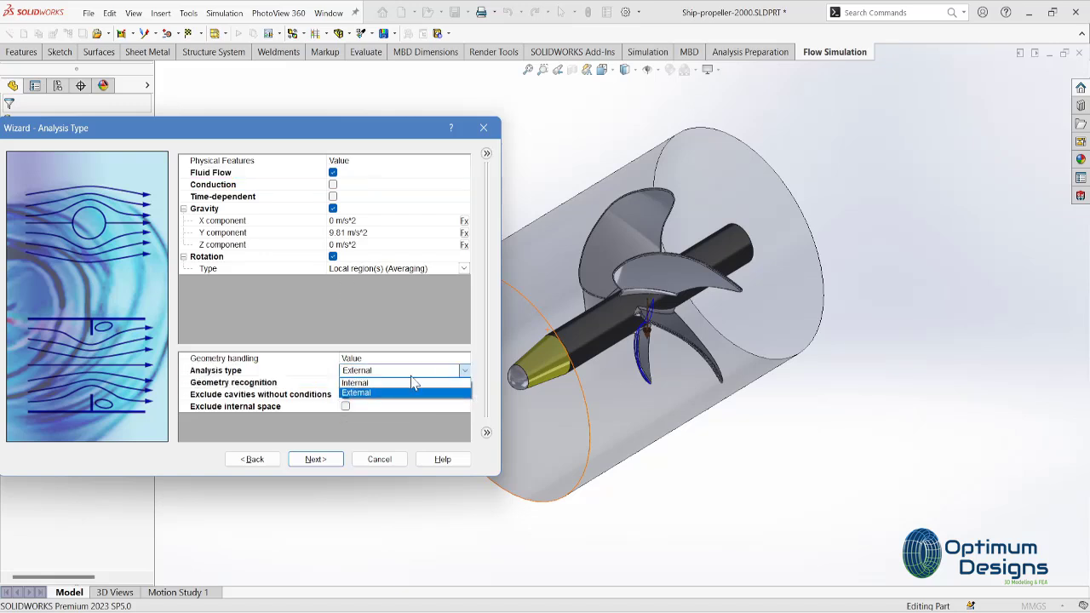
click(374, 394)
click(355, 396)
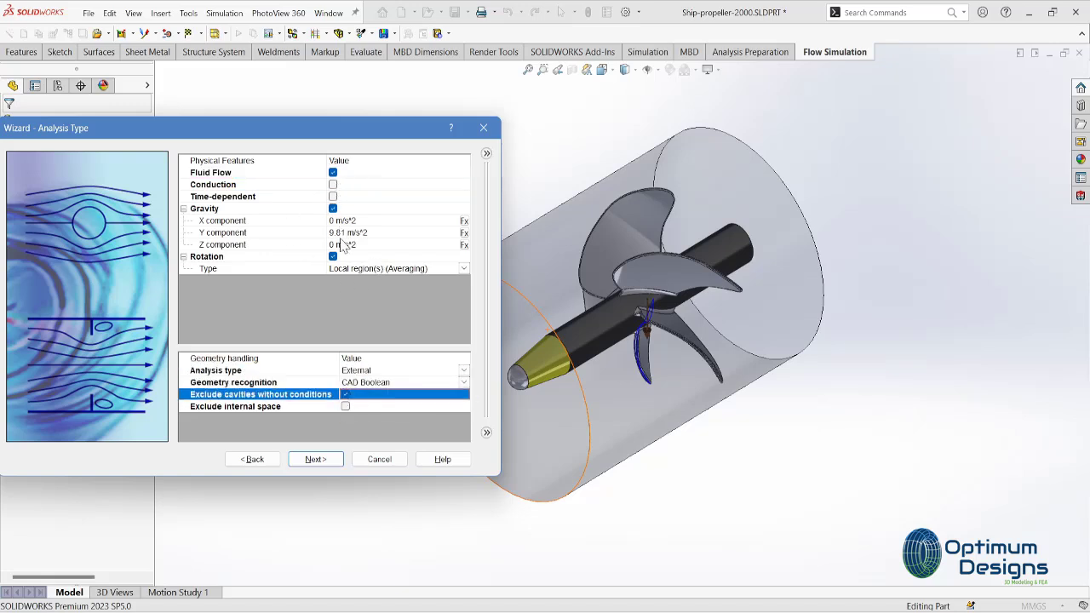
click(336, 269)
click(463, 268)
click(374, 286)
click(587, 372)
- Add Water from the Liquids category as the project fluid
click(315, 459)
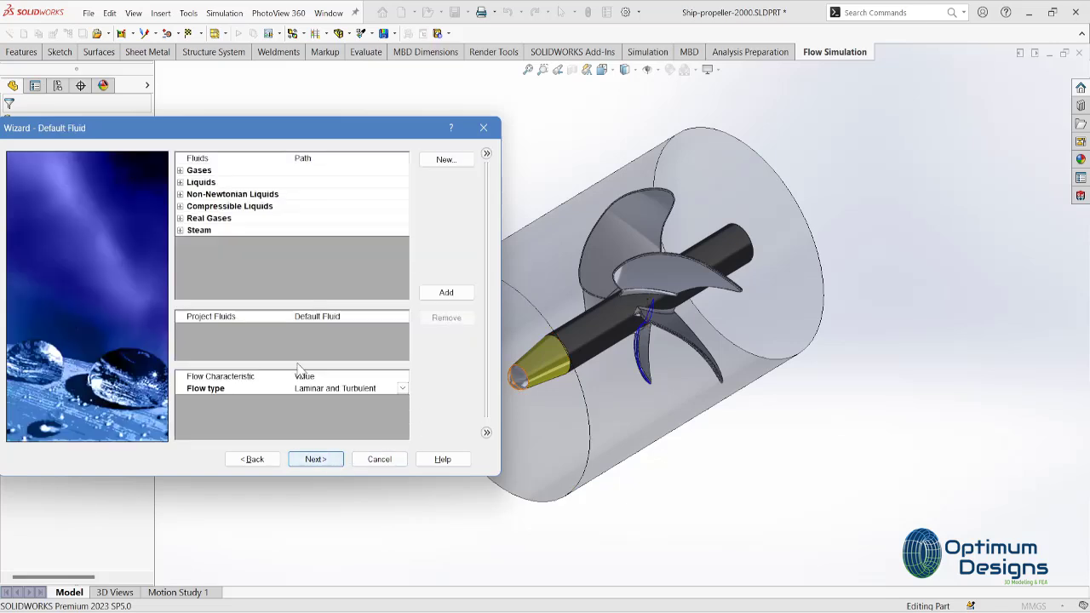
click(201, 183)
click(180, 182)
scroll(370, 255, down, 3)
click(247, 214)
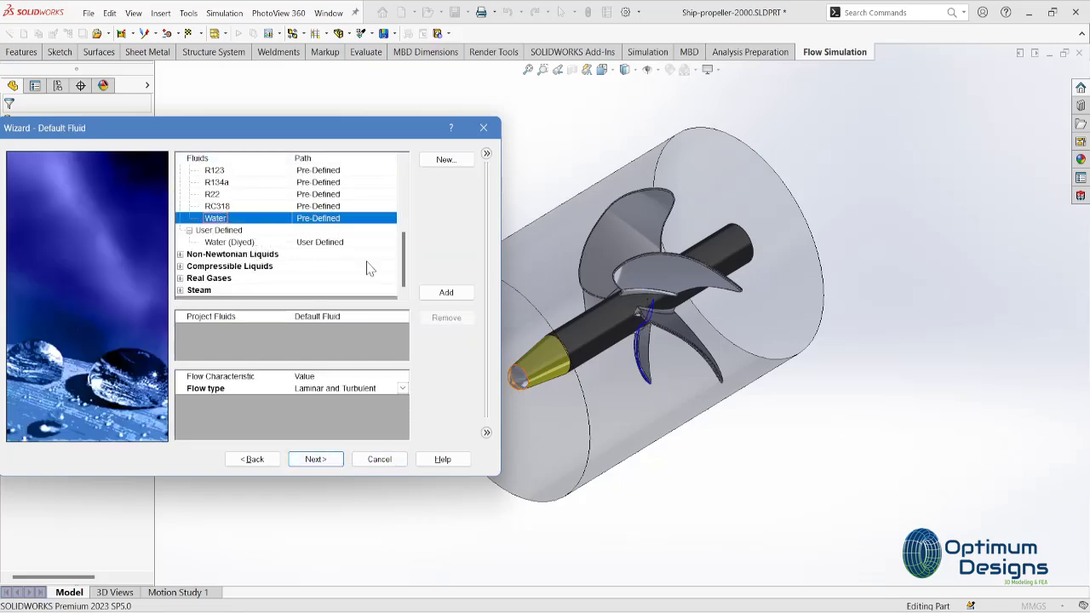
click(447, 293)
- Accept the default wall and initial conditions, finish the wizard, and view the domain from the side
click(319, 460)
click(315, 460)
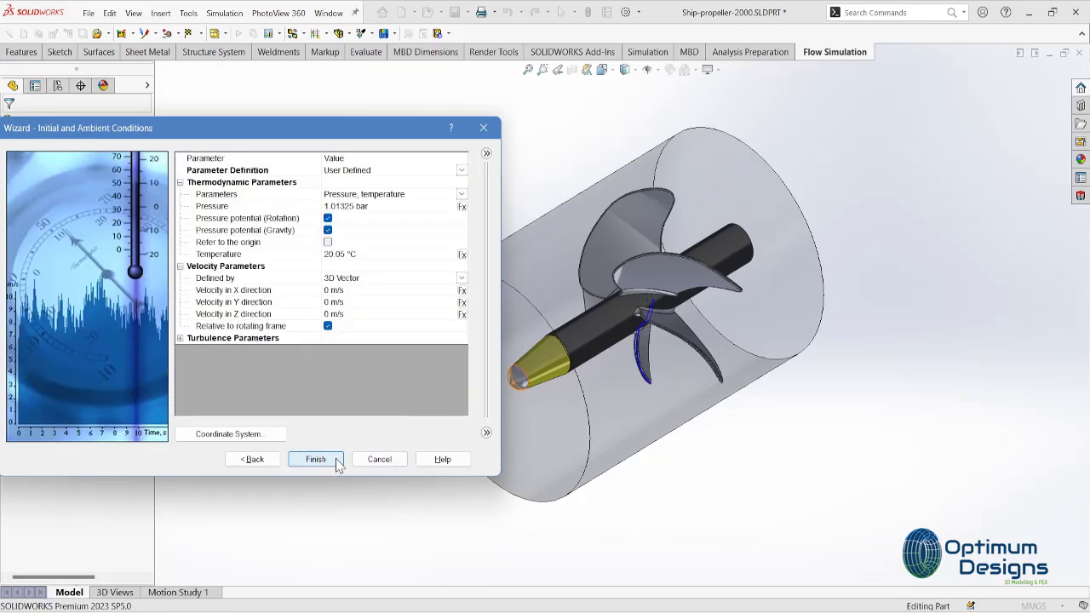
click(315, 460)
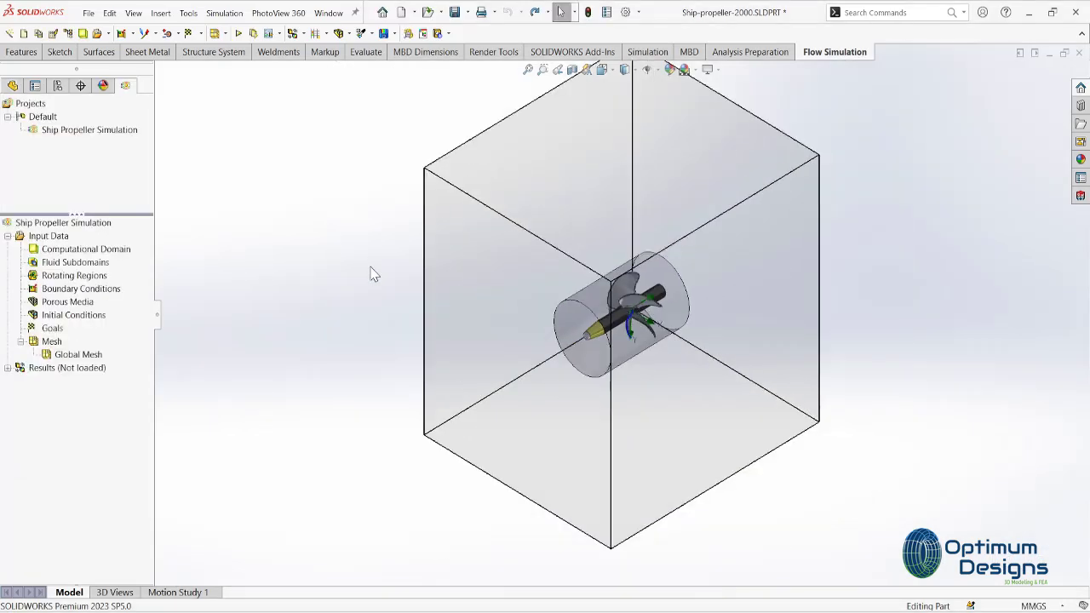
key(space)
click(603, 366)
- Edit the computational domain, first stretching it along X and moving its bottom boundary
click(85, 249)
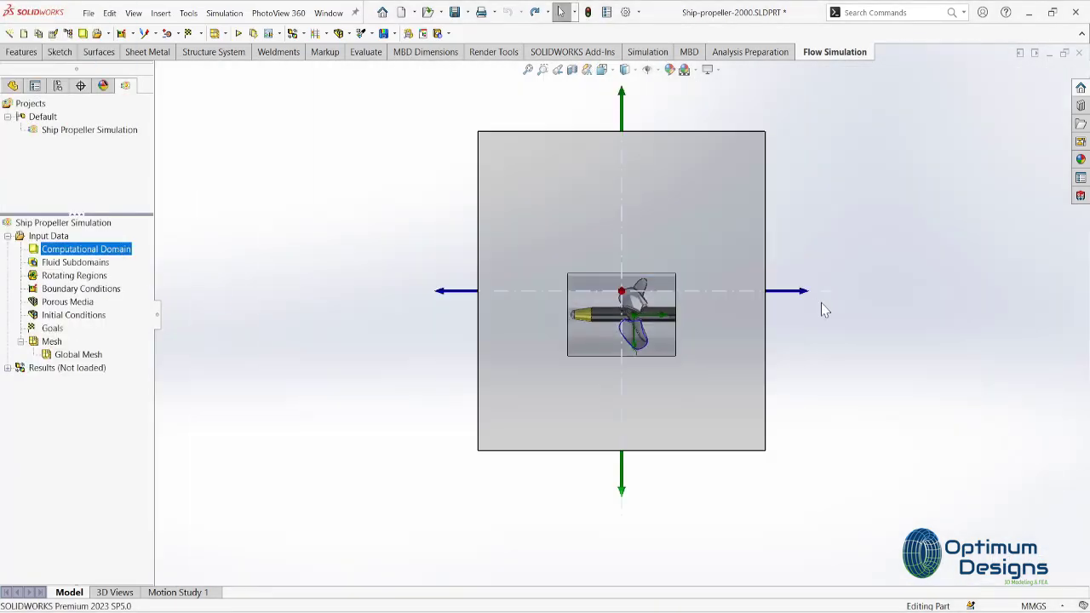
mouse_move(805, 291)
mouse_down()
mouse_move(1059, 309)
mouse_move(1081, 298)
mouse_up()
drag(764, 492, 766, 540)
click(370, 321)
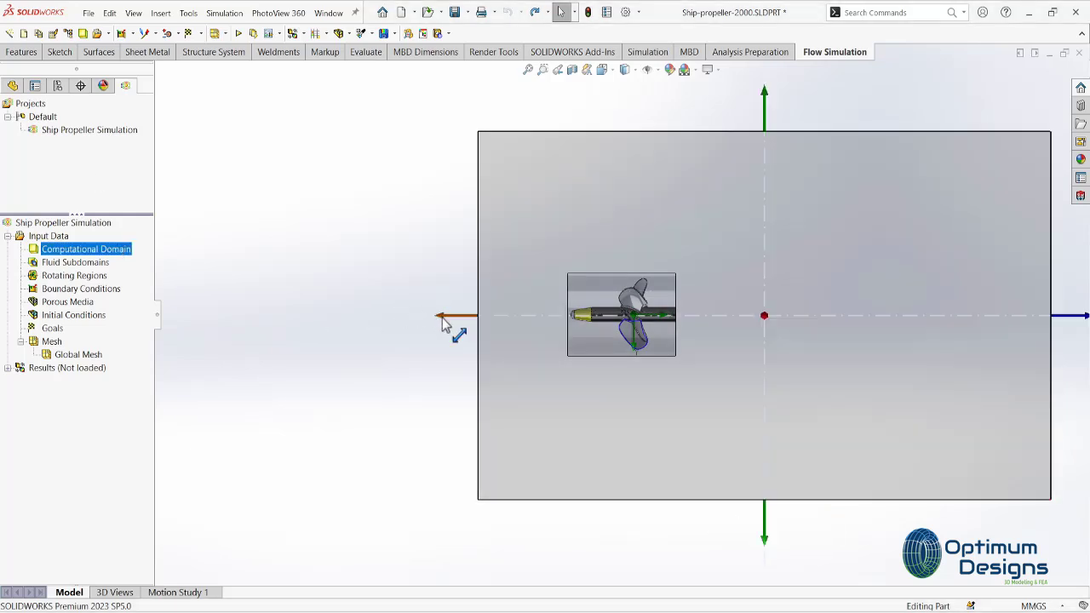
mouse_move(443, 324)
mouse_down()
mouse_move(377, 321)
mouse_move(477, 322)
mouse_up()
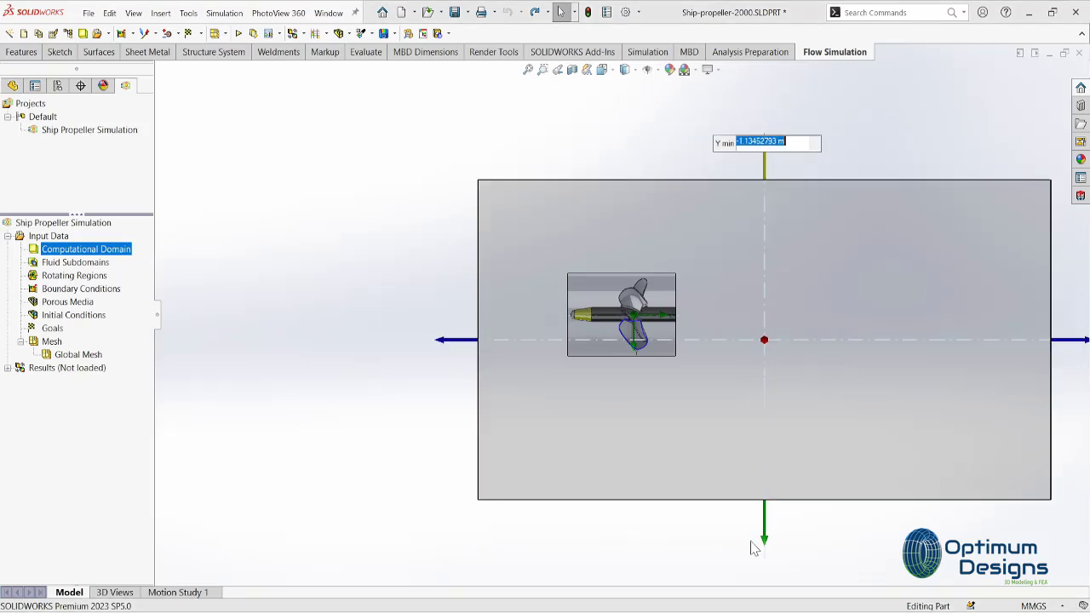
middle_drag(644, 463, 648, 487)
key(space)
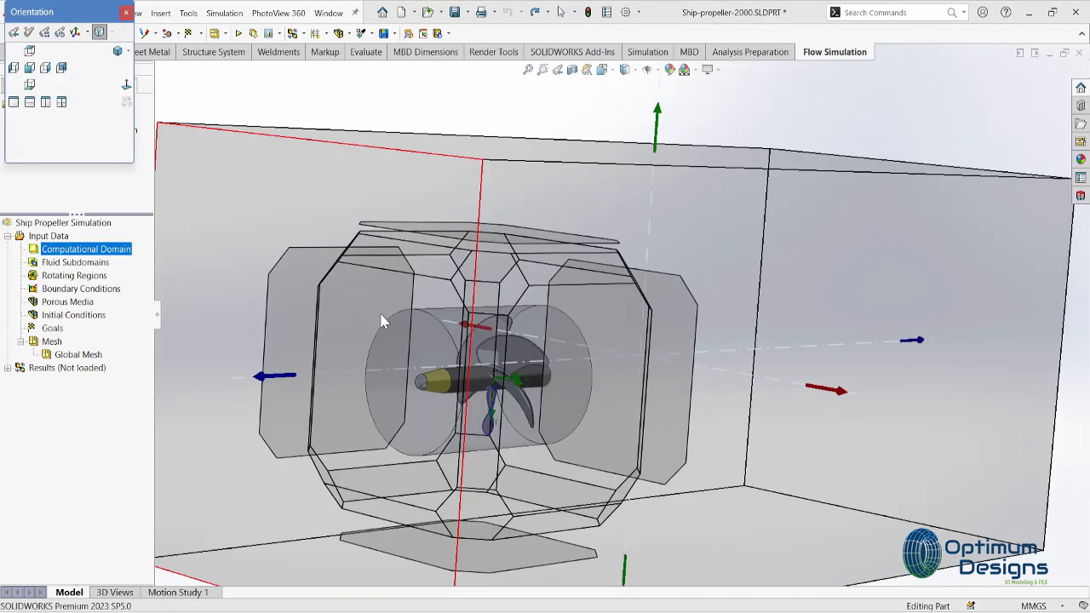
- In Front view, pull the X min, X max and Y min boundaries inward, then orbit to check
click(29, 68)
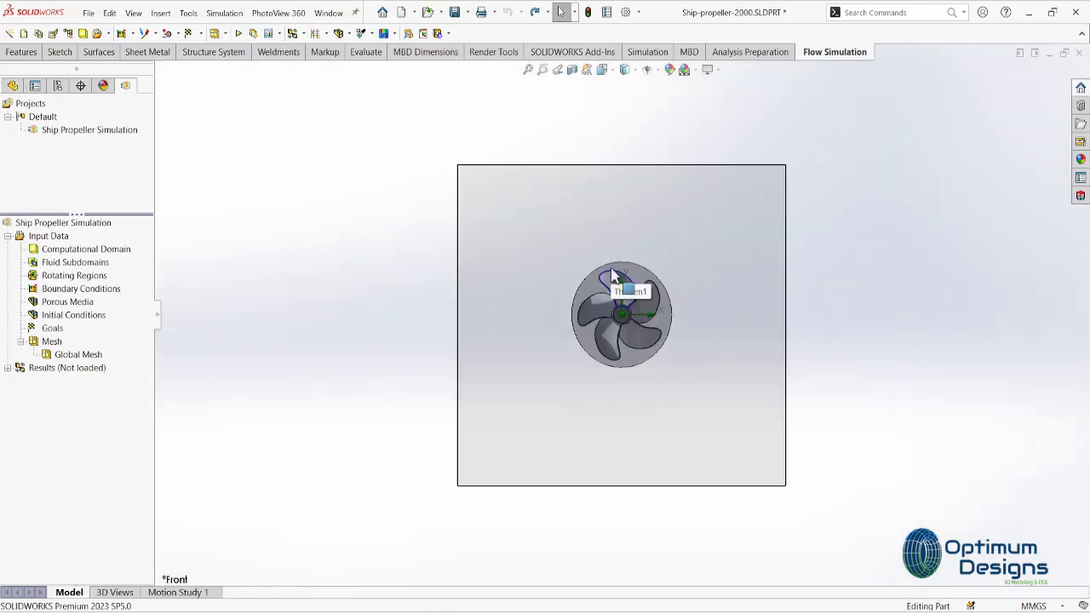
drag(421, 325, 497, 326)
drag(805, 327, 757, 333)
mouse_move(623, 528)
mouse_down()
mouse_move(633, 511)
mouse_move(625, 516)
mouse_up()
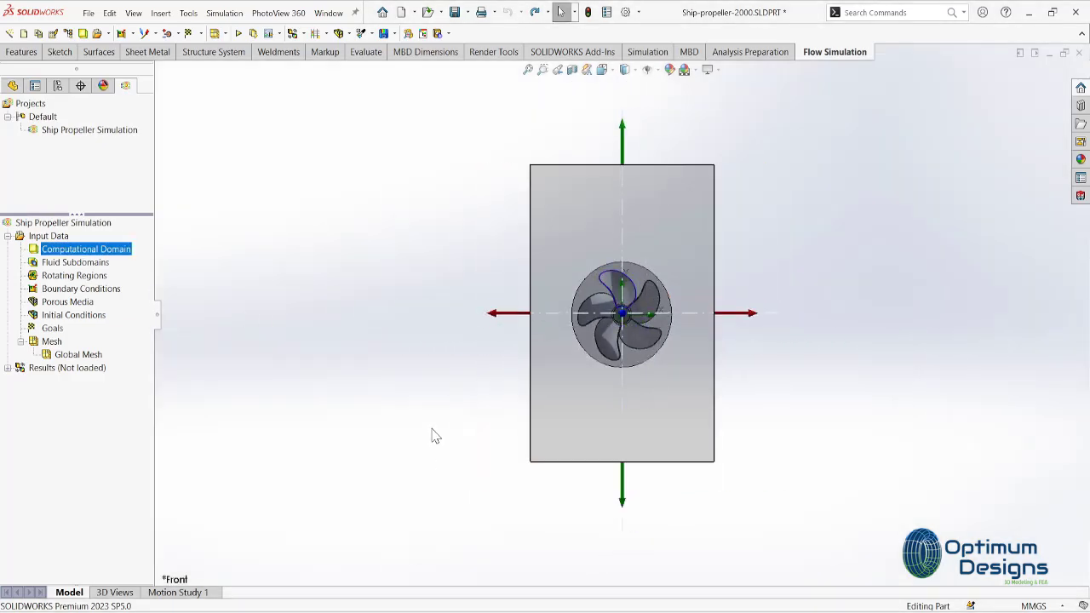
mouse_move(434, 438)
middle_down()
mouse_move(636, 438)
mouse_move(645, 457)
middle_up()
key(space)
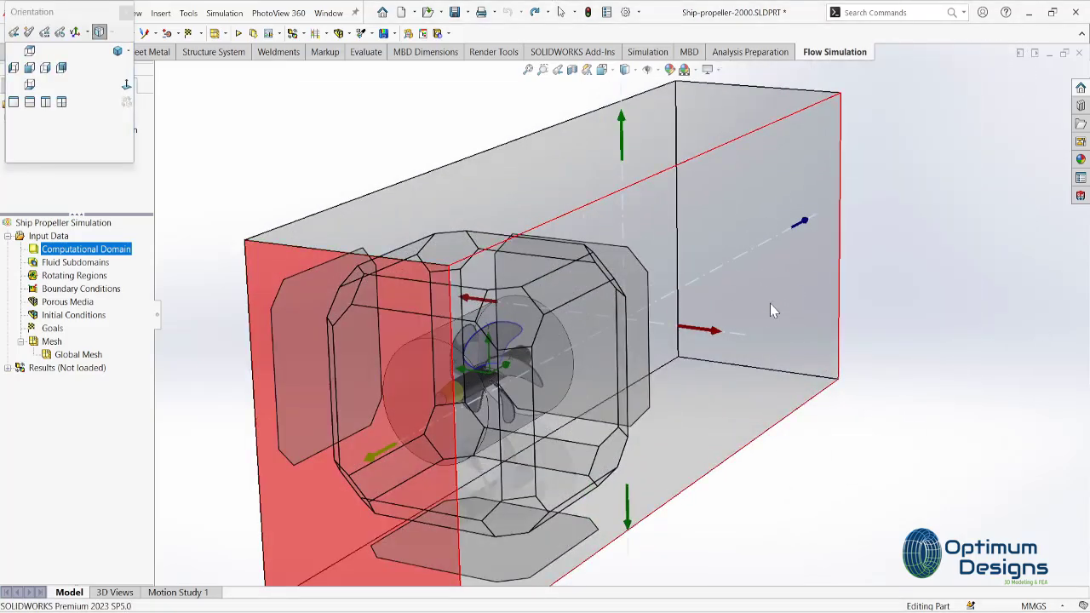
mouse_move(377, 452)
middle_down()
mouse_move(797, 371)
mouse_move(521, 296)
middle_up()
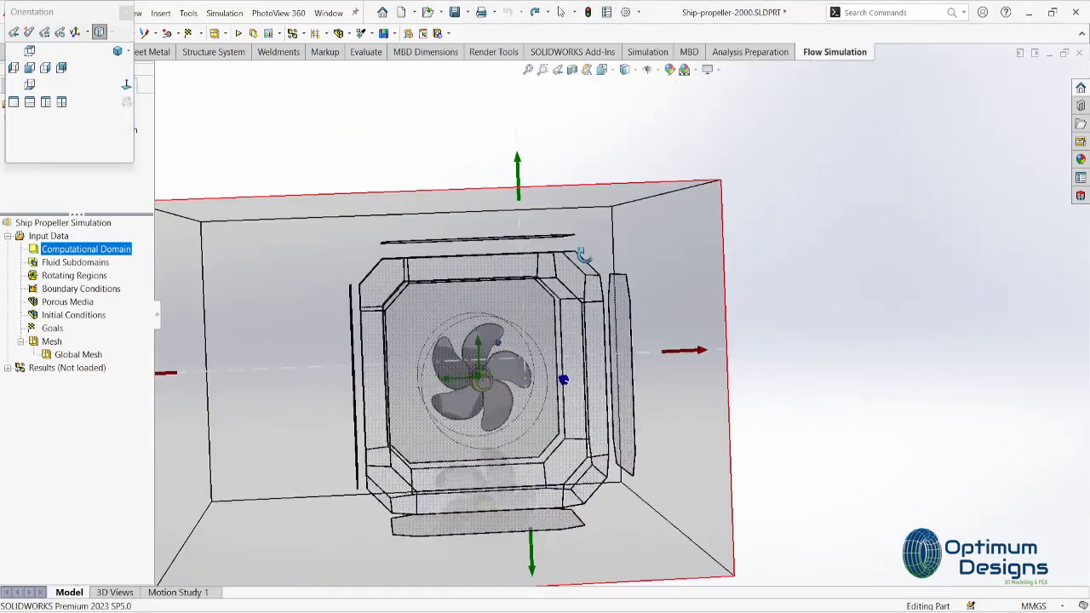
middle_drag(793, 495, 740, 346)
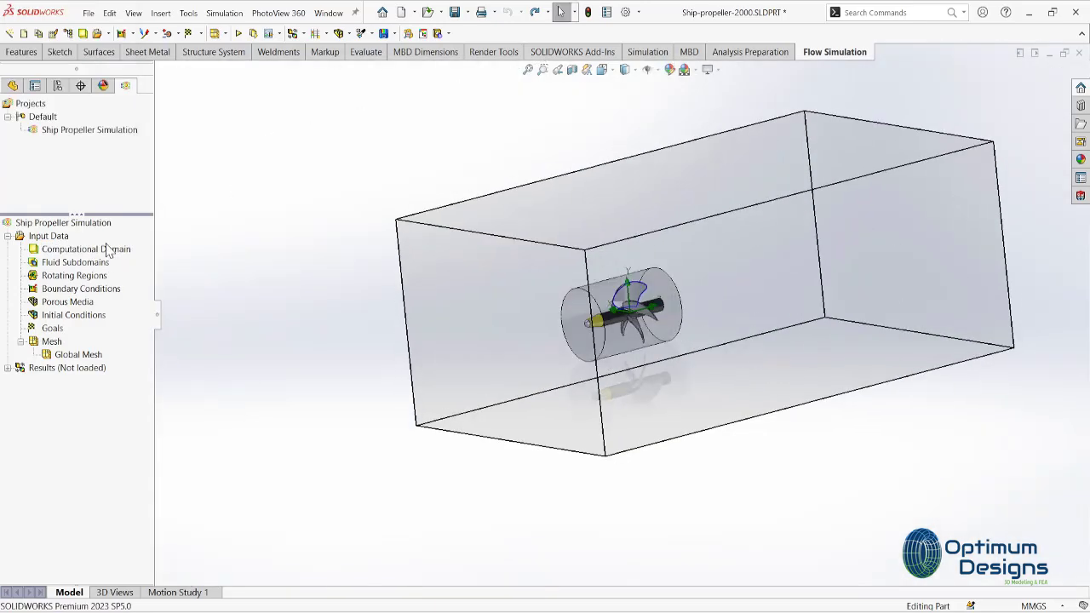
- Define Rotating Region 1 using the transparent cylinder body around the propeller
double_click(74, 275)
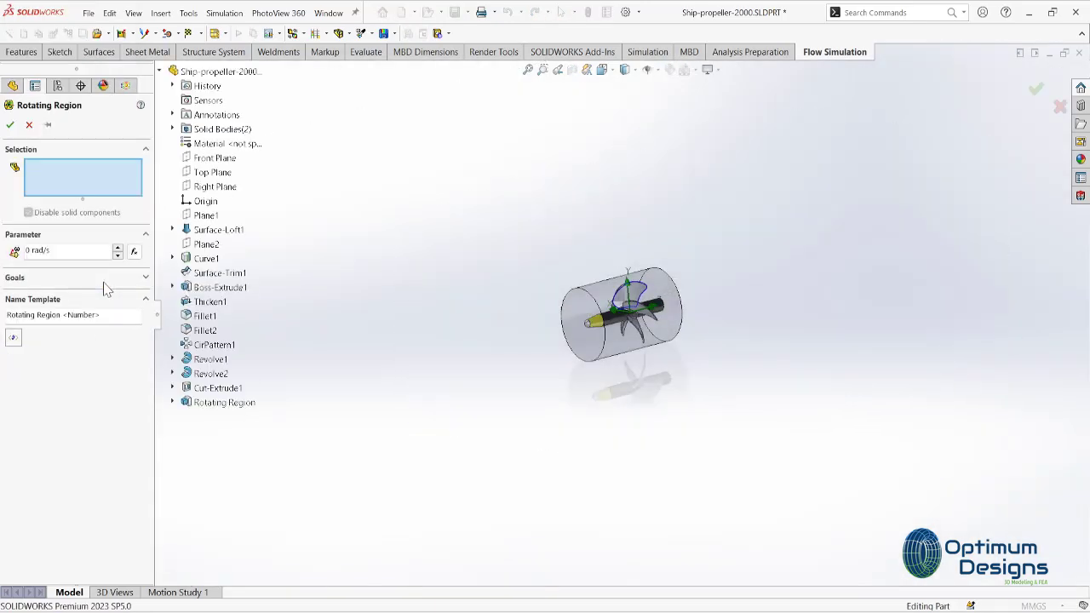
click(670, 290)
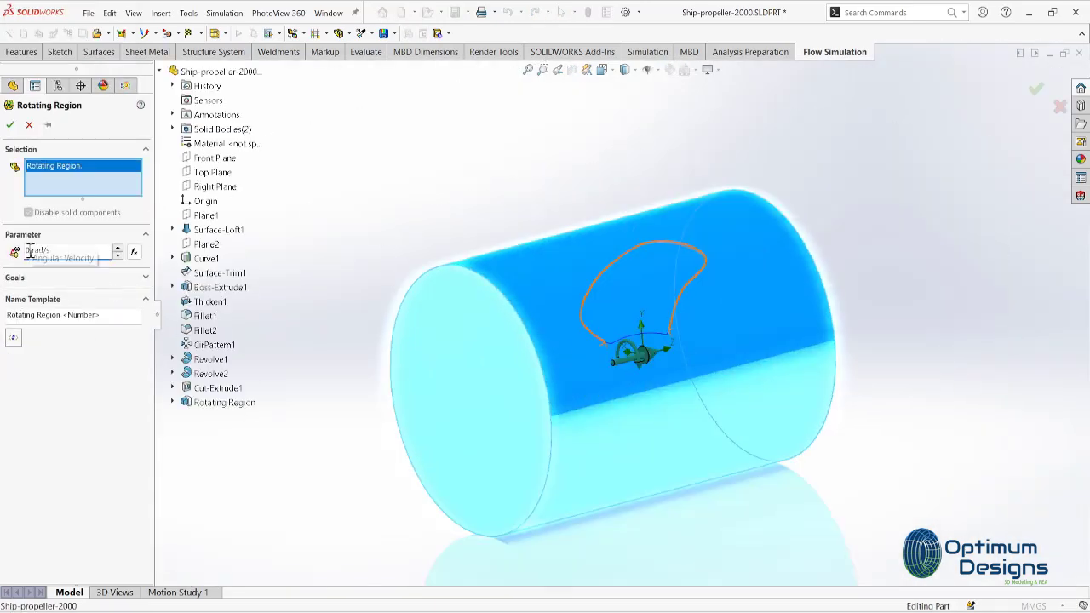
click(11, 124)
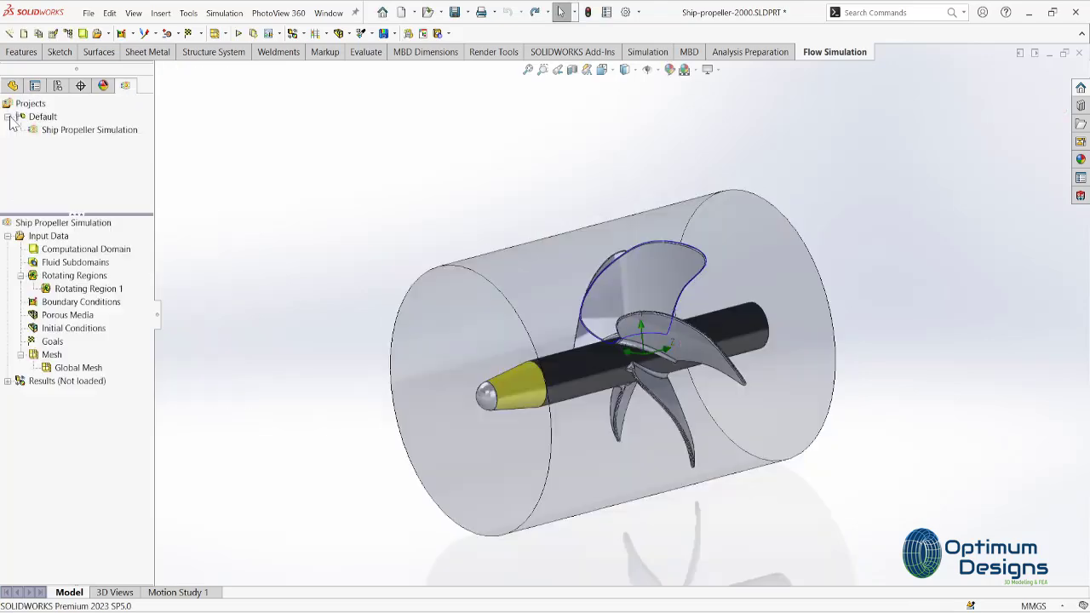
middle_drag(187, 346, 460, 345)
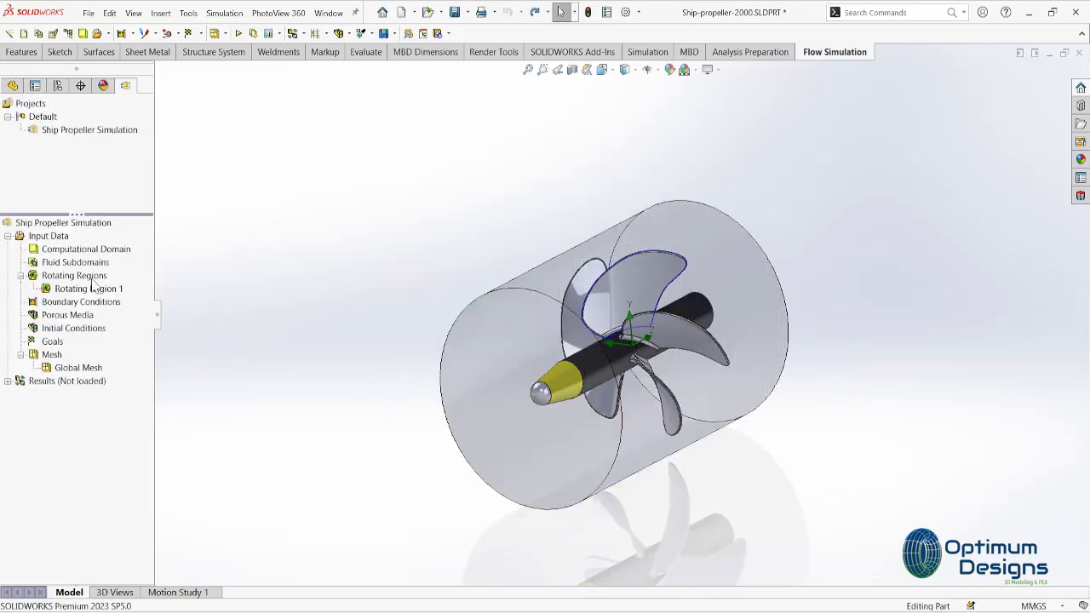
right_click(52, 341)
- Start a new surface goal and select the first five propeller blade faces
click(93, 384)
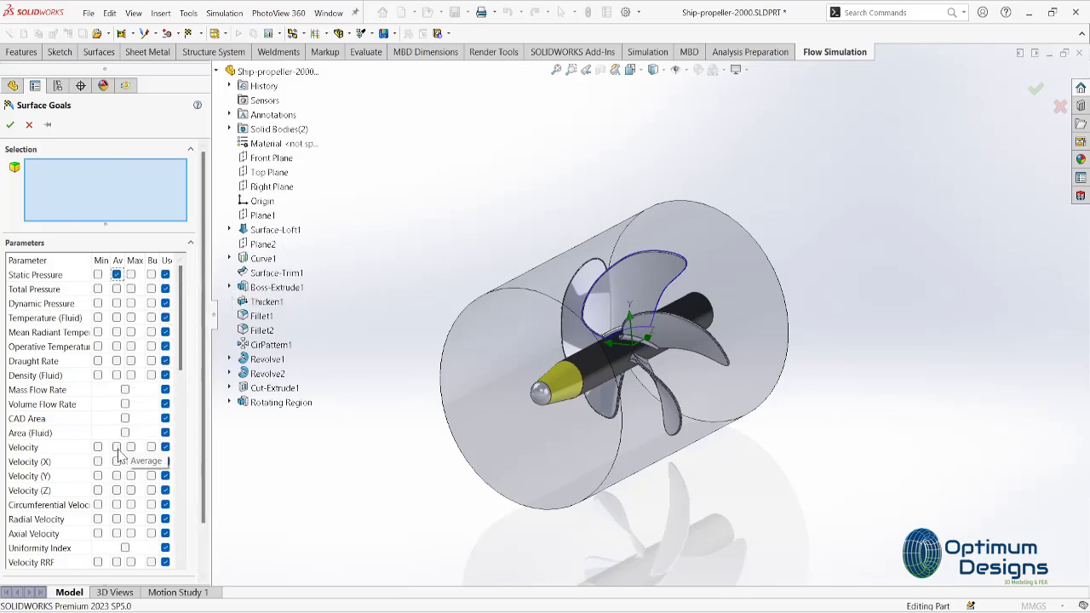
scroll(119, 498, down, 5)
scroll(119, 502, down, 5)
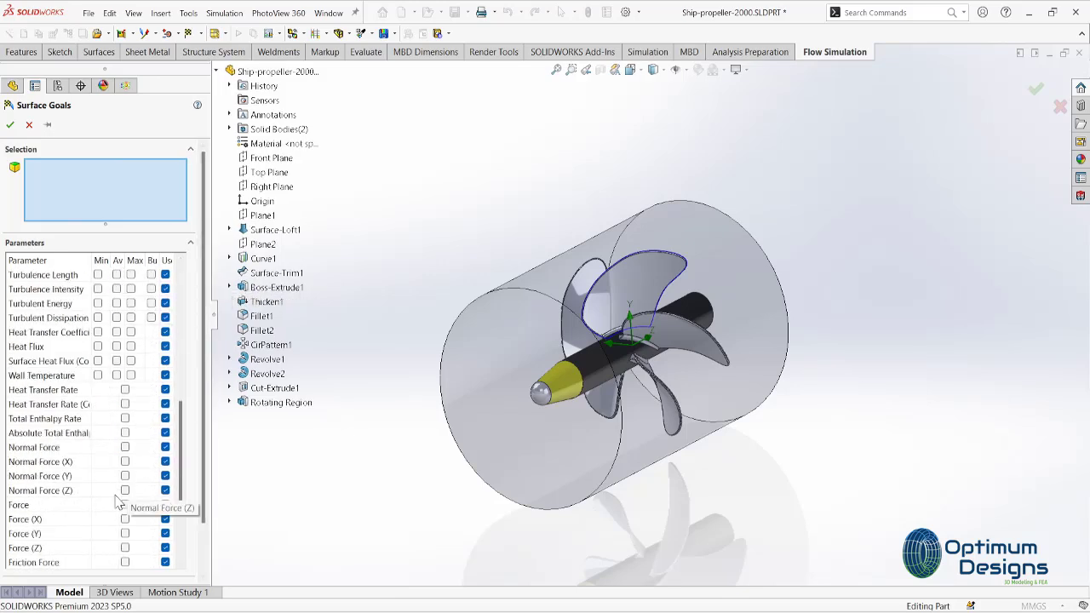
click(645, 283)
click(557, 328)
click(664, 417)
click(707, 367)
click(681, 341)
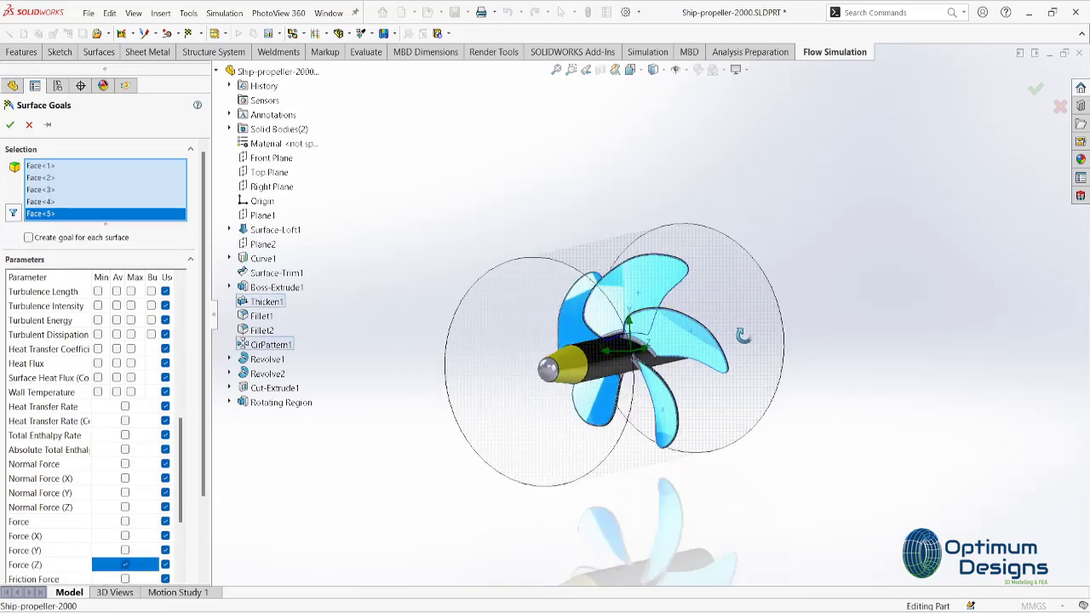
middle_drag(743, 335, 562, 340)
- Add the remaining blade faces to the surface goal, orbiting to reach them
click(554, 366)
click(605, 298)
click(672, 332)
click(664, 409)
click(592, 418)
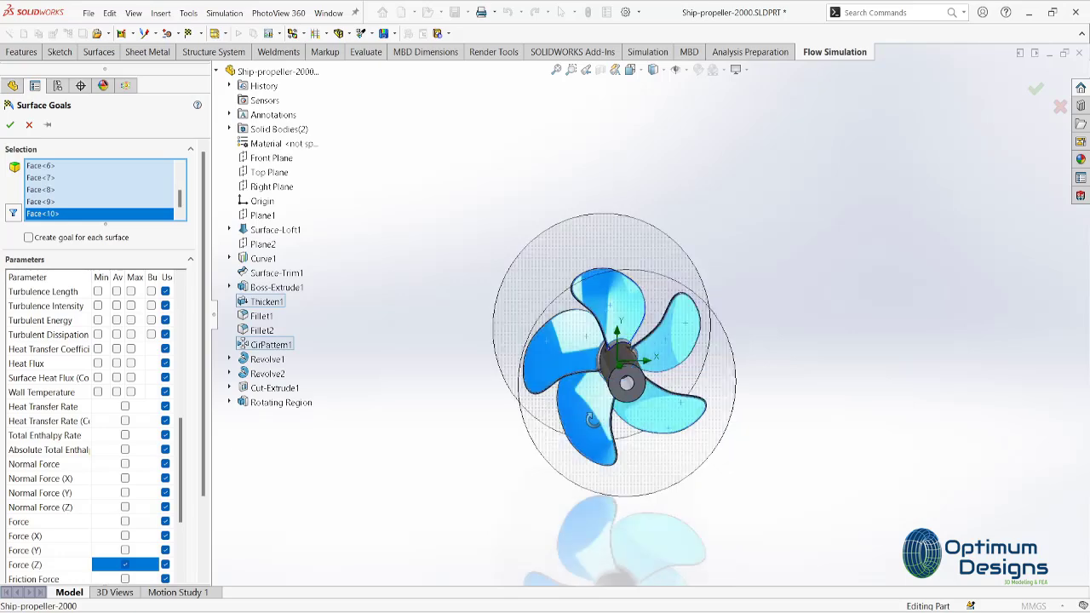
middle_drag(592, 419, 761, 594)
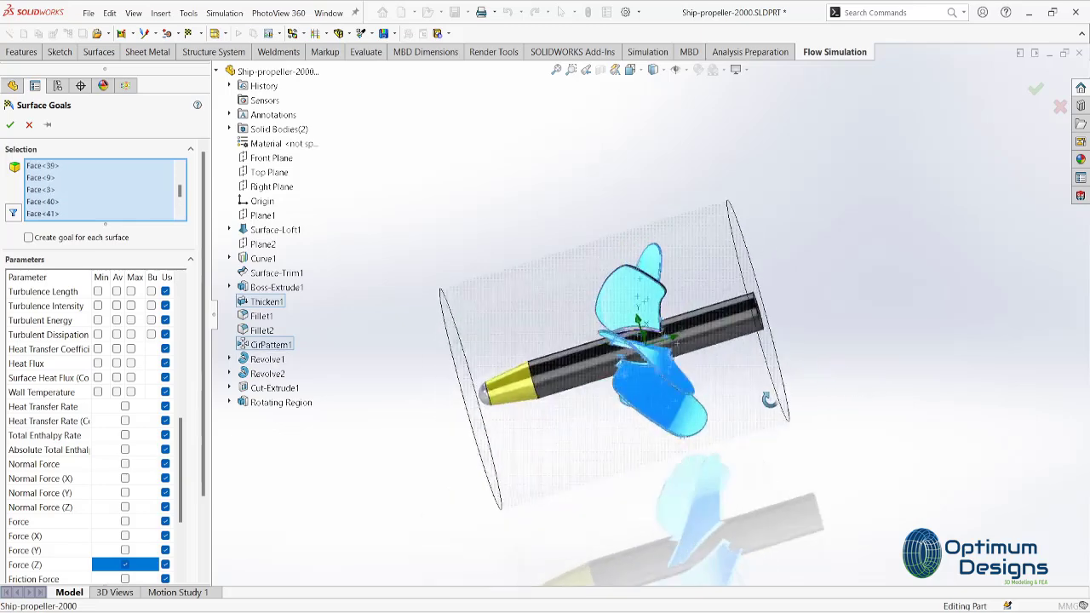
middle_drag(839, 432, 767, 486)
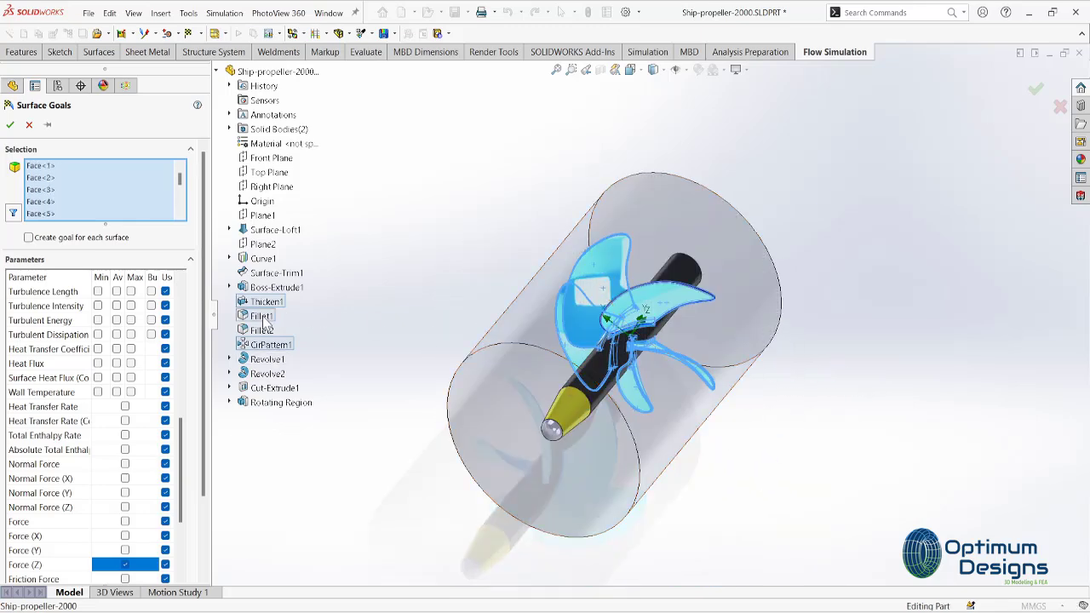
- Review the selected goal faces in the list, checking where Face<7> lies on the propeller
click(142, 208)
key(Up)
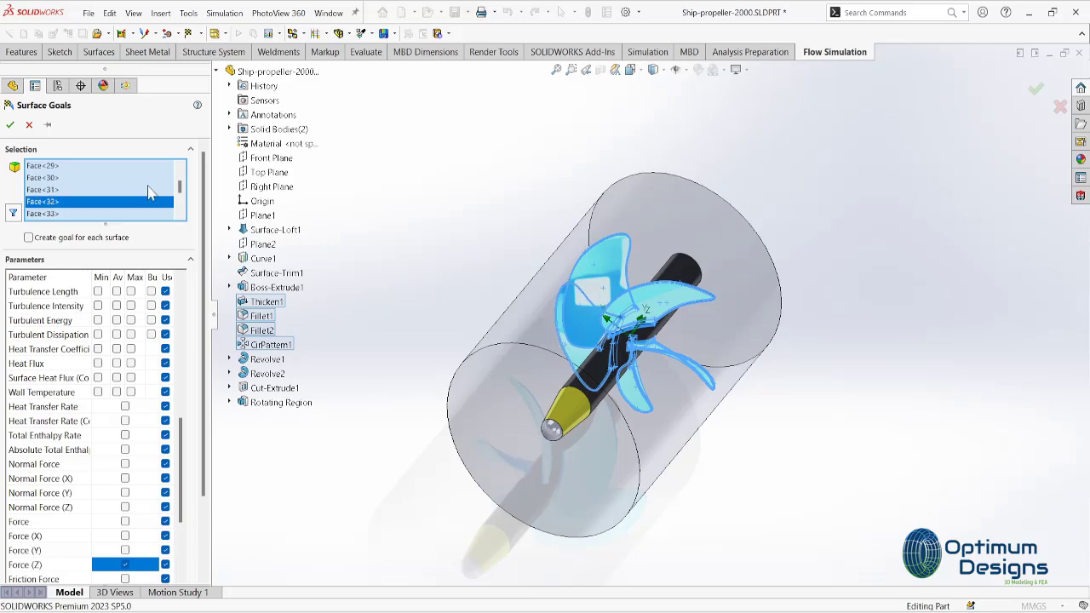
key(Up)
key(Up)
key(Up)
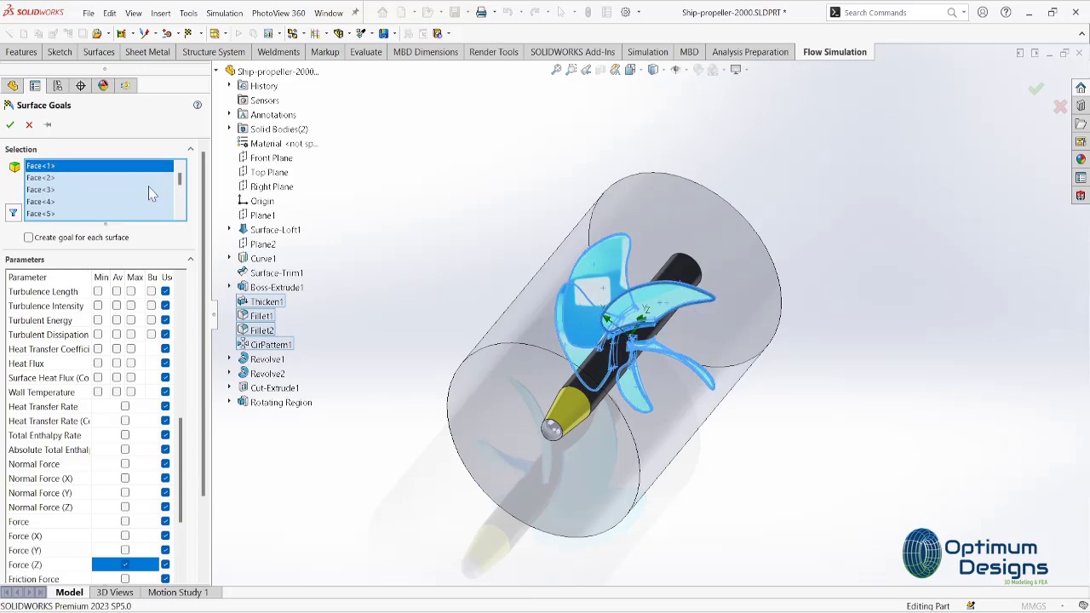
click(58, 177)
key(Home)
scroll(58, 178, down, 1)
scroll(58, 178, down, 1)
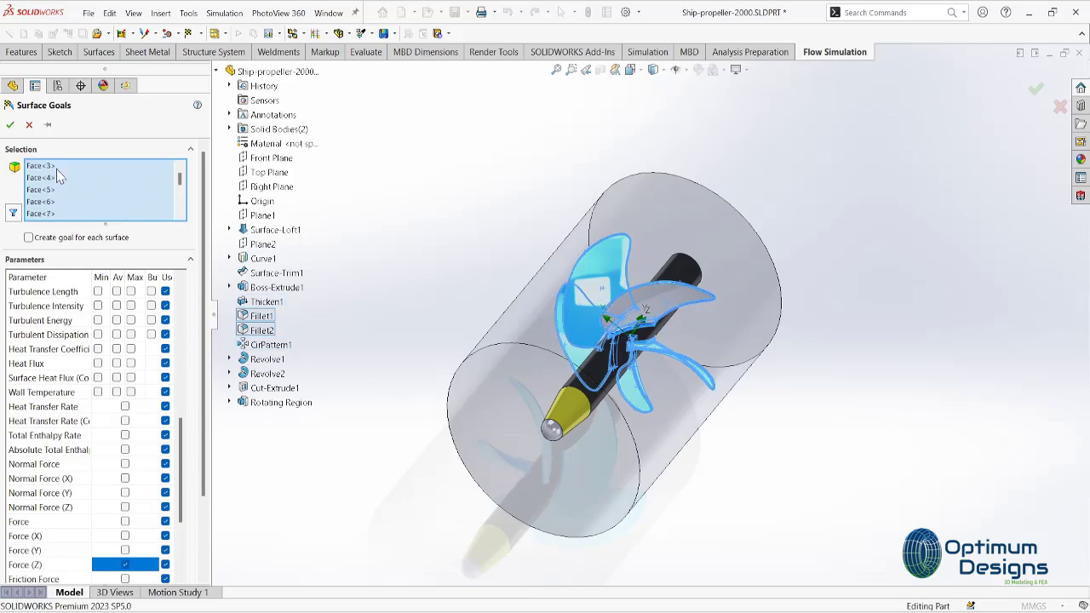
scroll(58, 177, down, 1)
click(54, 167)
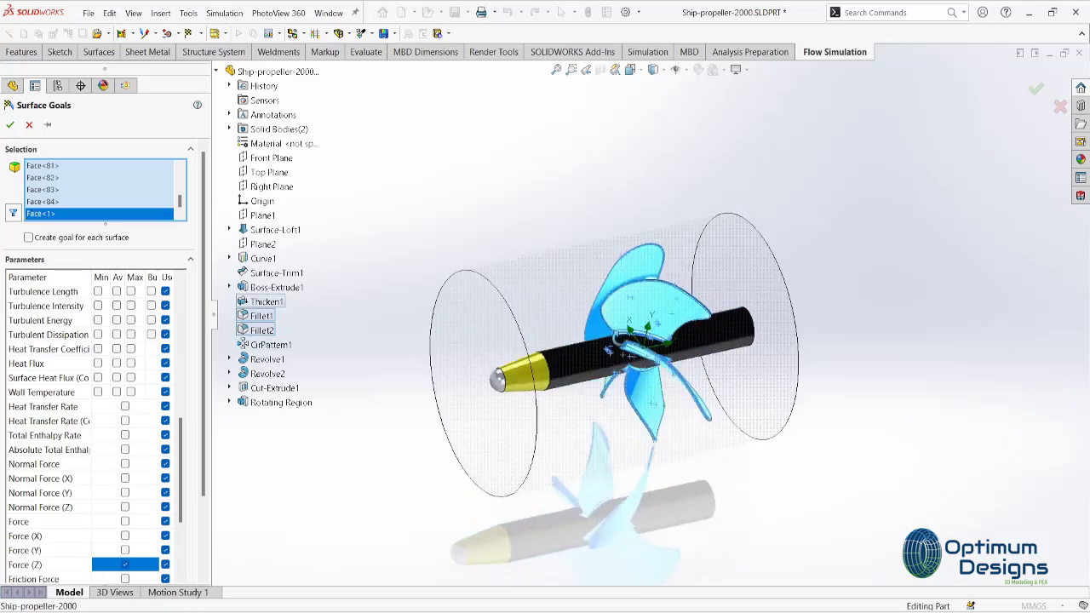
middle_drag(681, 302, 596, 306)
scroll(100, 177, down, 1)
scroll(101, 177, up, 2)
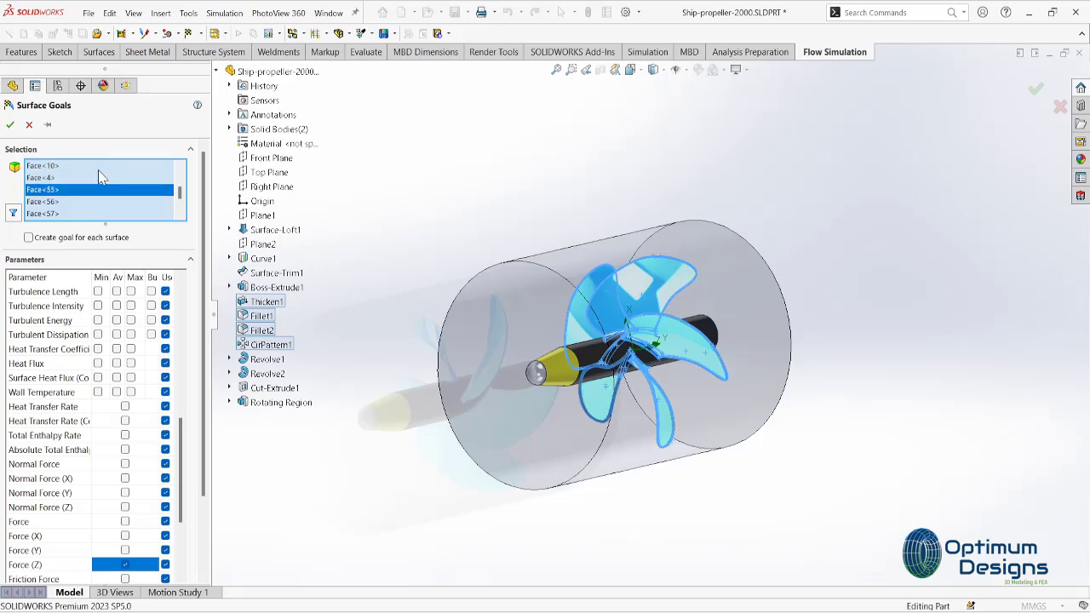
scroll(101, 177, up, 2)
scroll(204, 528, down, 3)
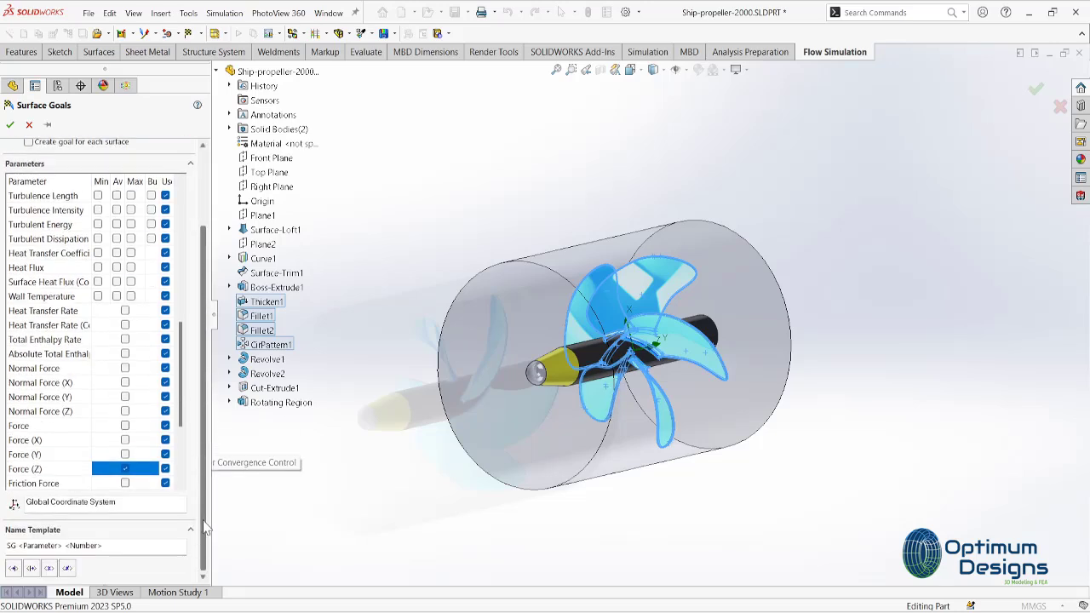
- Confirm the surface goals, then open and close the Global Mesh settings
click(10, 125)
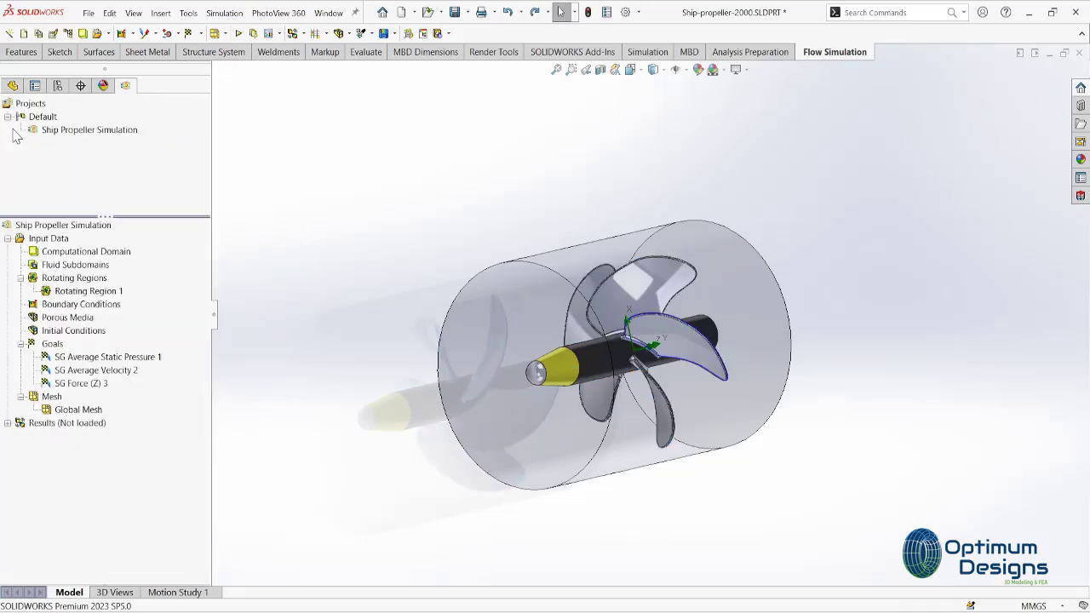
click(89, 414)
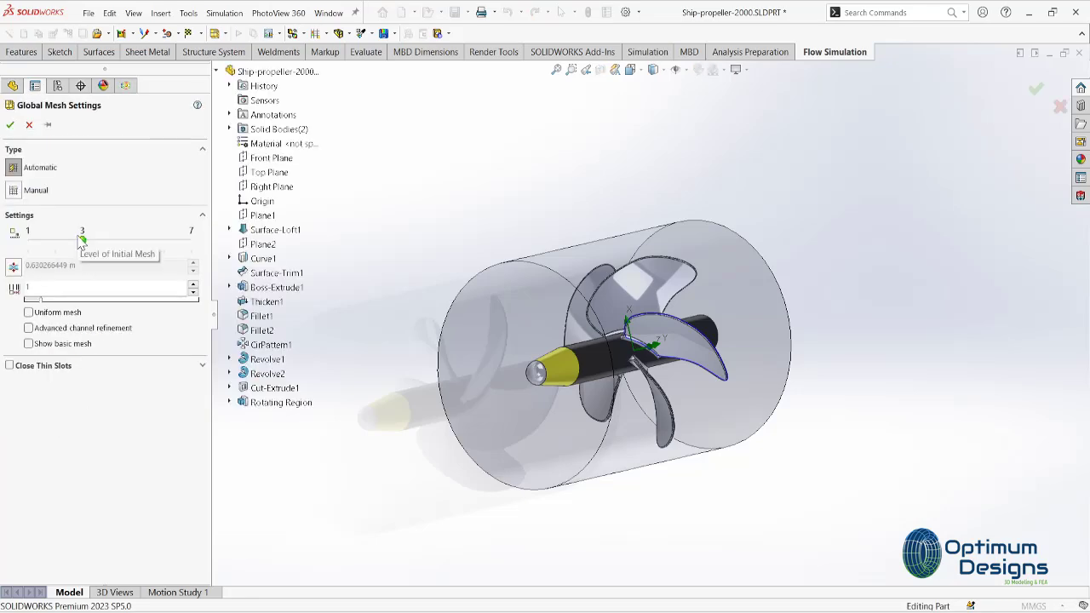
click(10, 126)
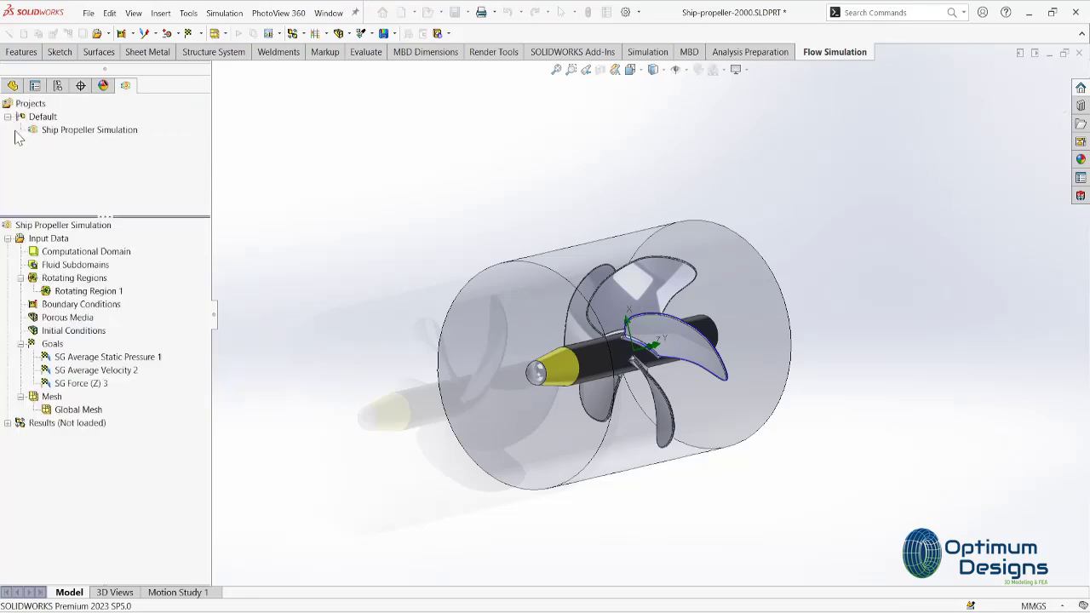
- Edit the computational domain, pulling the X and Y boundaries in to about ±0.54 m
right_click(100, 251)
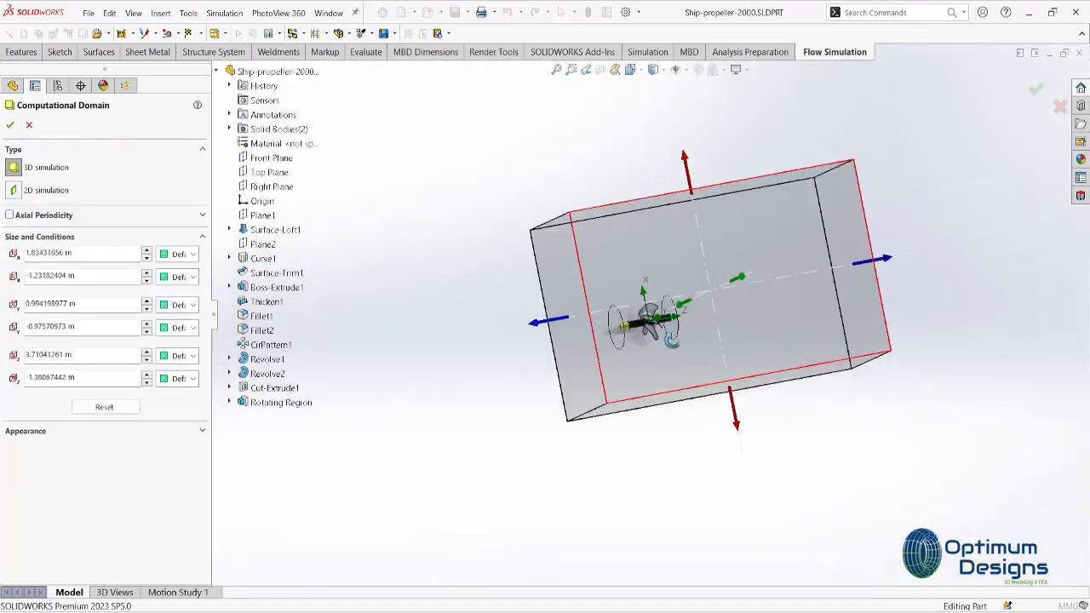
click(630, 69)
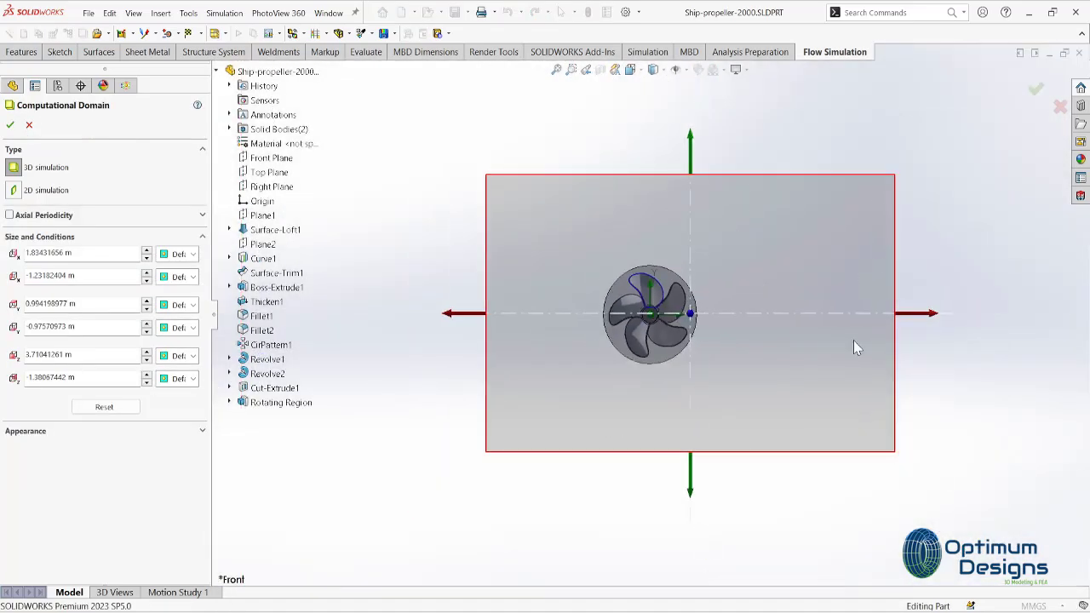
drag(903, 314, 763, 327)
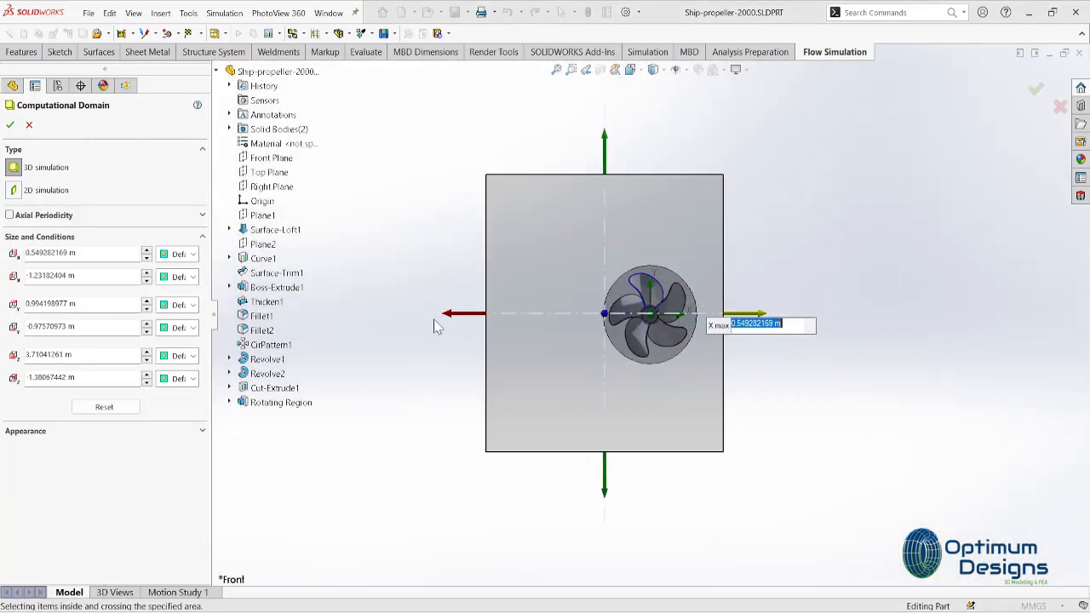
drag(438, 323, 549, 332)
drag(651, 490, 650, 424)
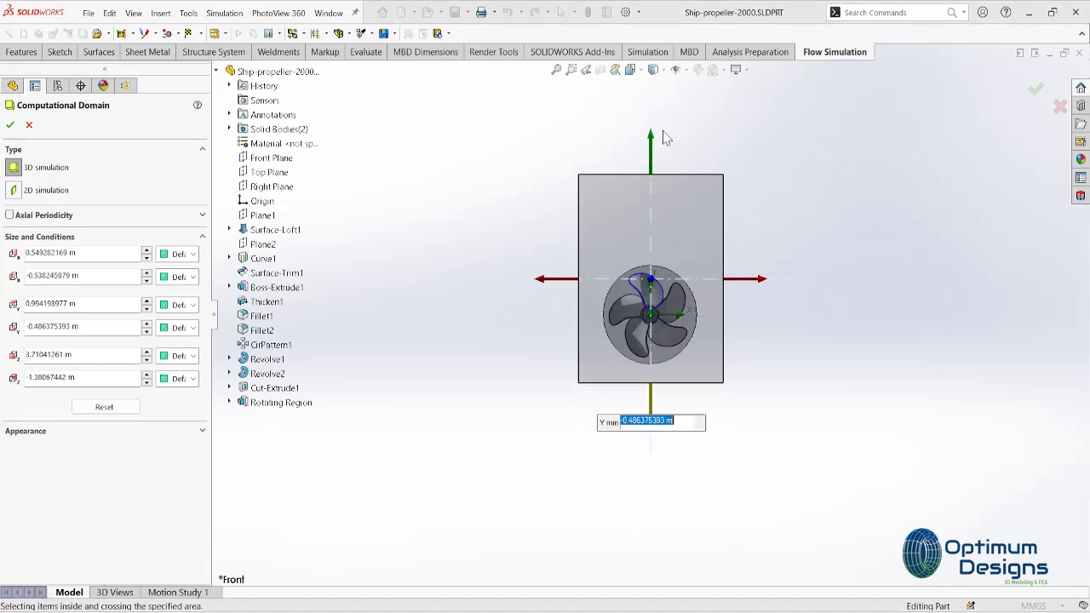
drag(650, 136, 651, 206)
- In side view, pull the Z boundaries in to about ±0.97 m and accept
key(space)
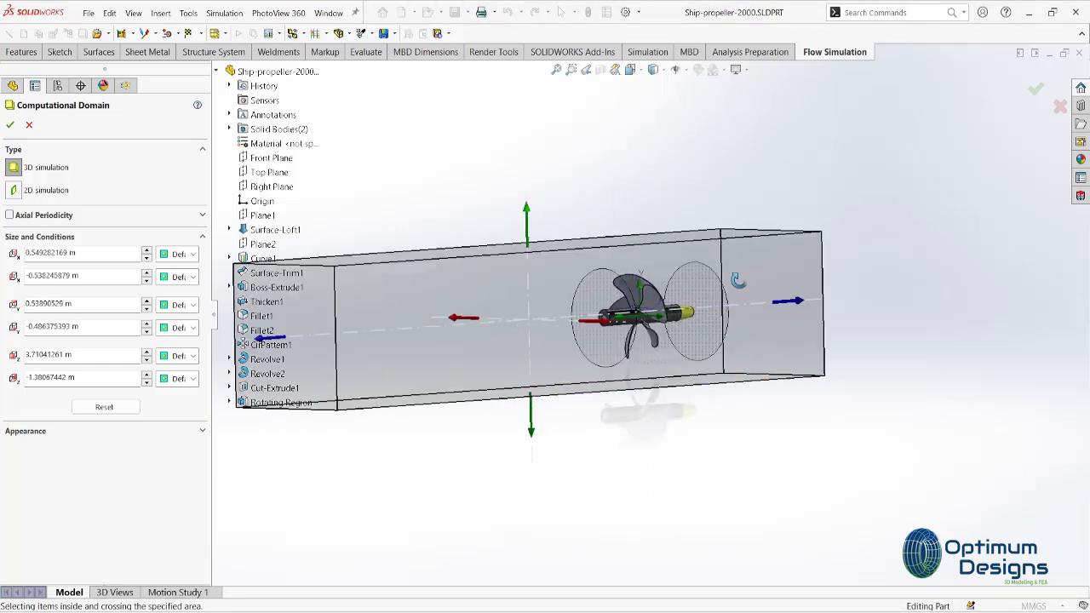
click(562, 258)
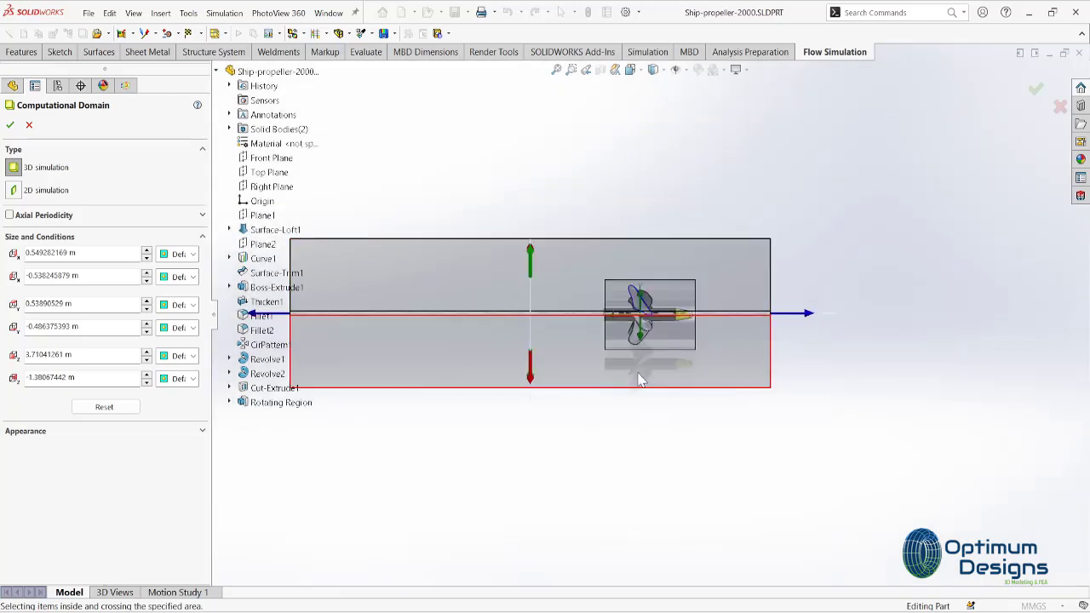
drag(774, 318, 733, 315)
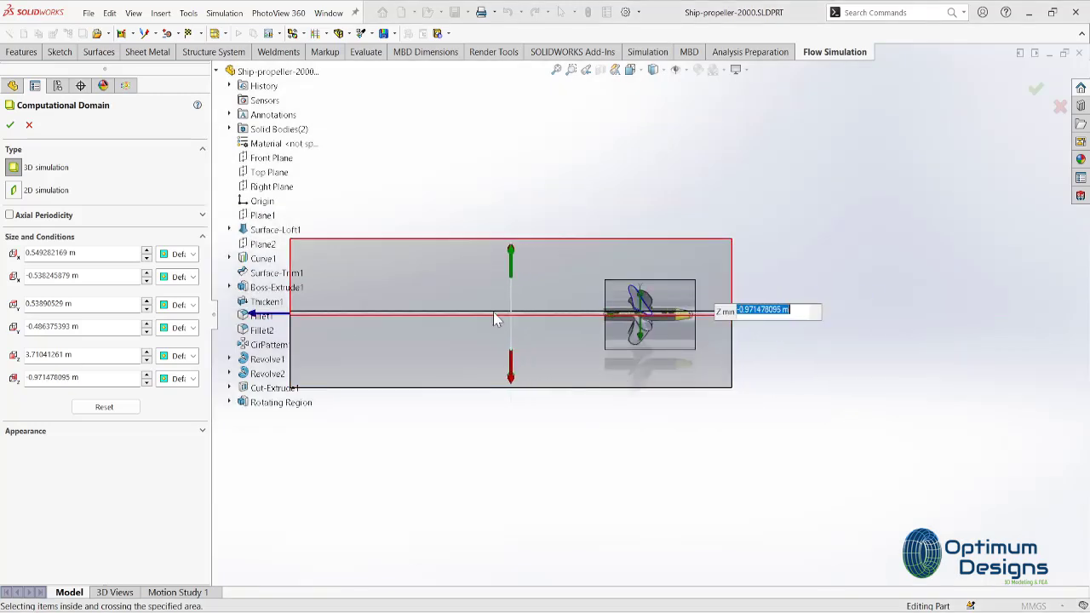
key(z)
drag(442, 319, 559, 321)
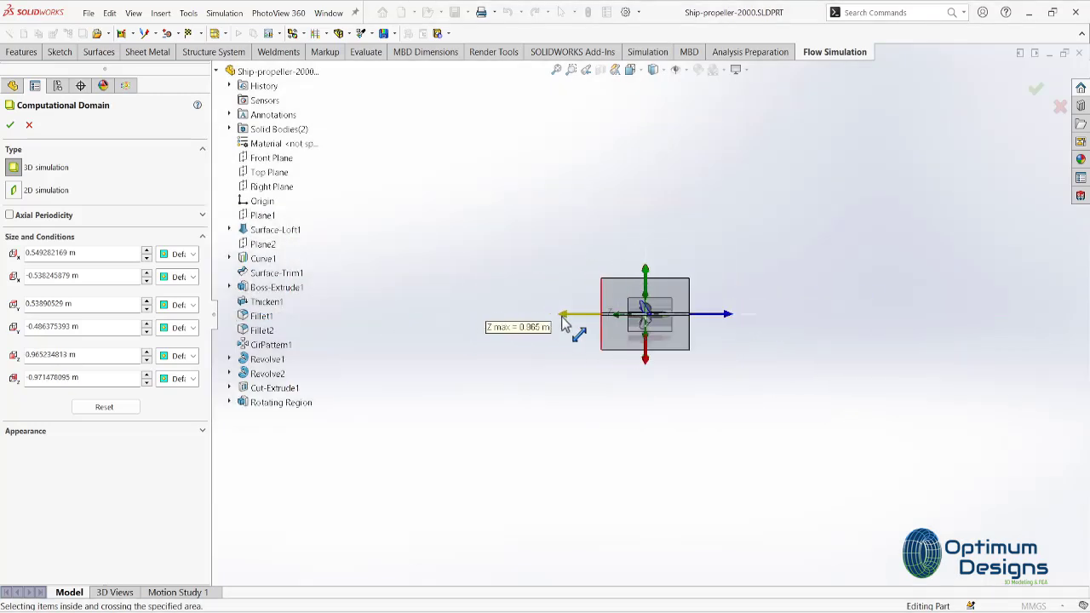
key(Return)
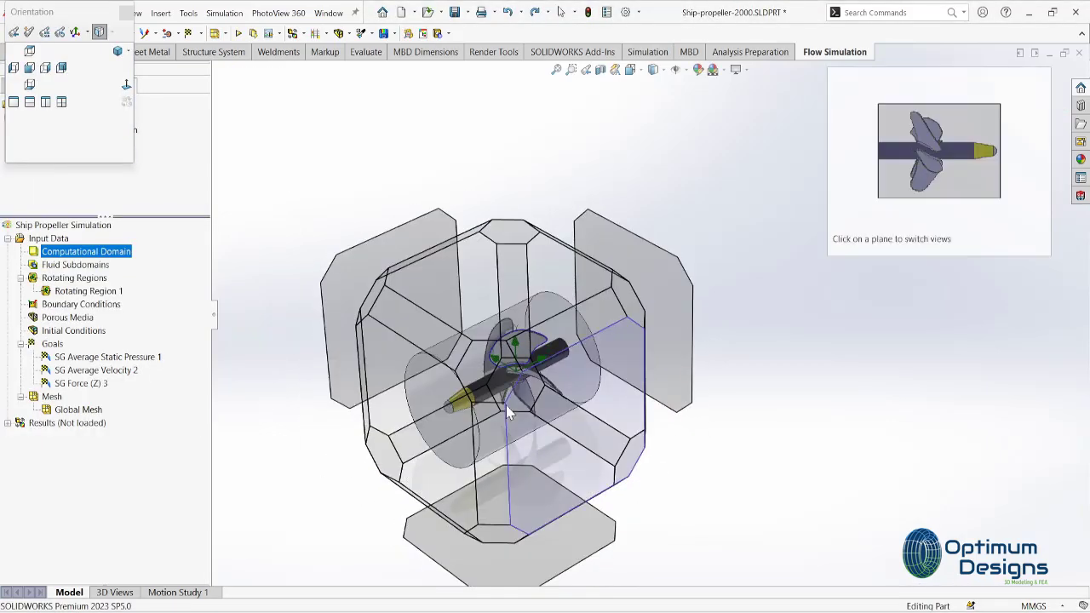
- Show the computational domain, check Rotating Region 1, then set the core count and start the run
right_click(90, 251)
click(122, 273)
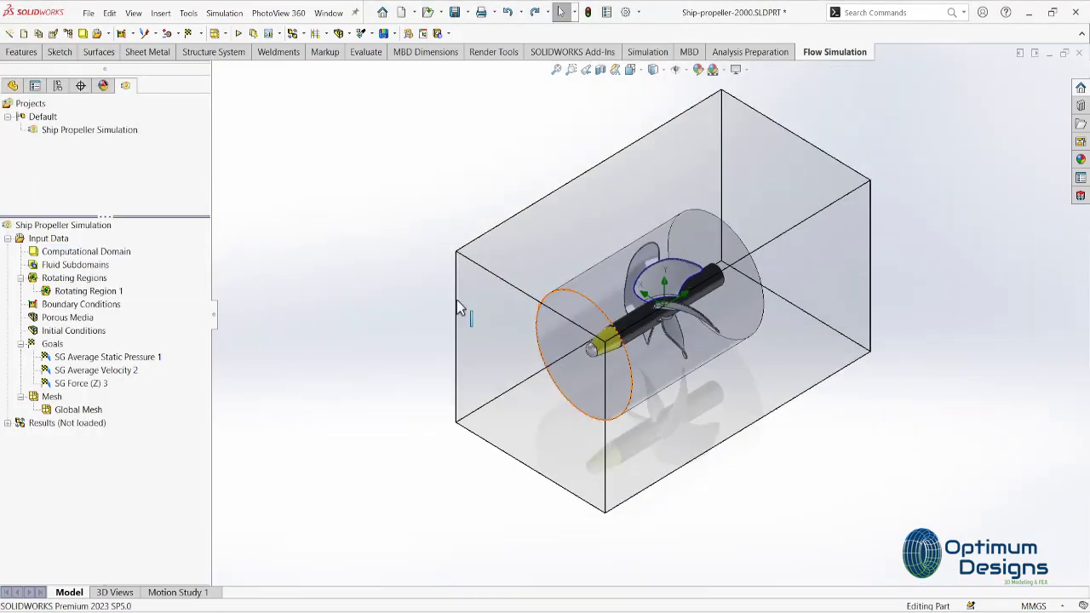
click(102, 293)
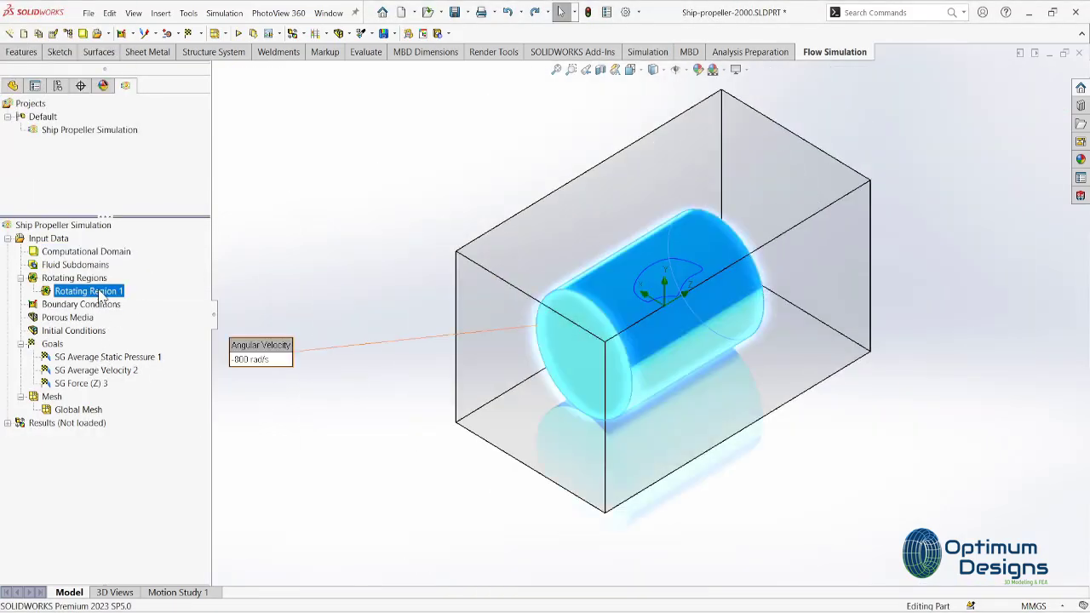
click(239, 32)
click(463, 352)
click(460, 435)
click(681, 231)
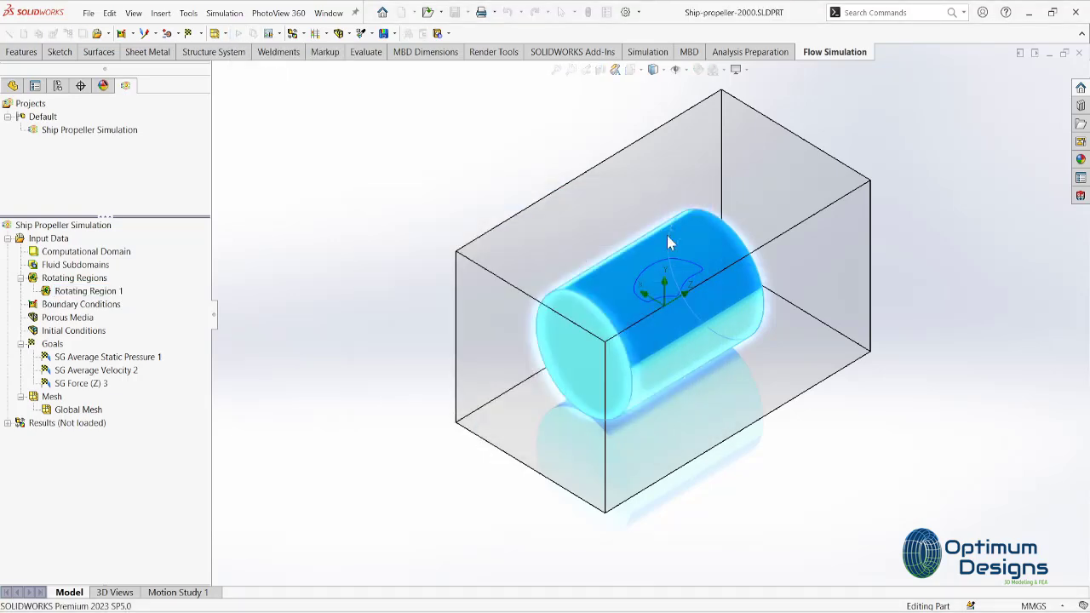
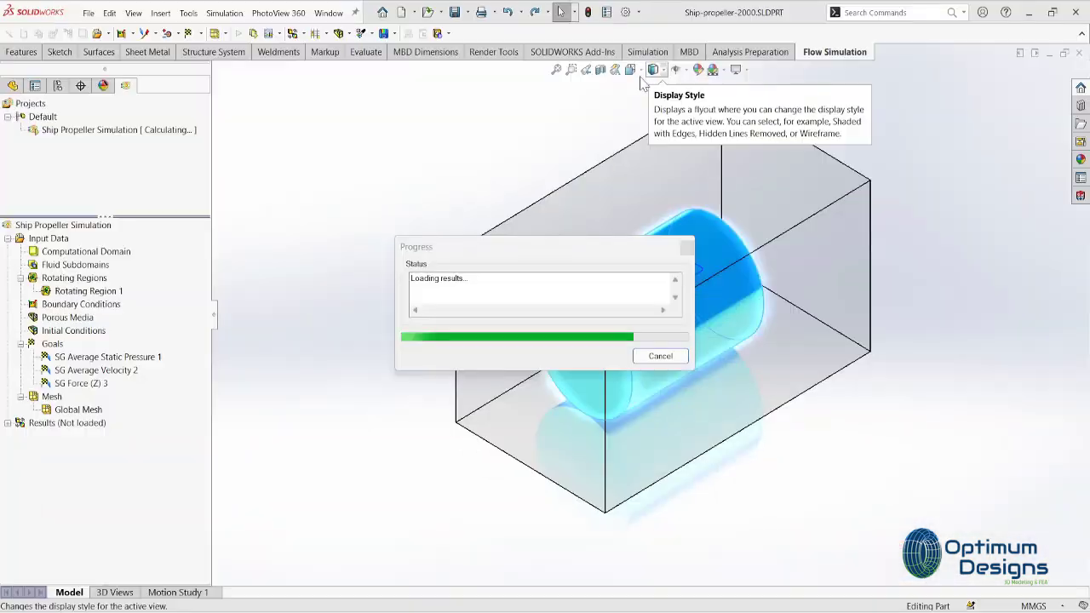
- Load the results and create a velocity-contour cut plot on the Right Plane
double_click(51, 423)
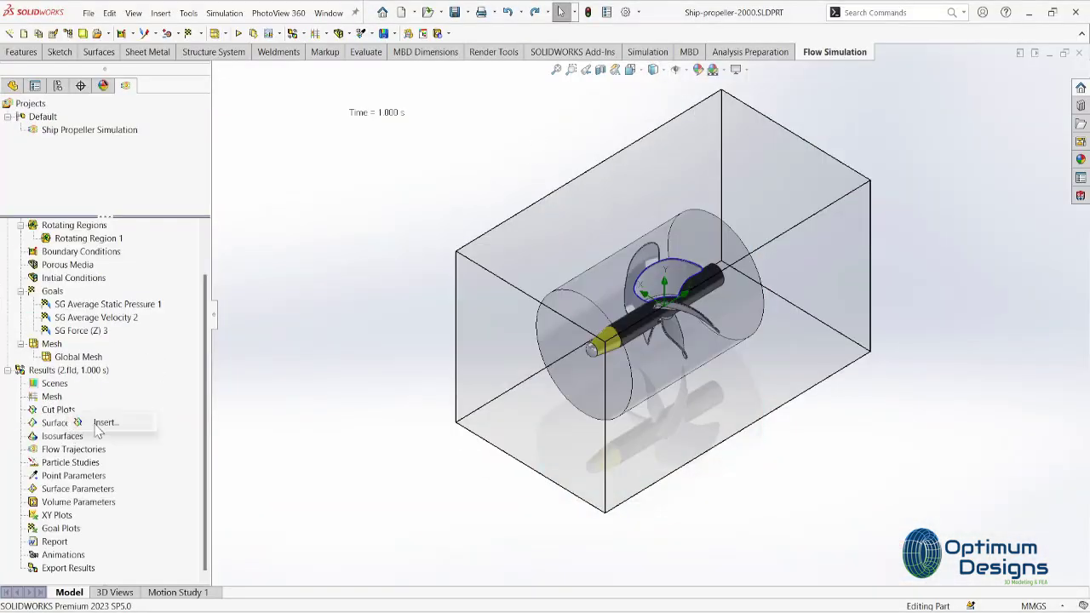
click(269, 172)
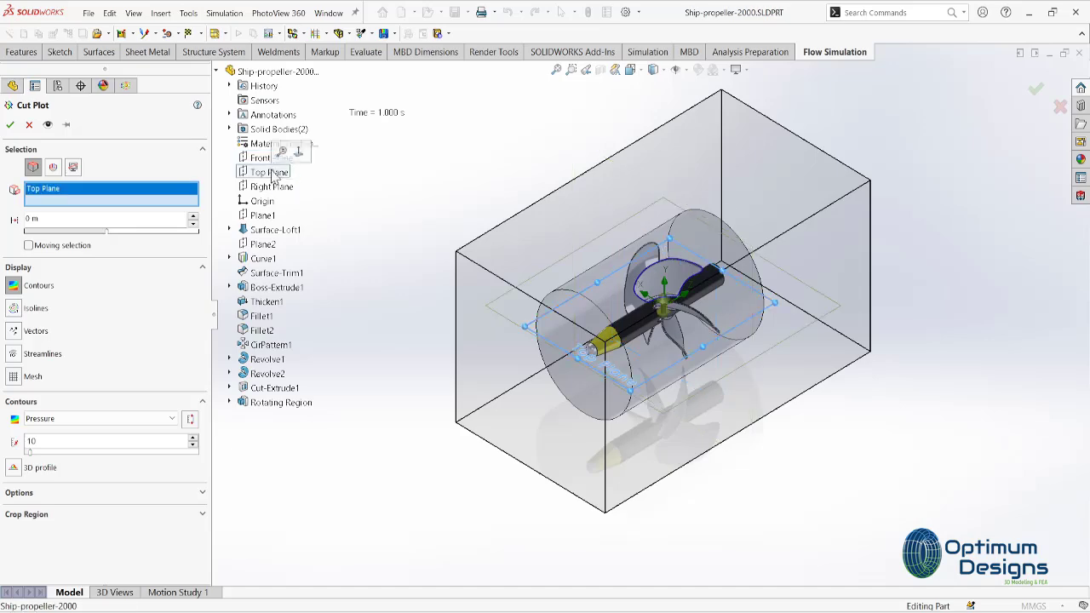
click(272, 186)
click(51, 418)
click(51, 479)
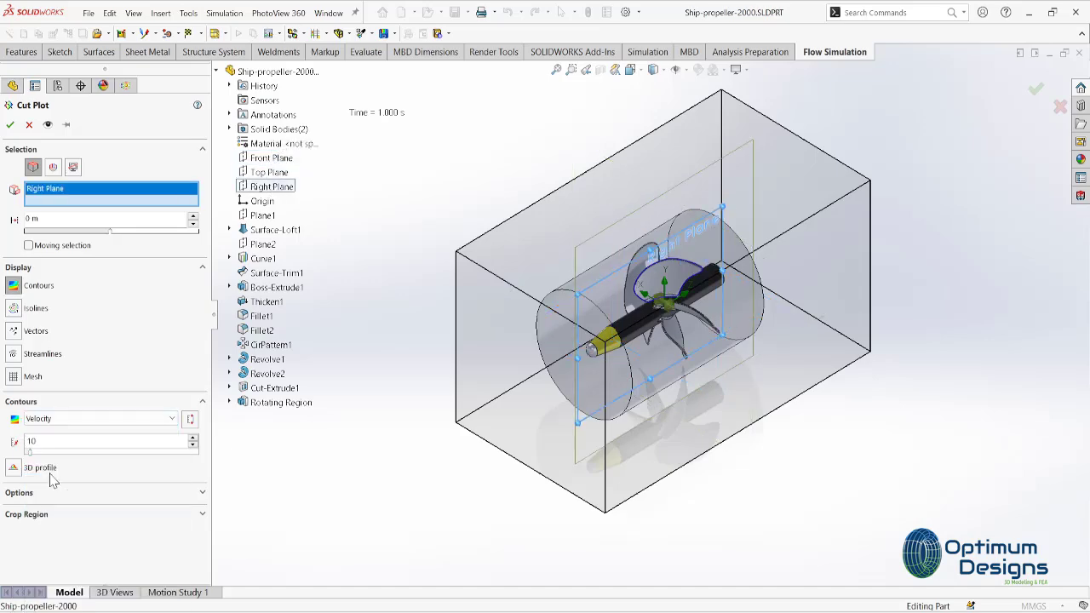
click(10, 125)
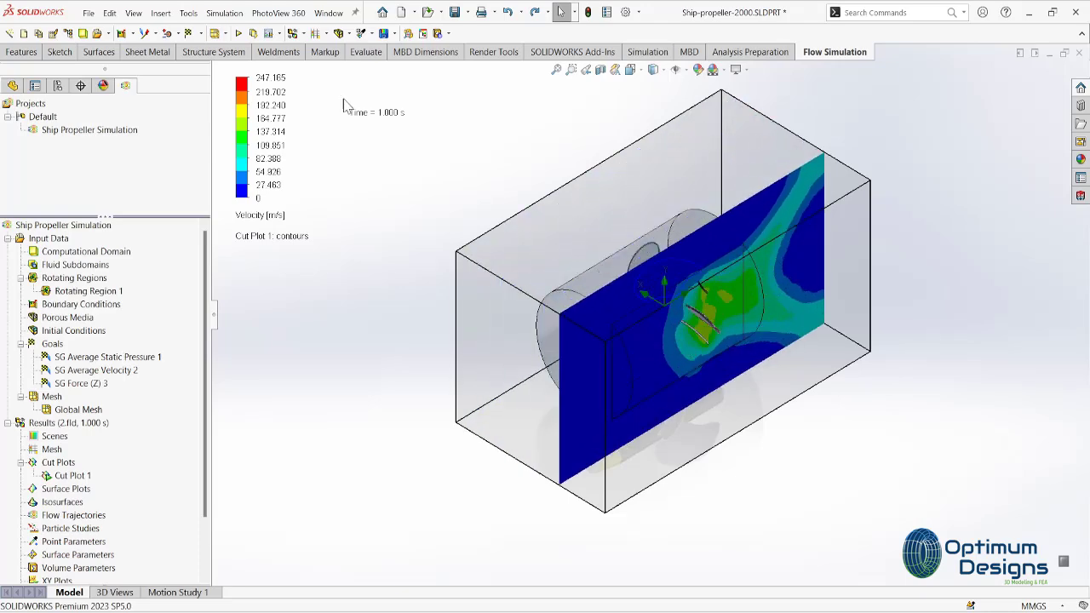
- View the cut plot from the Left, return to Isometric, and select Cut Plot 1
click(630, 70)
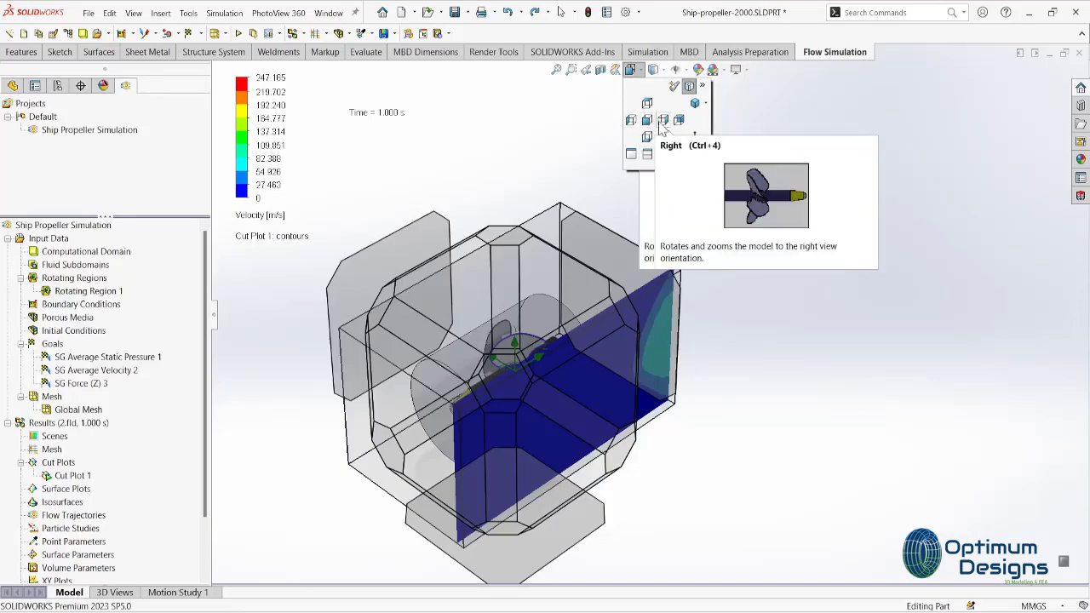
click(631, 119)
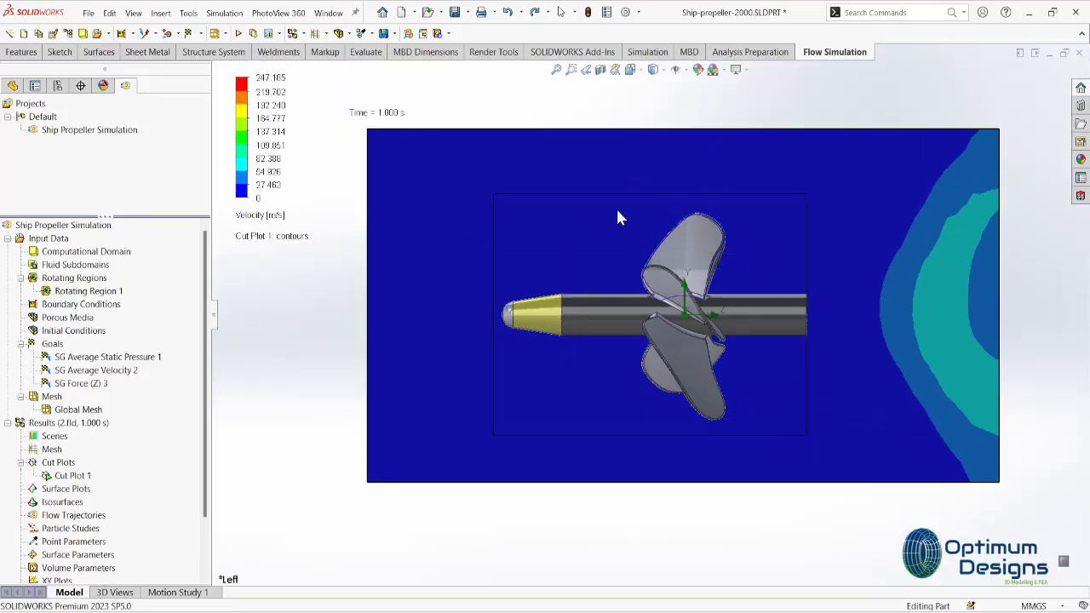
click(630, 70)
click(694, 103)
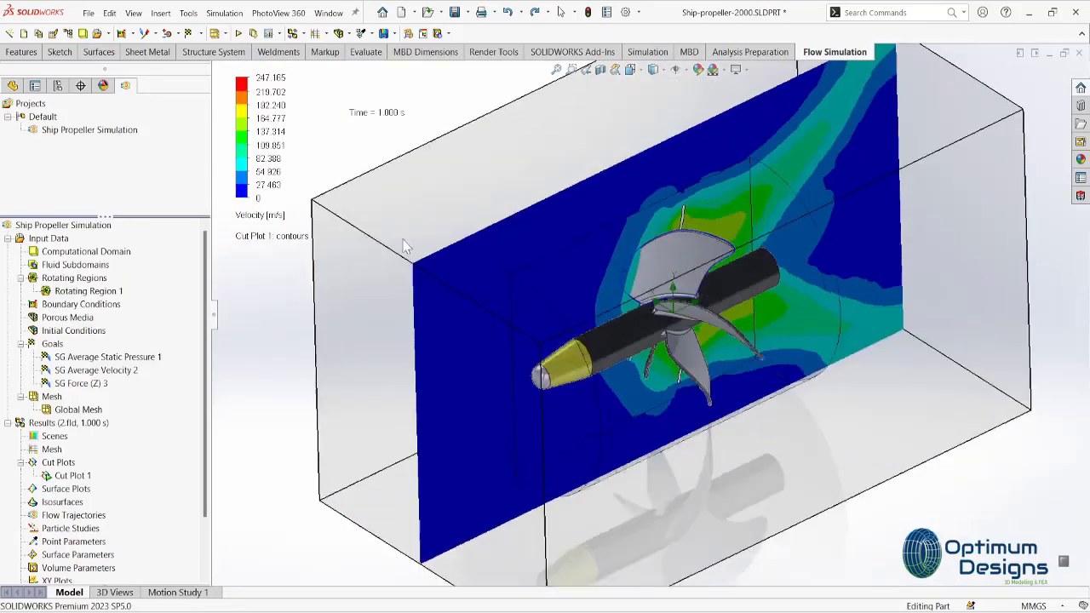
click(72, 475)
- Hide Cut Plot 1 and insert a second velocity cut plot on the Top Plane
right_click(64, 477)
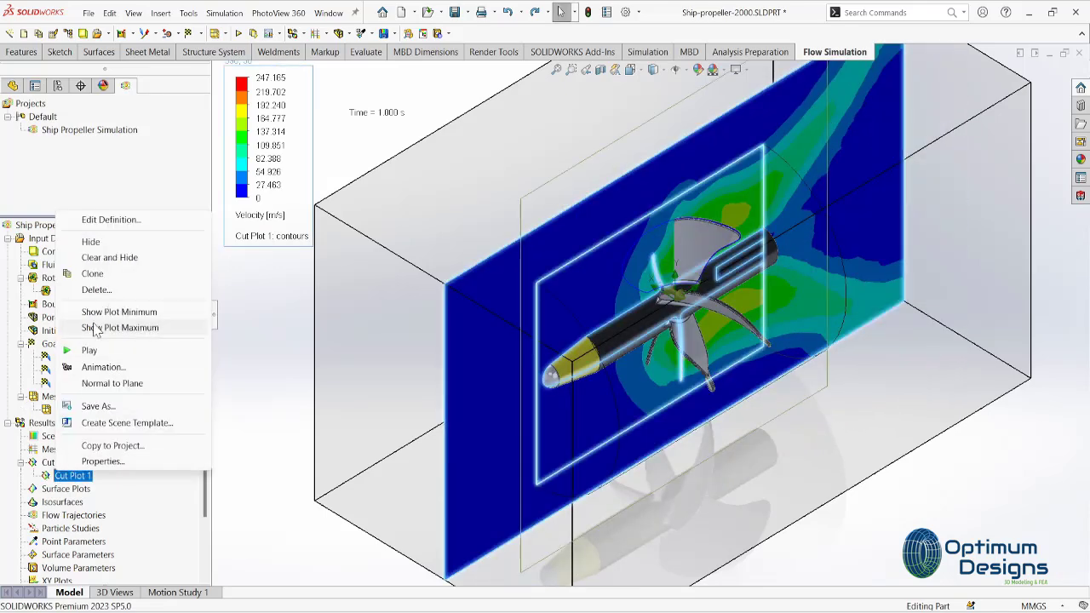
click(119, 242)
right_click(60, 462)
key(Escape)
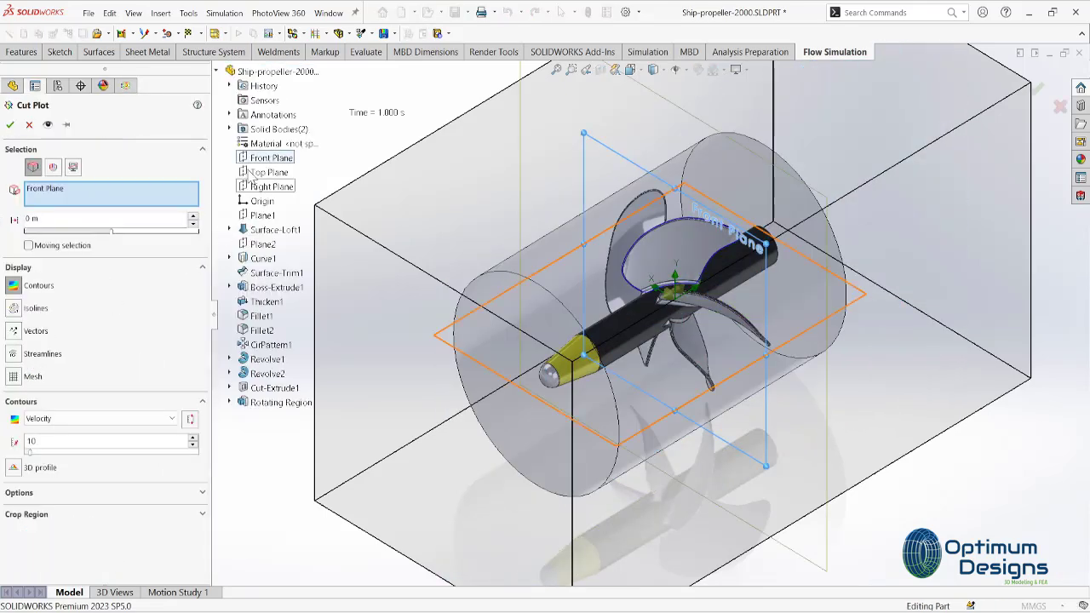
click(269, 172)
click(10, 125)
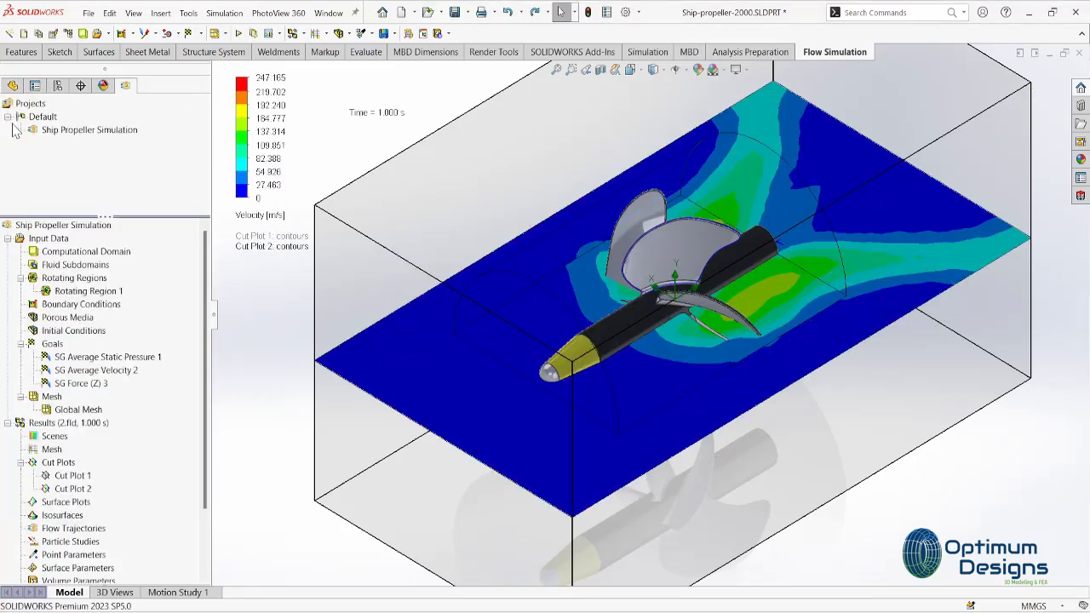
- Show Cut Plot 1 again, then select both cut plots and hide them
right_click(81, 477)
click(183, 288)
ctrl+click(73, 488)
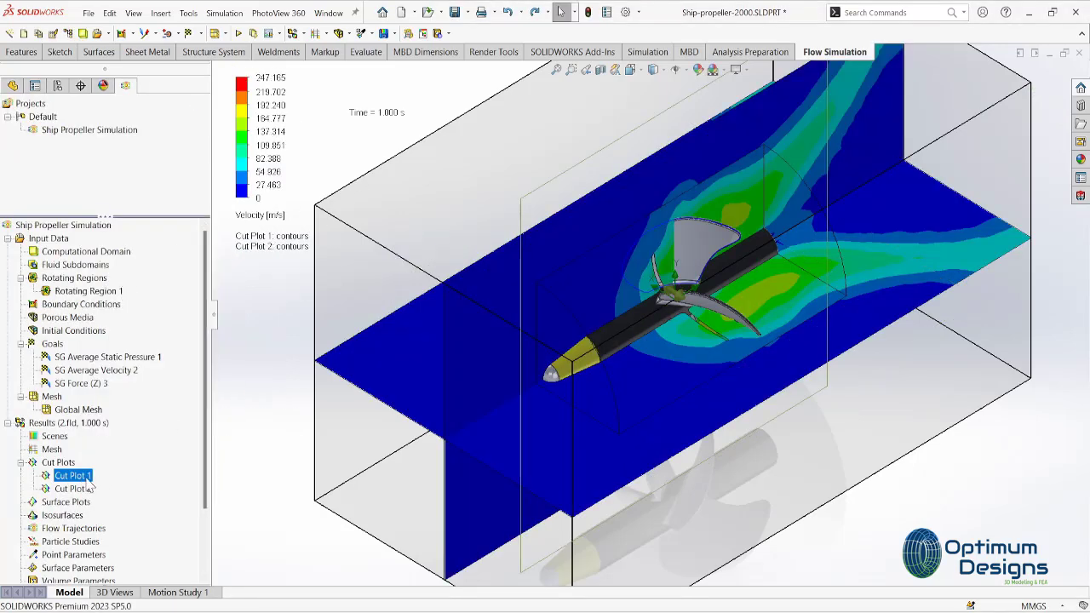
right_click(77, 488)
click(115, 463)
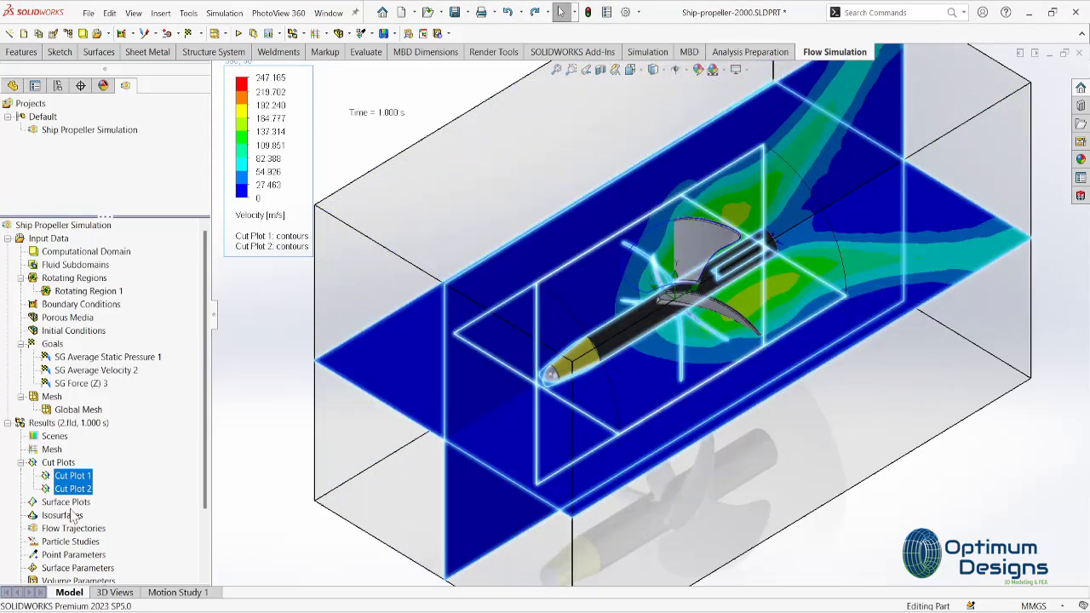
right_click(74, 479)
click(97, 358)
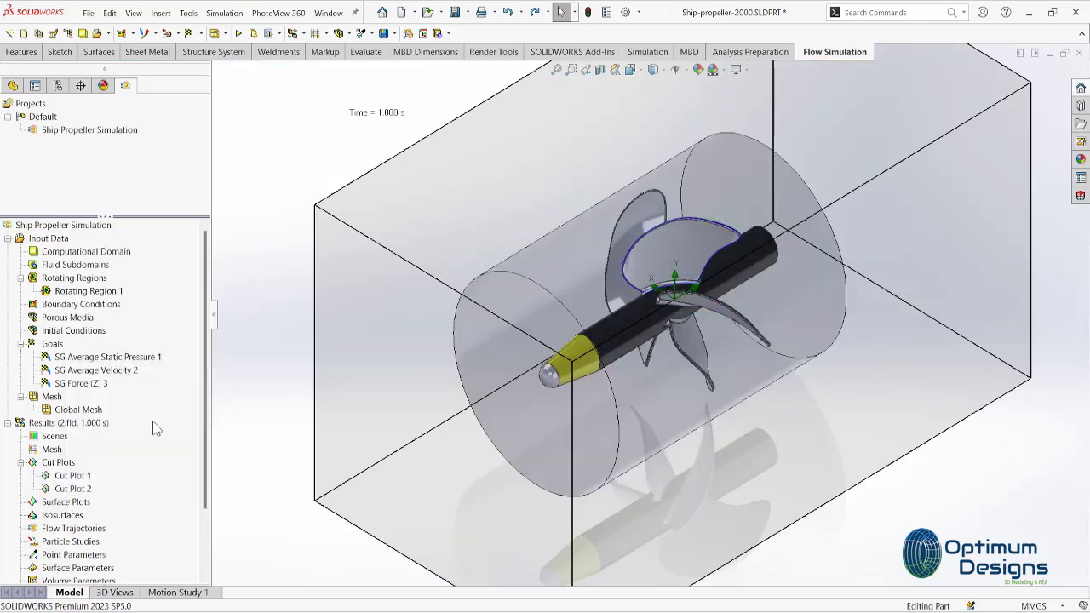
- Start a flow trajectory plot seeded from the Fillet2 and CirPattern1 blade faces
right_click(62, 533)
click(92, 550)
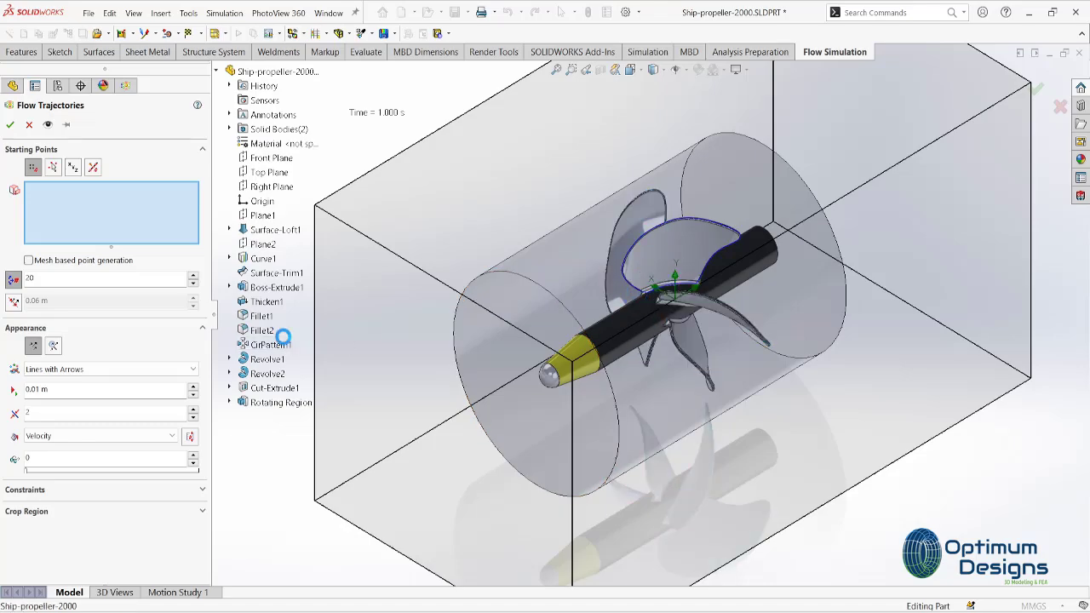
click(262, 330)
click(269, 344)
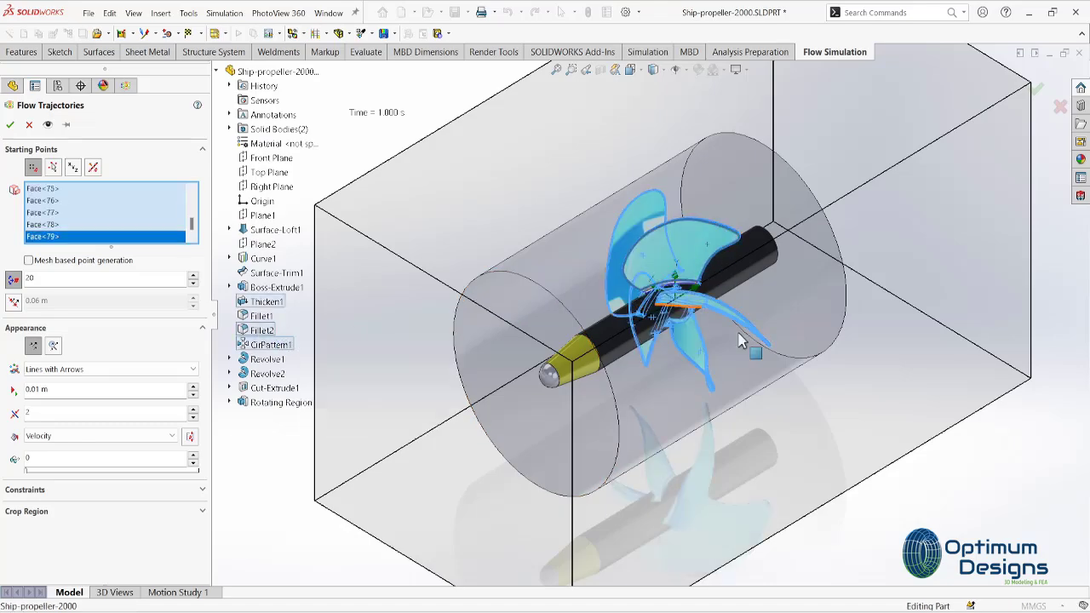
mouse_move(951, 467)
middle_down()
mouse_move(783, 551)
mouse_move(510, 267)
middle_up()
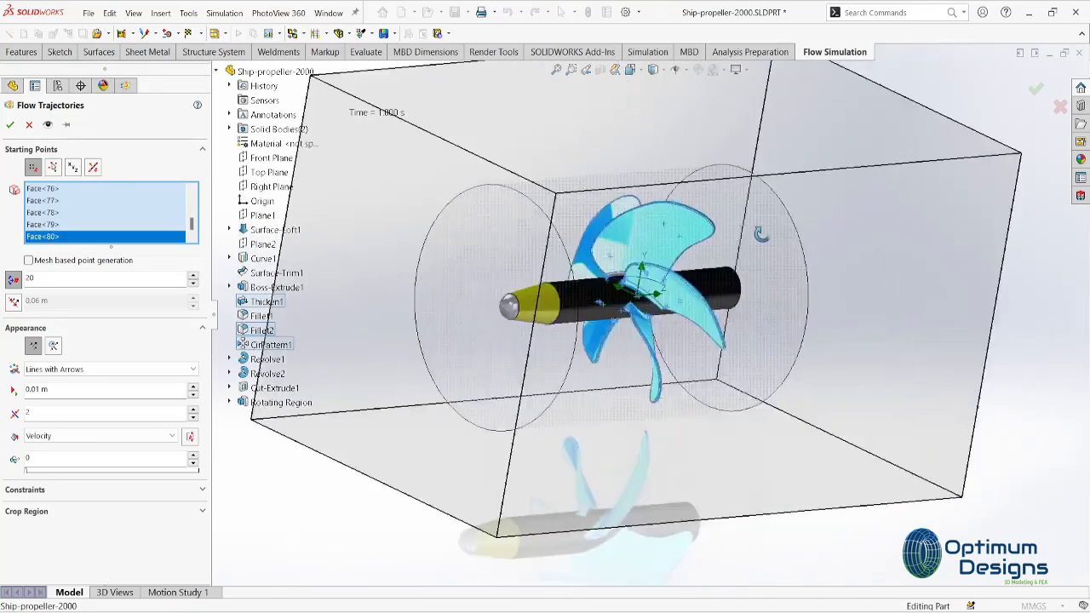
- Set 300 starting points, accept the trajectories, and view them isometrically
double_click(72, 276)
text(300)
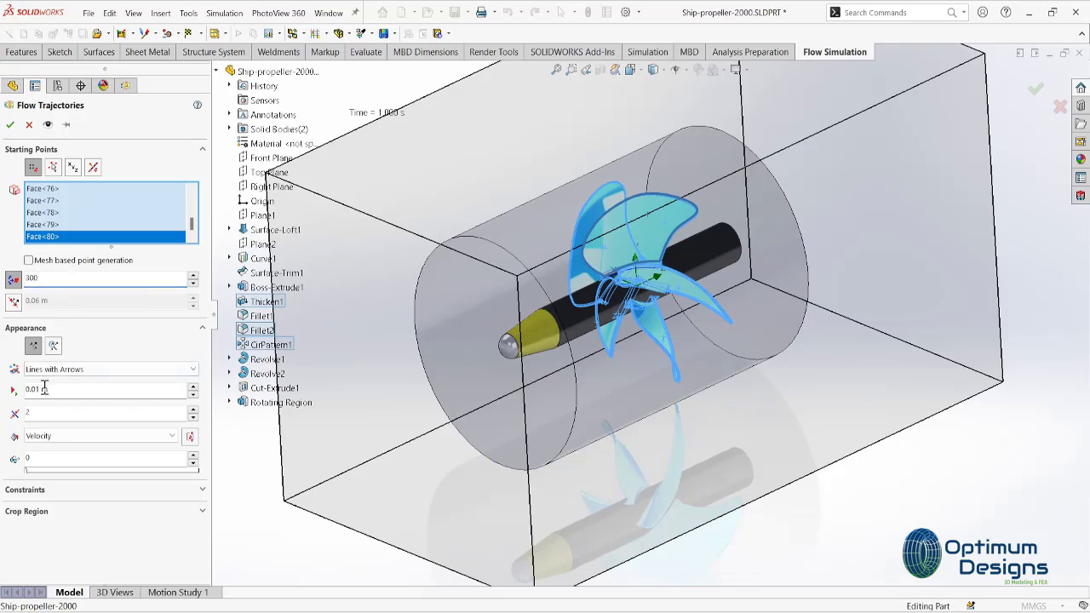
click(46, 389)
key(Return)
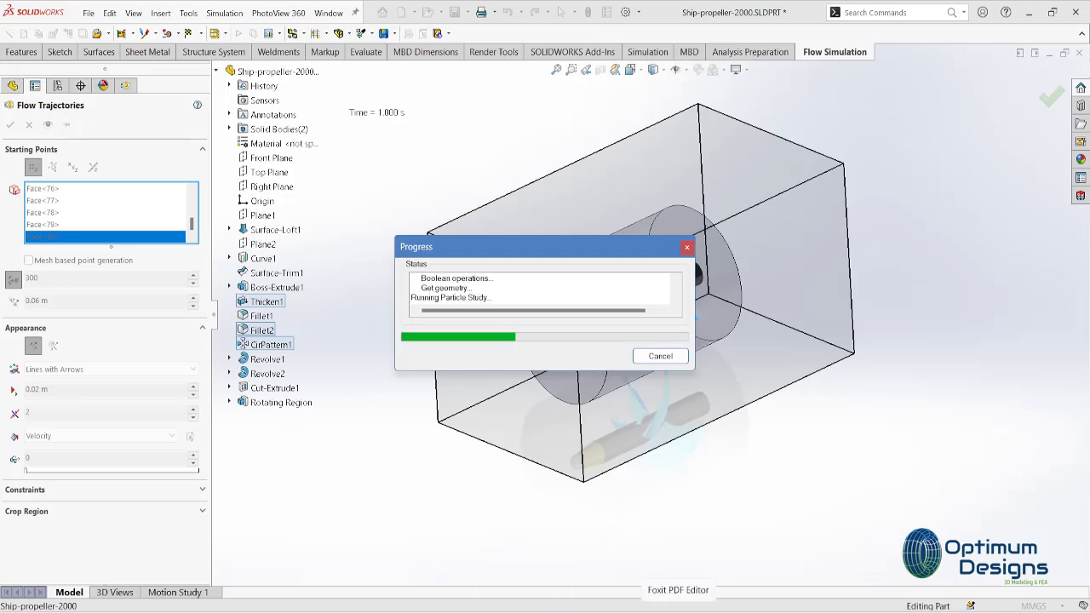
mouse_move(827, 440)
middle_down()
mouse_move(803, 494)
mouse_move(452, 436)
middle_up()
key(space)
click(452, 436)
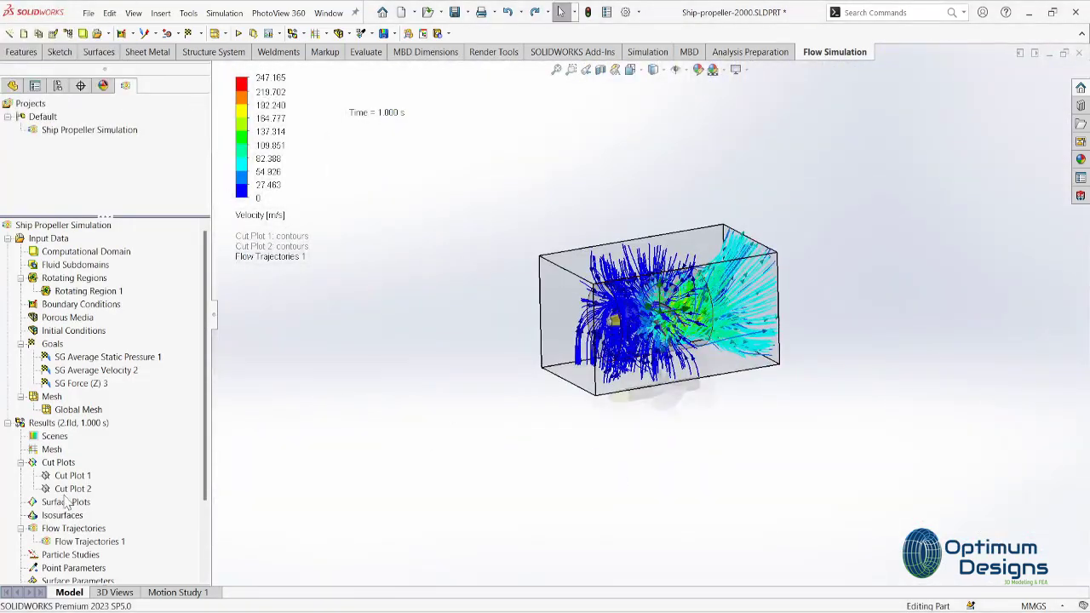
- Play the Flow Trajectories 1 arrowed-line animation and view it from the Left
right_click(85, 542)
click(110, 404)
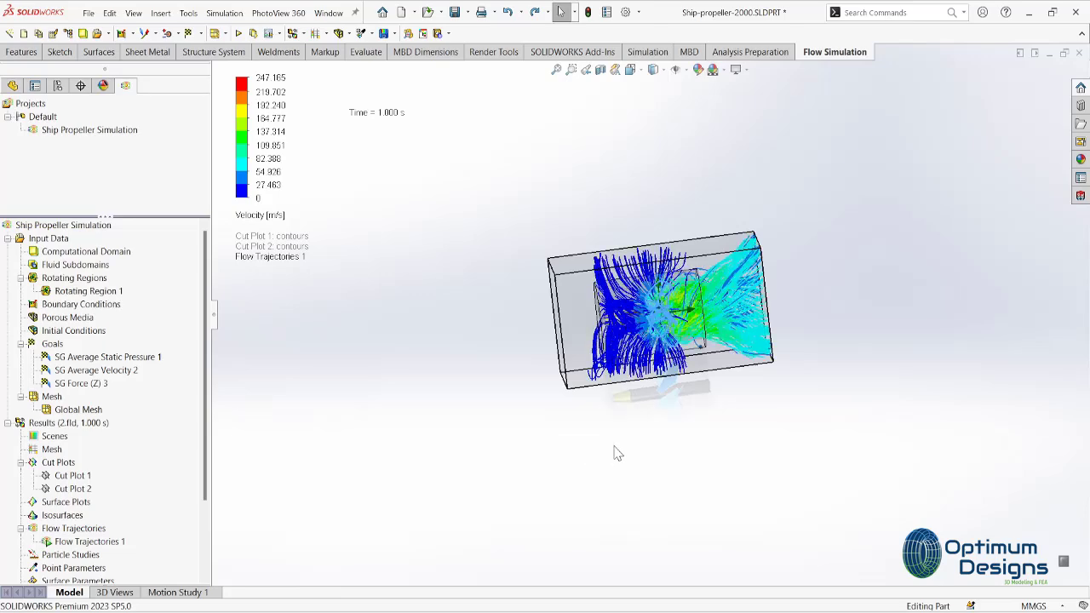
key(space)
click(596, 414)
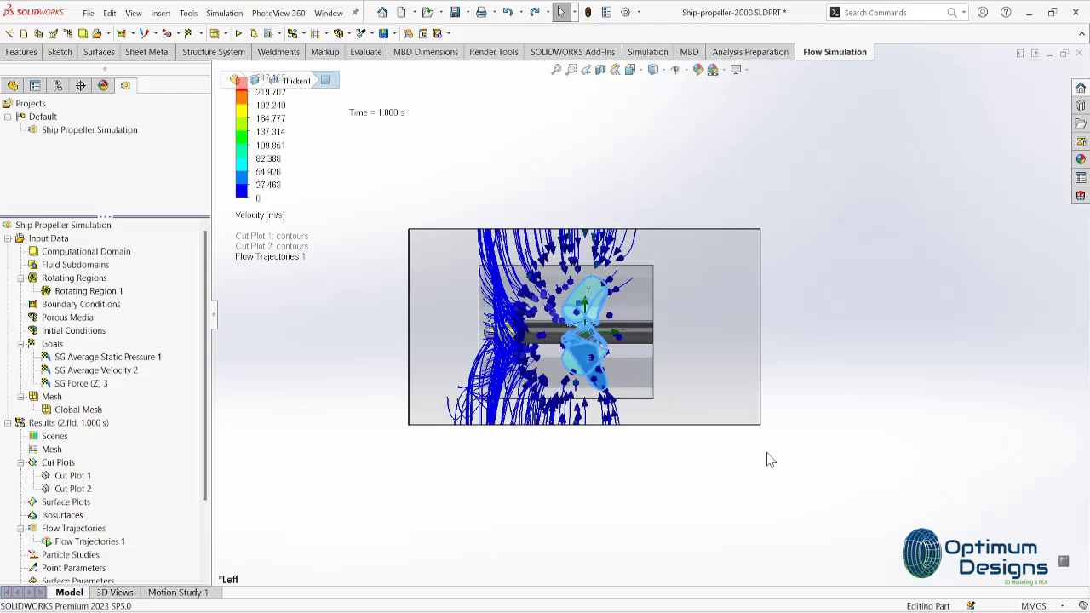
- Orbit and zoom around the trajectories, then return to the Left view
mouse_move(342, 451)
middle_down()
mouse_move(429, 465)
mouse_move(426, 502)
mouse_move(414, 474)
middle_up()
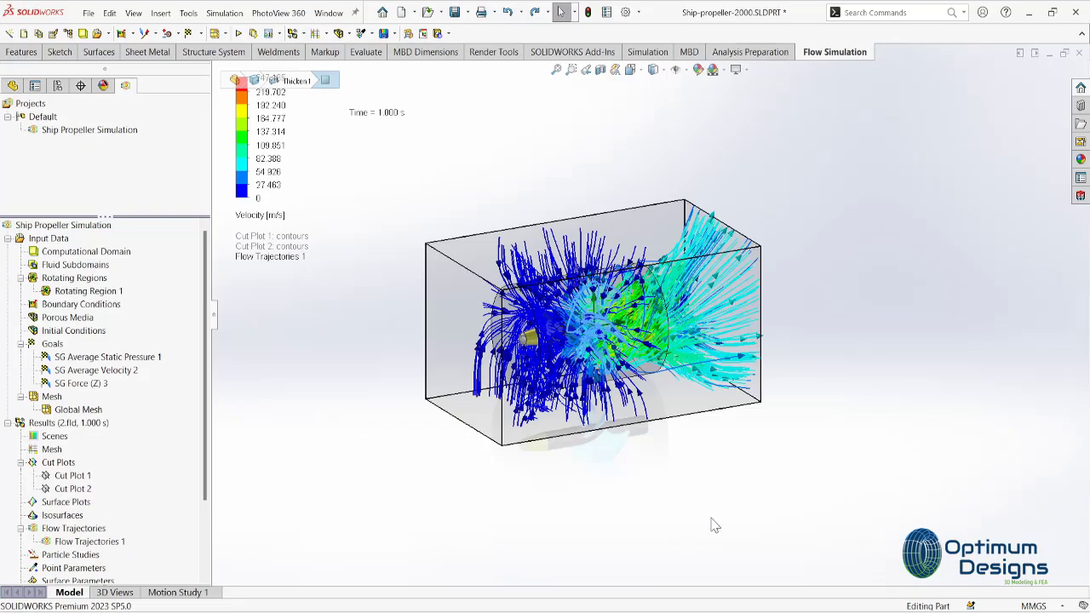
middle_drag(656, 486, 671, 499)
scroll(528, 405, up, 5)
key(ctrl+3)
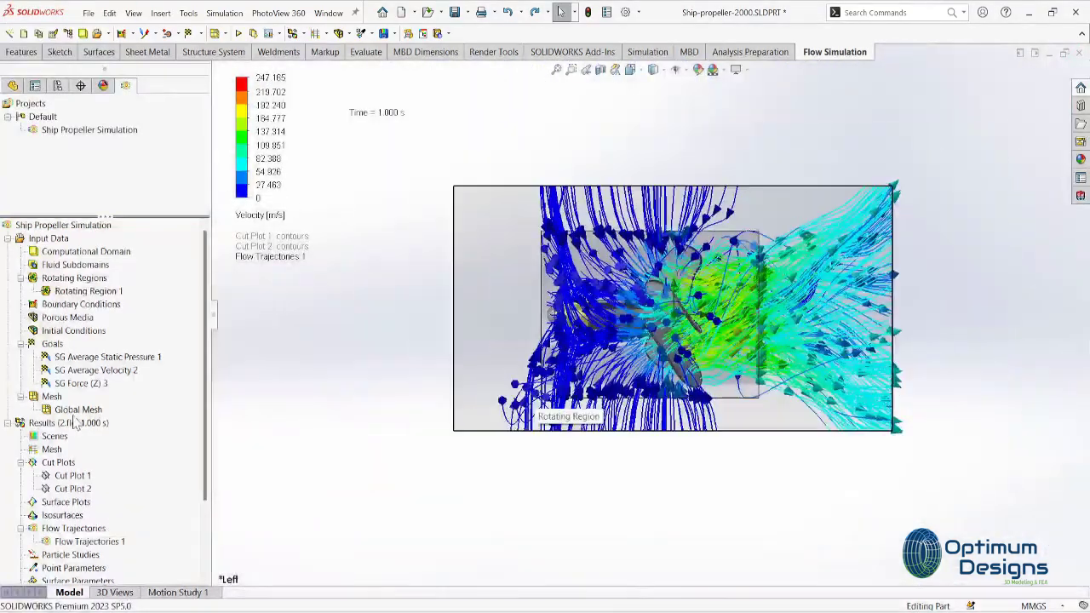
right_click(90, 542)
- Change Flow Trajectories 1 appearance to Spheres in isometric view and play it
click(128, 307)
key(ctrl+7)
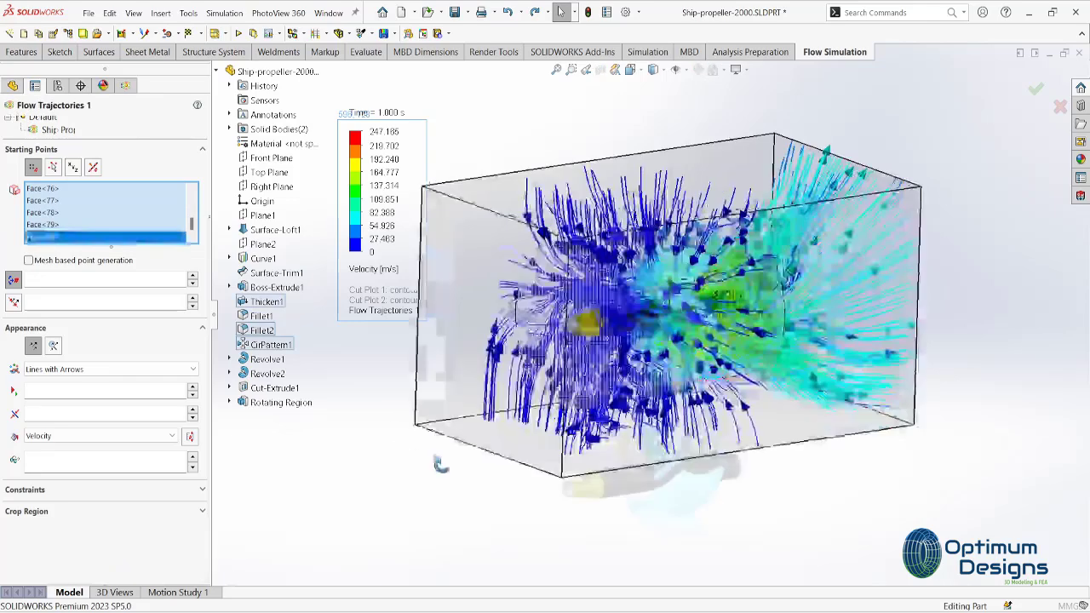
click(103, 369)
click(77, 428)
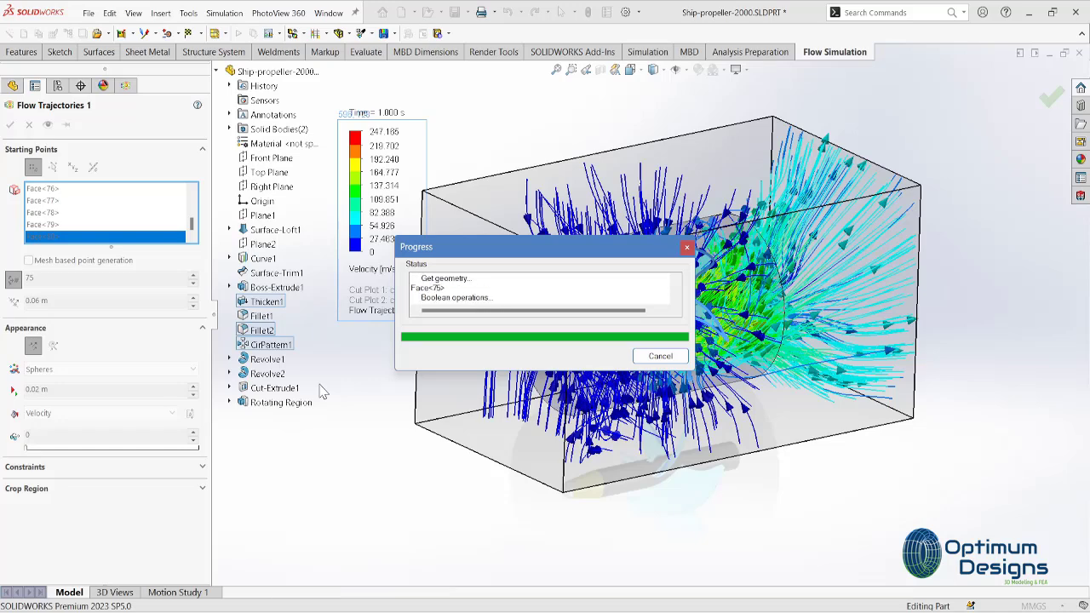
click(154, 410)
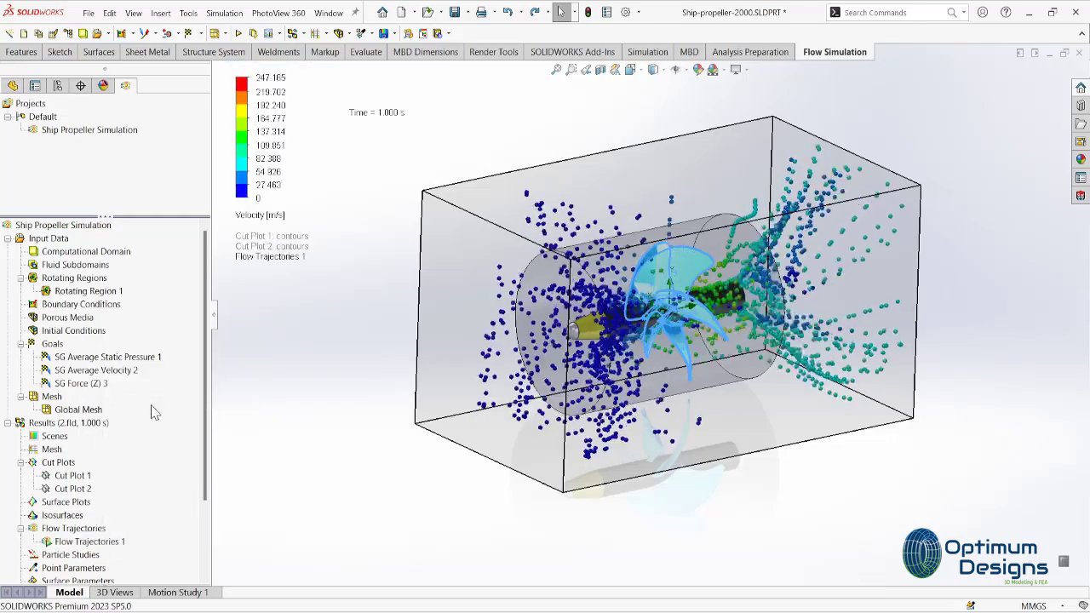
- Apply 300 starting points to Flow Trajectories 1 and replay the sphere animation from the Left
right_click(85, 541)
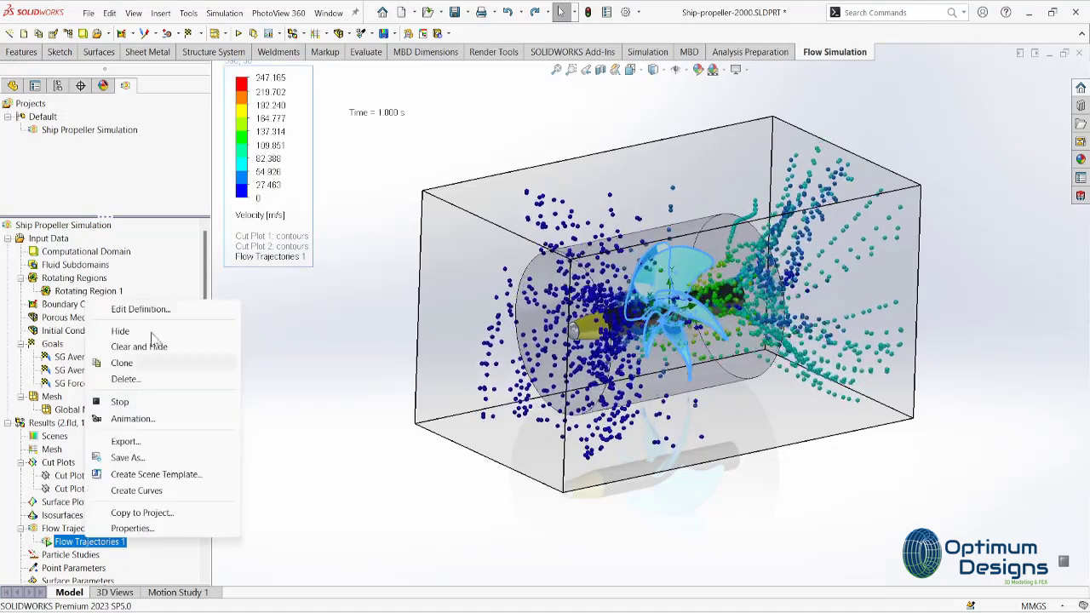
click(171, 309)
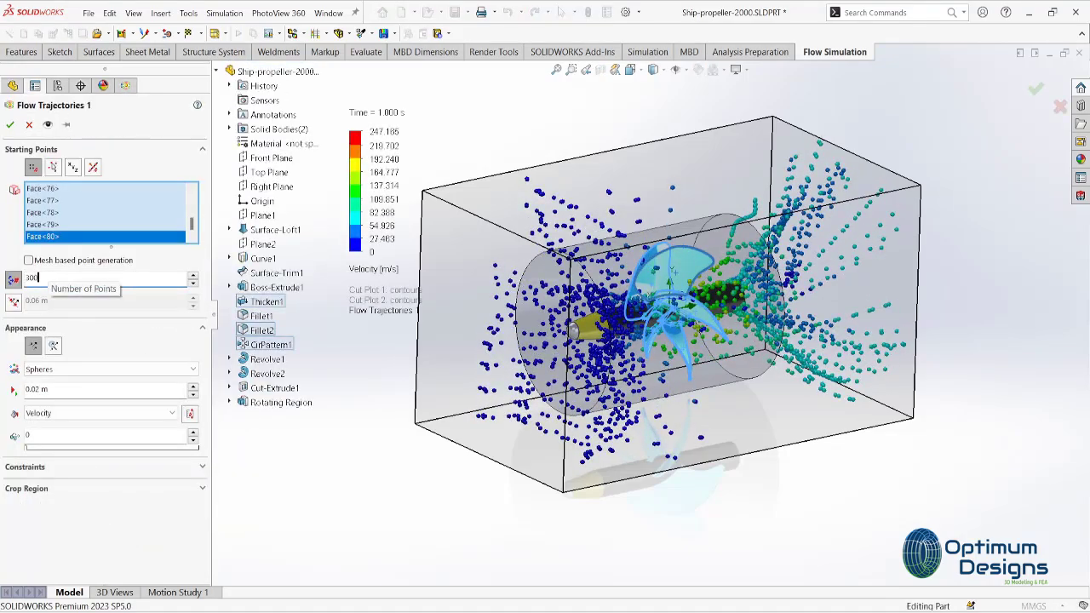
key(Return)
right_click(90, 542)
click(152, 407)
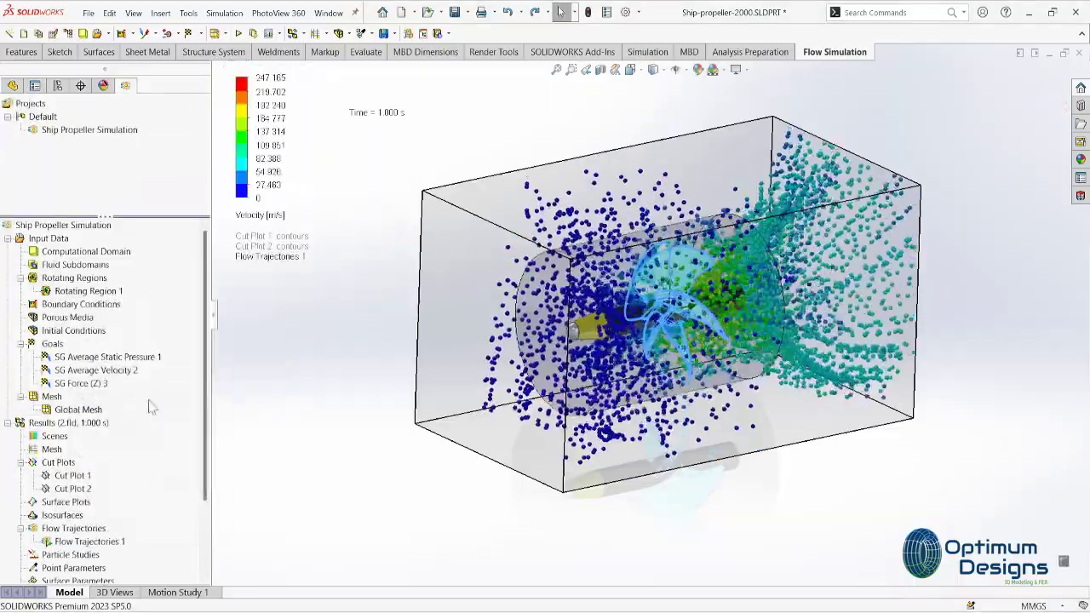
key(ctrl+3)
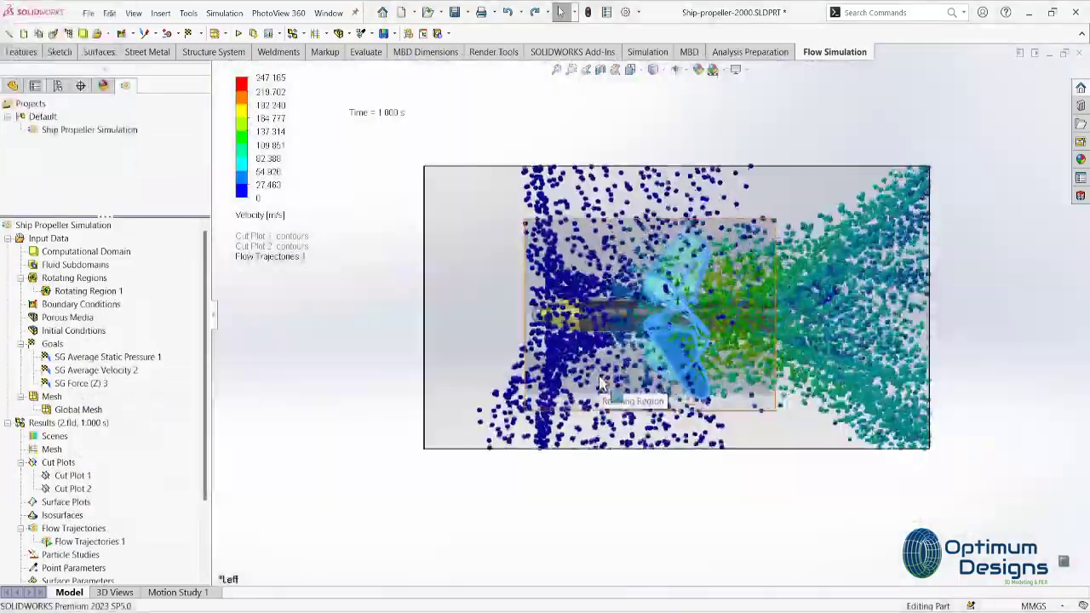
middle_drag(600, 384, 401, 424)
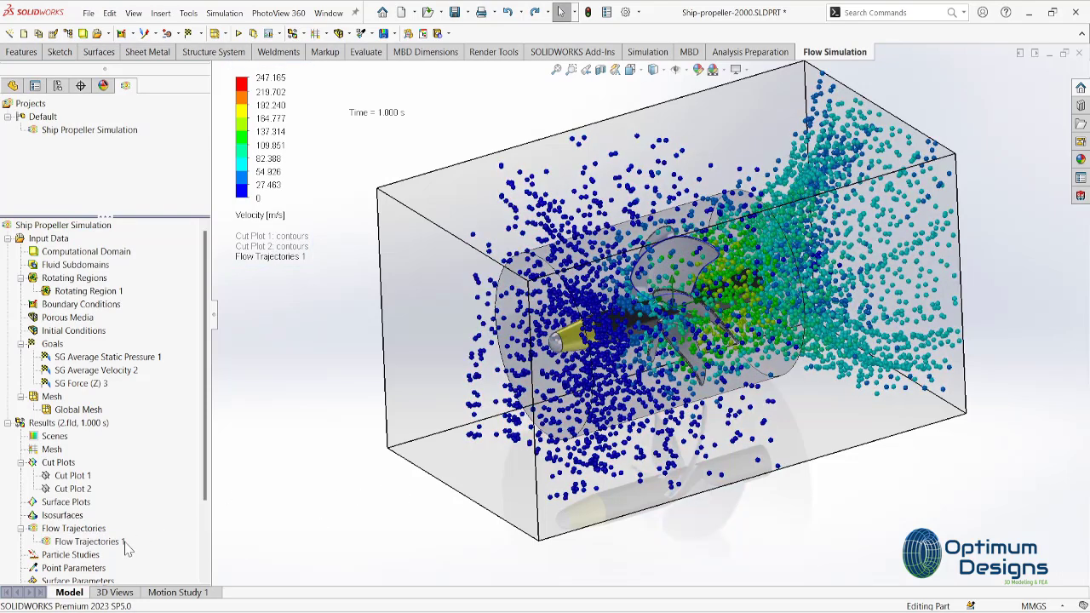
- Hide Flow Trajectories 1 and seed new trajectories from the blade faces and front ring edge
right_click(119, 545)
click(170, 334)
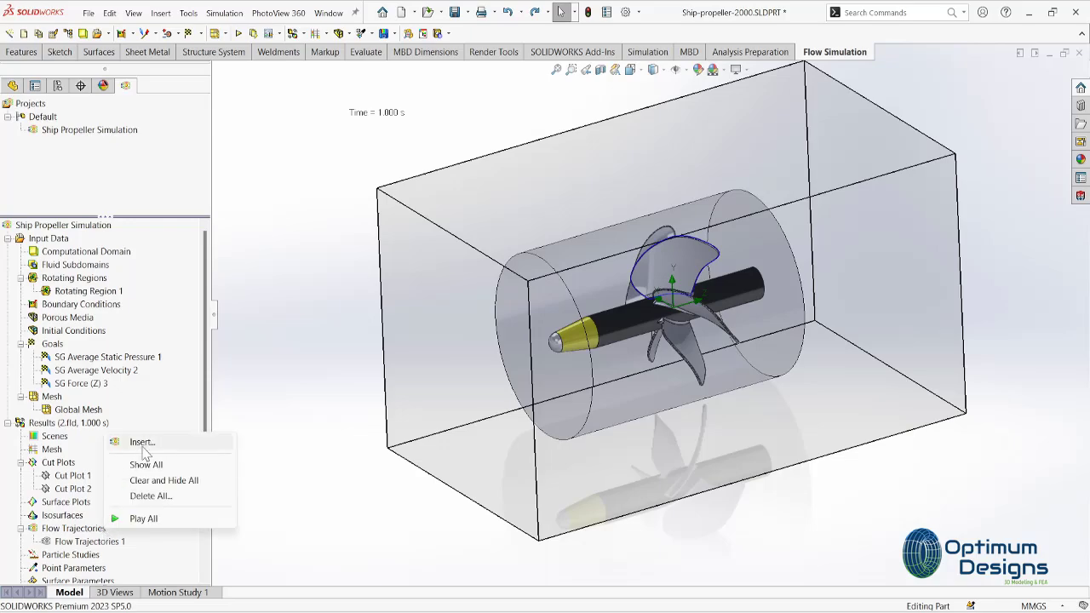
click(143, 444)
click(676, 279)
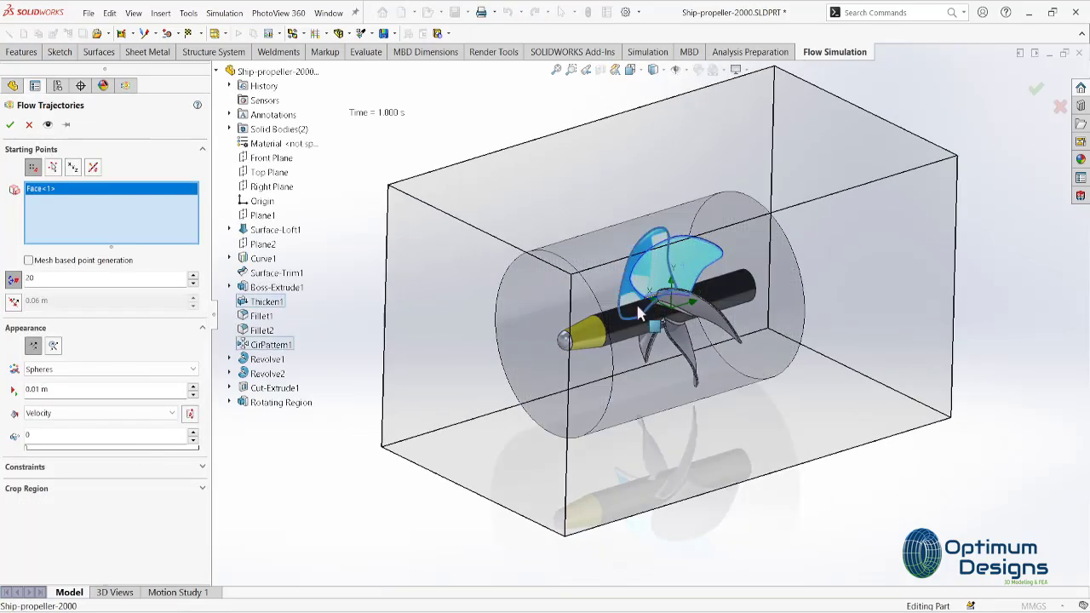
click(654, 345)
click(673, 324)
middle_drag(672, 324, 706, 316)
click(706, 316)
click(694, 357)
middle_drag(694, 358, 586, 274)
click(583, 285)
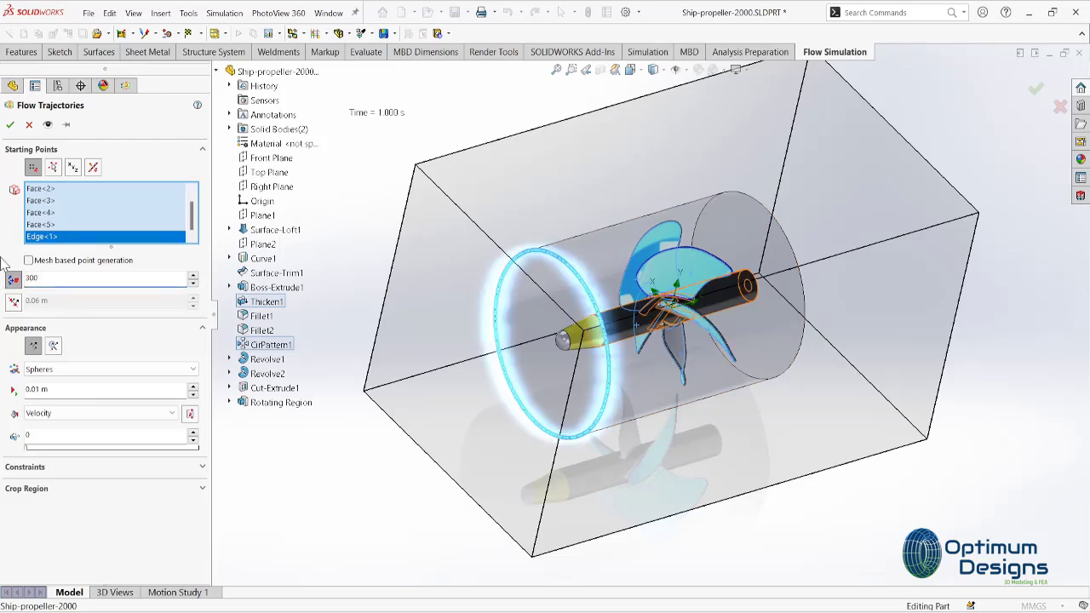
- Draw Flow Trajectories 2 as Lines with Arrows, set size 0.015 m, and play it
click(111, 368)
click(68, 397)
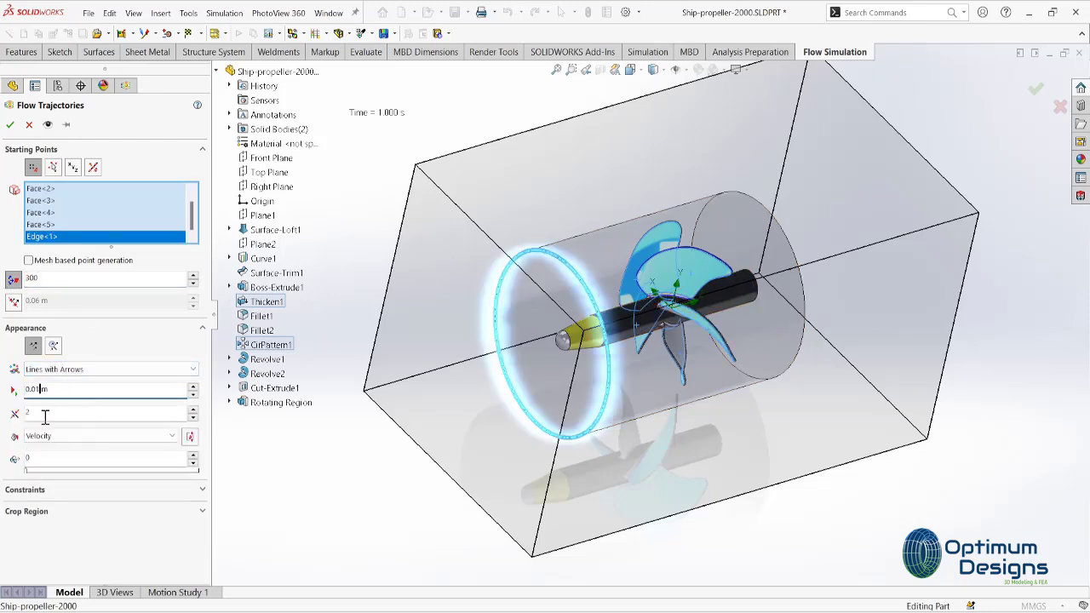
text(5)
click(11, 124)
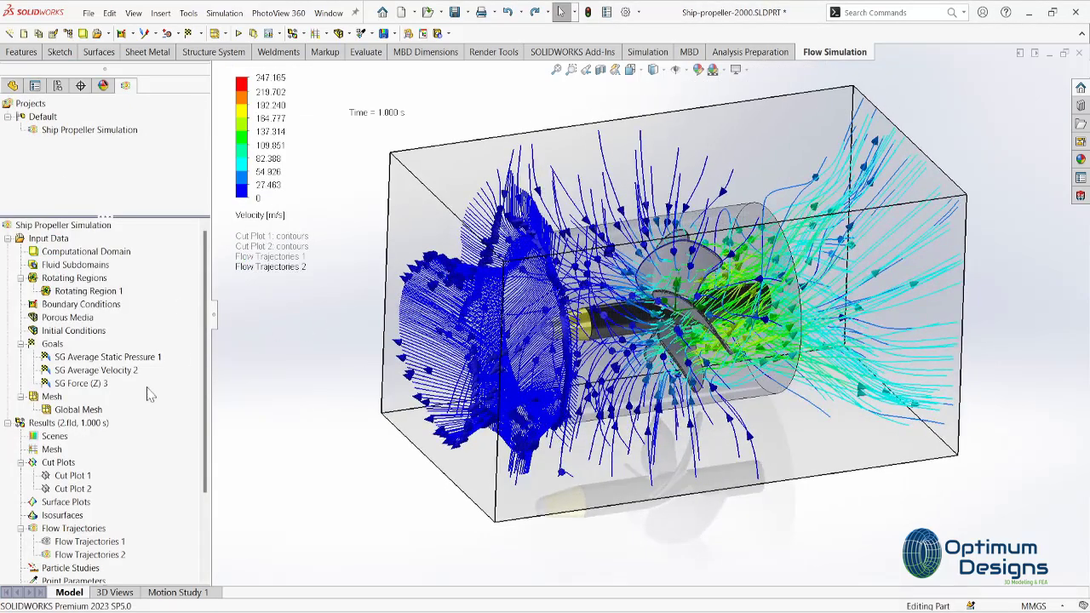
right_click(92, 558)
click(179, 324)
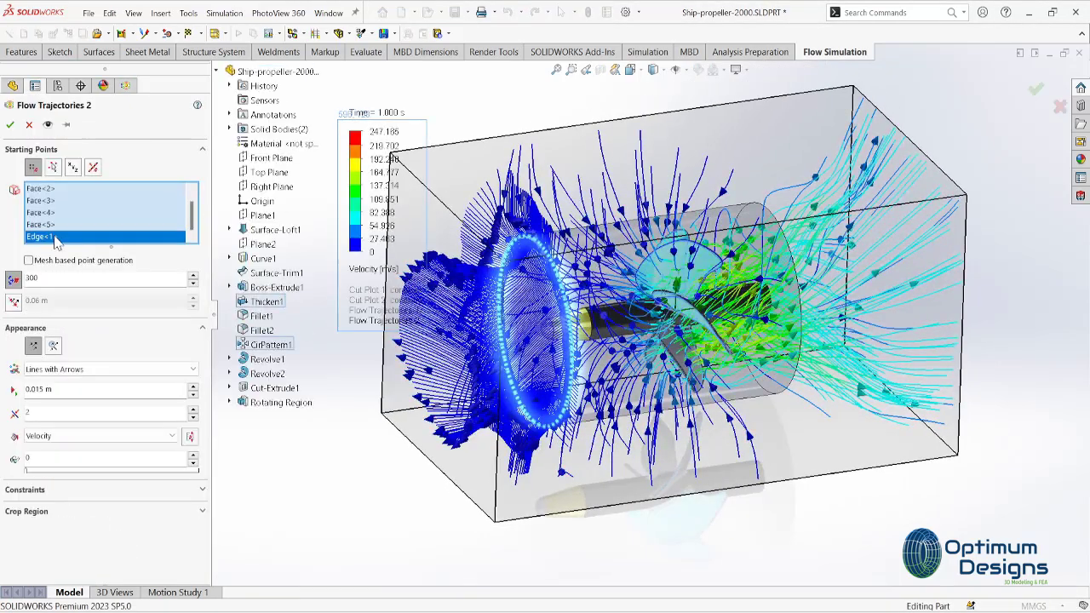
click(10, 125)
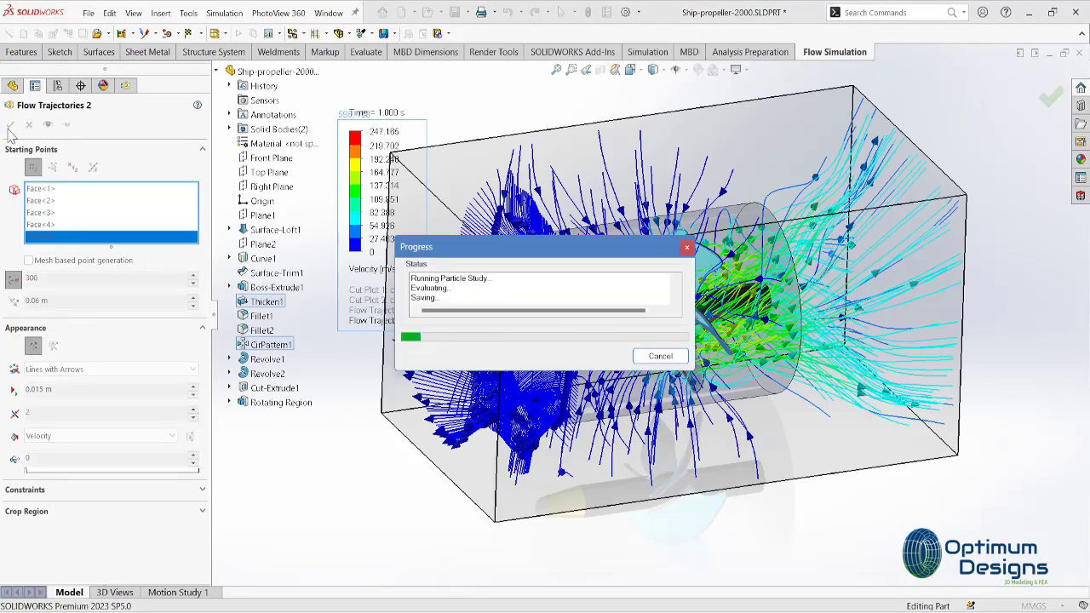
right_click(89, 554)
click(160, 418)
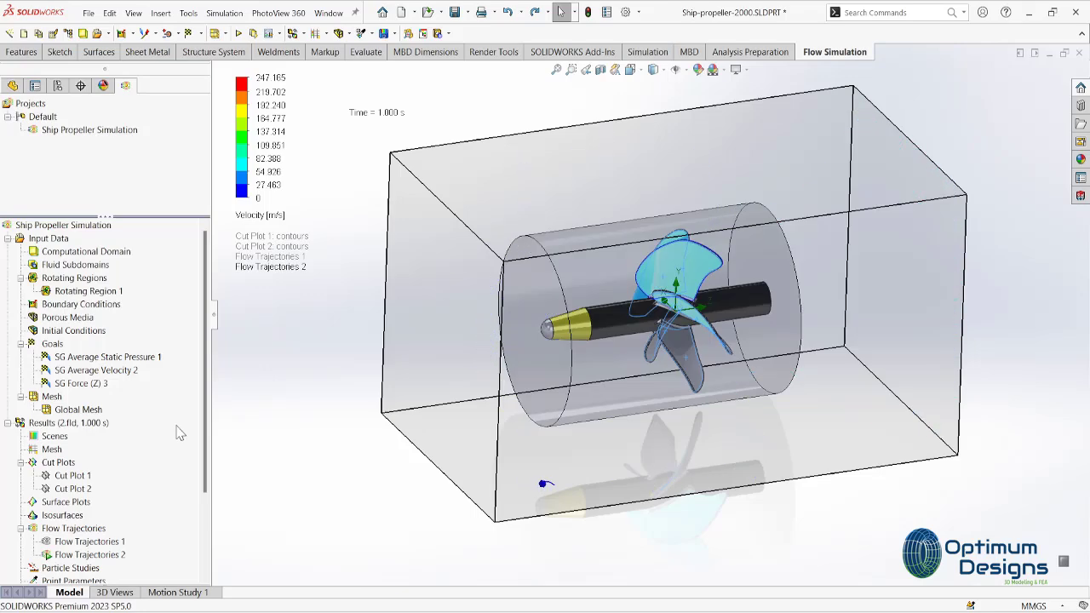
- Stop the Flow Trajectories 2 animation and change its appearance to Spheres
right_click(85, 554)
click(141, 421)
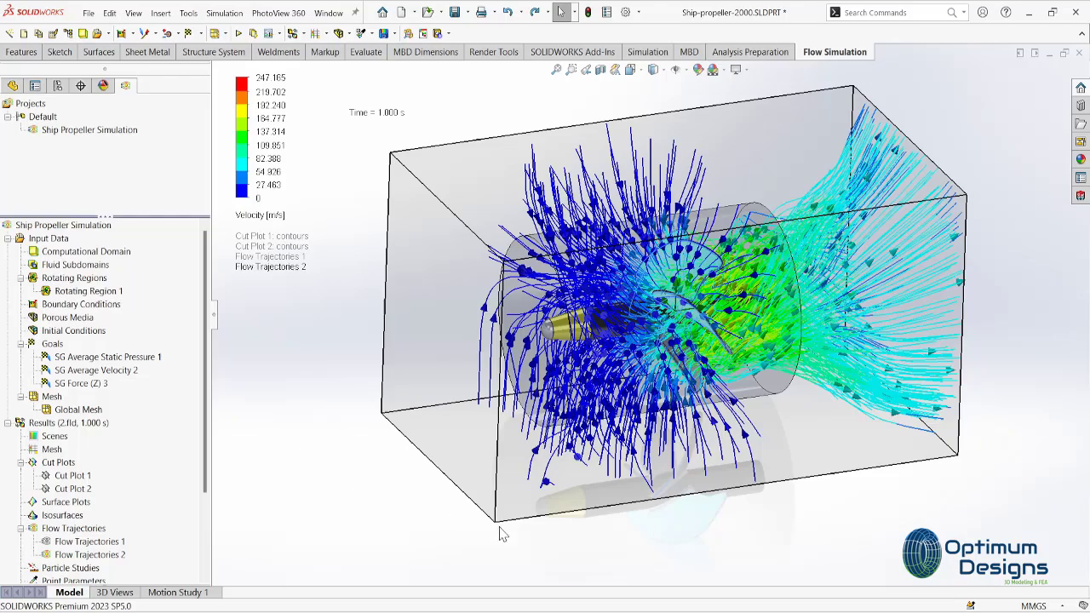
right_click(89, 554)
click(128, 366)
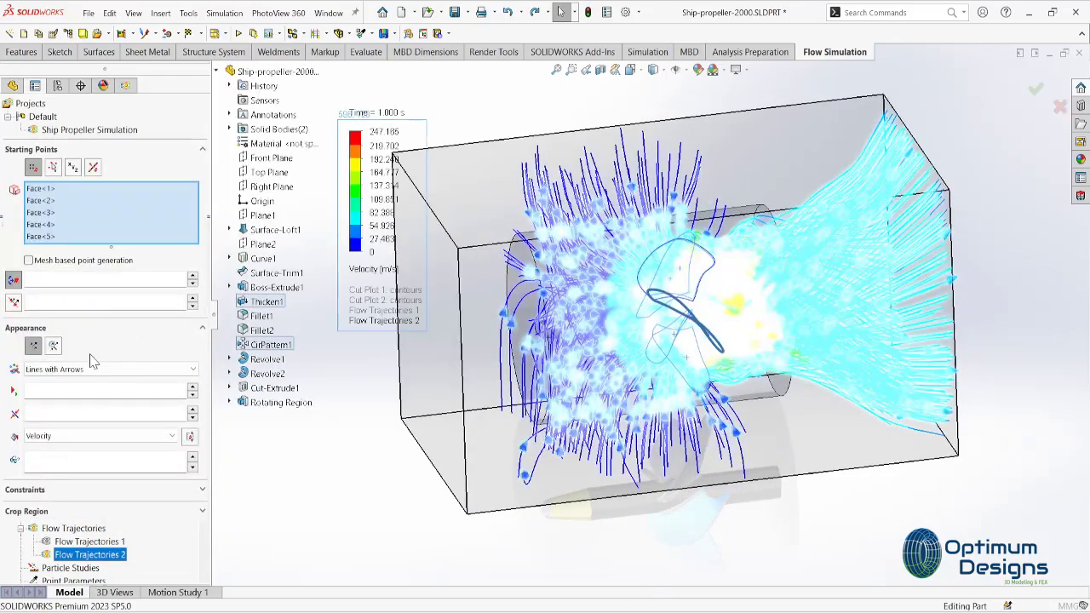
click(109, 369)
click(119, 426)
key(Return)
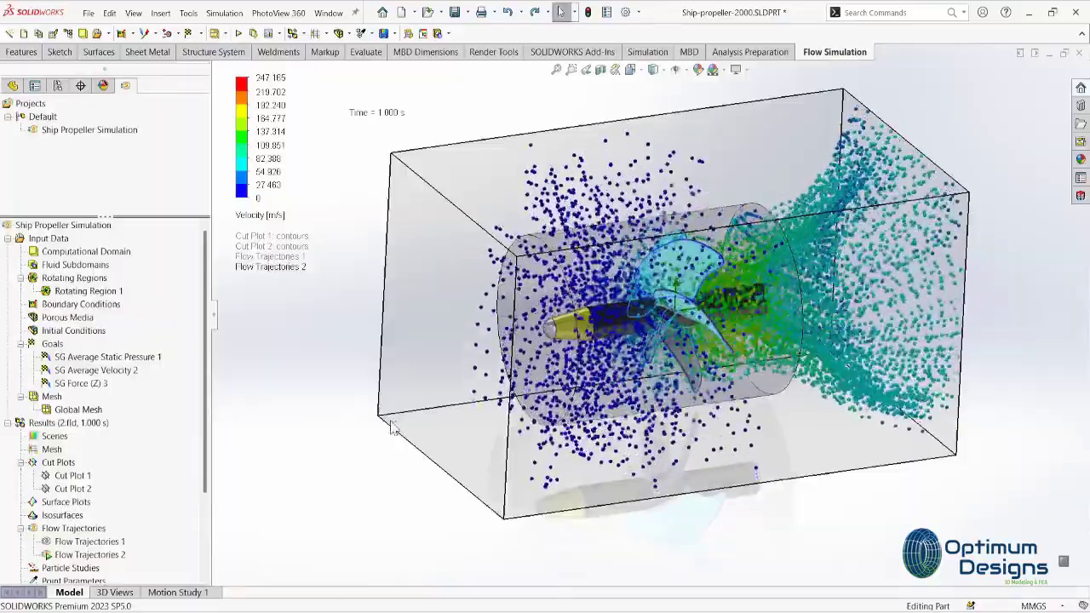
- View the sphere trajectories from the Left and orbit to an oblique view
key(ctrl+3)
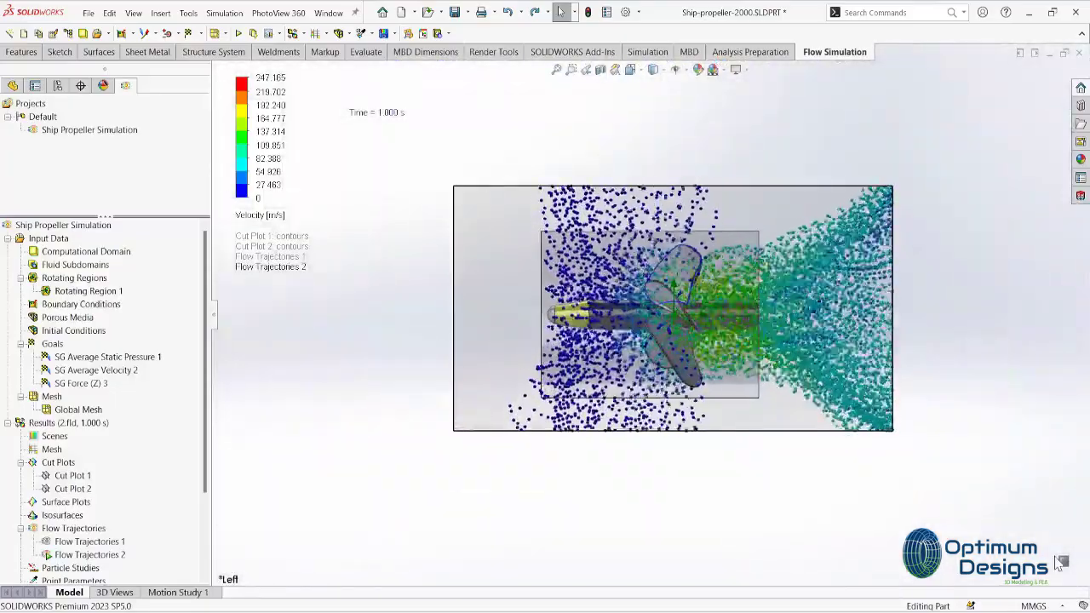
middle_drag(351, 476, 387, 475)
right_click(90, 554)
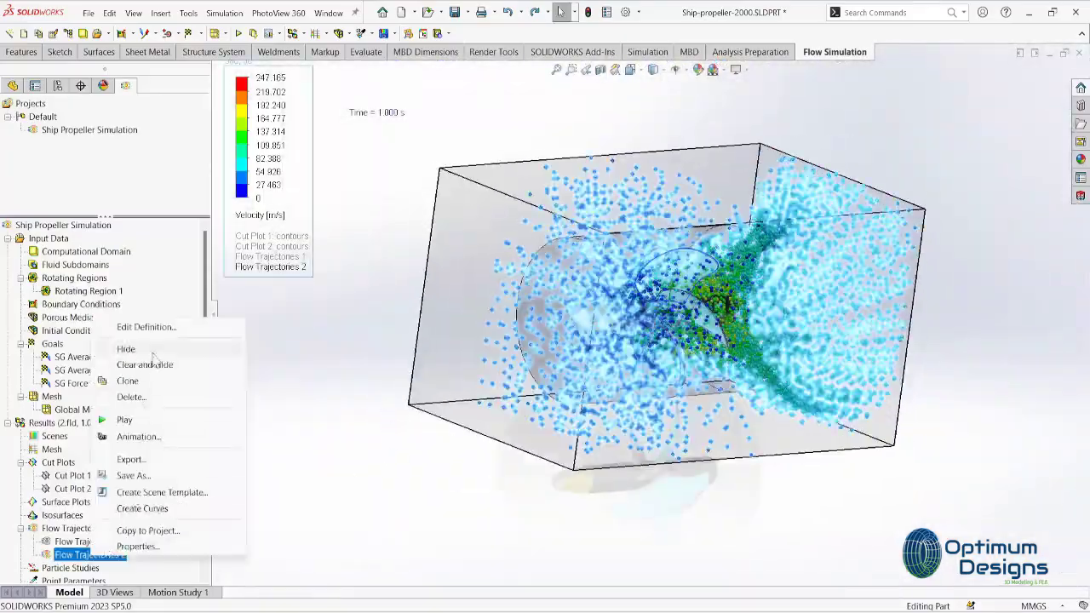
- Restart the Flow Trajectories 2 animation and clear the propeller selection
click(154, 359)
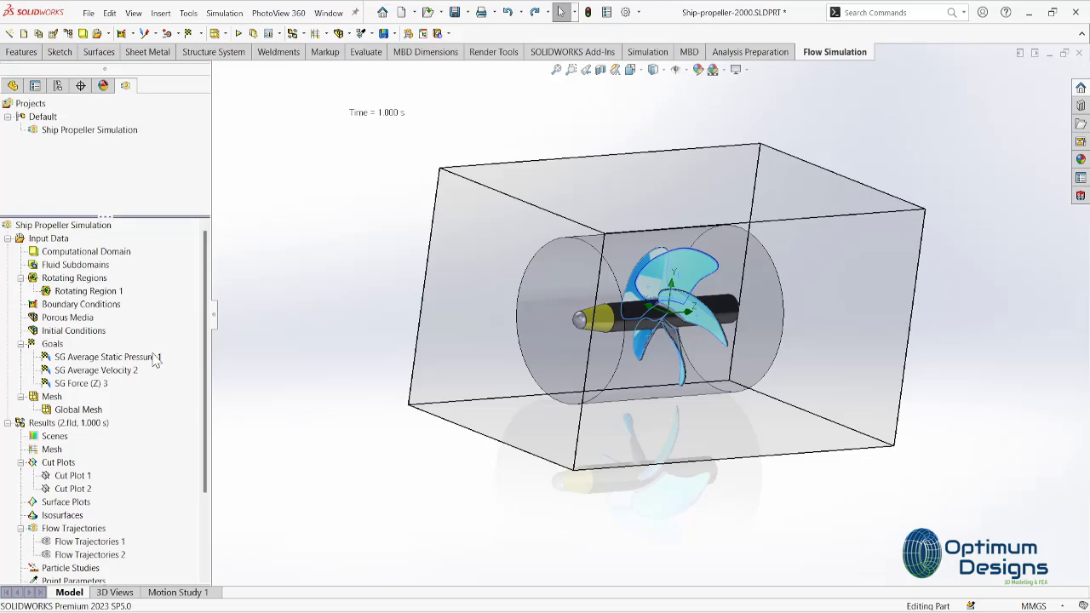
scroll(210, 304, down, 2)
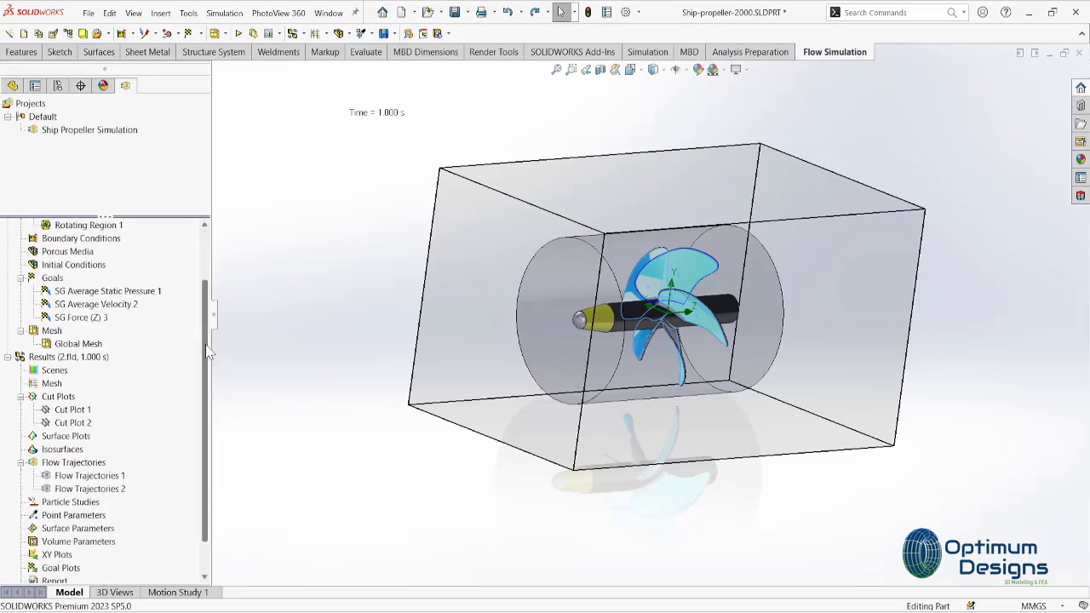
scroll(209, 304, up, 2)
click(377, 431)
middle_drag(377, 431, 207, 304)
- Hide the computational domain, zoom to fit, and insert a new goal plot
right_click(128, 251)
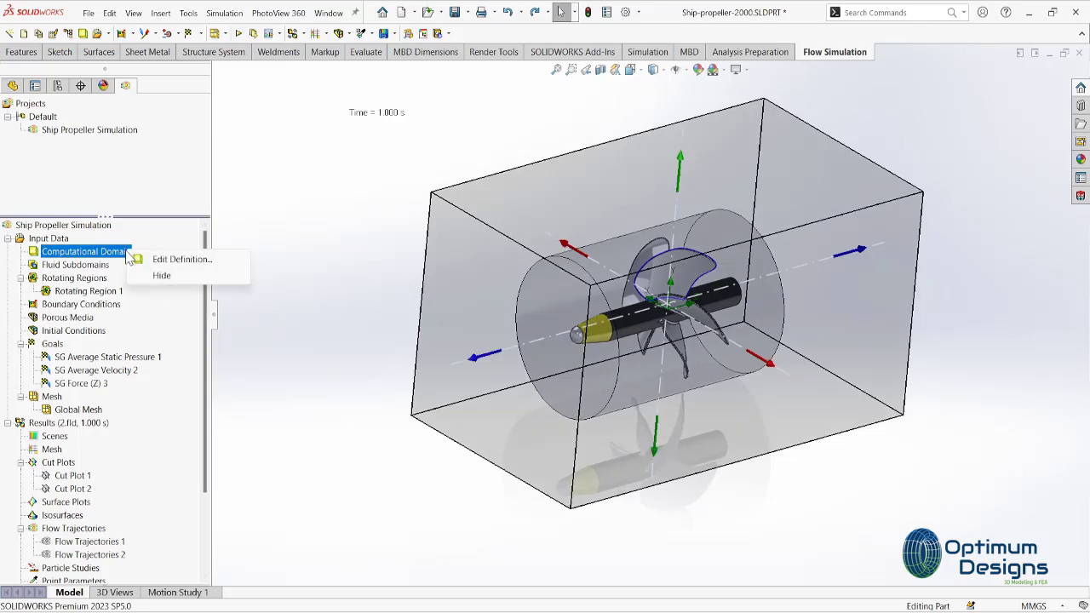
click(164, 278)
key(f)
scroll(163, 523, down, 3)
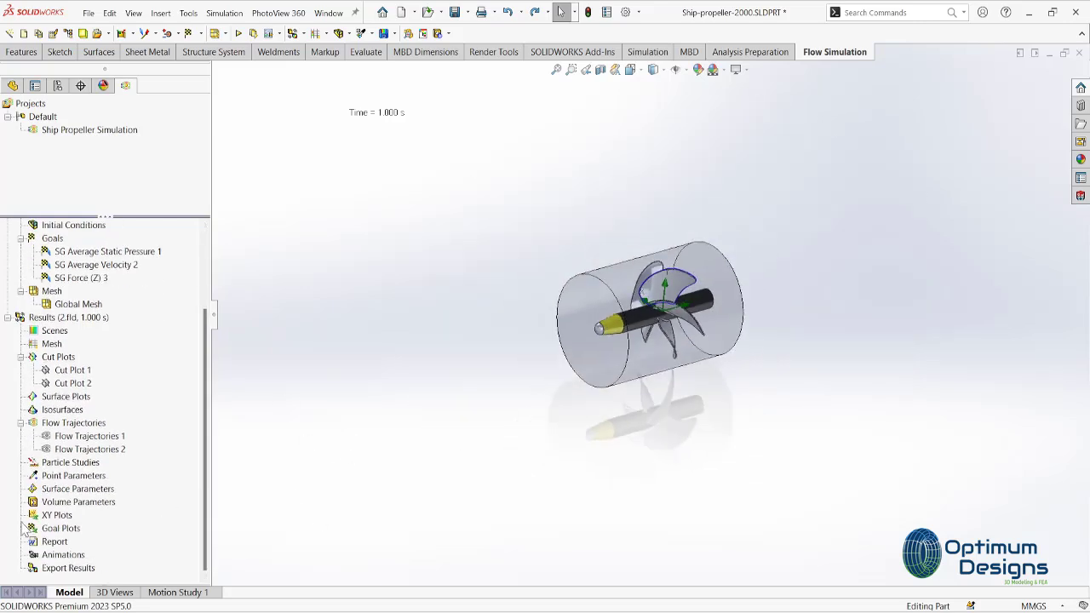
click(84, 532)
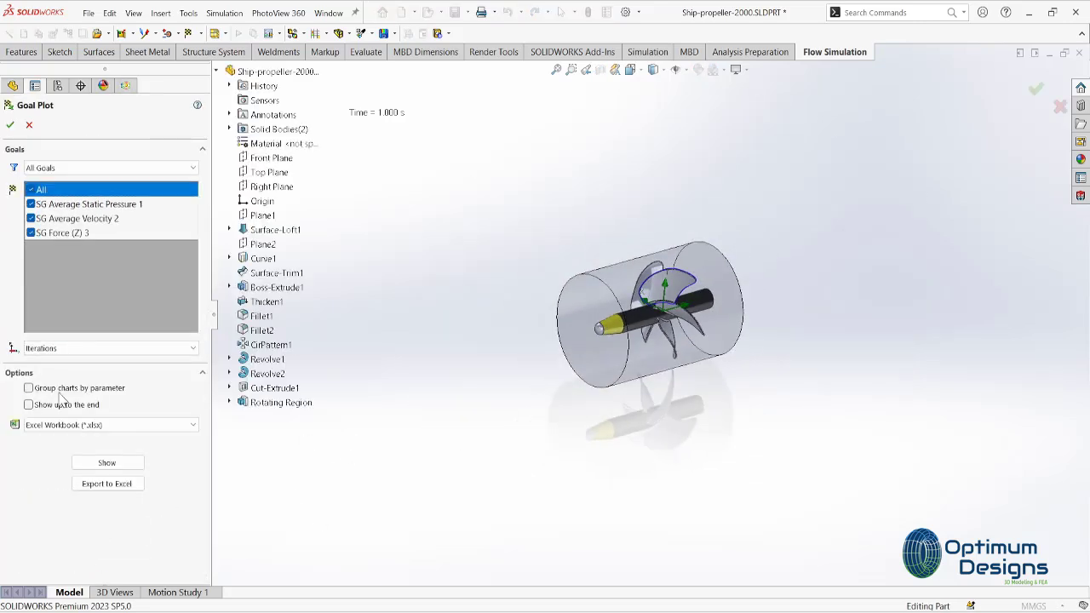
- Show History charts for all goals, grouped by parameter
click(29, 387)
click(106, 462)
click(49, 453)
click(34, 479)
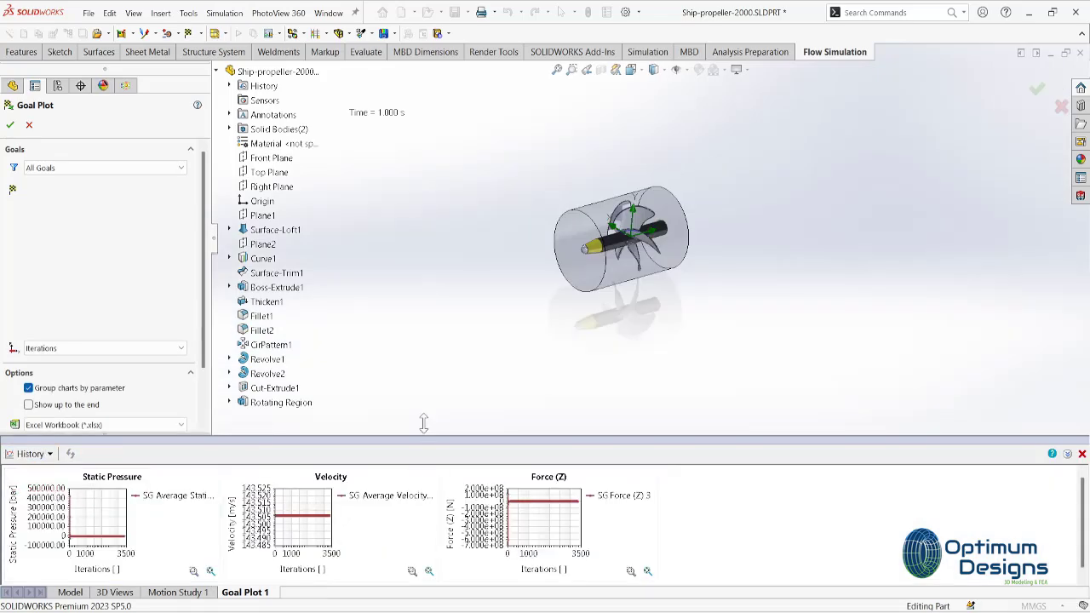
- Resize the goal charts panel to inspect the pressure, velocity and force curves
drag(423, 423, 426, 320)
drag(400, 580, 549, 579)
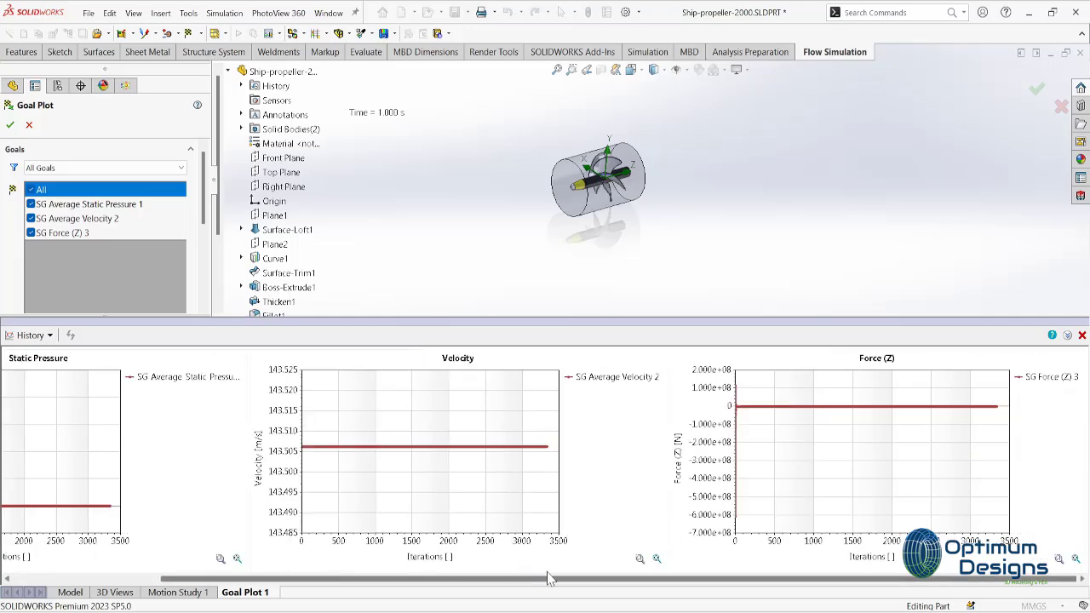
scroll(765, 430, up, 2)
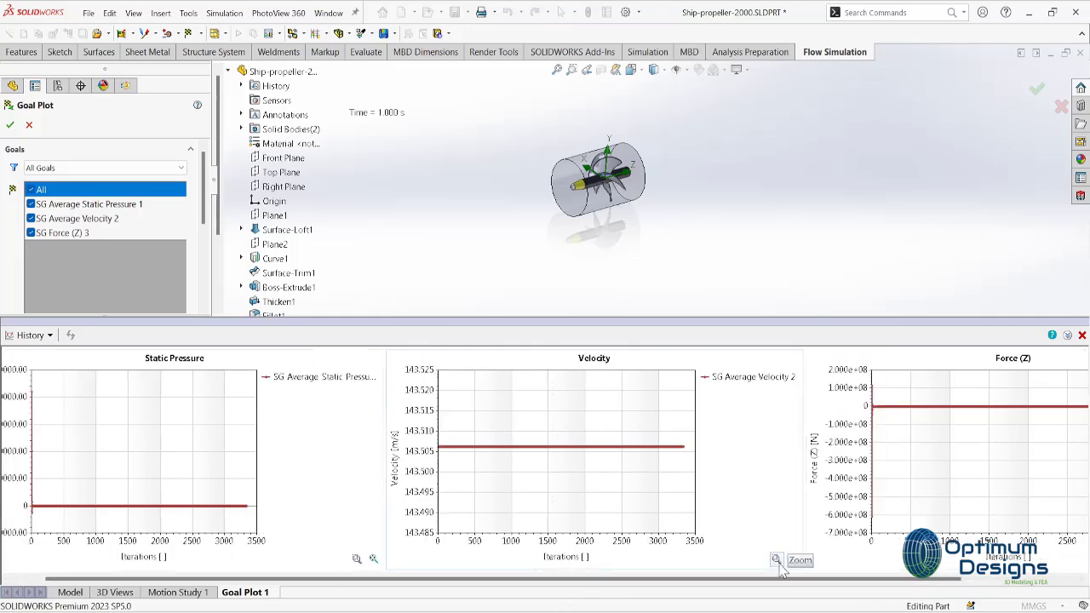
scroll(612, 455, up, 1)
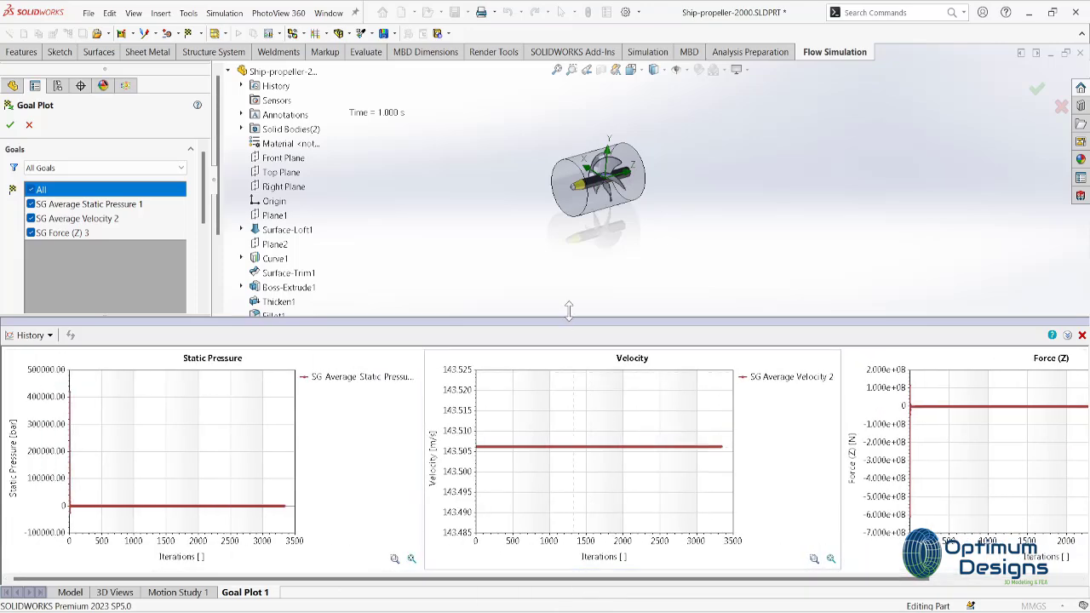
drag(569, 309, 587, 70)
drag(213, 579, 729, 570)
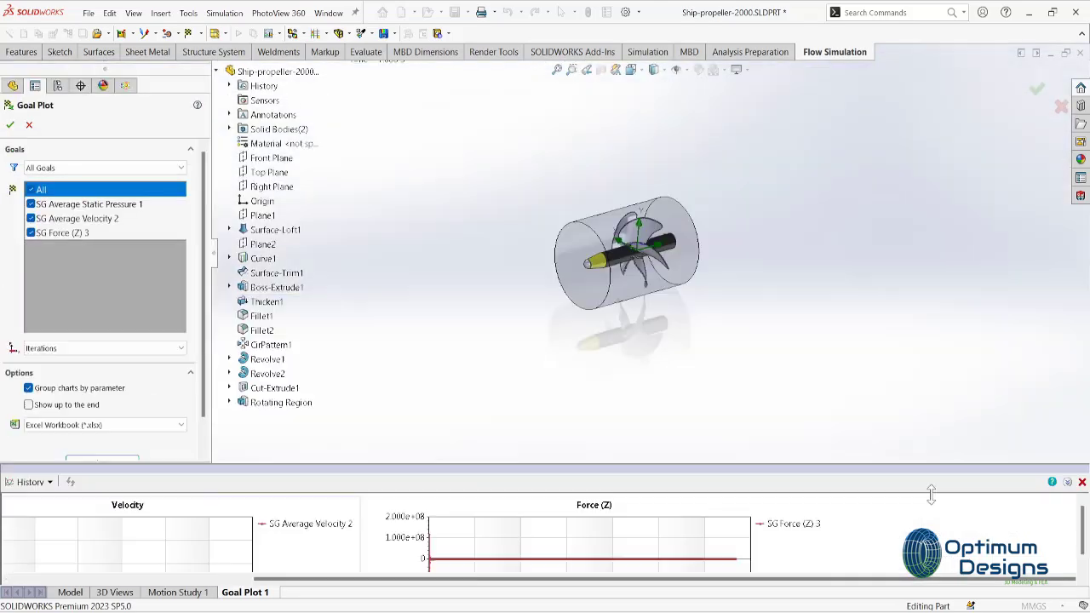
drag(1063, 76, 672, 534)
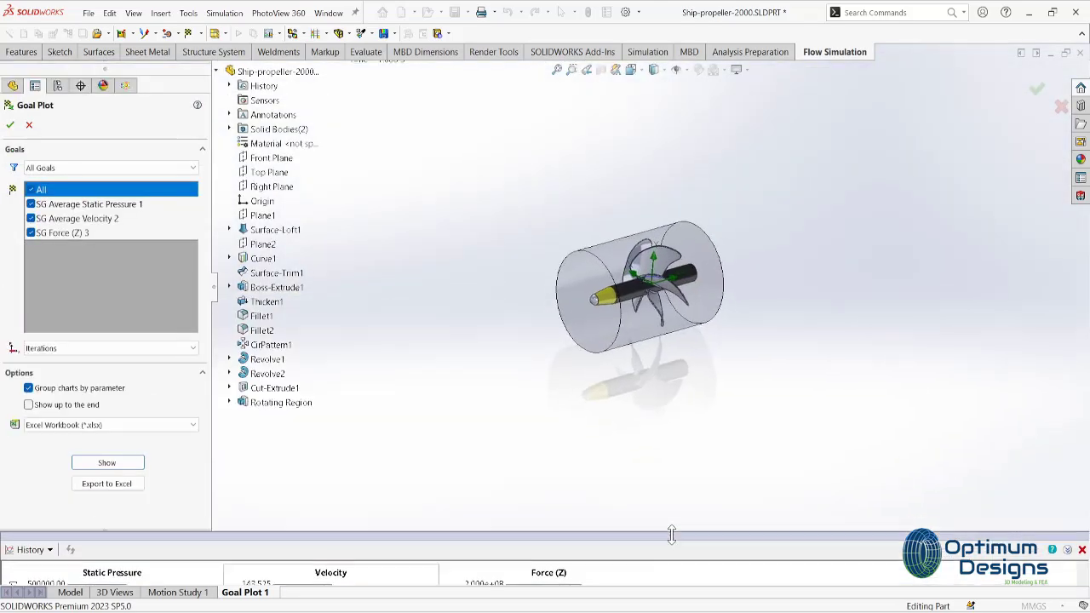
drag(244, 532, 231, 323)
- Limit the goal plot to SG Force (Z) 3 and save it as Goal Plot 1
click(31, 189)
click(101, 463)
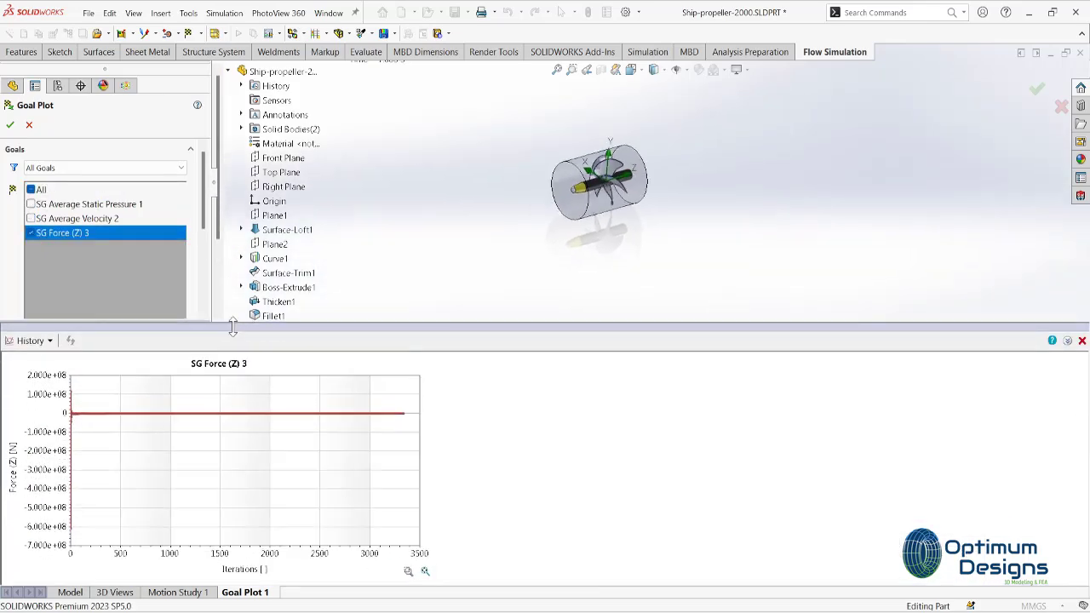
click(56, 341)
click(49, 360)
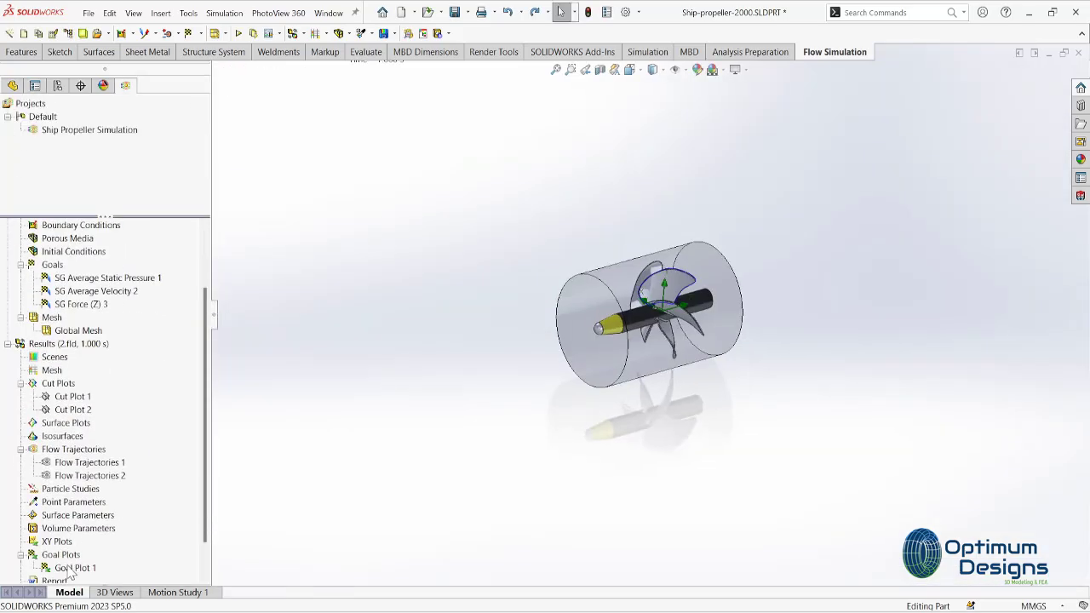
- Switch to a side view and show only Flow Trajectories 2, hiding Flow Trajectories 1
key(space)
click(518, 440)
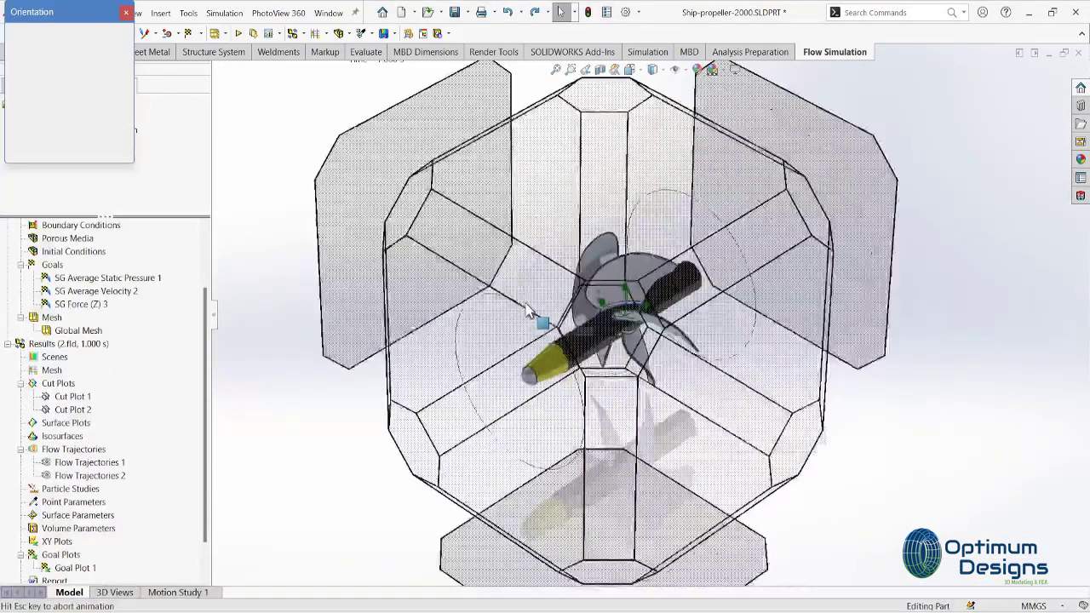
right_click(94, 463)
click(123, 258)
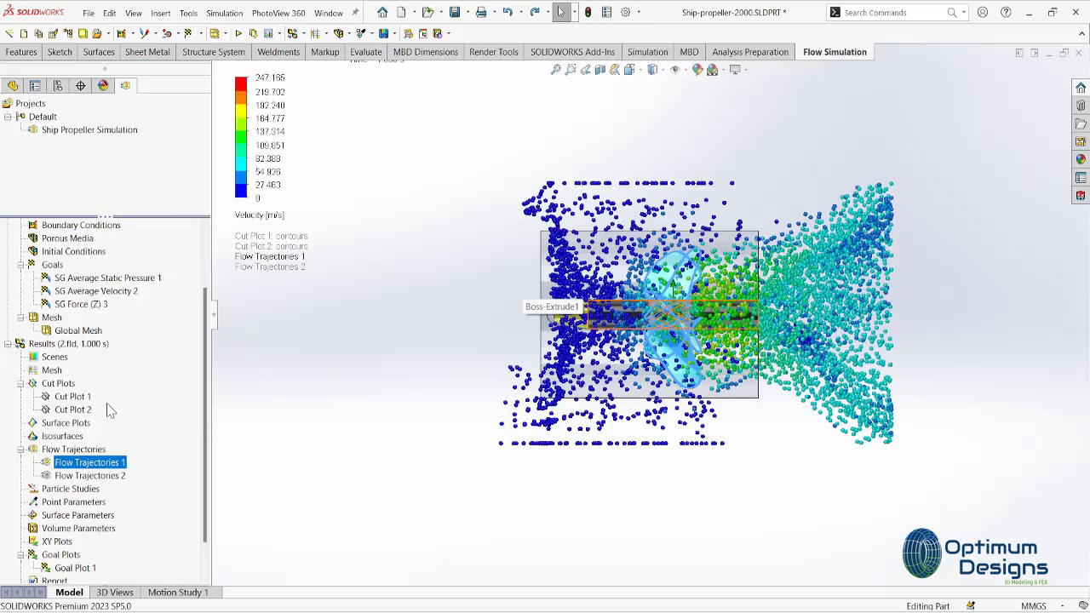
right_click(94, 475)
click(128, 271)
right_click(102, 464)
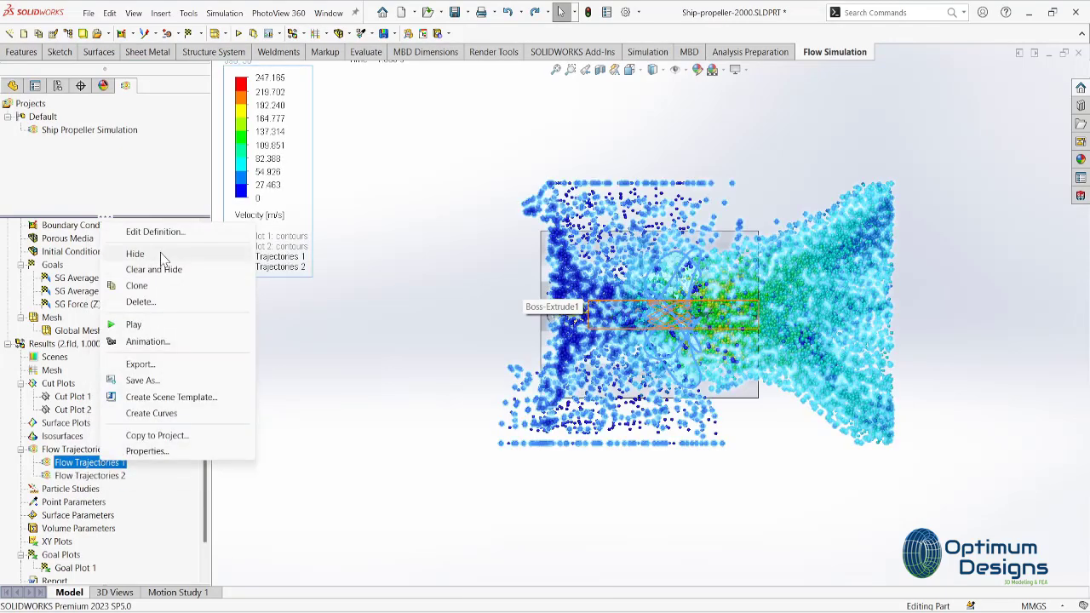
click(134, 253)
- Change Flow Trajectories 2 appearance to Lines with Arrows
right_click(94, 475)
click(157, 244)
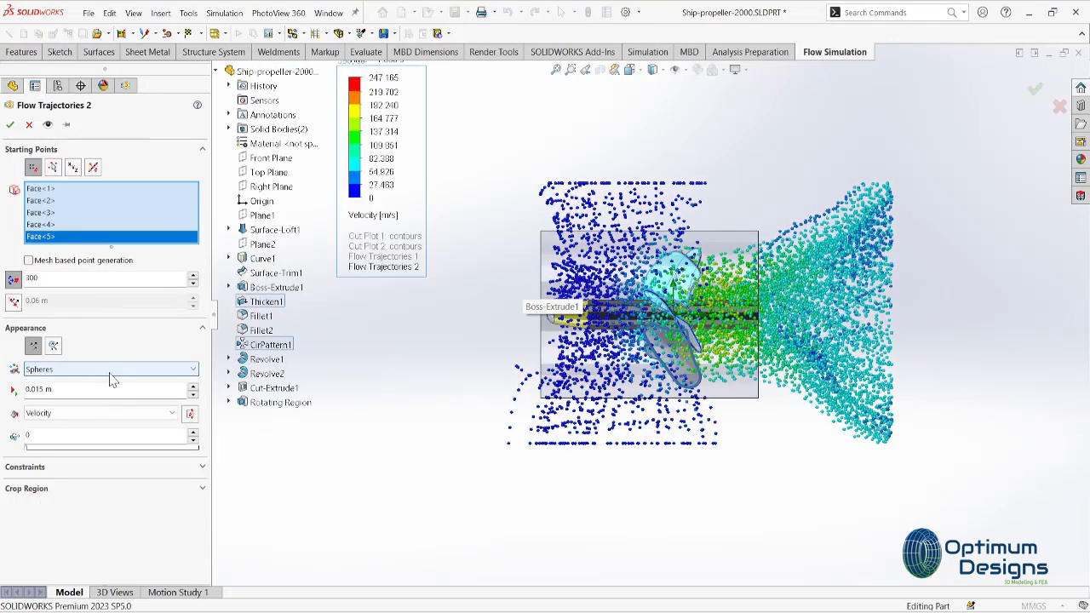
click(110, 369)
click(115, 403)
click(25, 126)
click(775, 296)
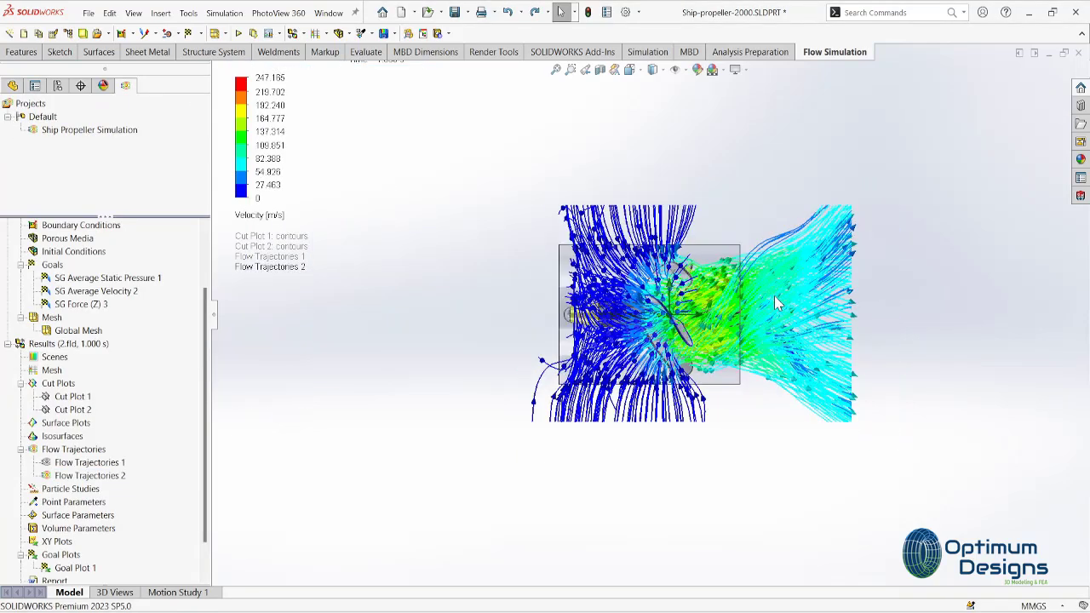
scroll(774, 296, down, 3)
- Play the Flow Trajectories 2 animation and let it continue
right_click(90, 475)
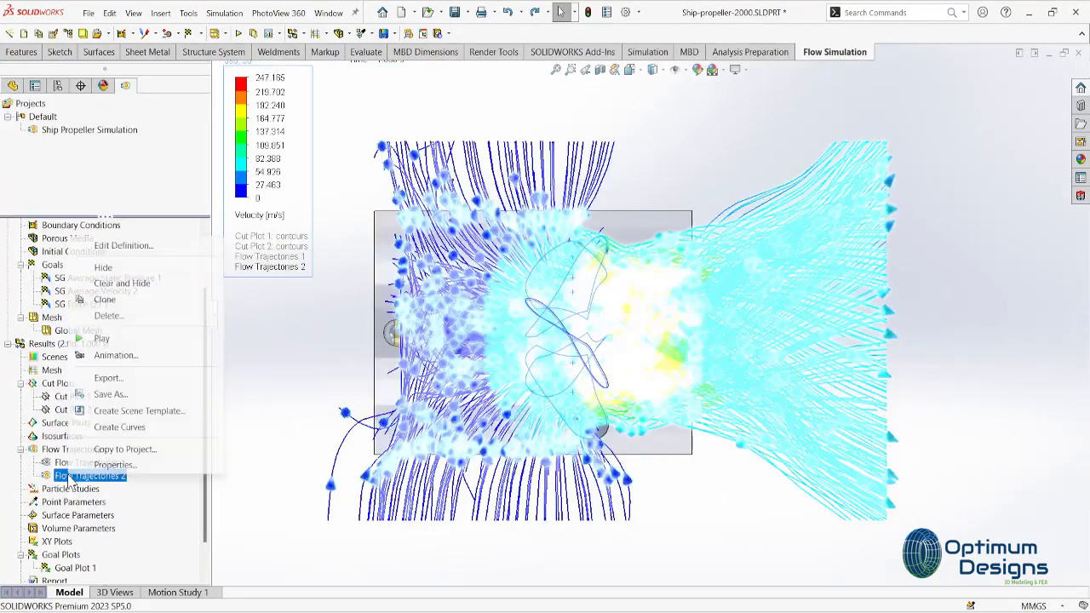
click(128, 264)
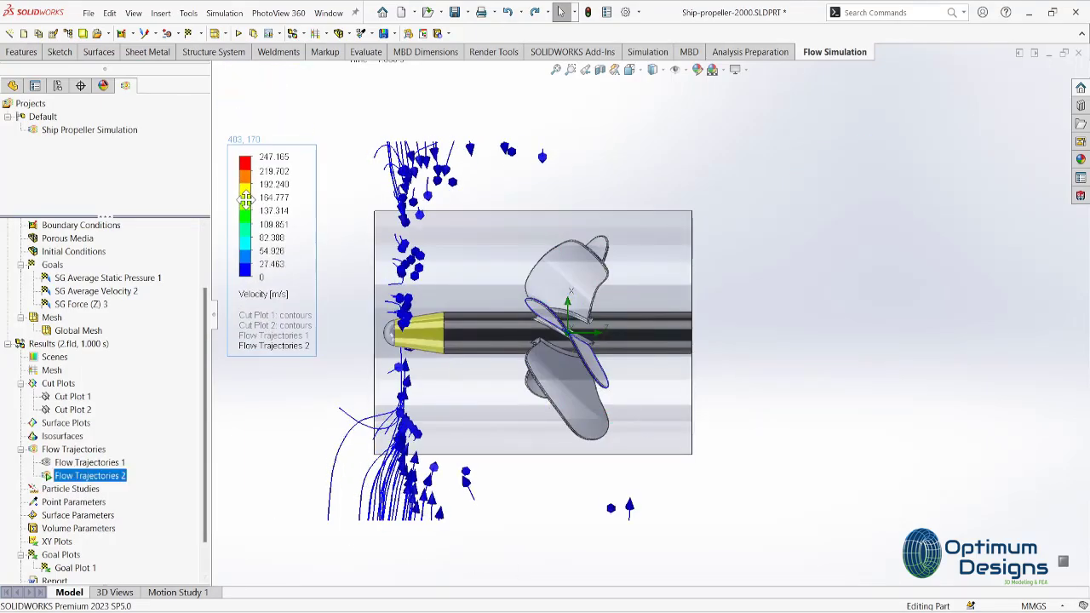
right_click(231, 202)
right_click(102, 475)
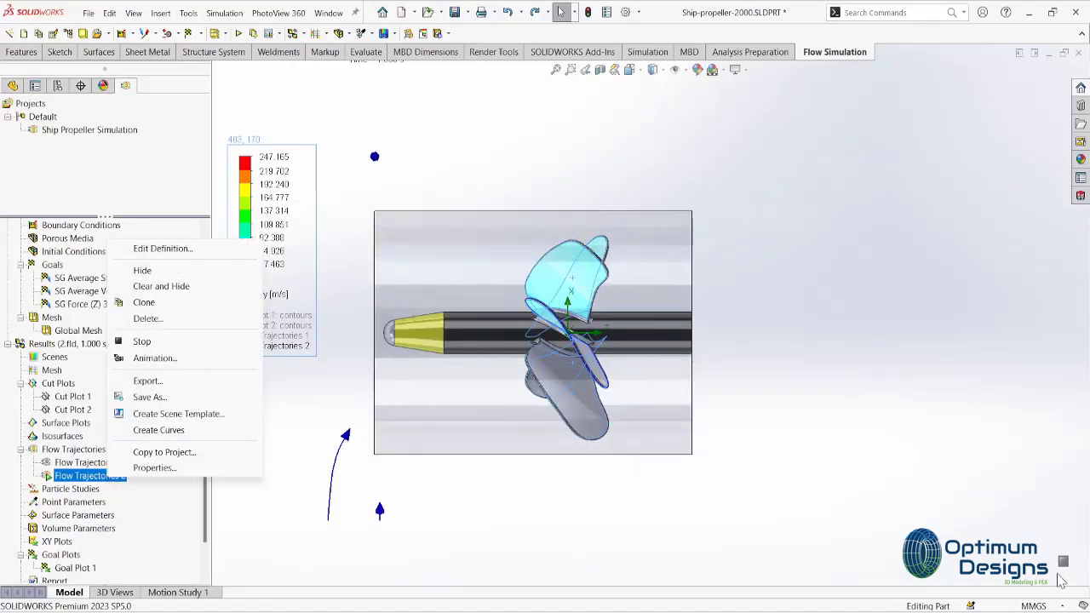
click(1060, 581)
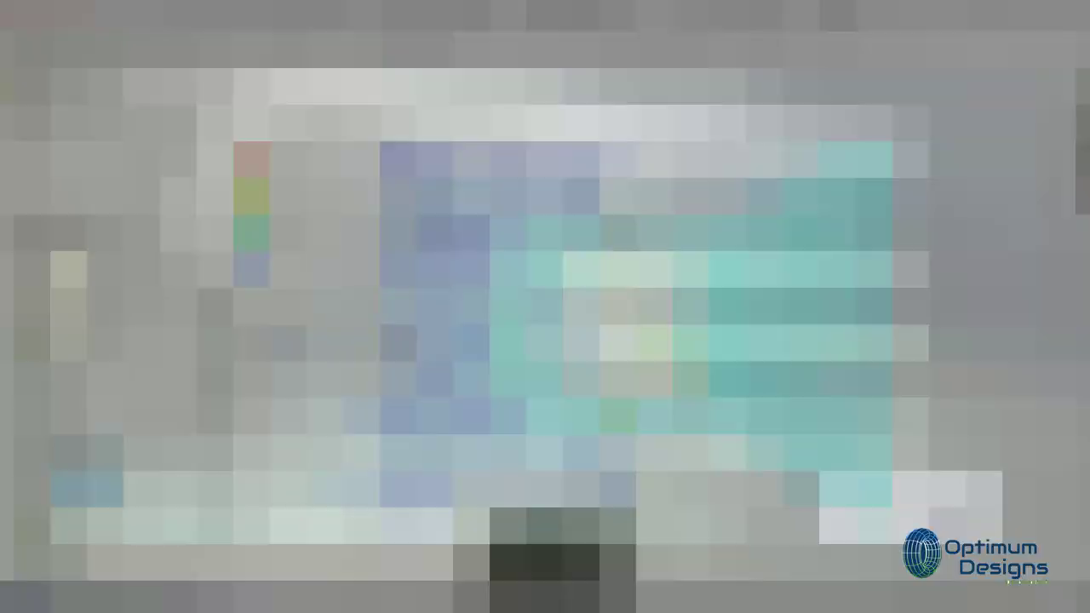